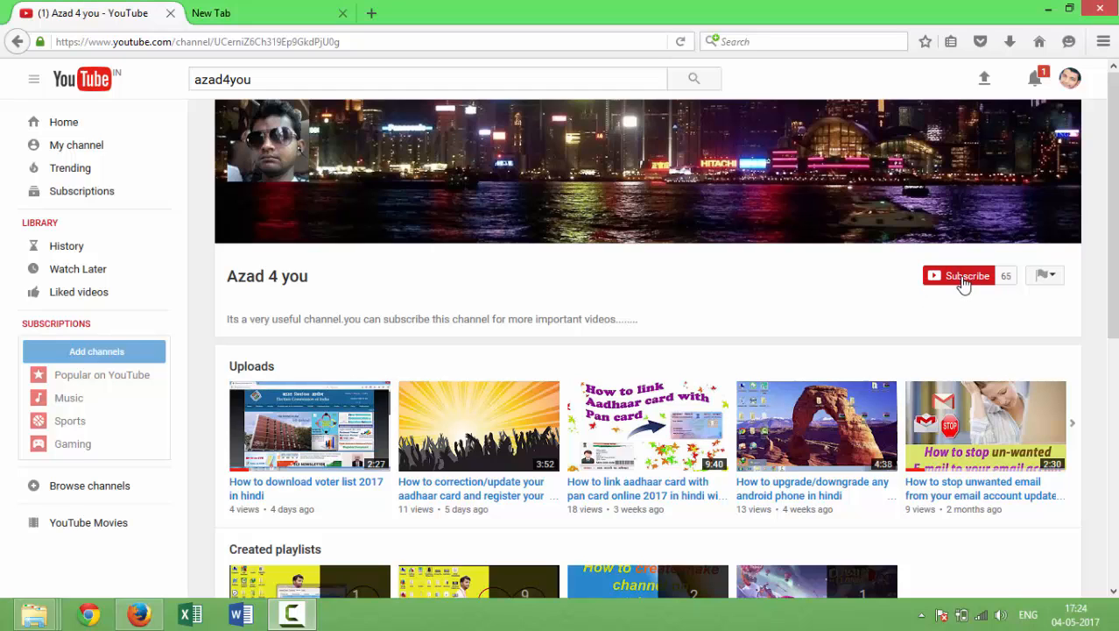
# Subscribe to the Azad 4 you YouTube channel.
pyautogui.click(964, 278)
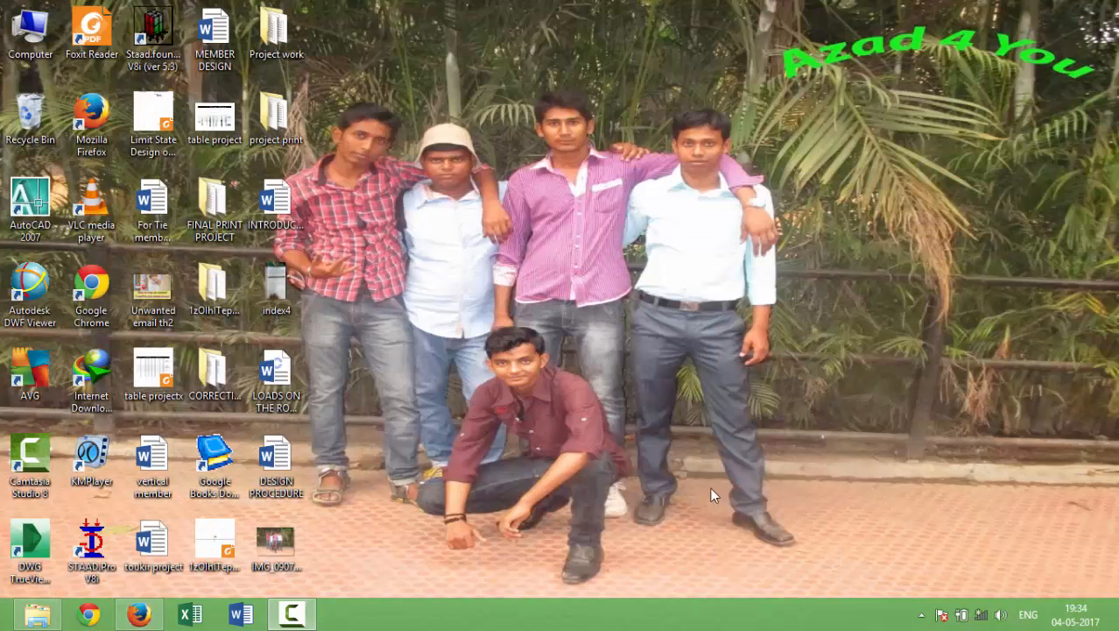
# Launch STAAD.Pro V8i and create a new Space project named UUU that starts with adding beams.
pyautogui.doubleClick(91, 542)
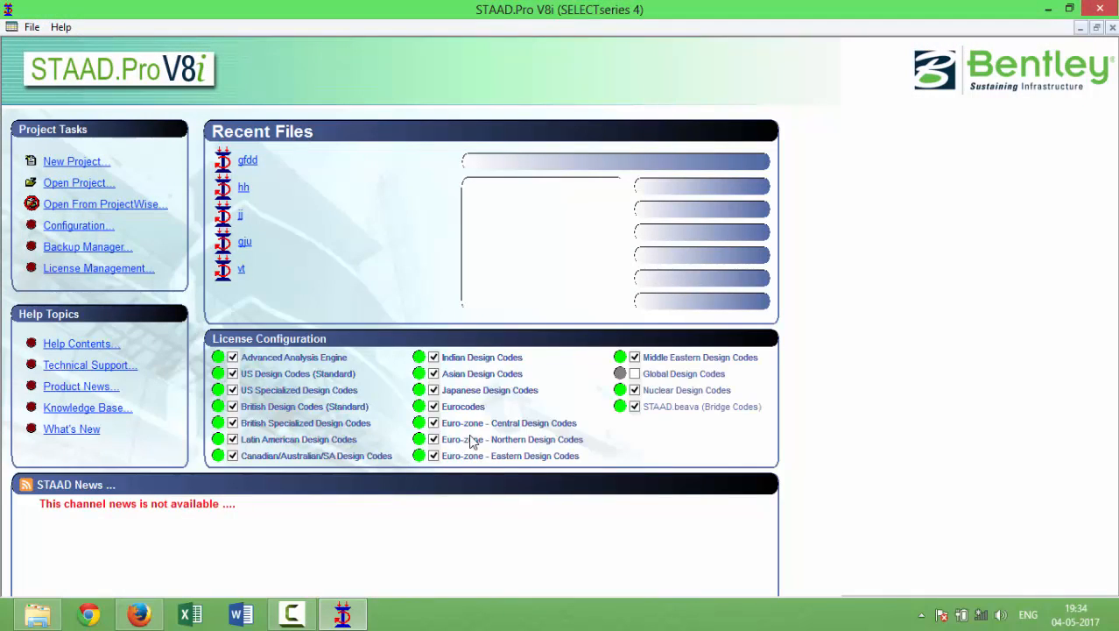
pyautogui.click(71, 166)
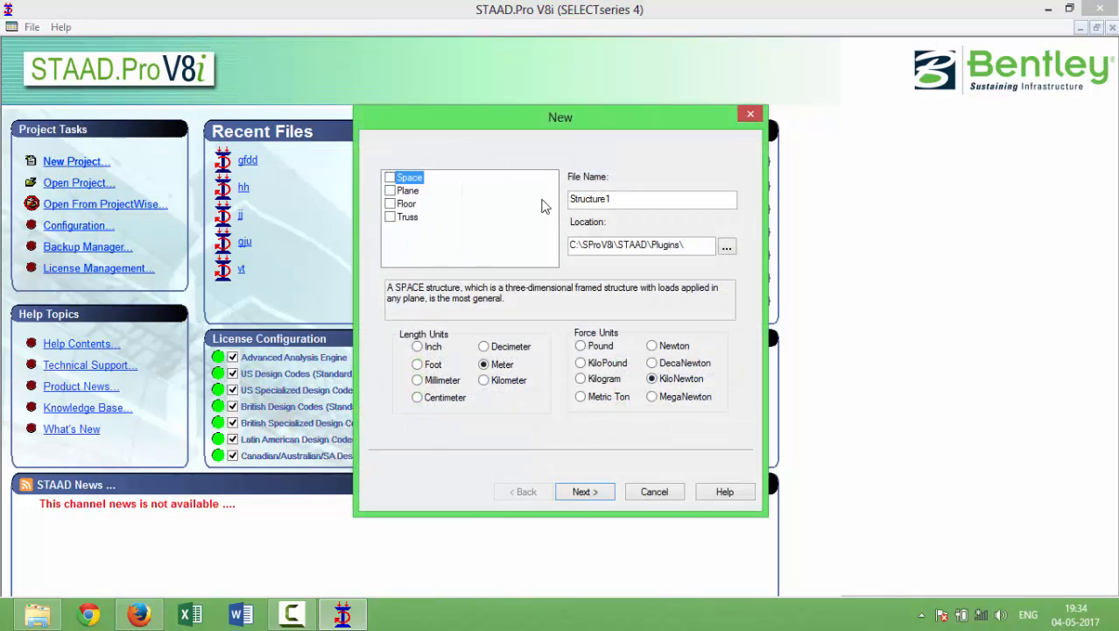
pyautogui.click(389, 177)
pyautogui.click(630, 201)
pyautogui.doubleClick(630, 200)
pyautogui.write('UUU')
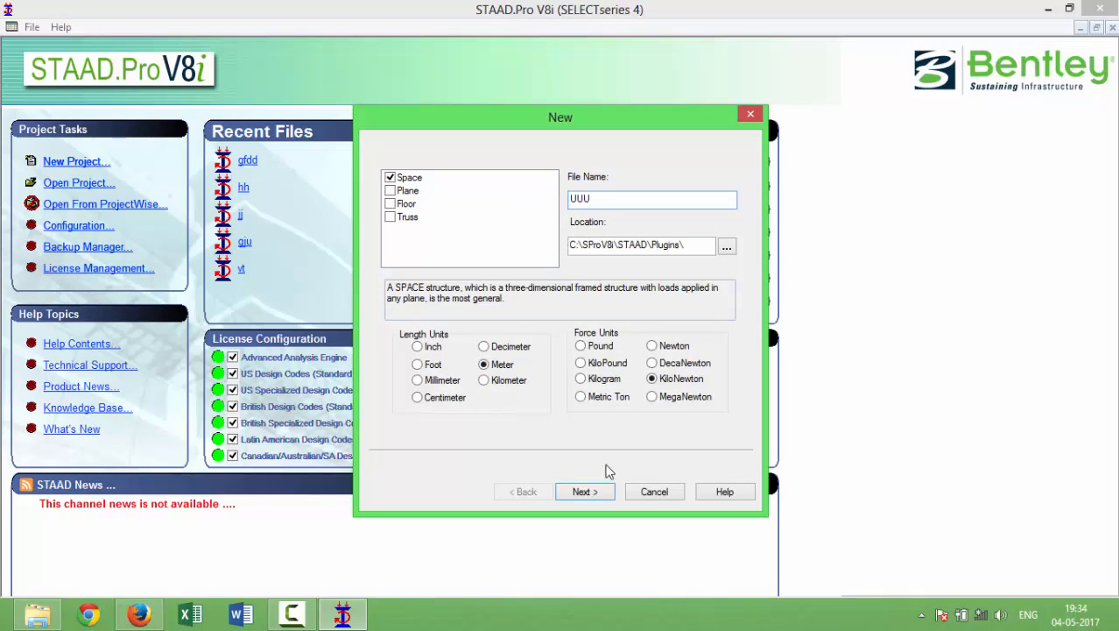
pyautogui.click(585, 492)
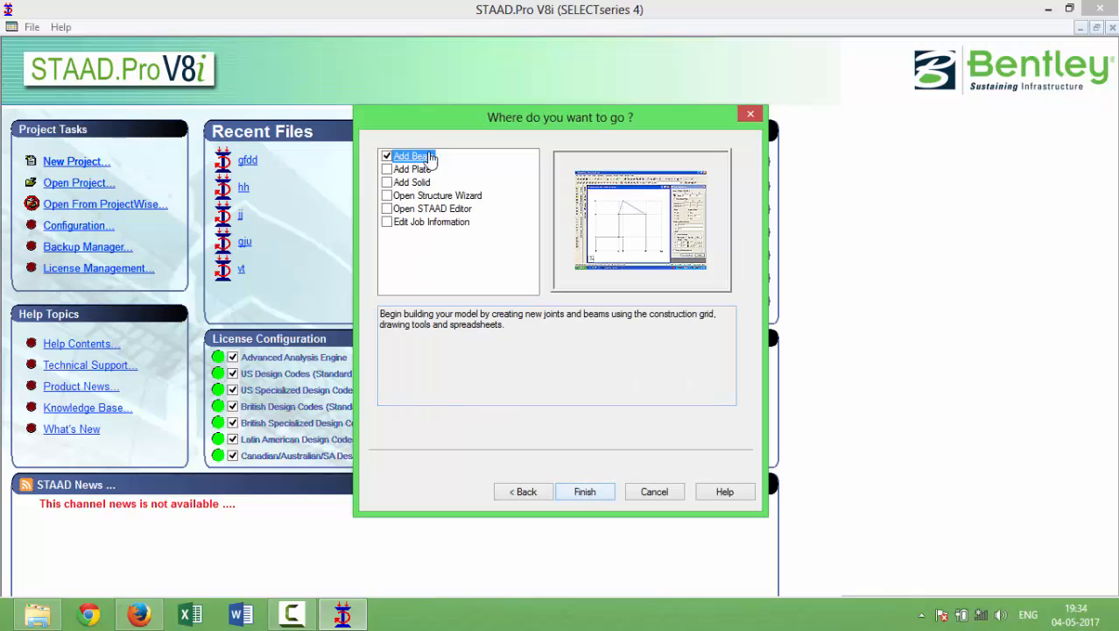
pyautogui.click(563, 492)
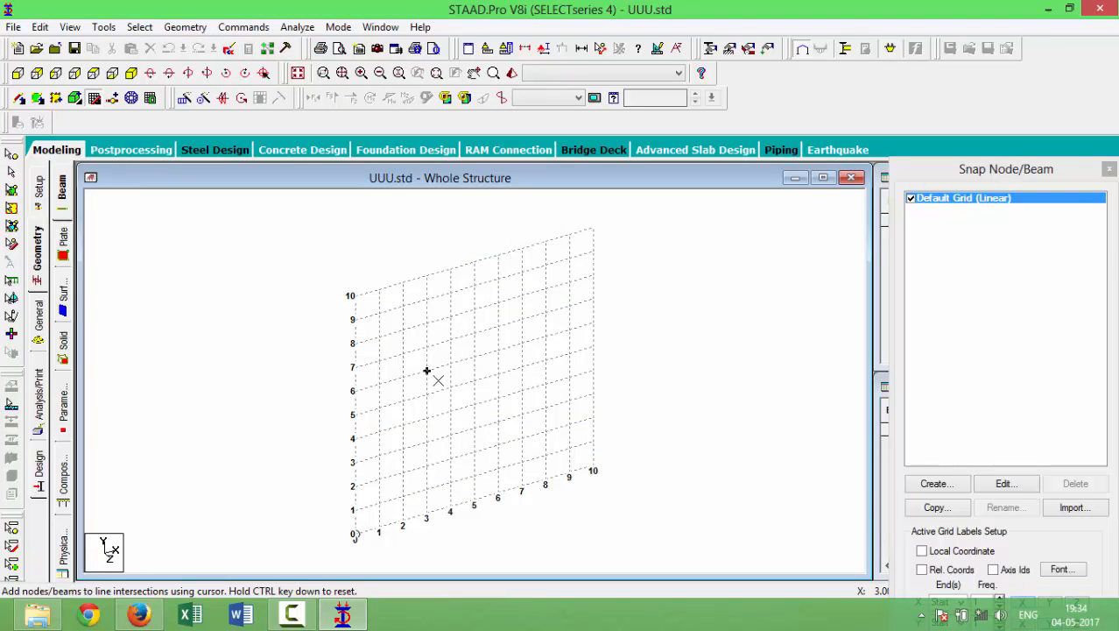
# Run the Structure Wizard and choose the Bay Frame prototype from the Frame Models.
pyautogui.click(185, 26)
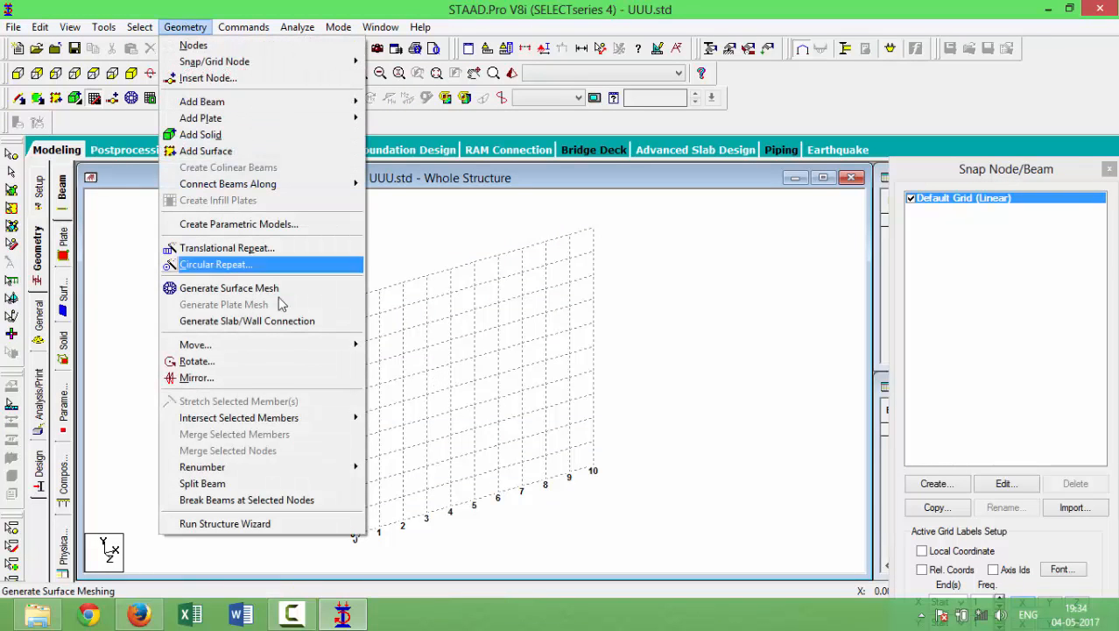
pyautogui.click(239, 524)
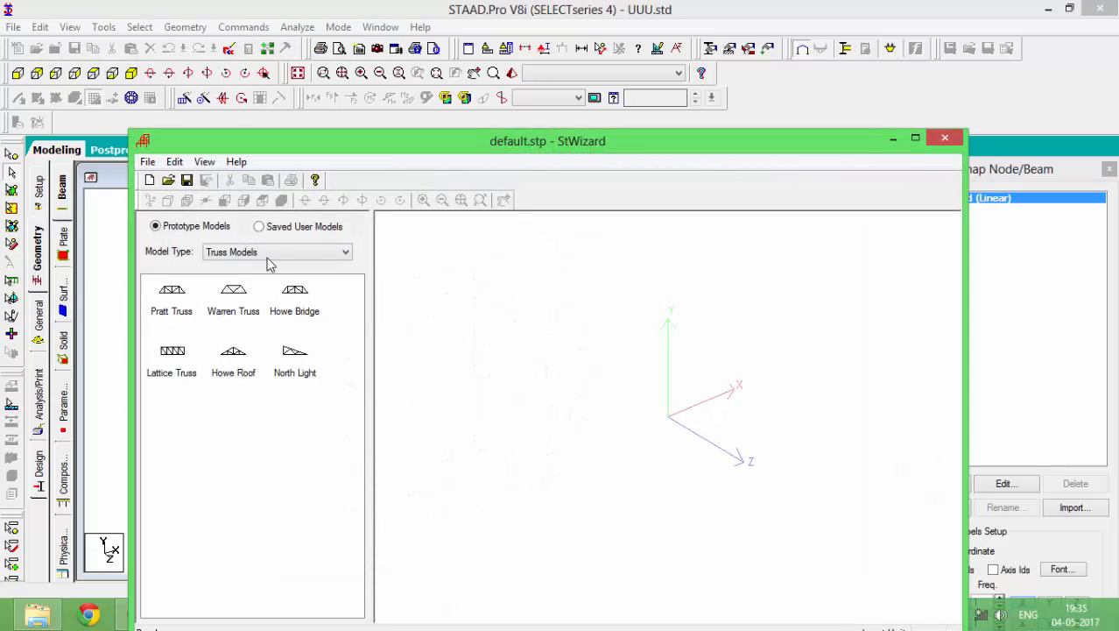
pyautogui.click(271, 261)
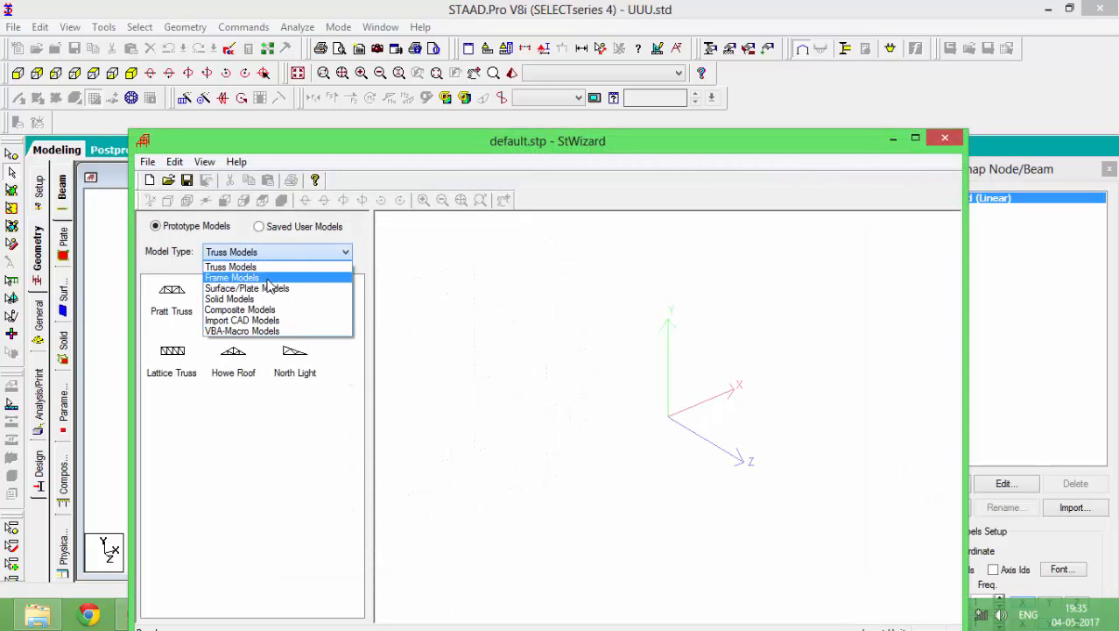
pyautogui.click(272, 275)
pyautogui.doubleClick(176, 293)
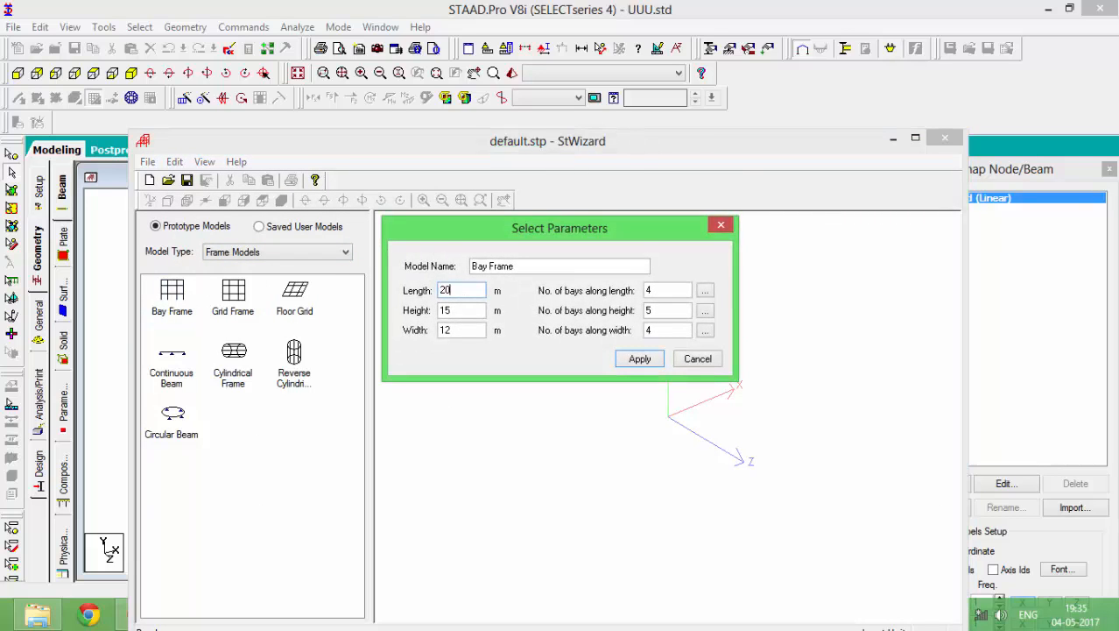
# Generate the bay frame with length 20 m in 5 bays, height 3 m in 1 bay and width 20 m in 5 bays.
pyautogui.moveTo(684, 289); pyautogui.dragTo(642, 298)
pyautogui.moveTo(470, 311); pyautogui.dragTo(435, 312)
pyautogui.write('3')
pyautogui.moveTo(653, 310); pyautogui.dragTo(601, 334)
pyautogui.moveTo(454, 335); pyautogui.dragTo(418, 339)
pyautogui.write('2')
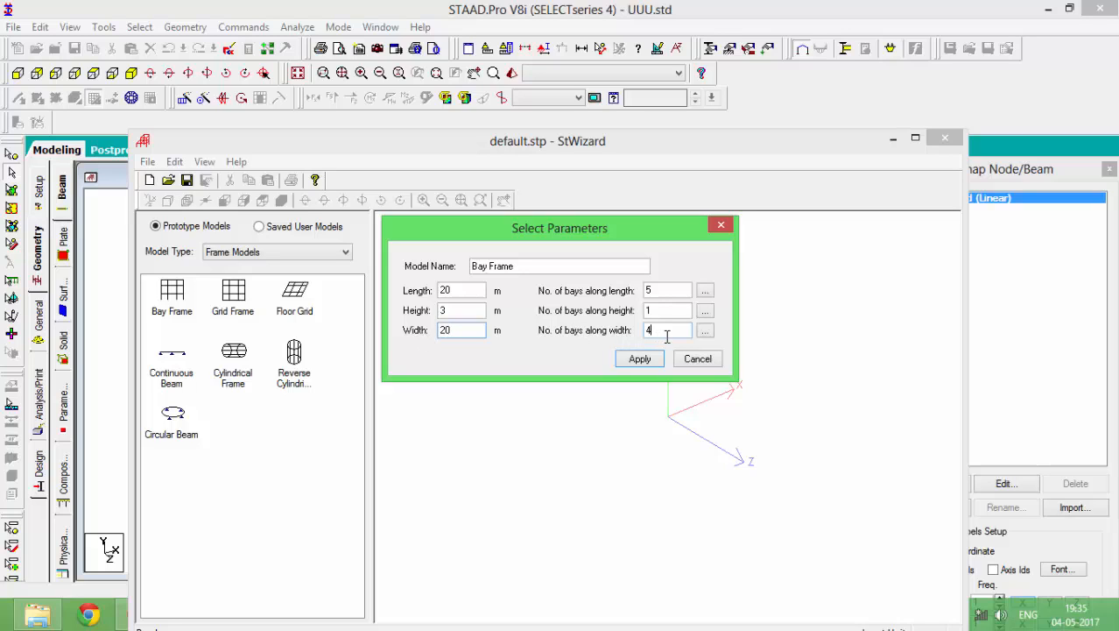
pyautogui.moveTo(666, 336); pyautogui.dragTo(640, 346)
pyautogui.click(640, 359)
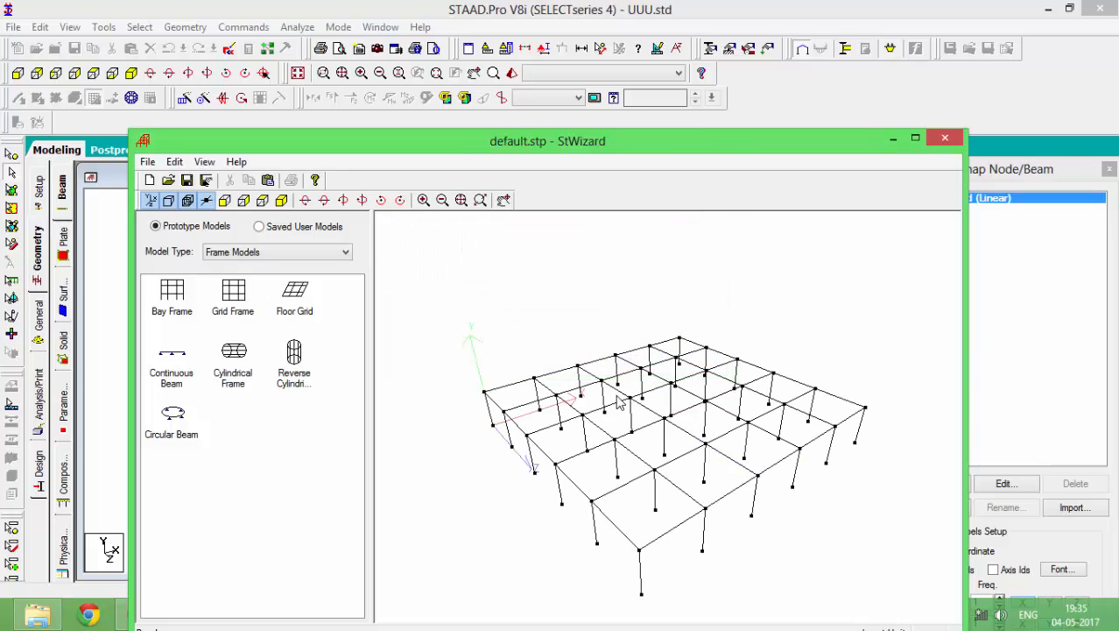
# Transfer the bay frame prototype into the STAAD.Pro model with X, Y and Z offsets of 0 m.
pyautogui.moveTo(618, 396)
pyautogui.mouseDown()
pyautogui.moveTo(645, 332)
pyautogui.moveTo(630, 401)
pyautogui.mouseUp()
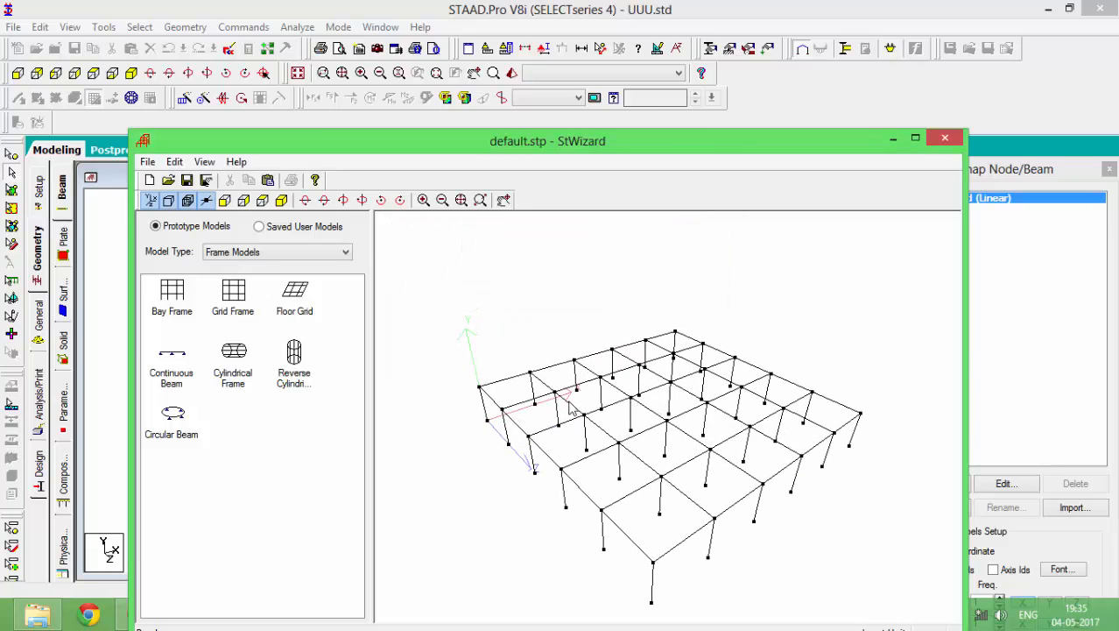
pyautogui.moveTo(551, 387)
pyautogui.mouseDown()
pyautogui.moveTo(582, 438)
pyautogui.moveTo(539, 391)
pyautogui.mouseUp()
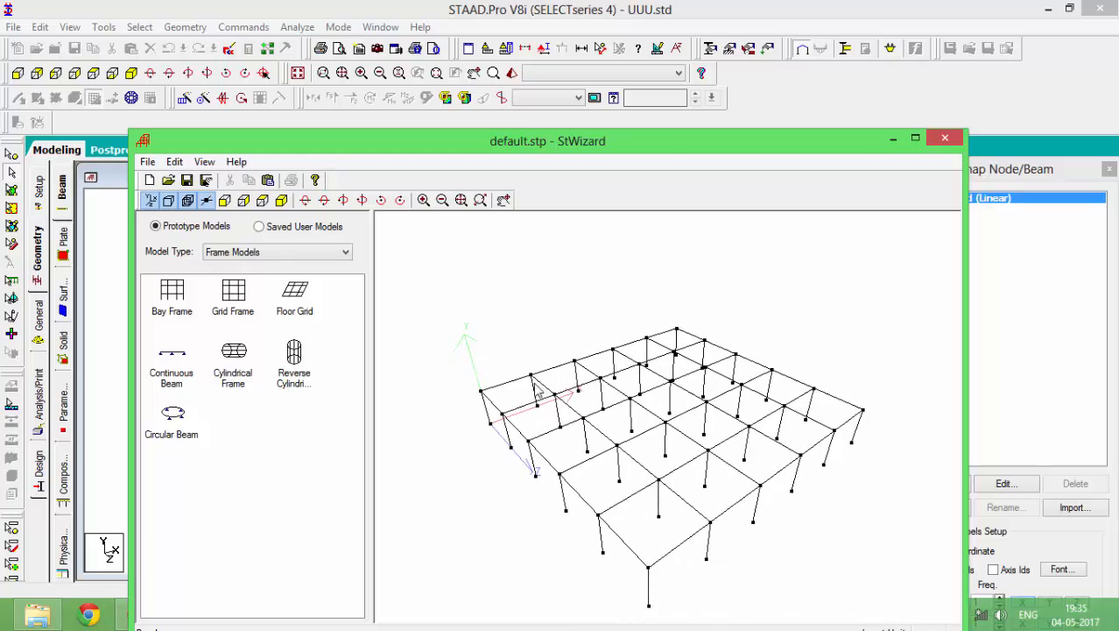
pyautogui.click(269, 182)
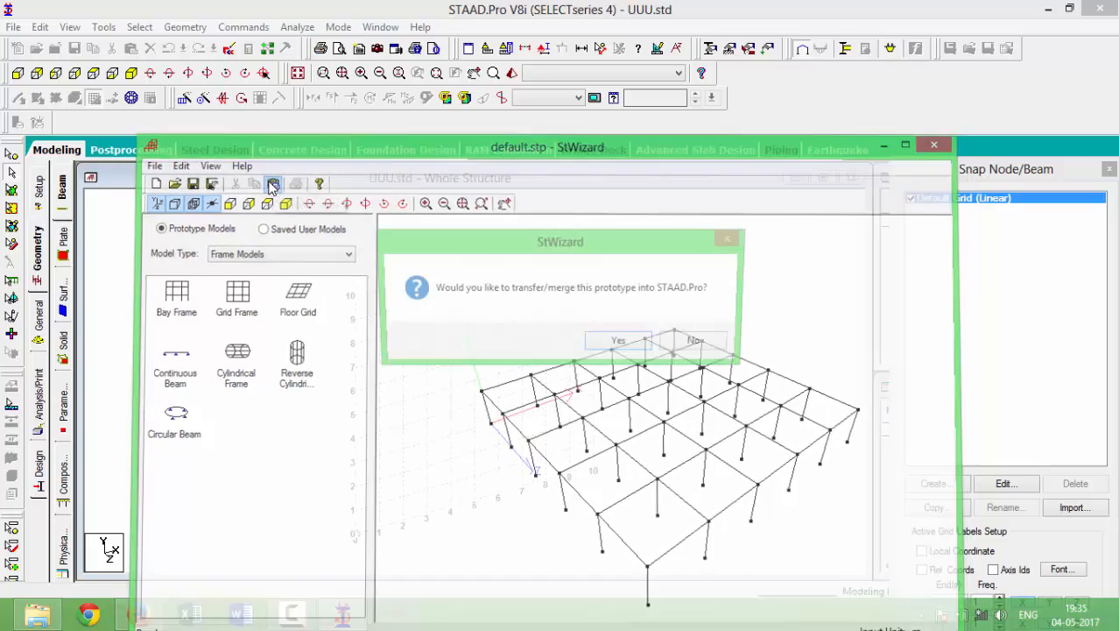
pyautogui.click(622, 342)
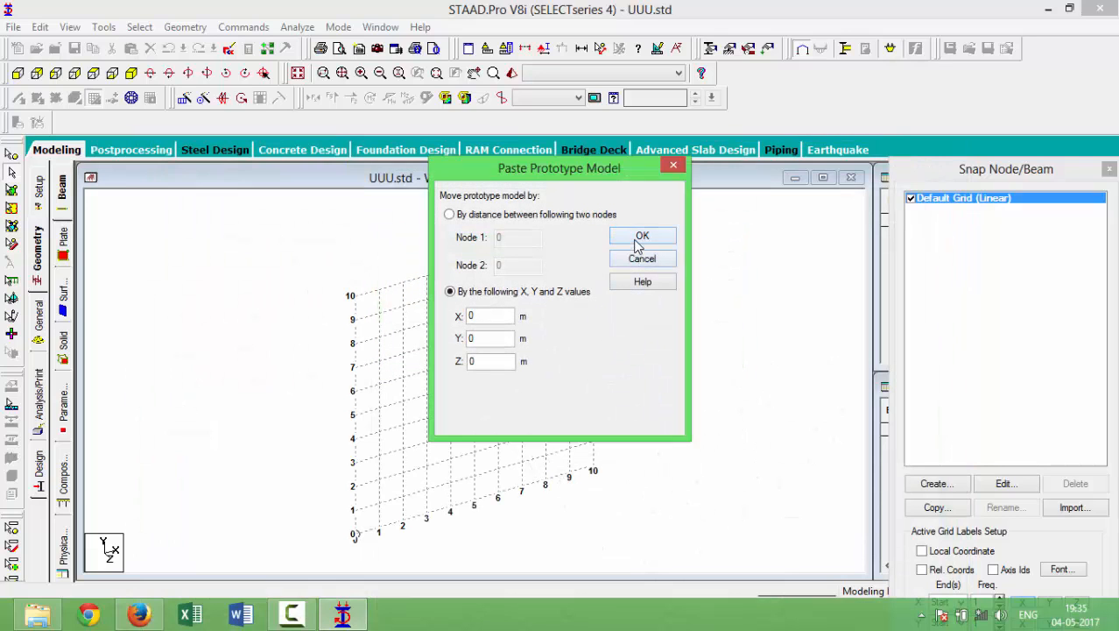
pyautogui.click(640, 237)
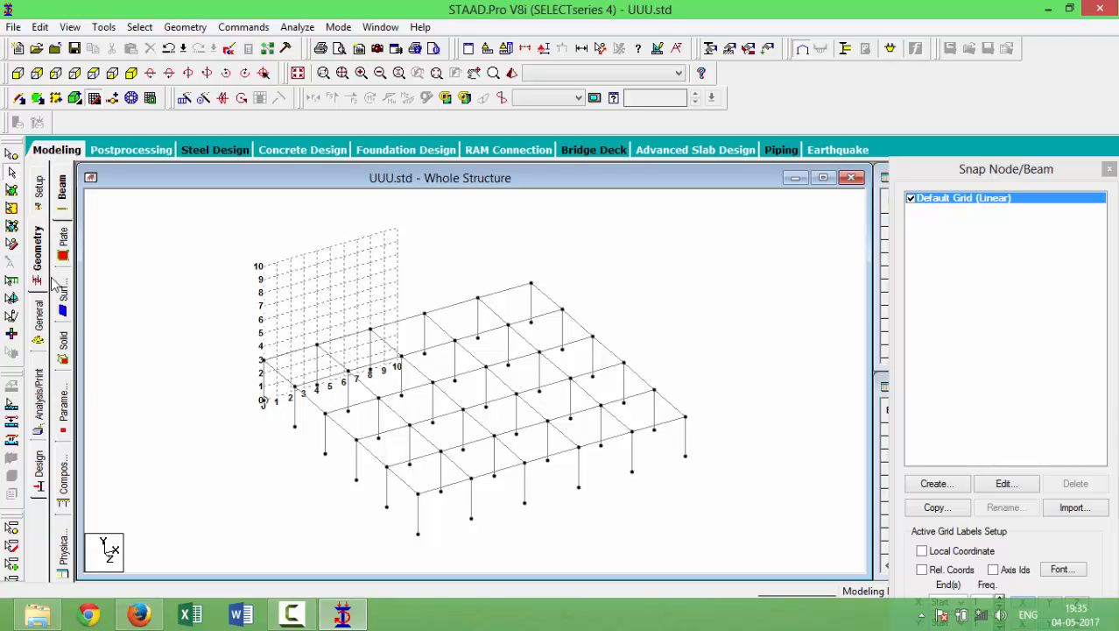
# Define a rectangular concrete section property with YD 0.45 m and ZD 0.3 m.
pyautogui.click(42, 325)
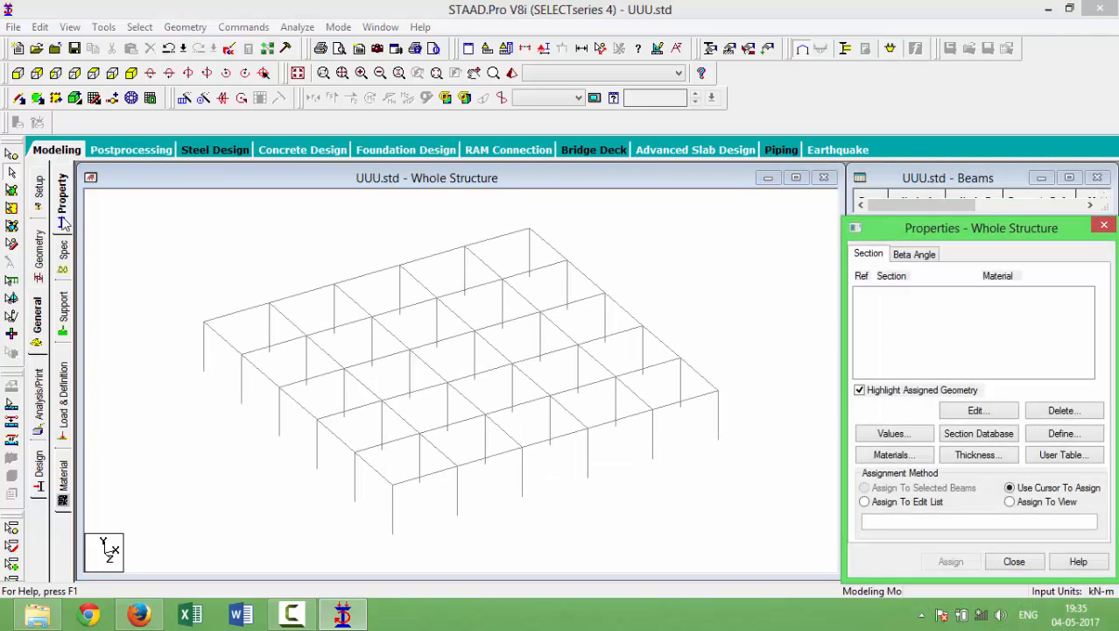
pyautogui.click(1059, 438)
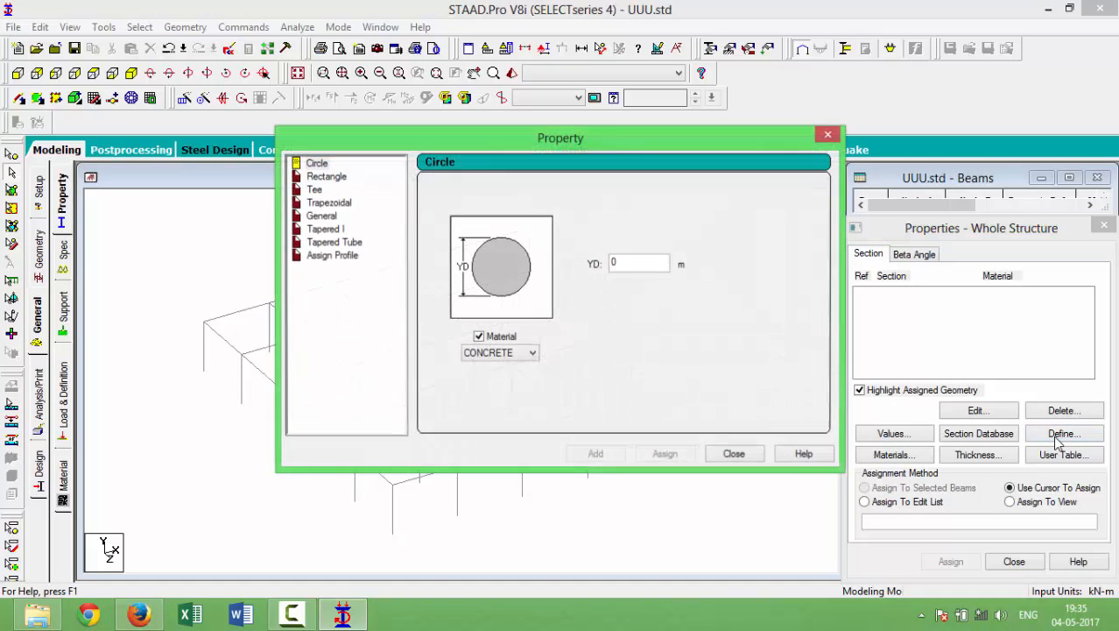
pyautogui.click(326, 177)
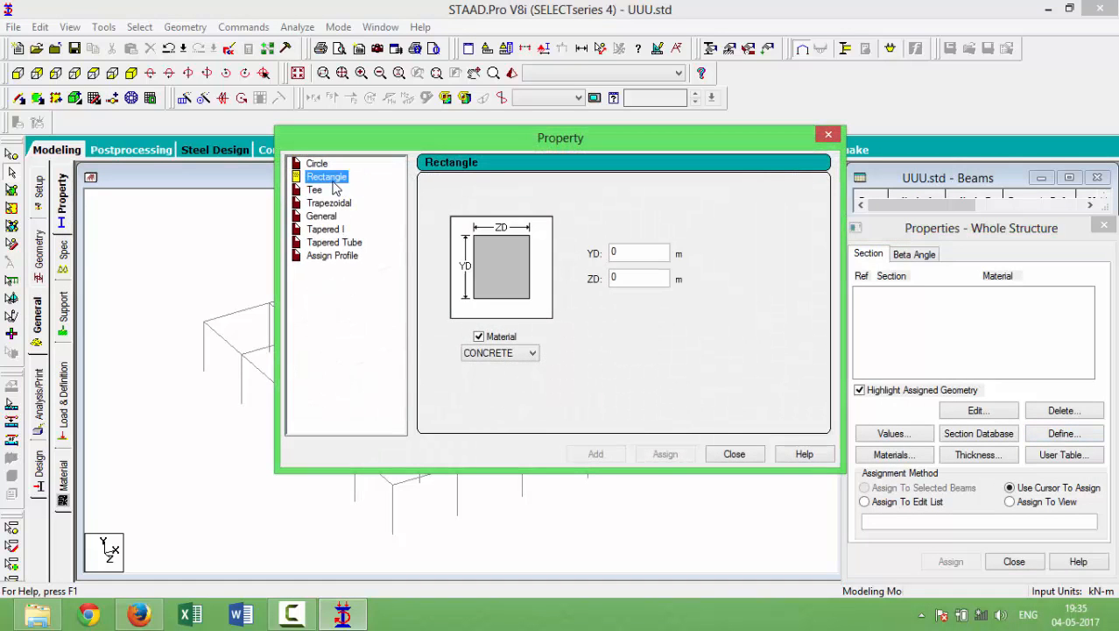
pyautogui.click(632, 256)
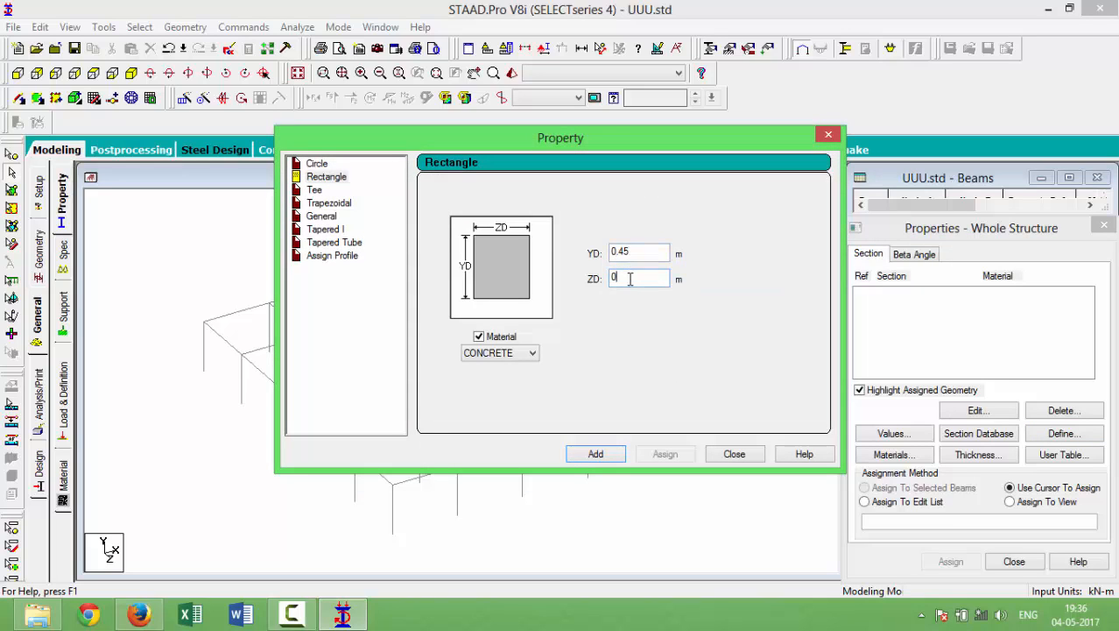
pyautogui.write('.3')
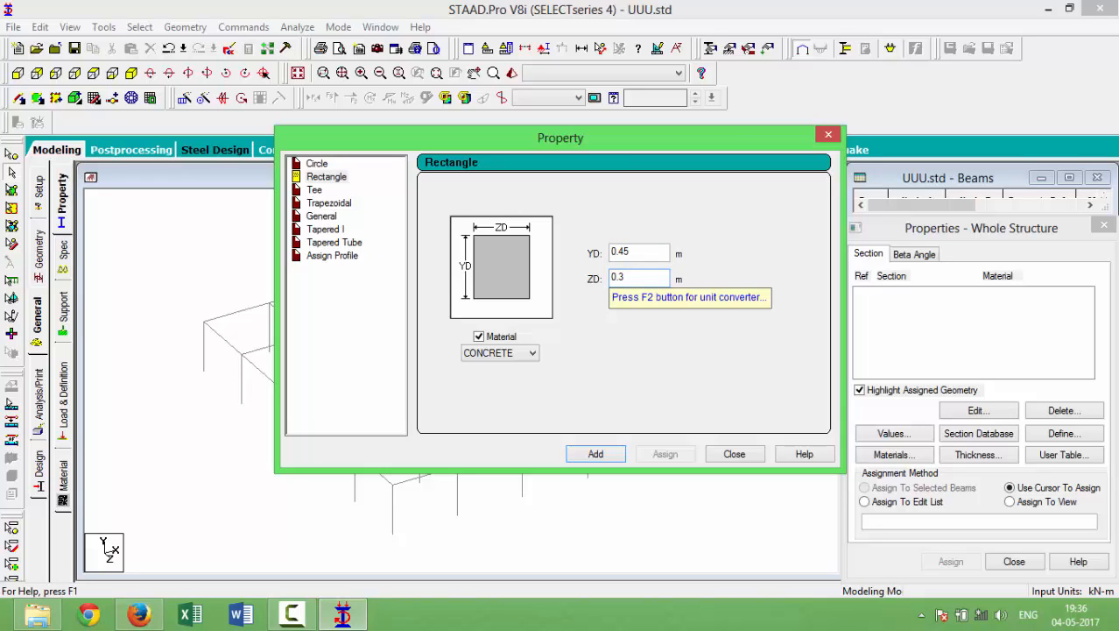
pyautogui.click(597, 455)
pyautogui.click(726, 454)
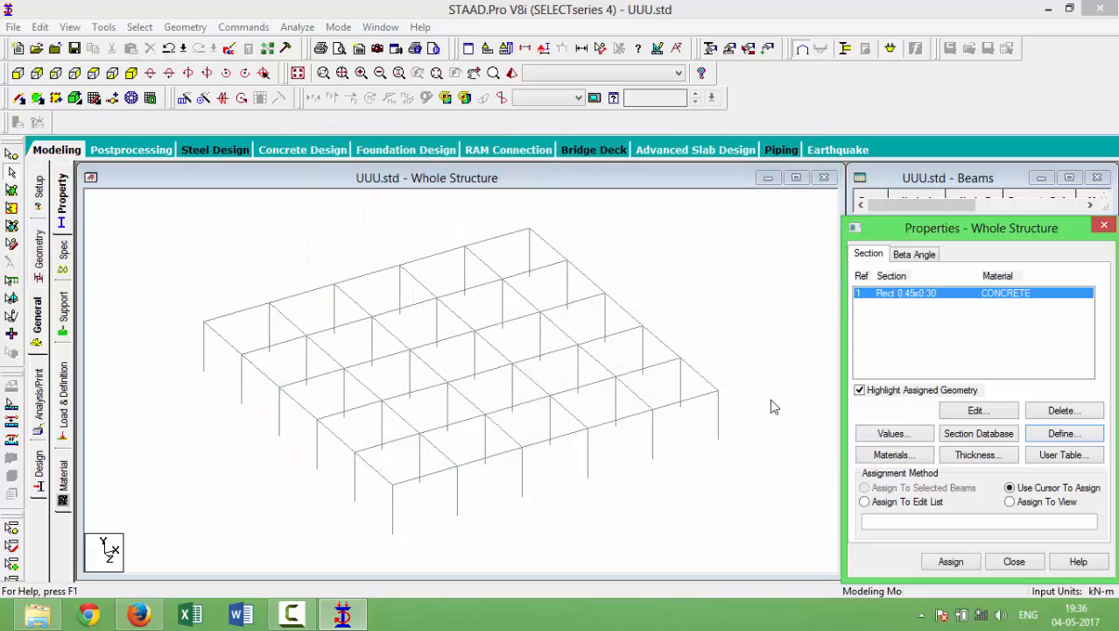
# Assign the Rect 0.45x0.30 concrete section to all beams and columns of the frame.
pyautogui.click(888, 297)
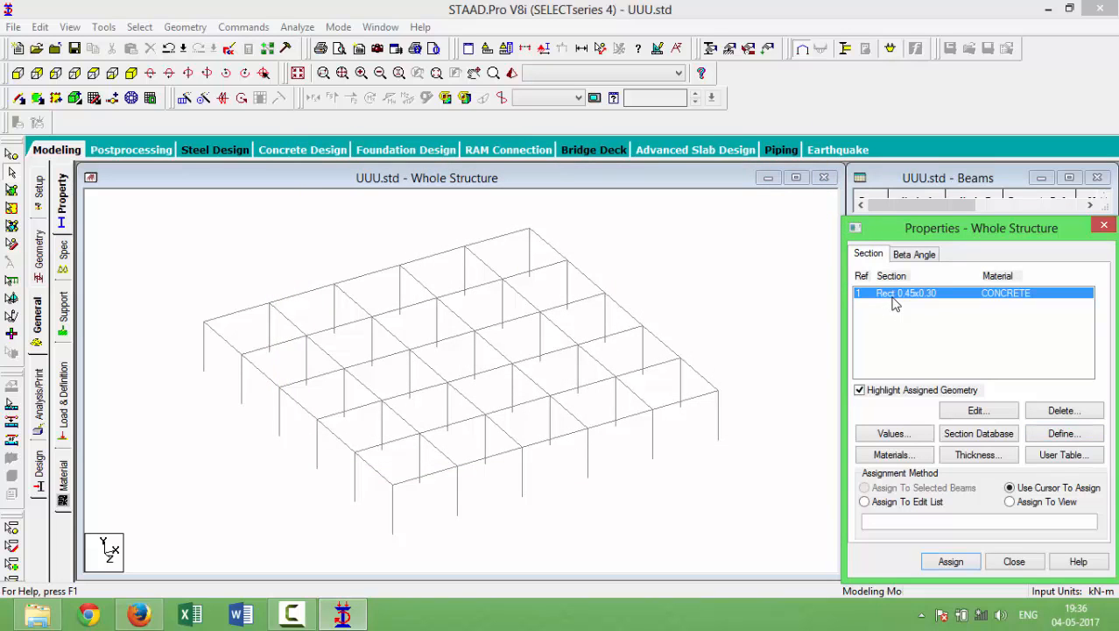
pyautogui.click(733, 415)
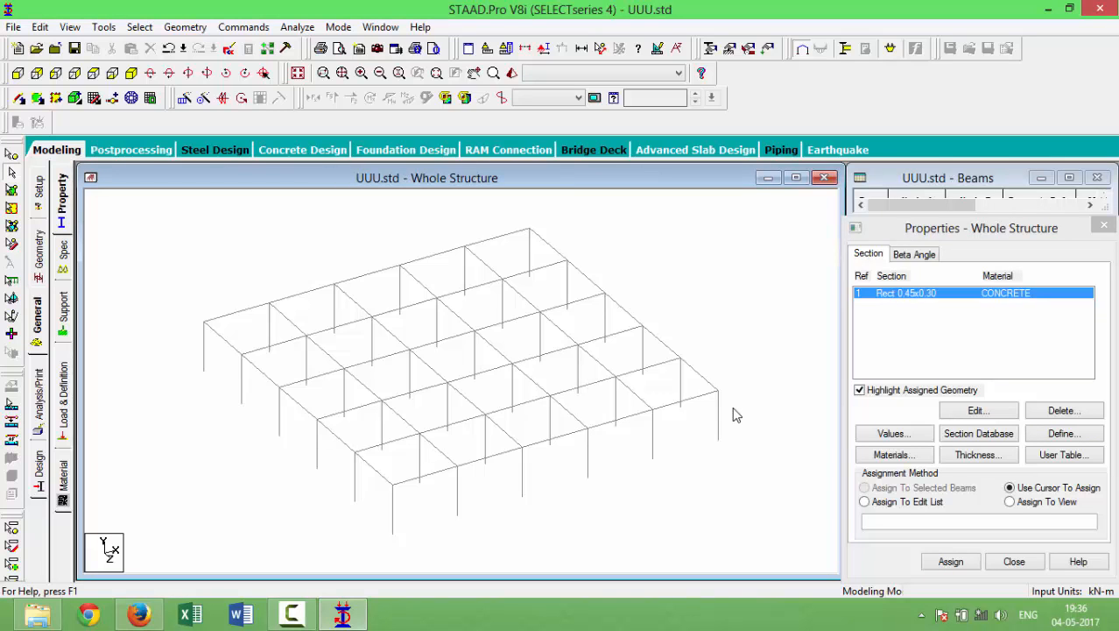
pyautogui.hotkey('ctrl', 'a')
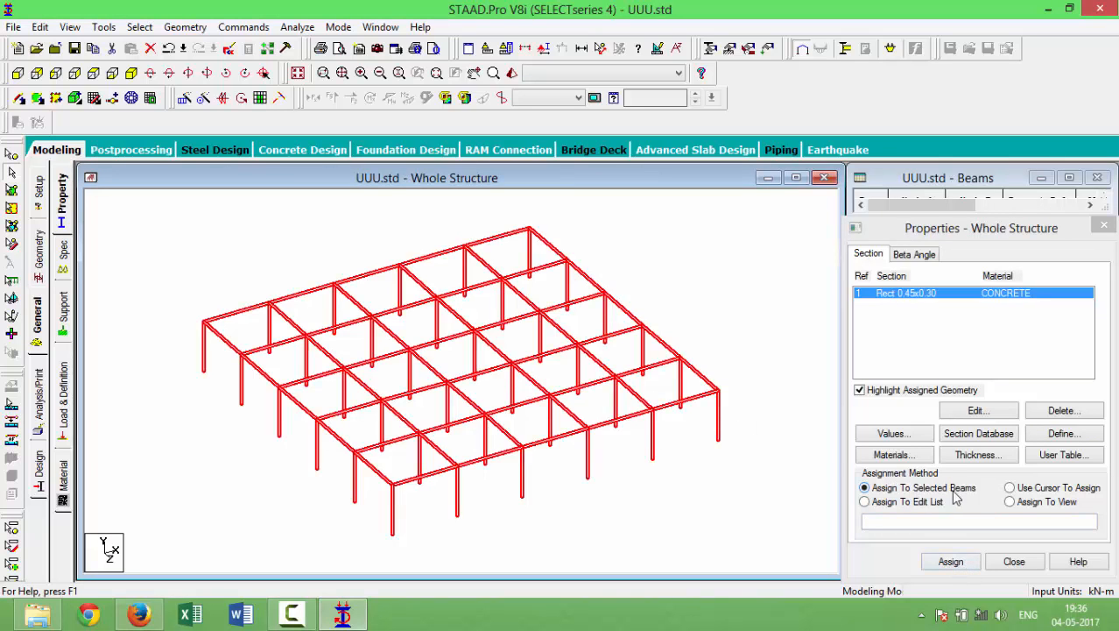
pyautogui.click(951, 561)
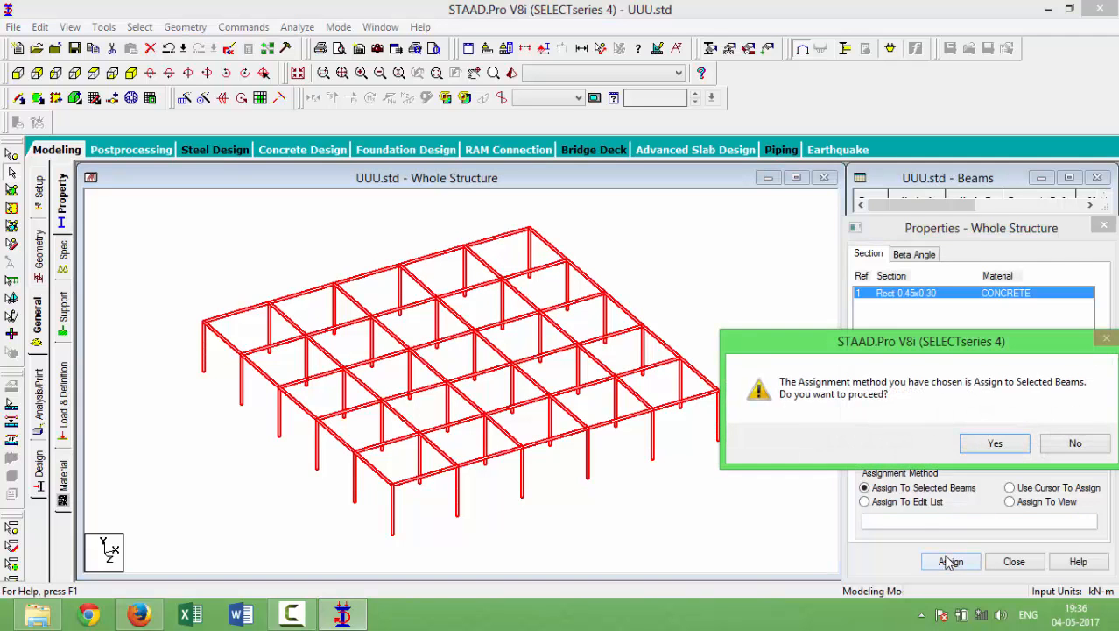
pyautogui.click(978, 445)
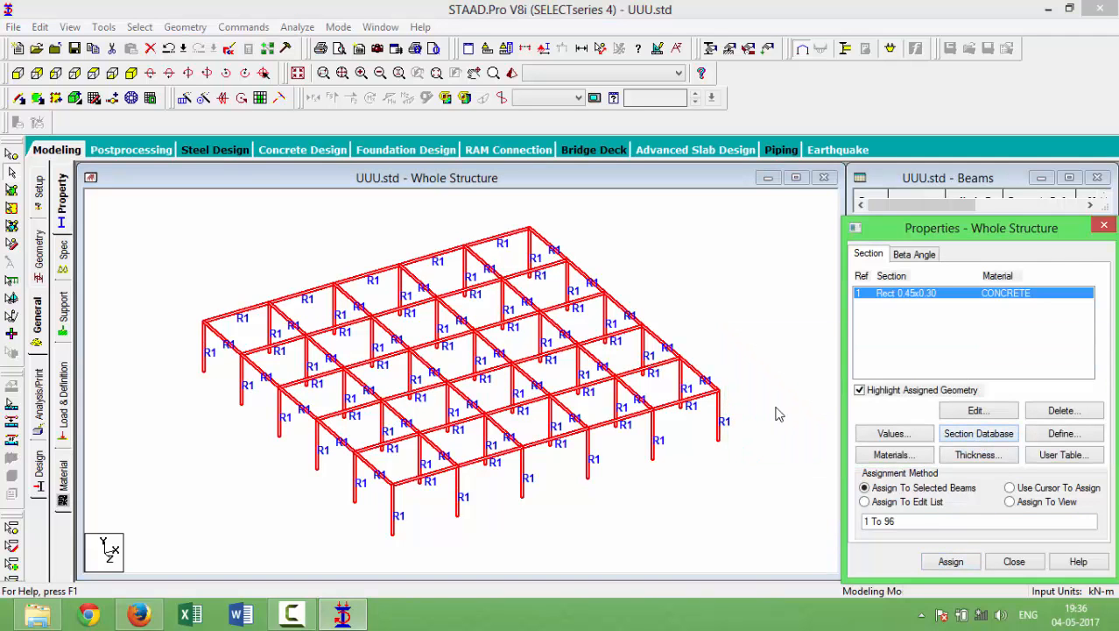
# Examine the frame in a 3D rendered view from a lower angle and close that view.
pyautogui.rightClick(745, 362)
pyautogui.click(766, 349)
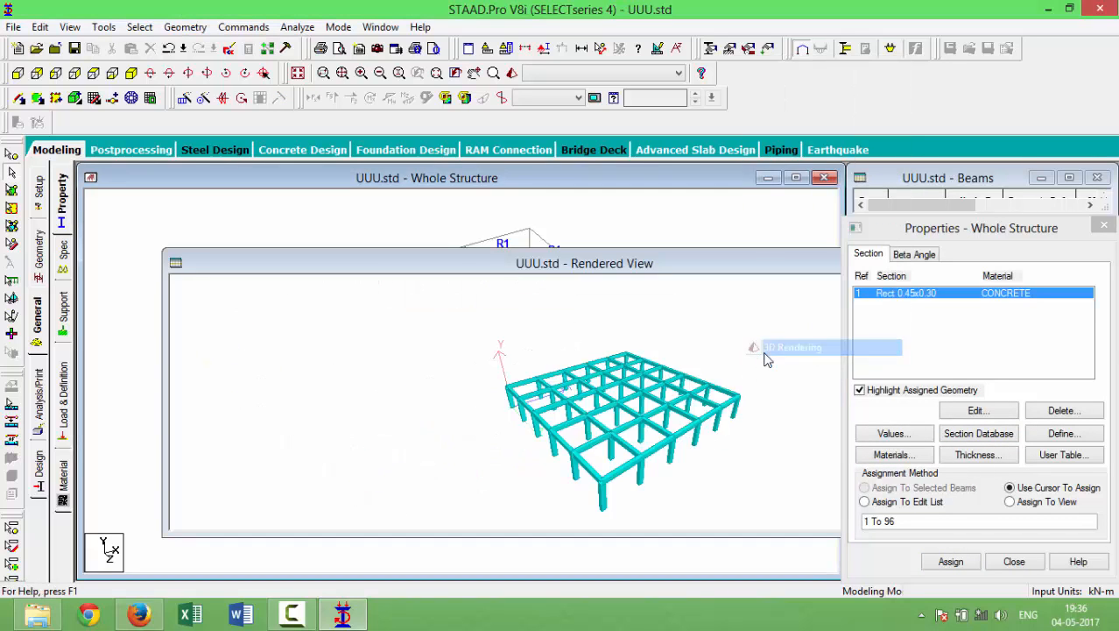
pyautogui.moveTo(767, 359); pyautogui.dragTo(692, 355)
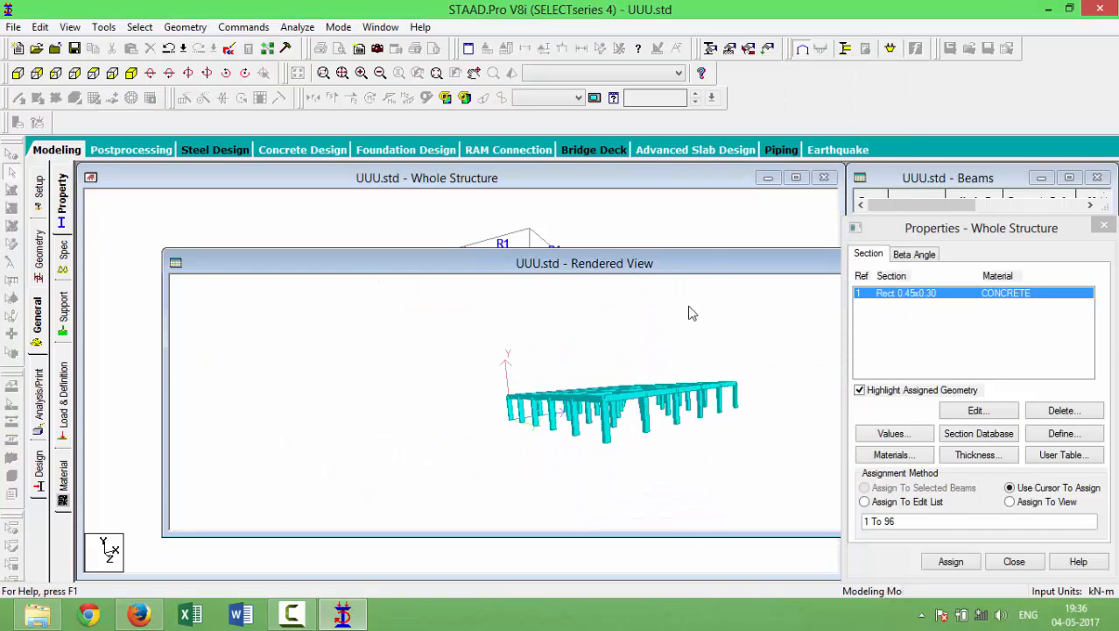
pyautogui.moveTo(706, 261); pyautogui.dragTo(484, 267)
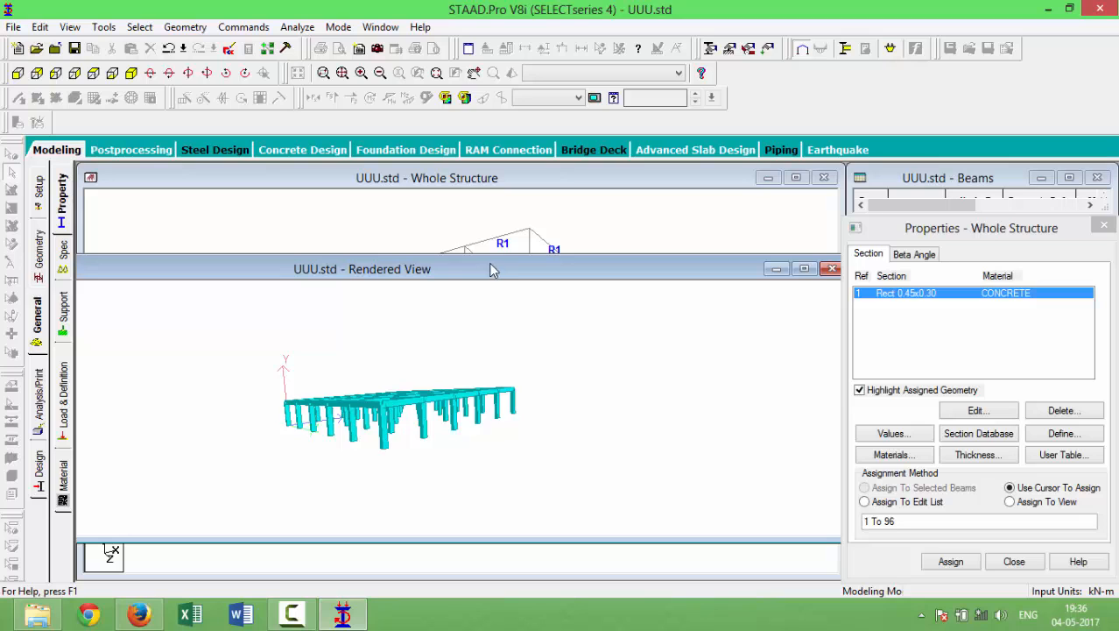
pyautogui.click(831, 270)
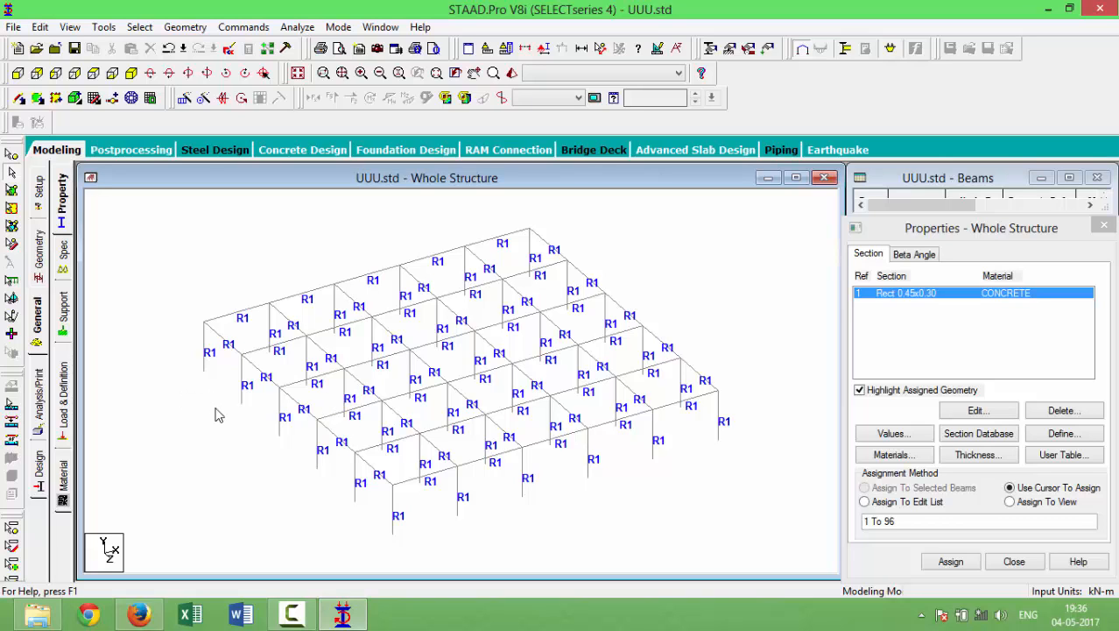
# Repeat the entire frame translationally in the Y direction with 10 steps at 3 m spacing.
pyautogui.hotkey('ctrl', 'a')
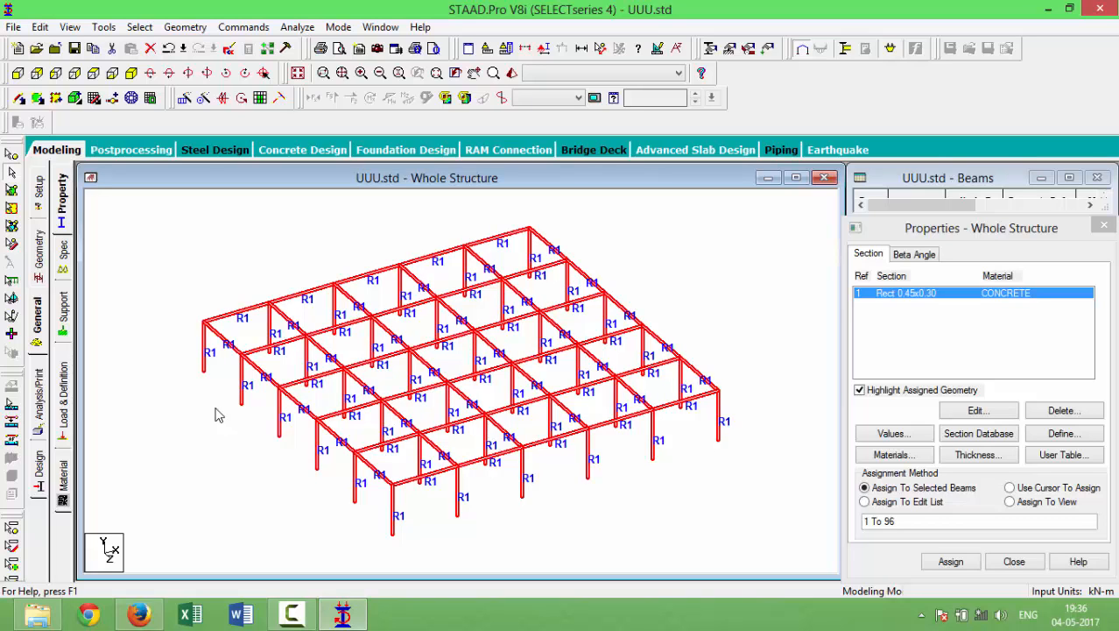
pyautogui.click(198, 29)
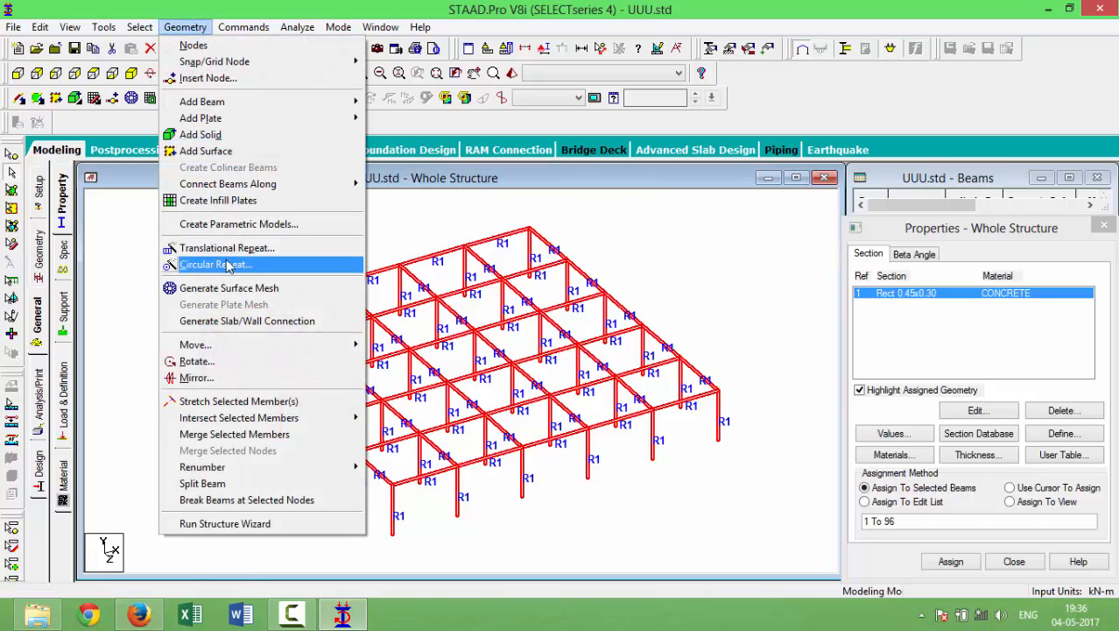
pyautogui.click(226, 247)
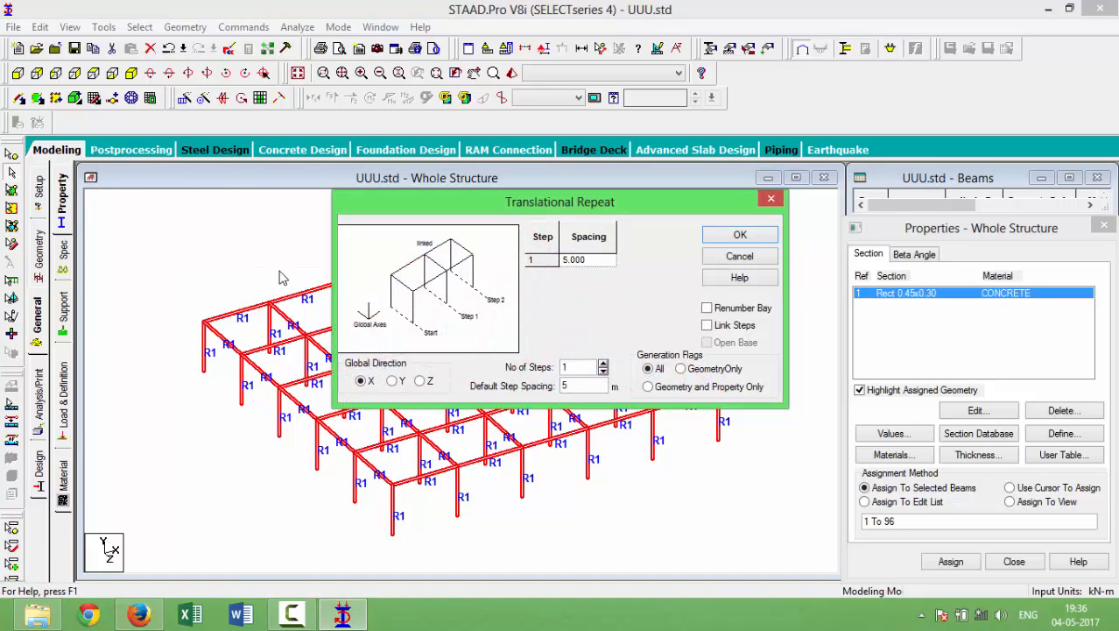
pyautogui.click(393, 381)
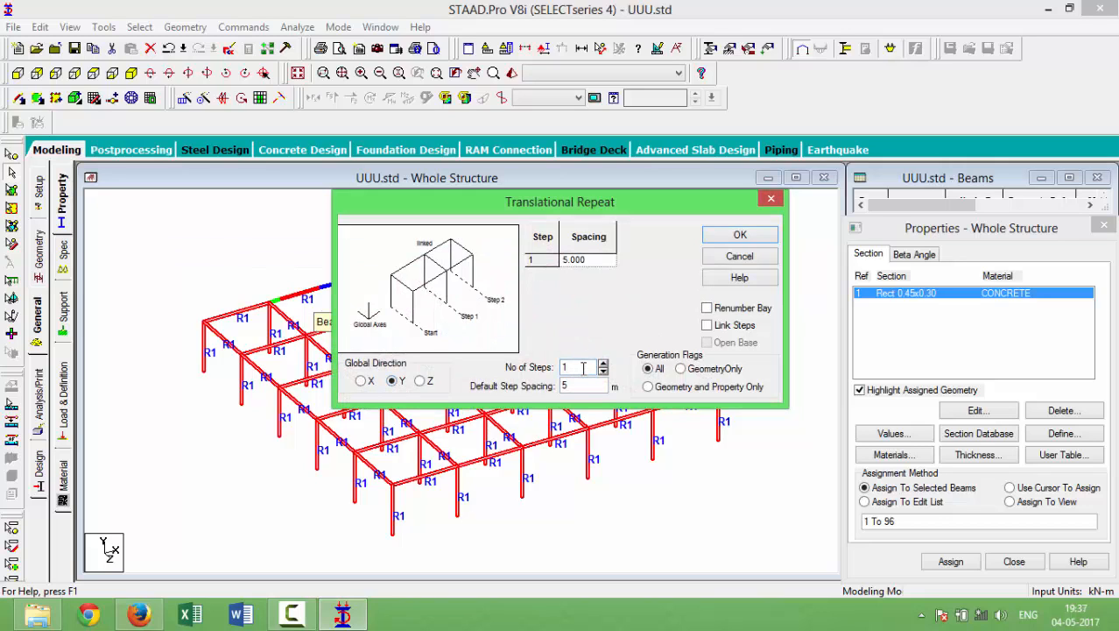
pyautogui.write('0')
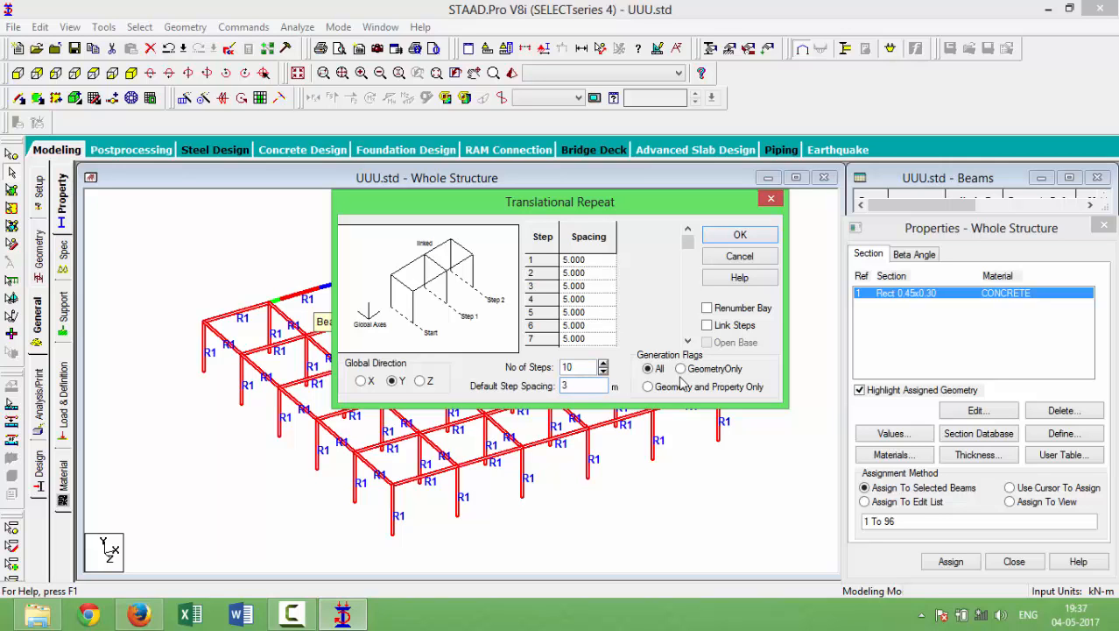
pyautogui.click(734, 237)
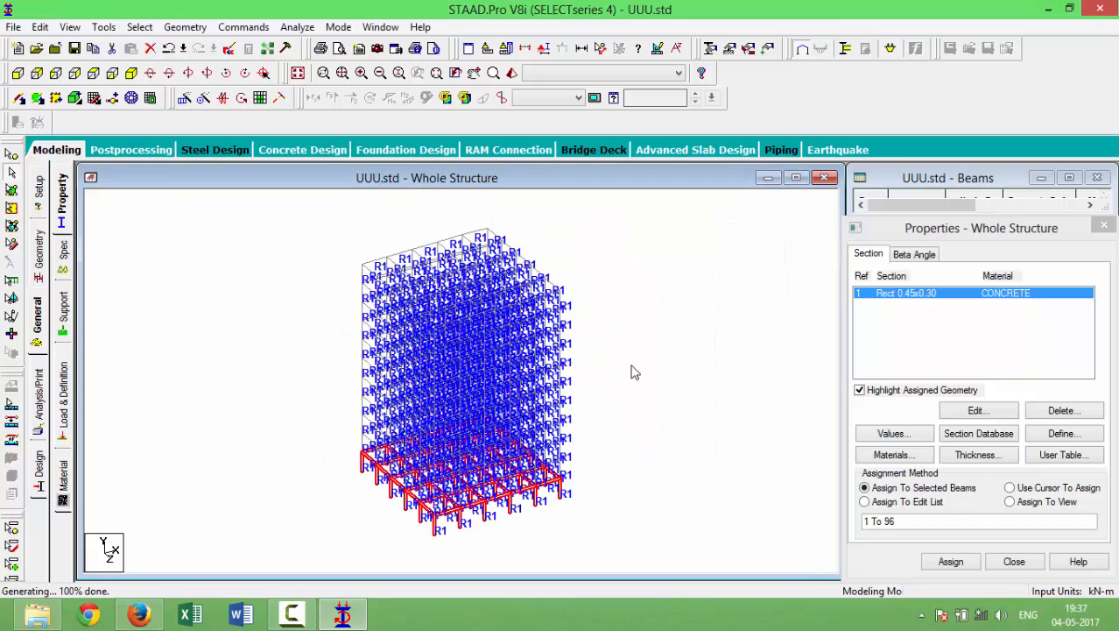
# Clear the selection, examine the multi-storey frame in a 3D rendered view from another angle, and close that view.
pyautogui.click(631, 365)
pyautogui.rightClick(634, 372)
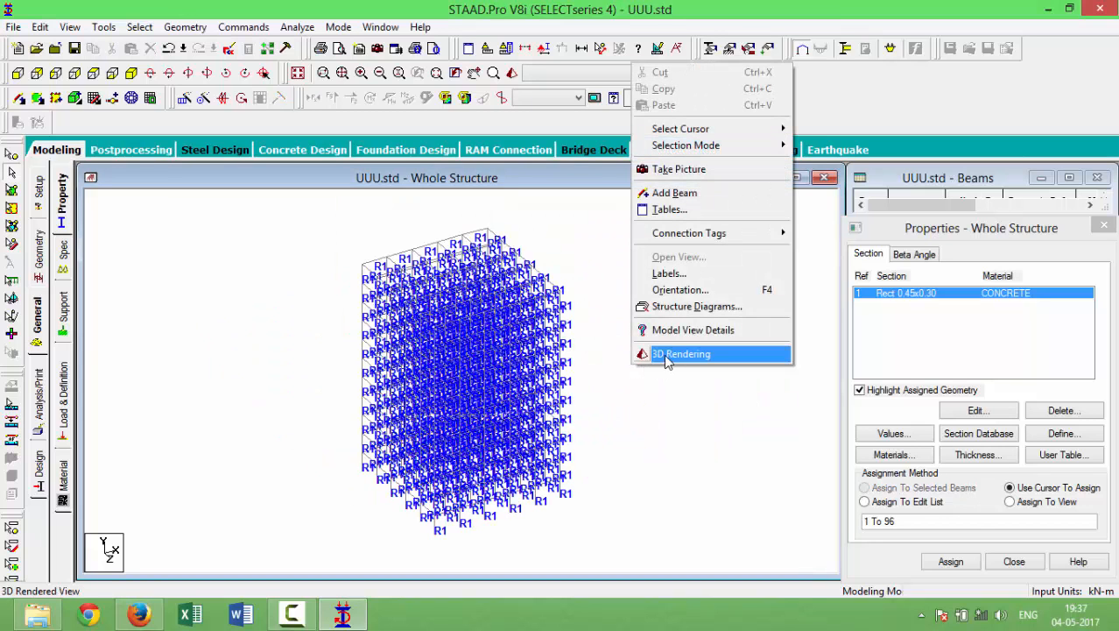
pyautogui.click(649, 352)
pyautogui.moveTo(645, 382); pyautogui.dragTo(633, 359)
pyautogui.moveTo(676, 285); pyautogui.dragTo(435, 282)
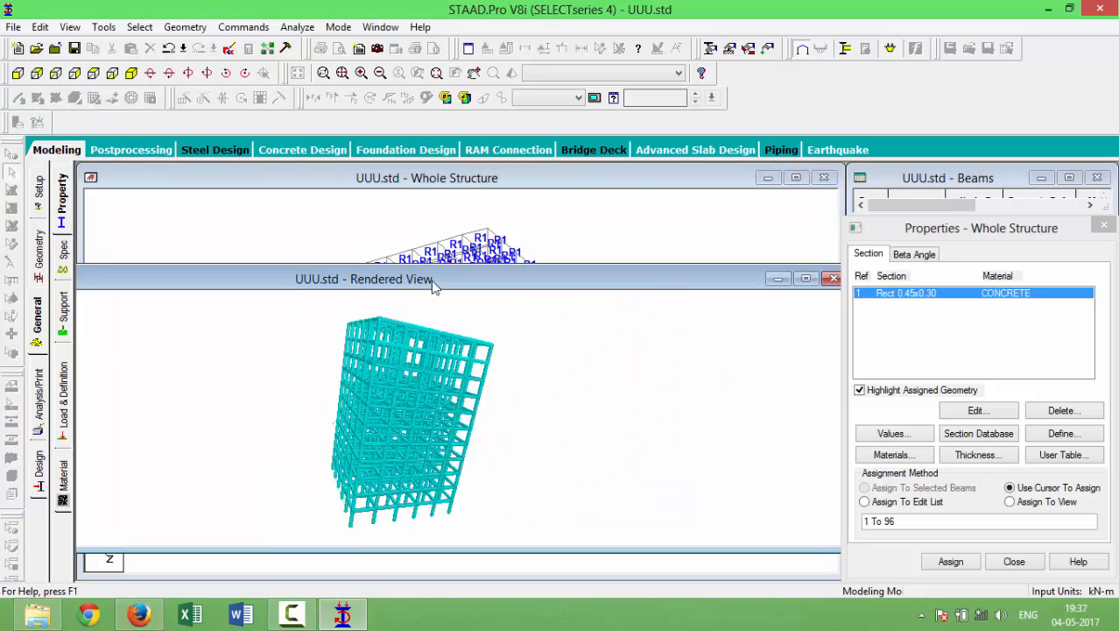
pyautogui.click(833, 278)
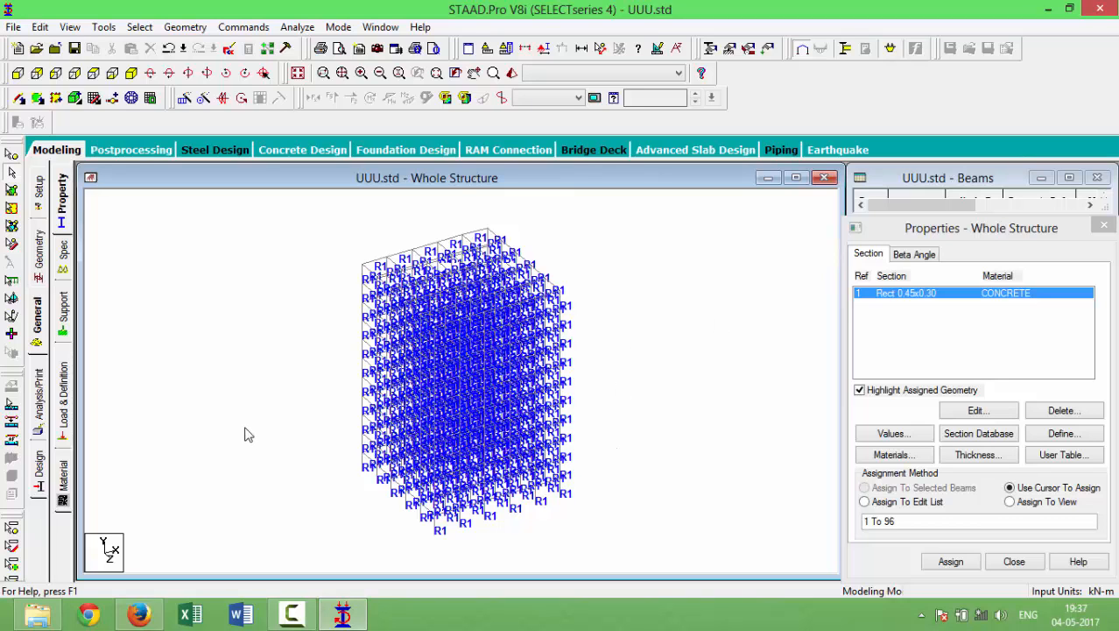
# Create a pinned support definition for the structure.
pyautogui.click(68, 320)
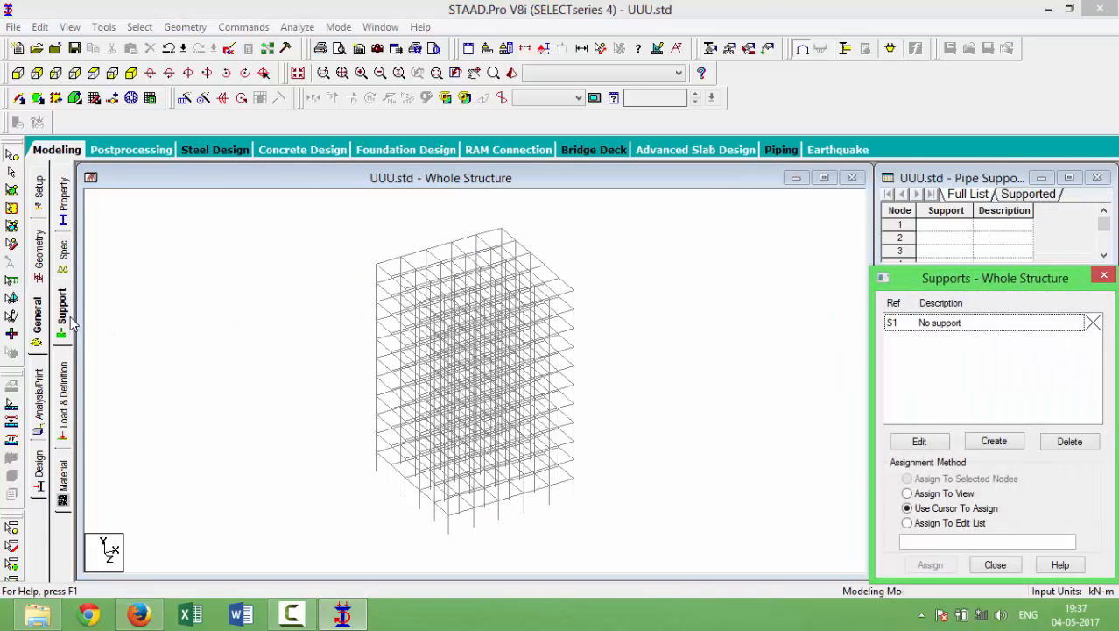
pyautogui.click(1004, 443)
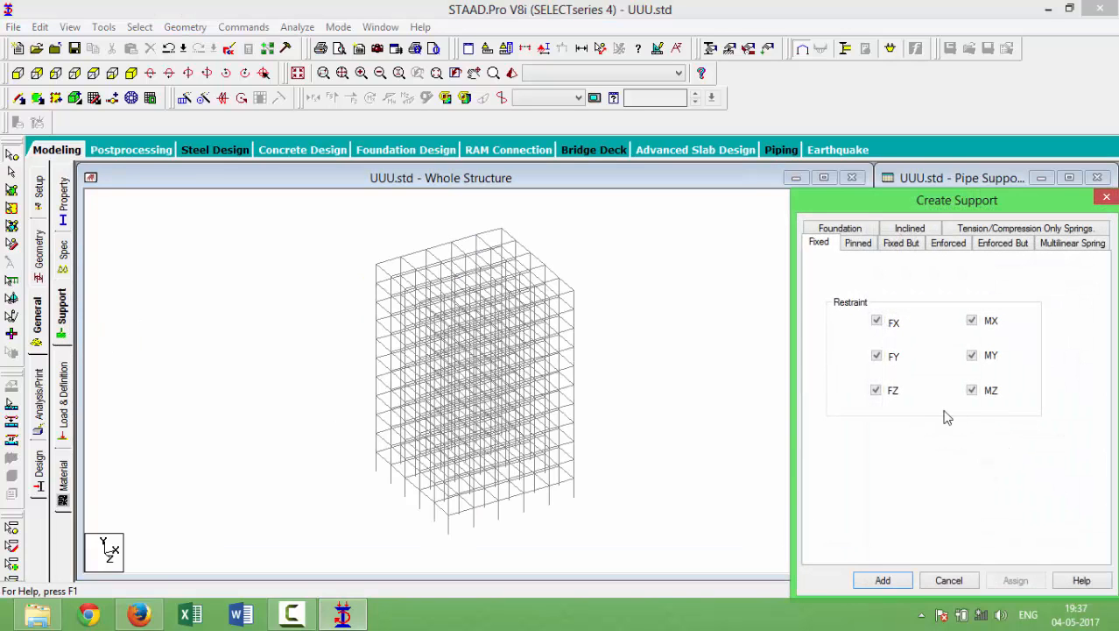
pyautogui.click(854, 246)
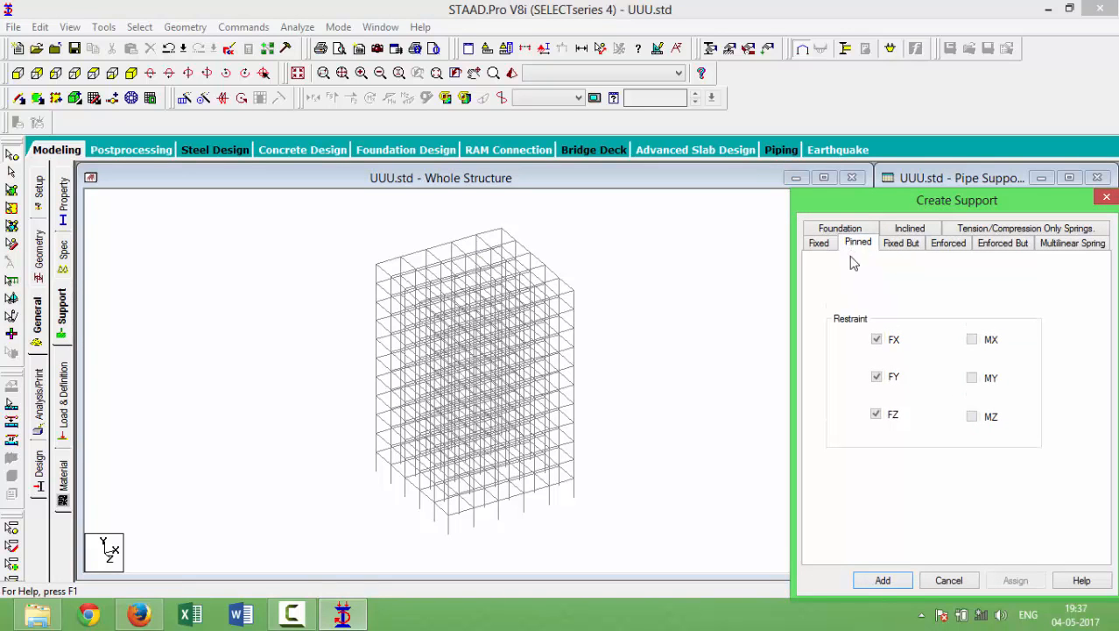
pyautogui.click(895, 583)
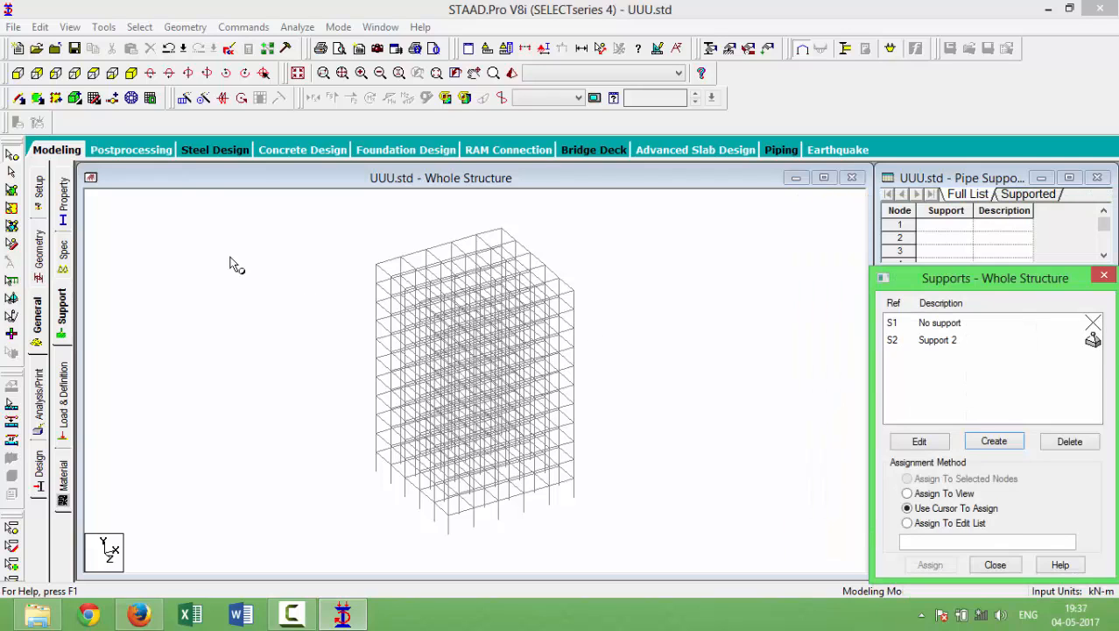
# Assign the pinned support to all base nodes of the columns, selecting them in the front view.
pyautogui.click(18, 75)
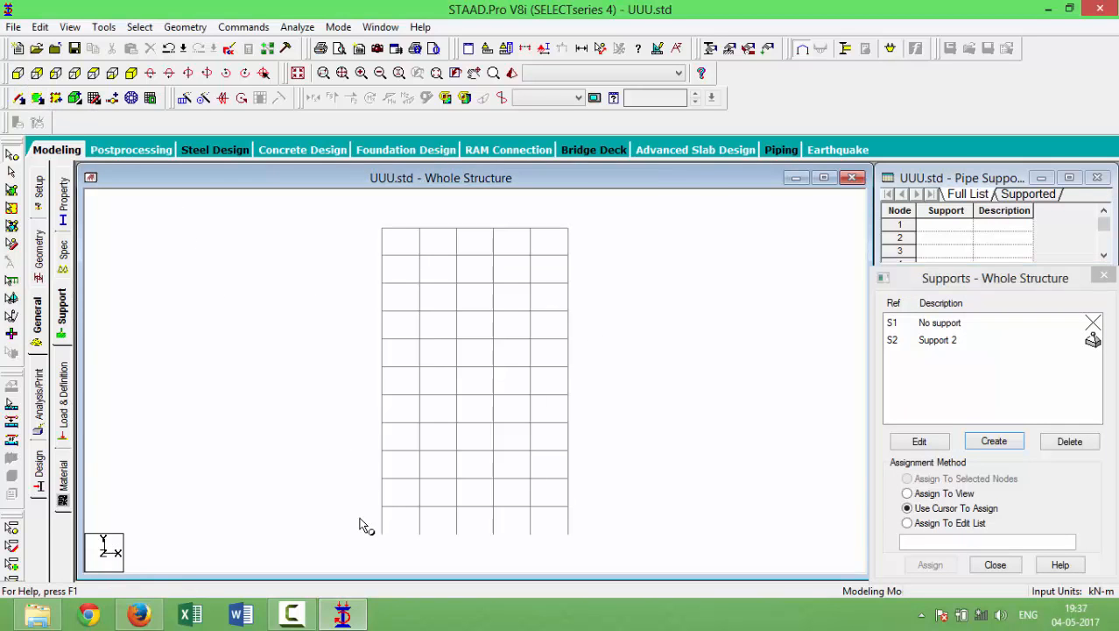
pyautogui.moveTo(359, 517); pyautogui.dragTo(624, 554)
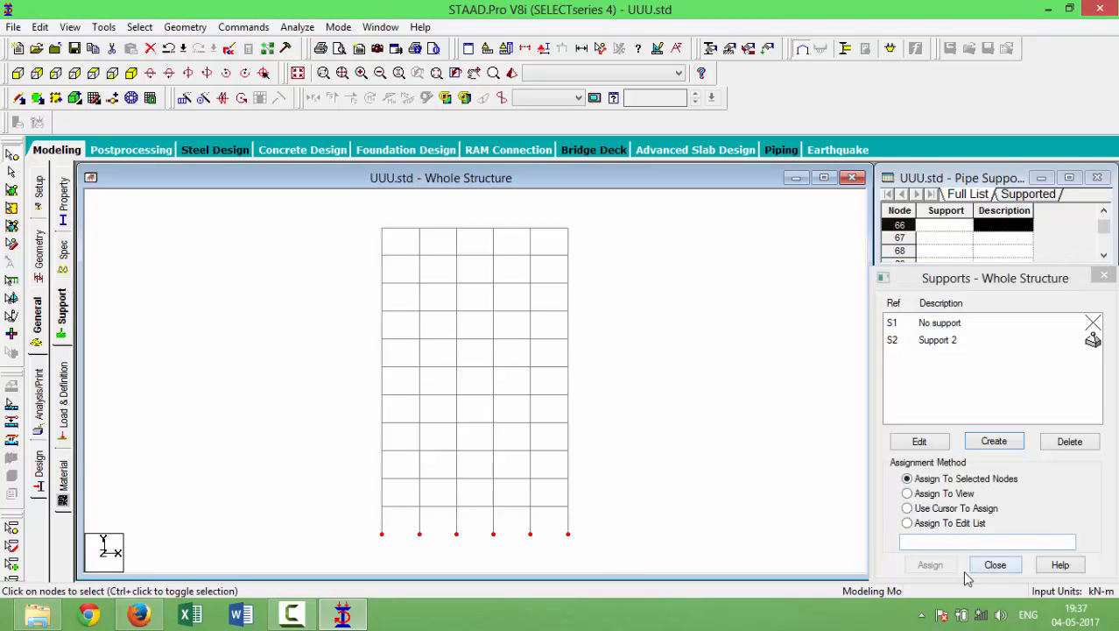
pyautogui.click(951, 341)
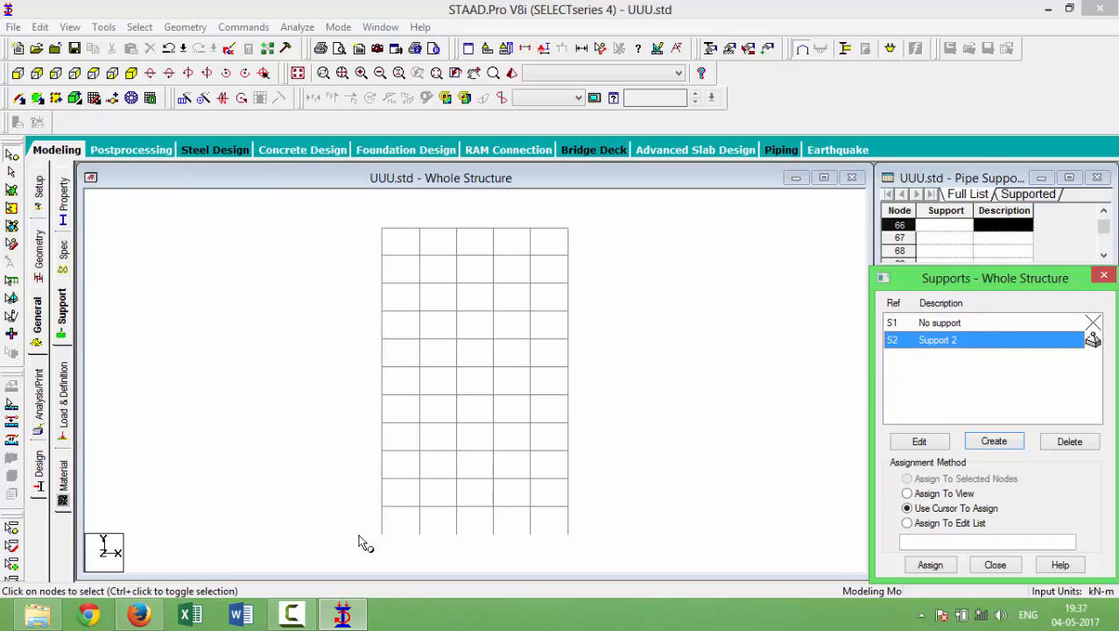
pyautogui.moveTo(352, 529); pyautogui.dragTo(608, 544)
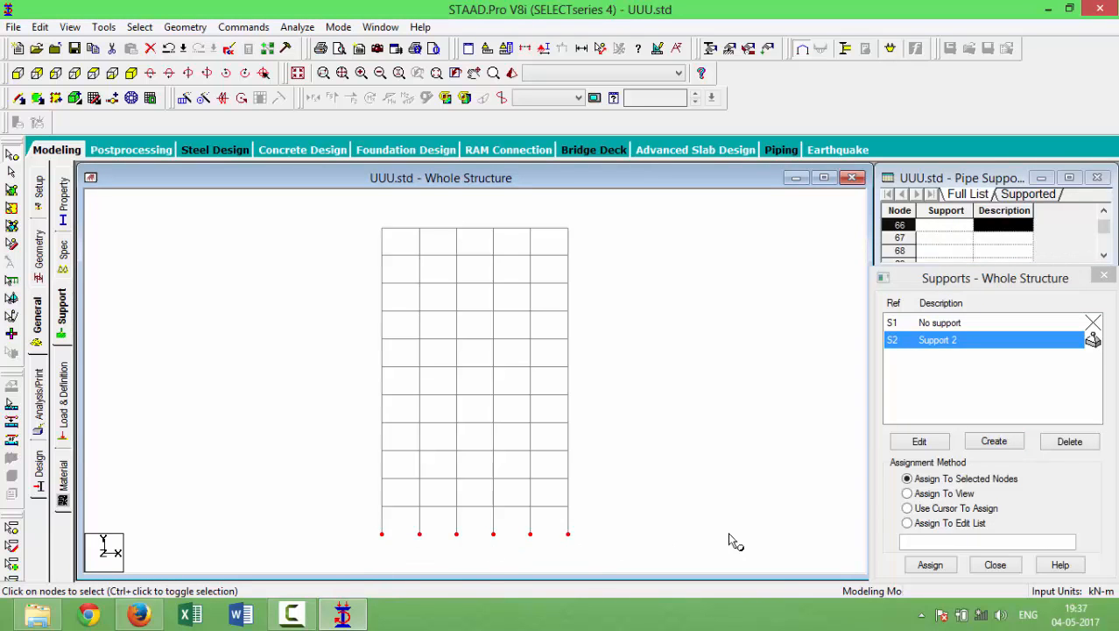
pyautogui.click(932, 566)
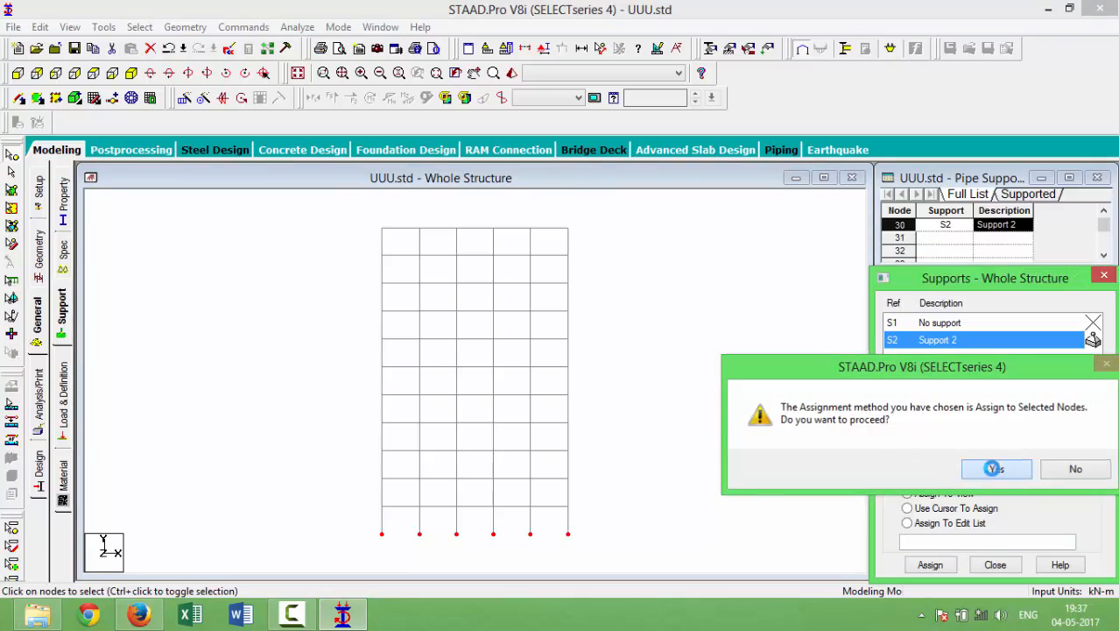
pyautogui.click(993, 470)
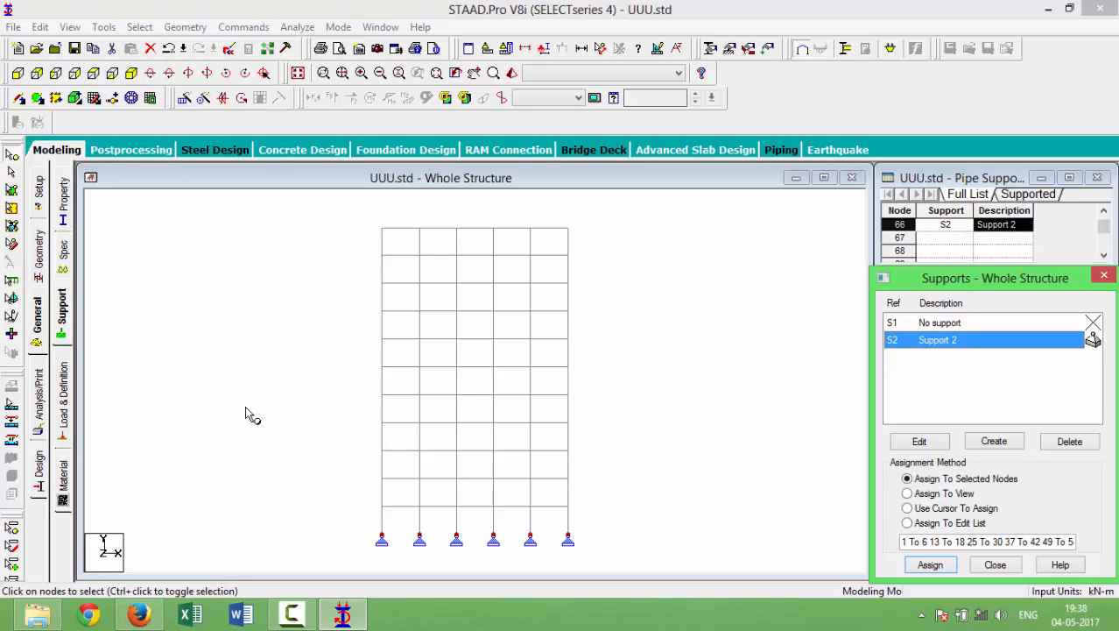
# Start a new seismic definition in the load definitions with the type IS 1893 - 2002/2005.
pyautogui.click(68, 419)
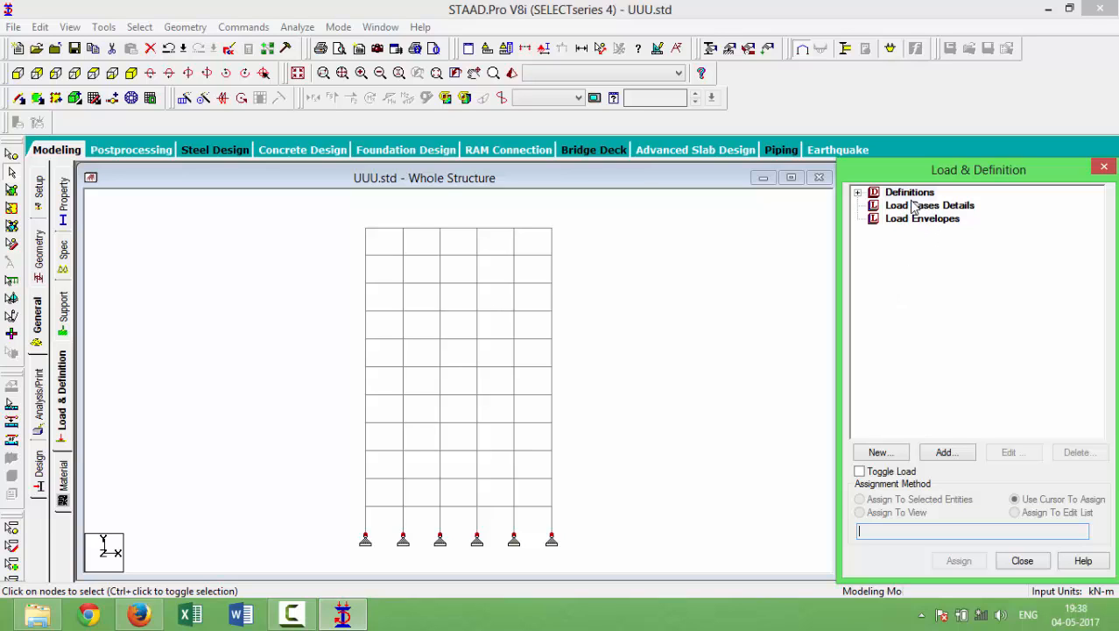
pyautogui.click(858, 193)
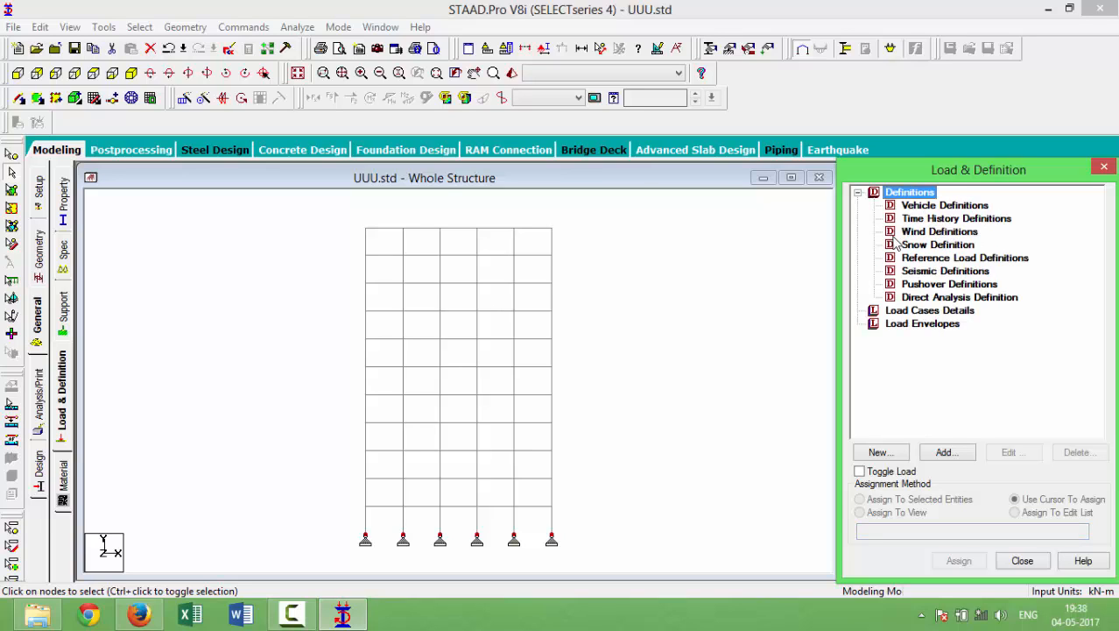
pyautogui.click(916, 274)
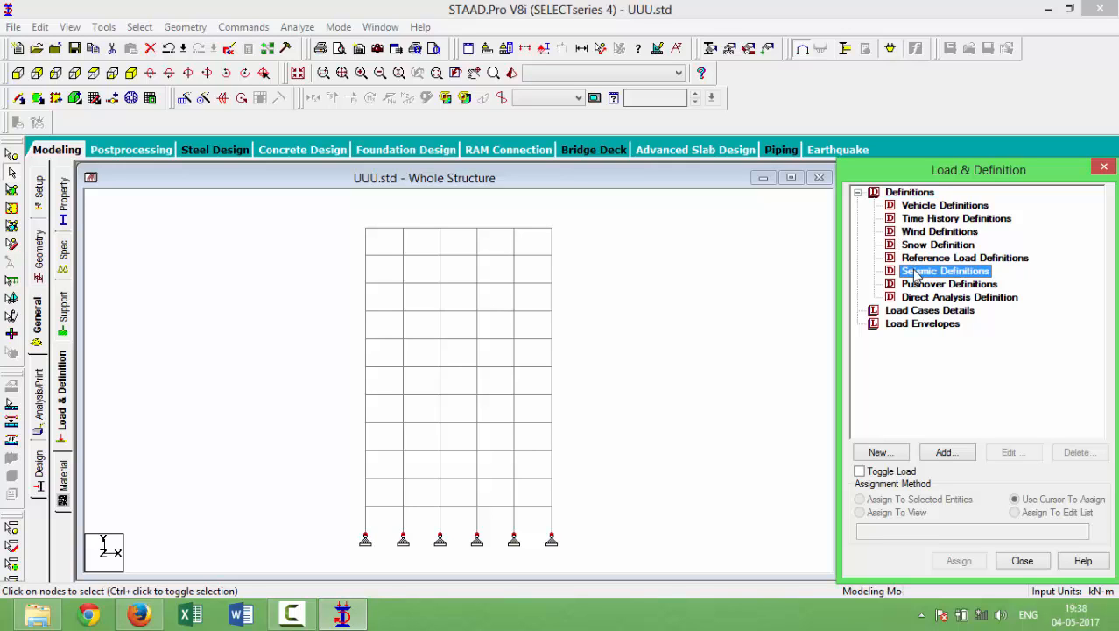
pyautogui.click(939, 455)
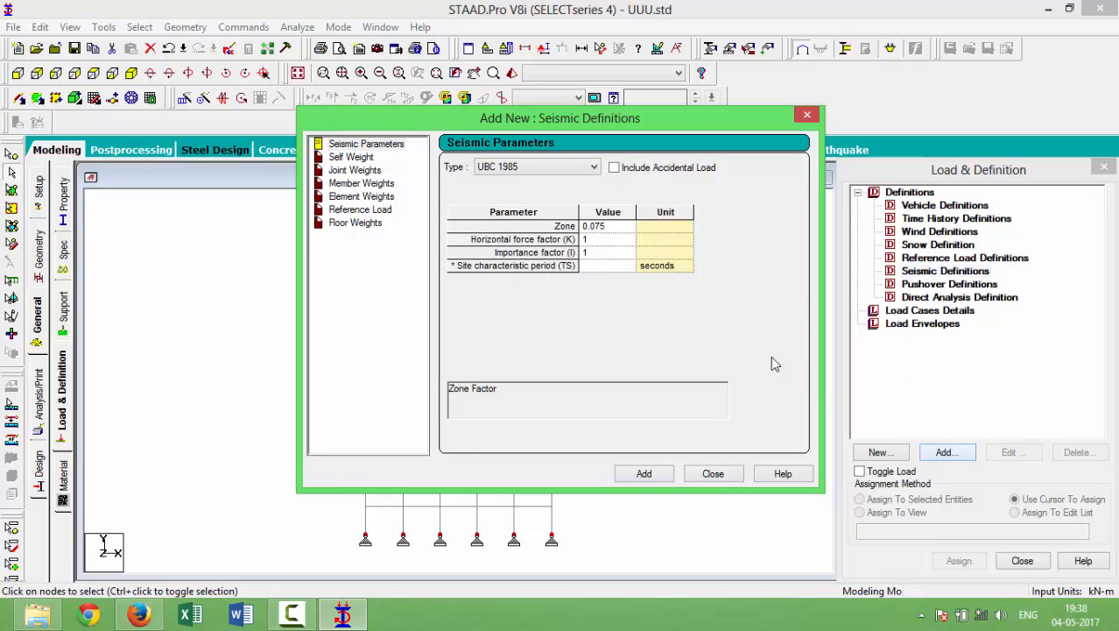
pyautogui.click(537, 167)
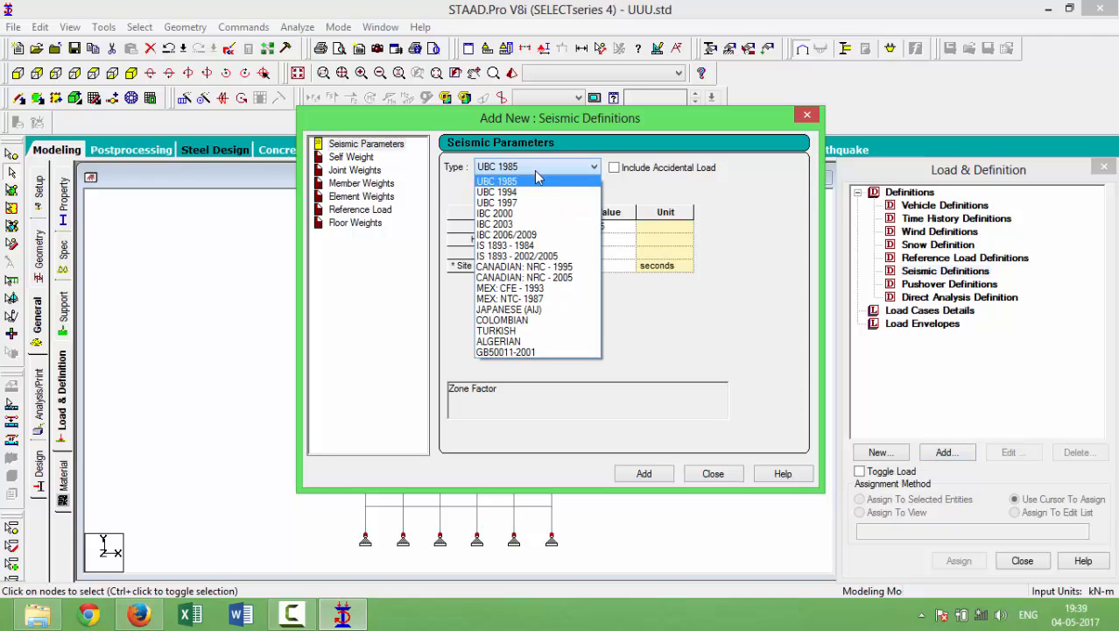
pyautogui.click(546, 256)
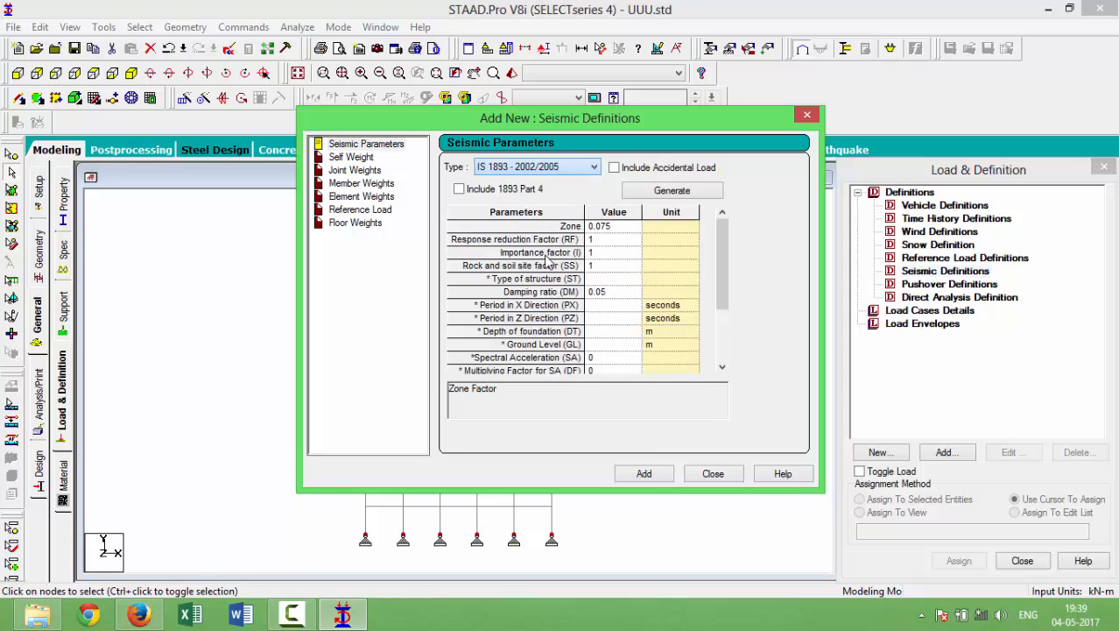
# Open the IS:1893 seismic parameter generator and set the zone factor by city to Kolkata.
pyautogui.click(665, 191)
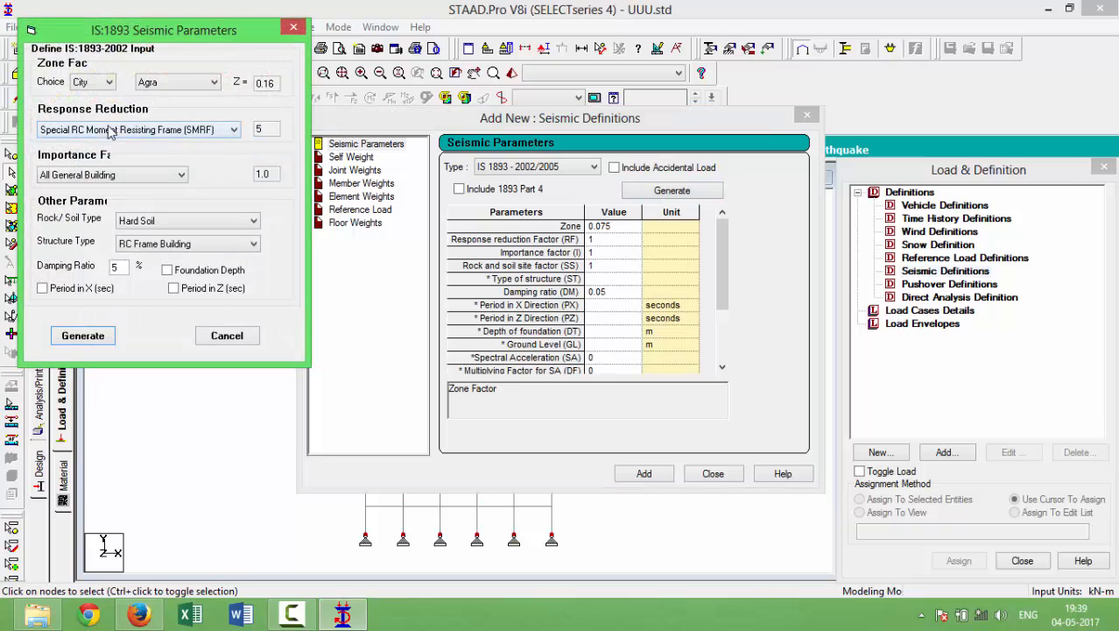
pyautogui.click(99, 81)
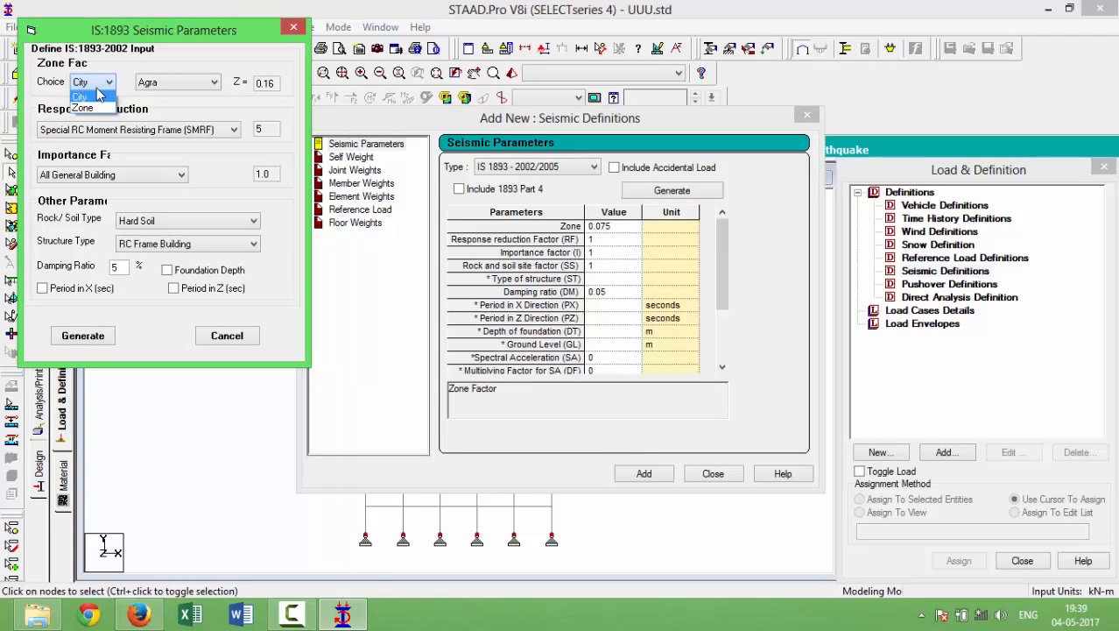
pyautogui.click(99, 94)
pyautogui.click(167, 83)
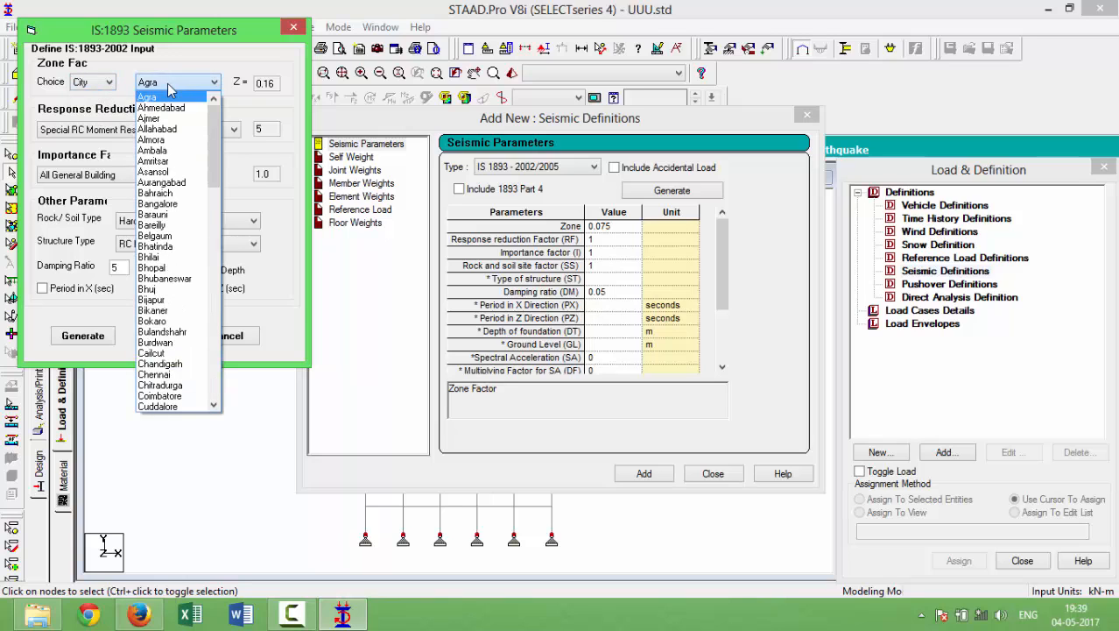
pyautogui.press('k')
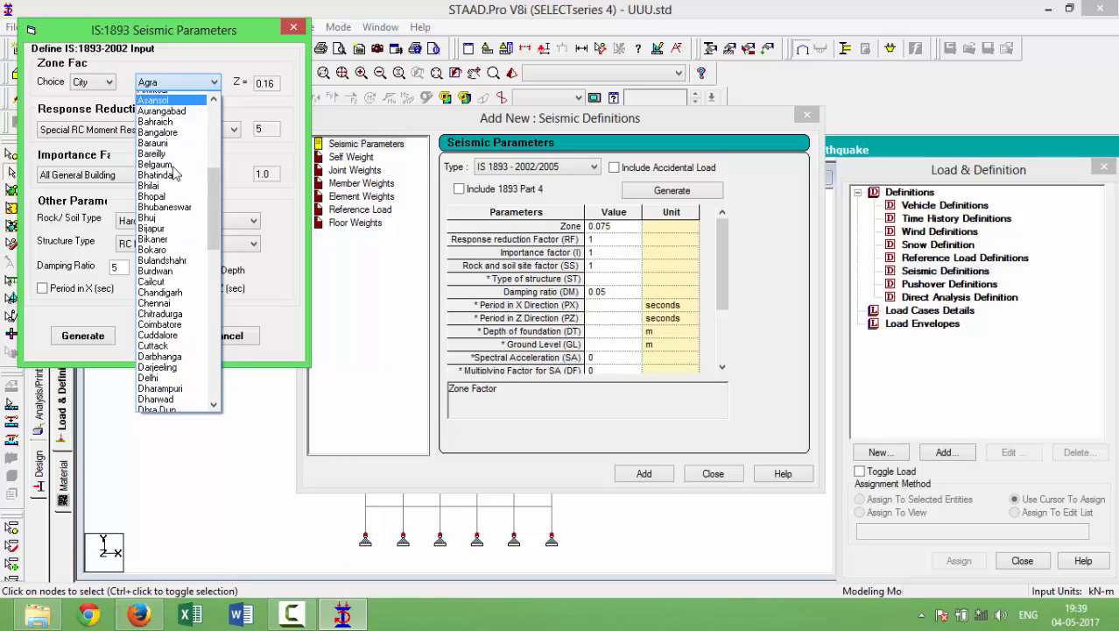
pyautogui.press('k')
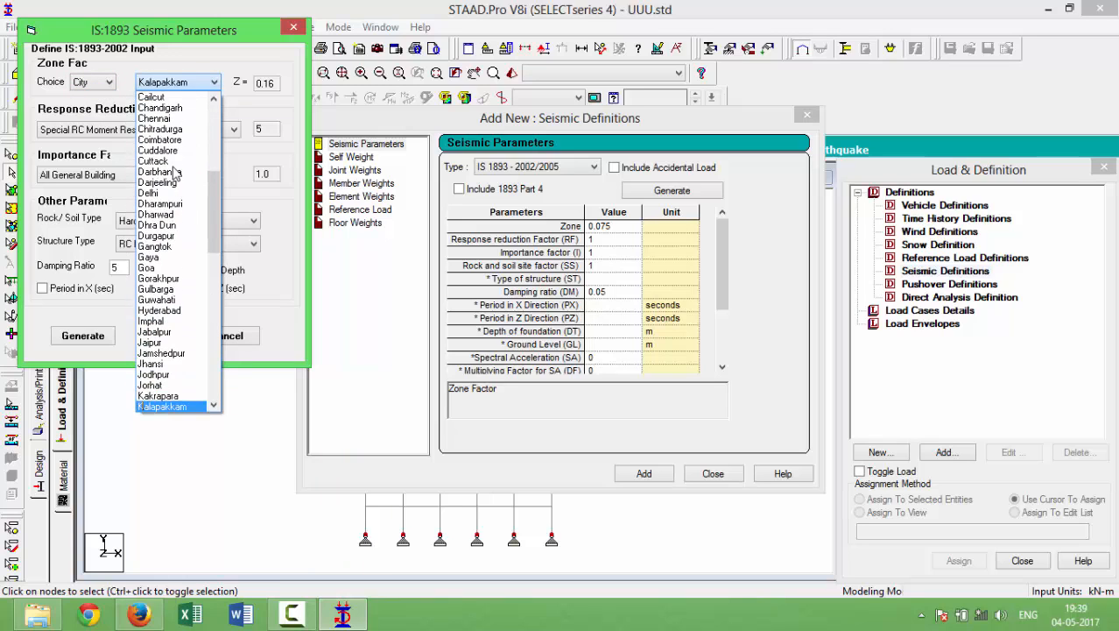
pyautogui.press('k')
pyautogui.press('k')
pyautogui.press('k')
pyautogui.press('k')
pyautogui.press('k')
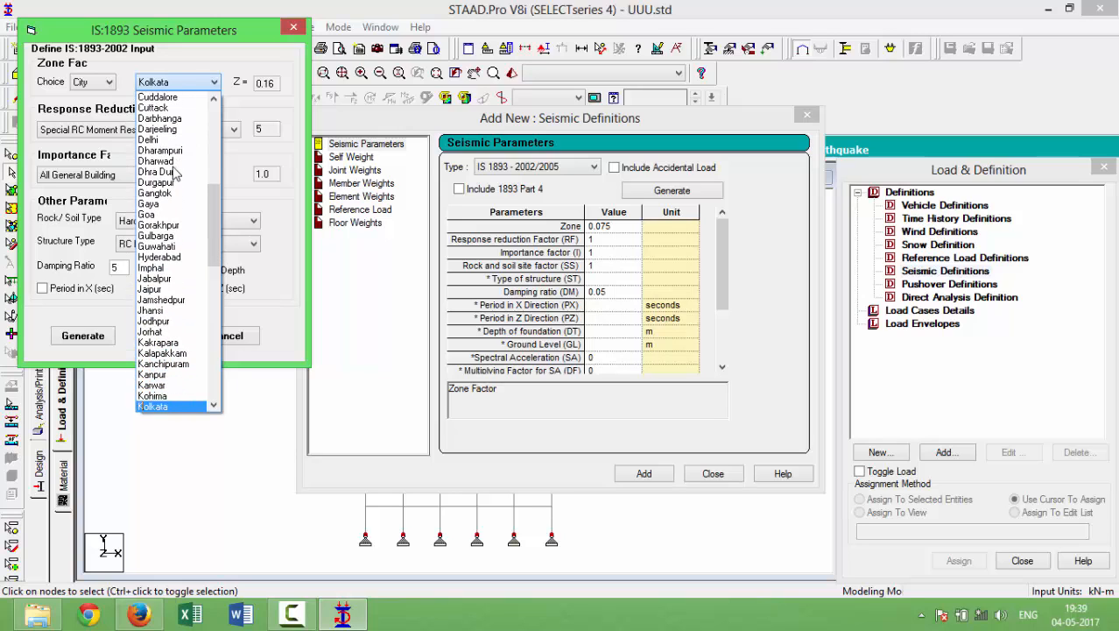
pyautogui.click(158, 408)
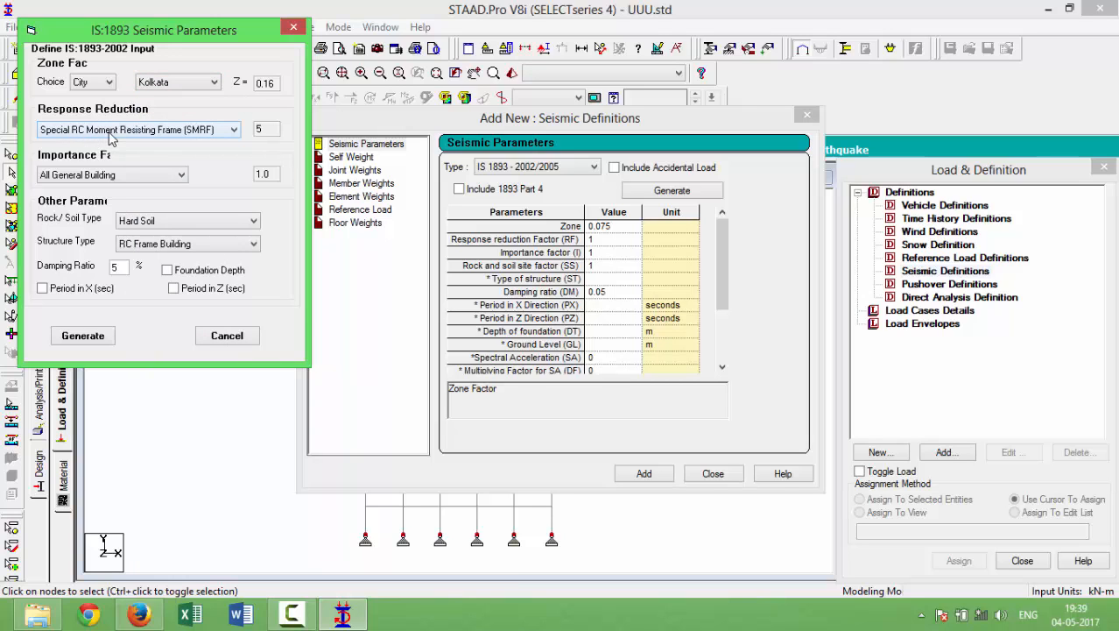
# Keep the response reduction at Special RC Moment Resisting Frame (SMRF) and set the importance factor to Important Building.
pyautogui.click(152, 130)
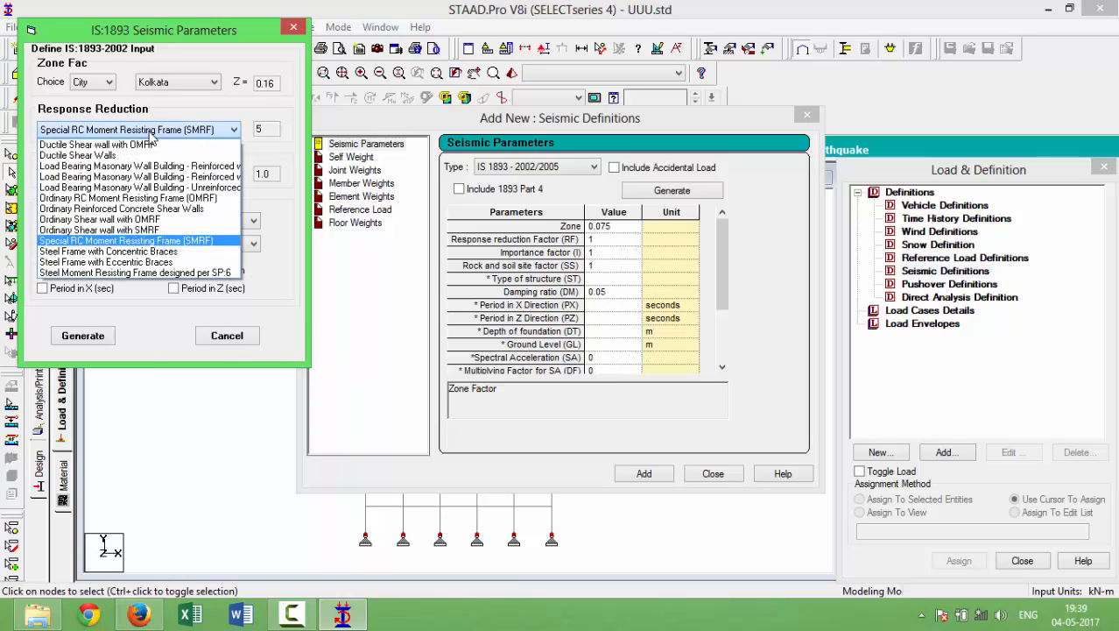
pyautogui.click(153, 132)
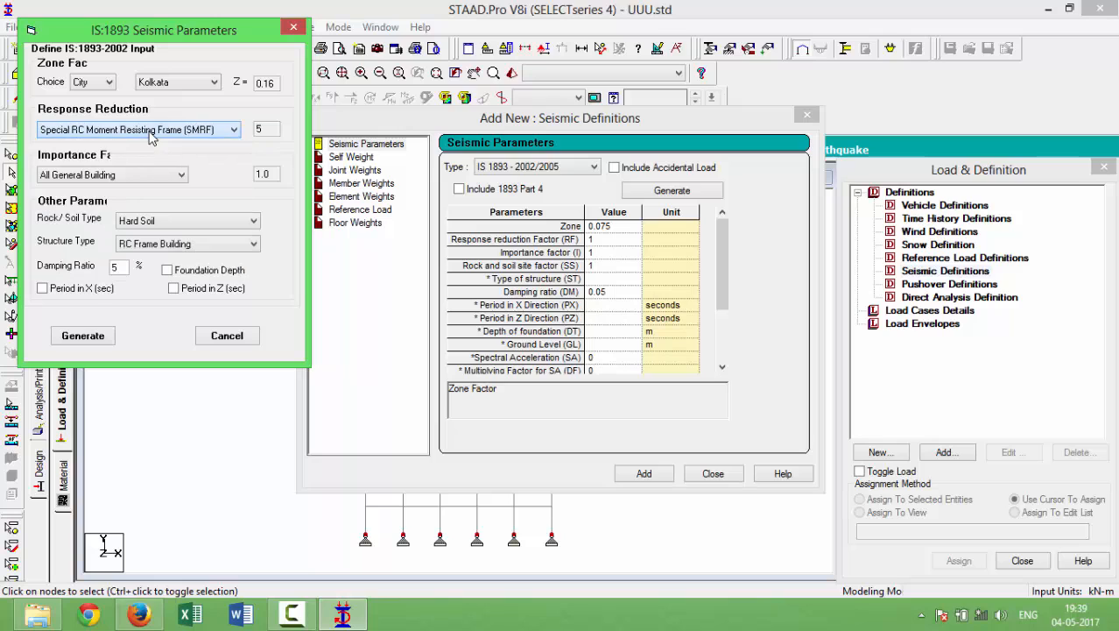
pyautogui.click(125, 178)
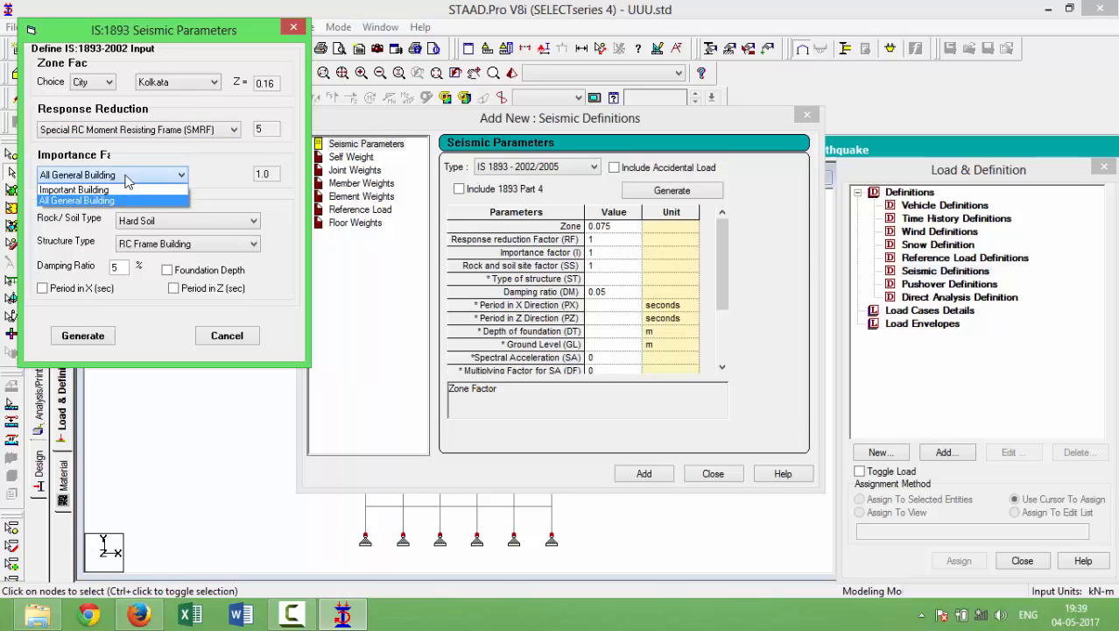
pyautogui.click(112, 193)
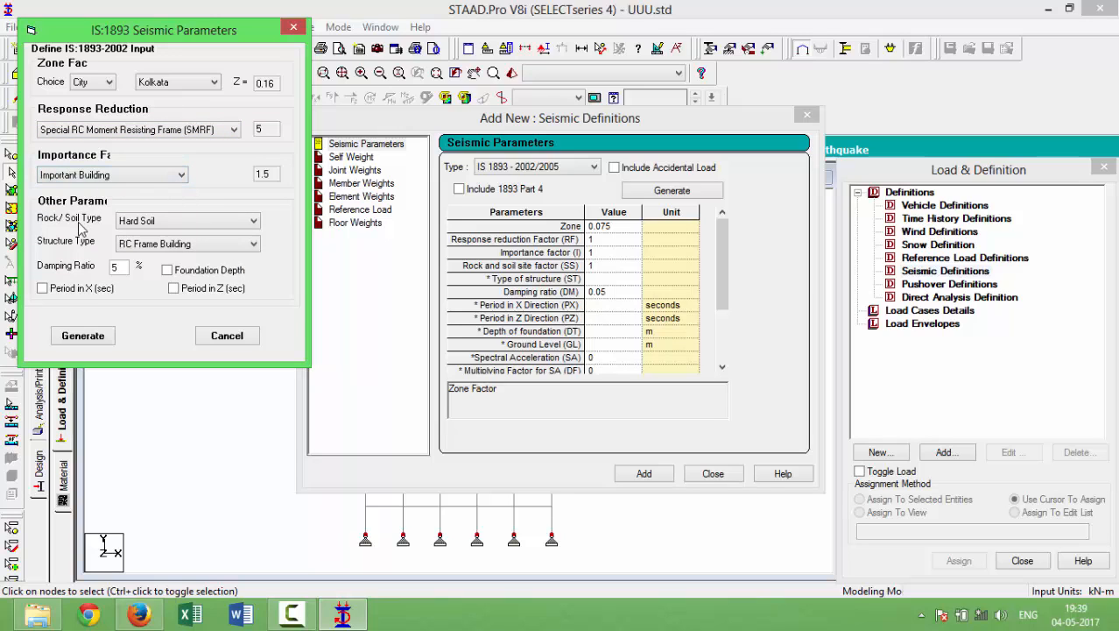
# Set the soil type to Soft Soil, the structure type to RC Frame Building and the damping ratio to 0.05.
pyautogui.click(131, 226)
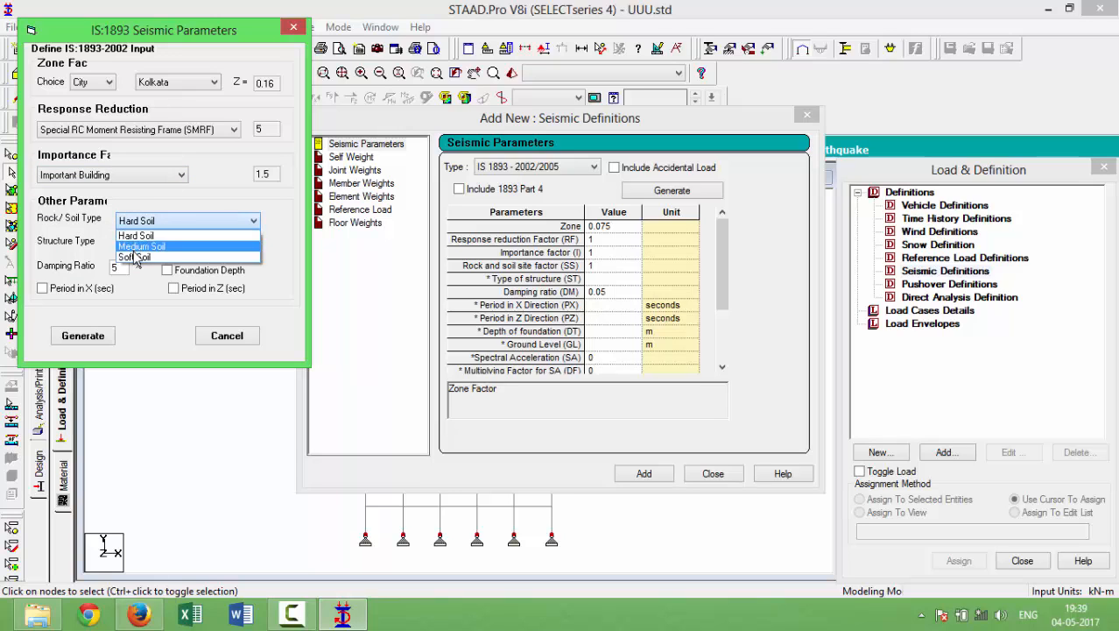
pyautogui.click(135, 257)
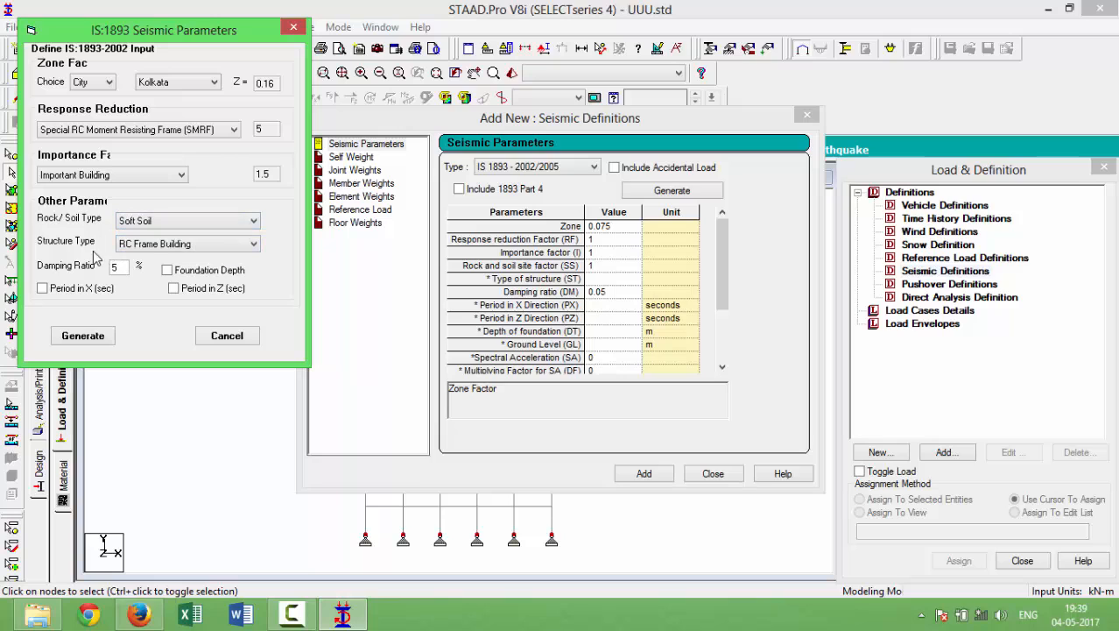
pyautogui.click(137, 248)
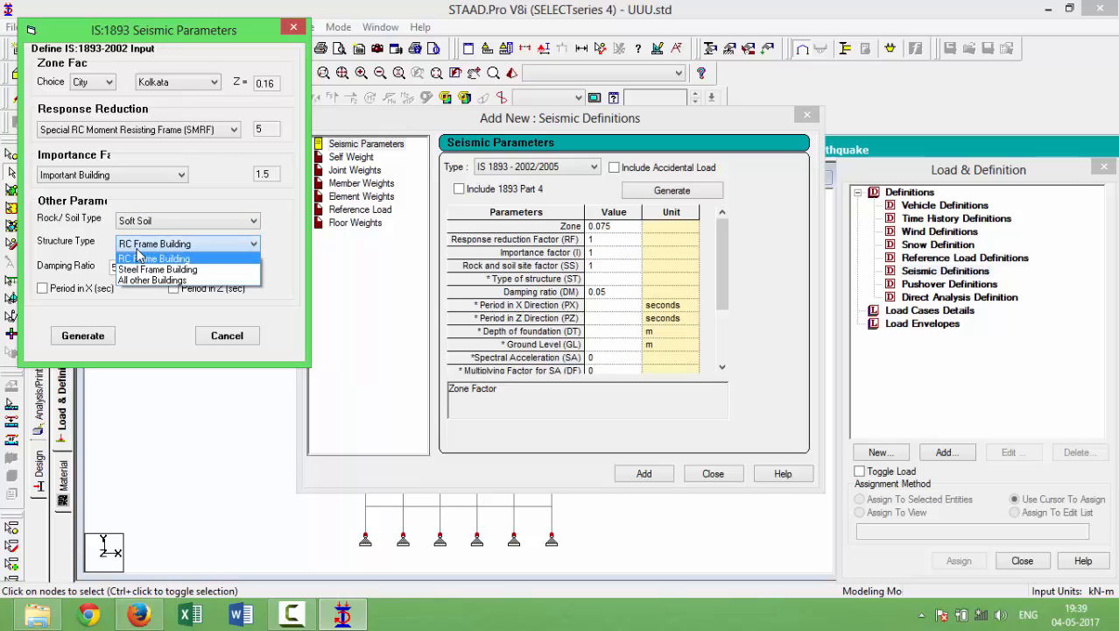
pyautogui.click(138, 258)
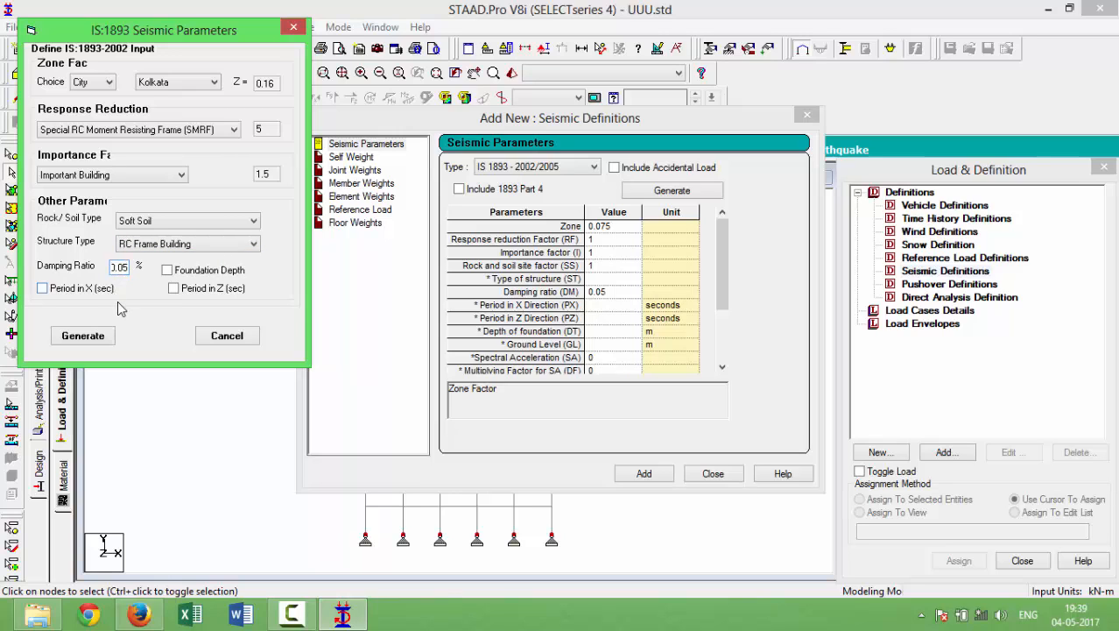
# Generate the seismic parameters, add them as the seismic definition, and include a self weight with factor 1.
pyautogui.click(83, 335)
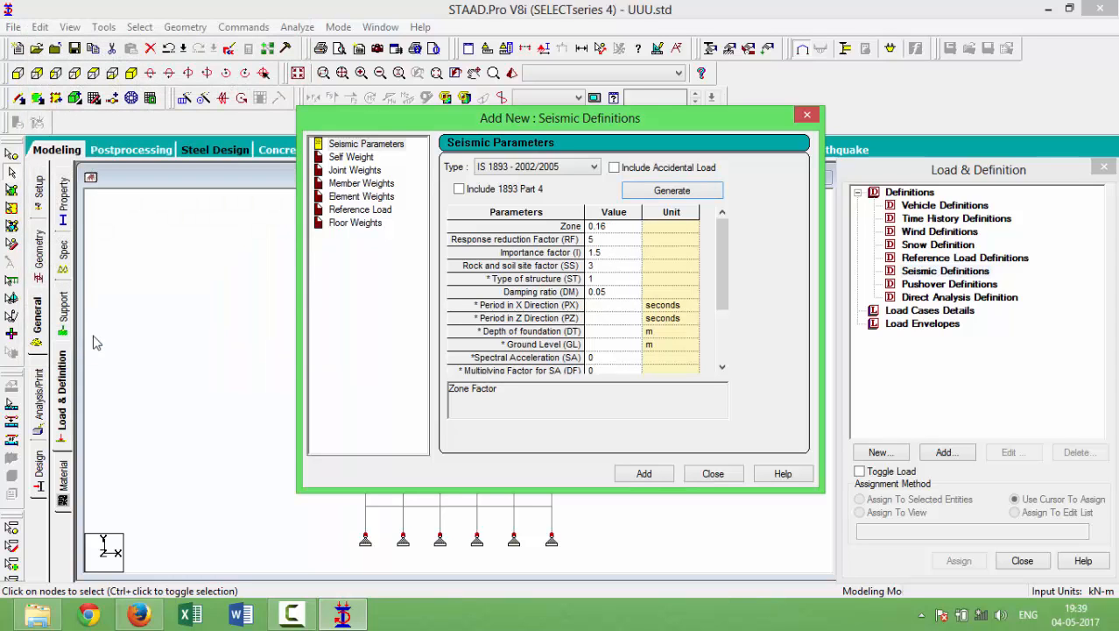
pyautogui.click(642, 474)
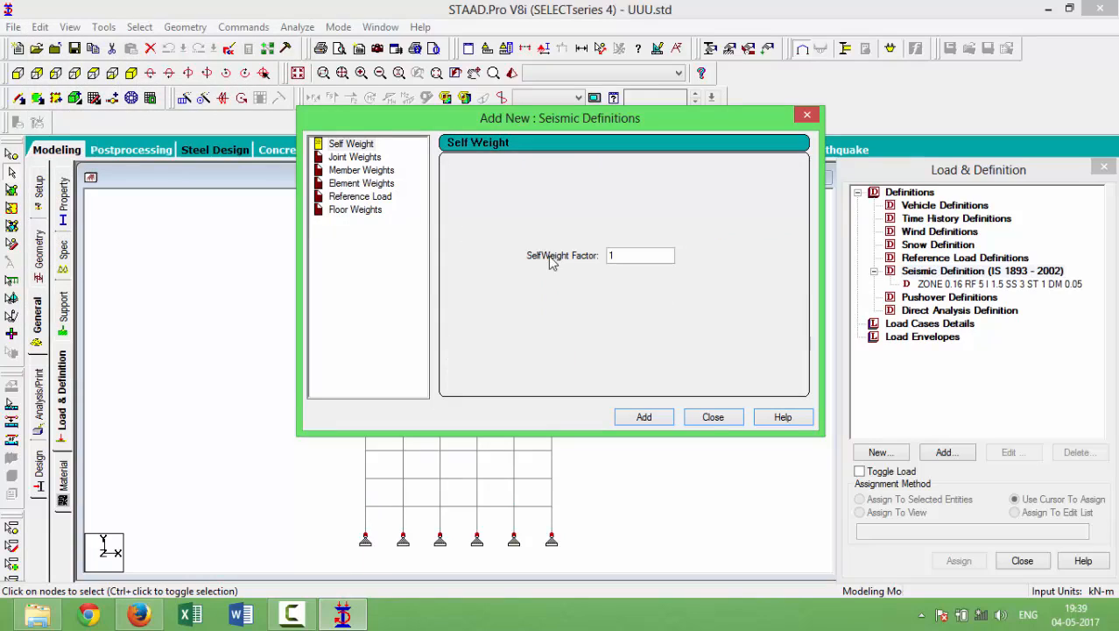
pyautogui.click(643, 420)
pyautogui.click(713, 419)
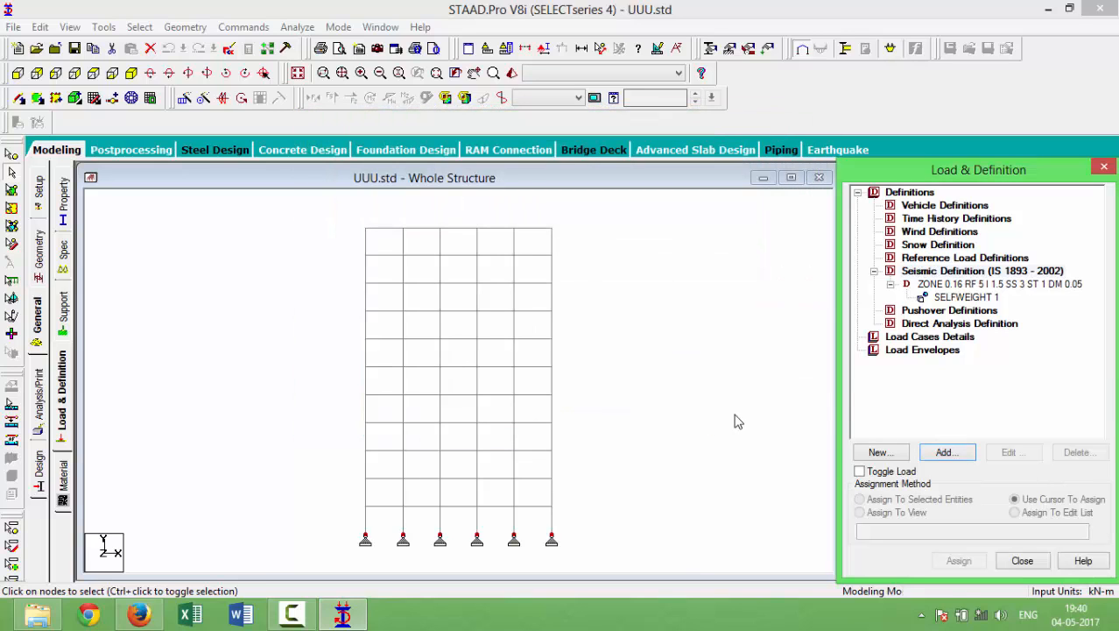
# Add primary load case 1 titled EL X+VE with the loading type Seismic, copying the title for reuse.
pyautogui.click(915, 337)
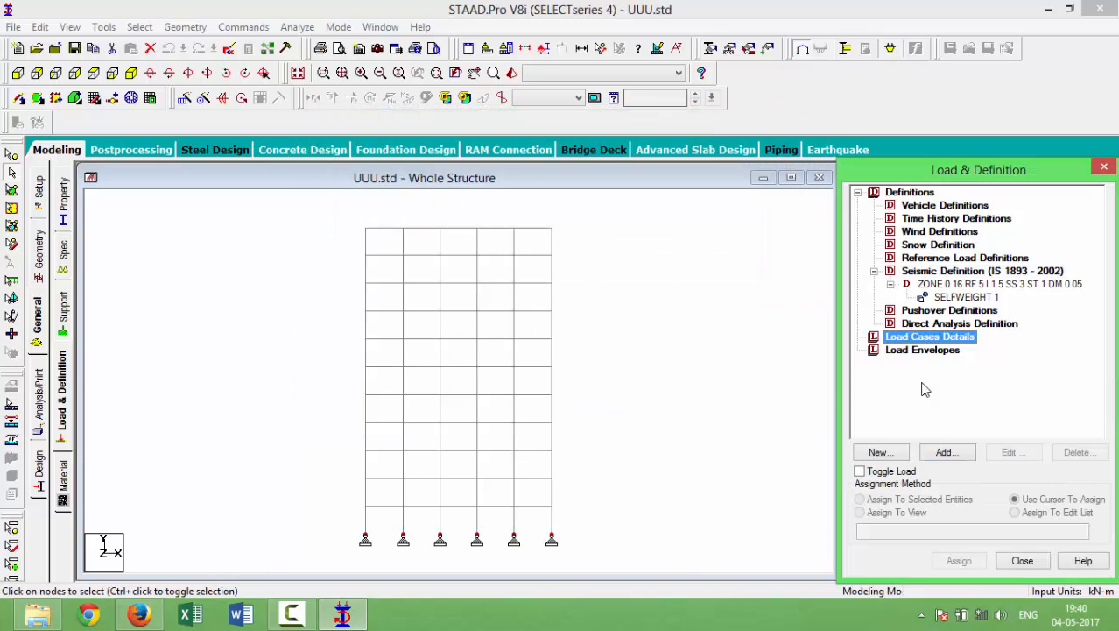
pyautogui.click(939, 456)
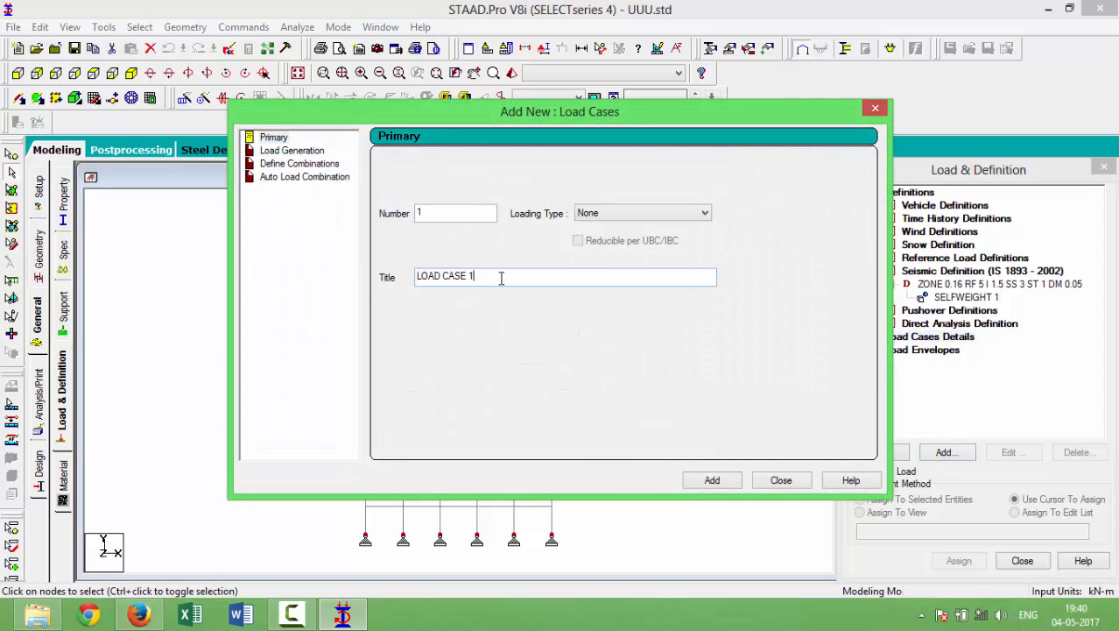
pyautogui.moveTo(501, 278); pyautogui.dragTo(361, 291)
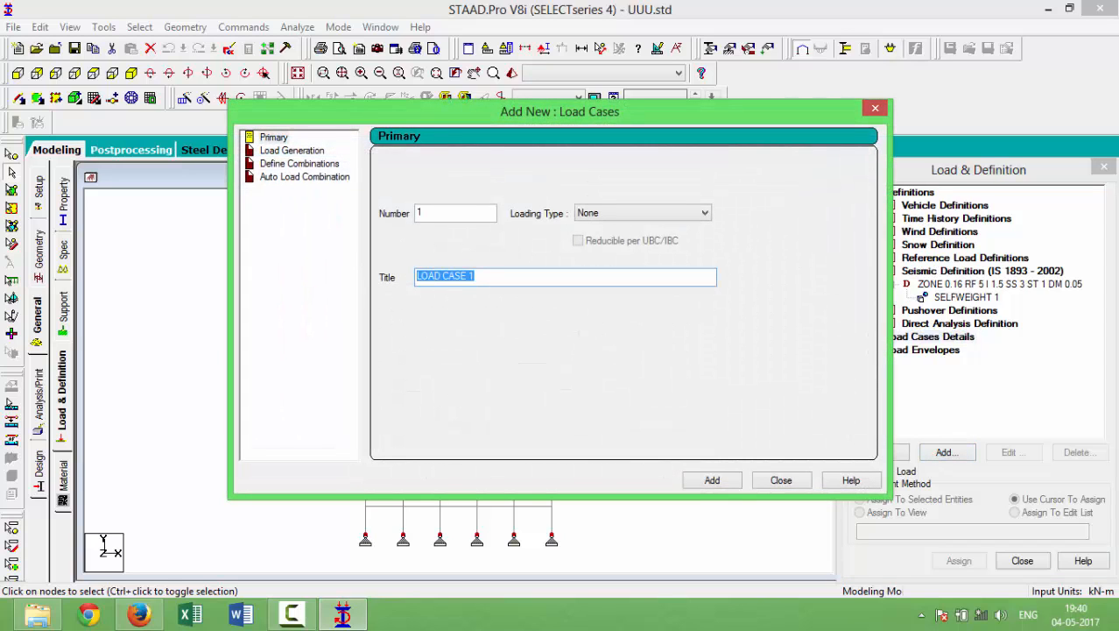
pyautogui.write('EL X+VE')
pyautogui.moveTo(468, 278); pyautogui.dragTo(416, 279)
pyautogui.rightClick(427, 285)
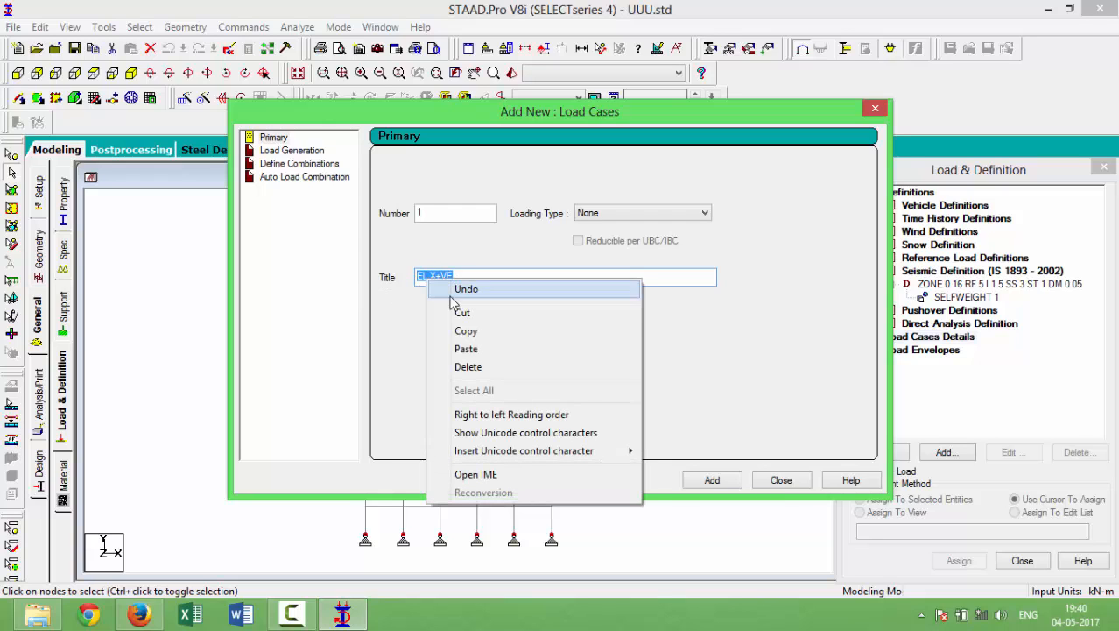
pyautogui.click(467, 327)
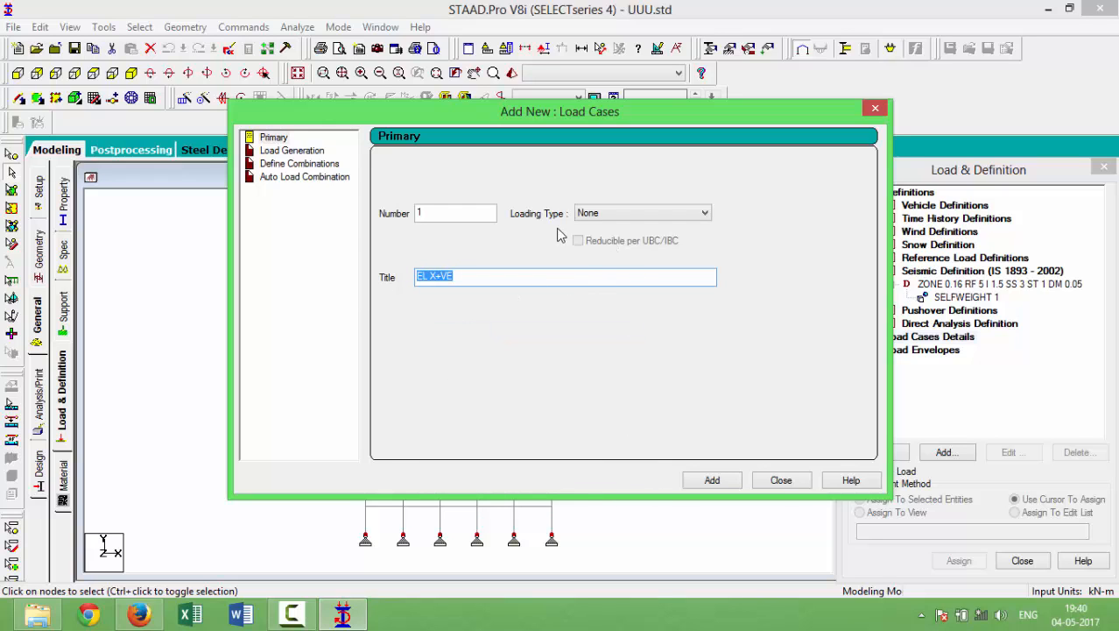
pyautogui.click(595, 219)
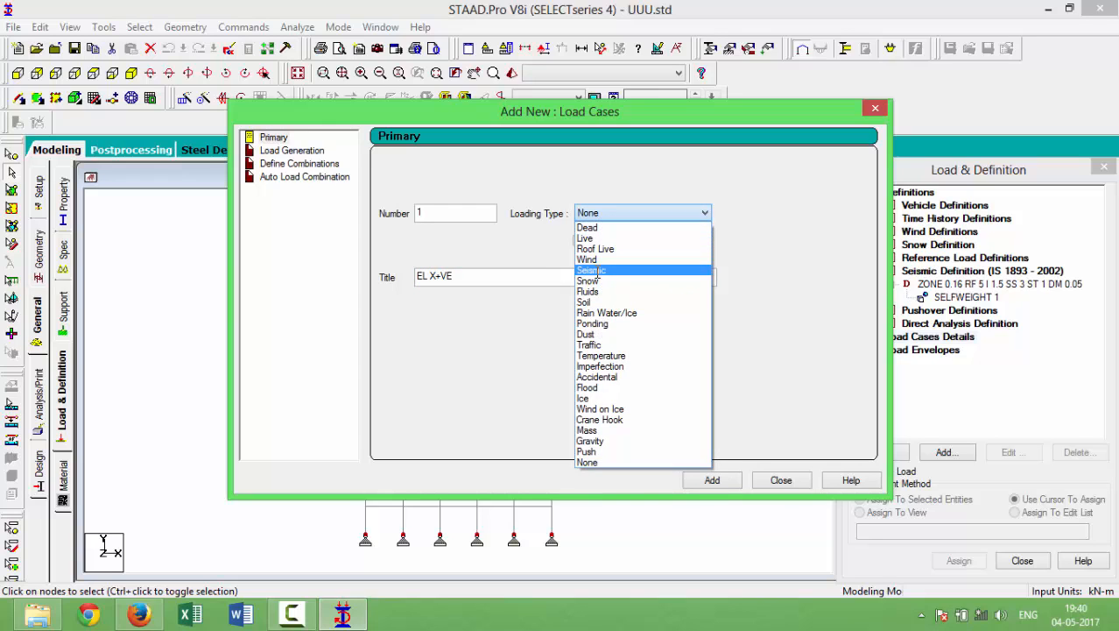
pyautogui.click(596, 272)
pyautogui.click(701, 481)
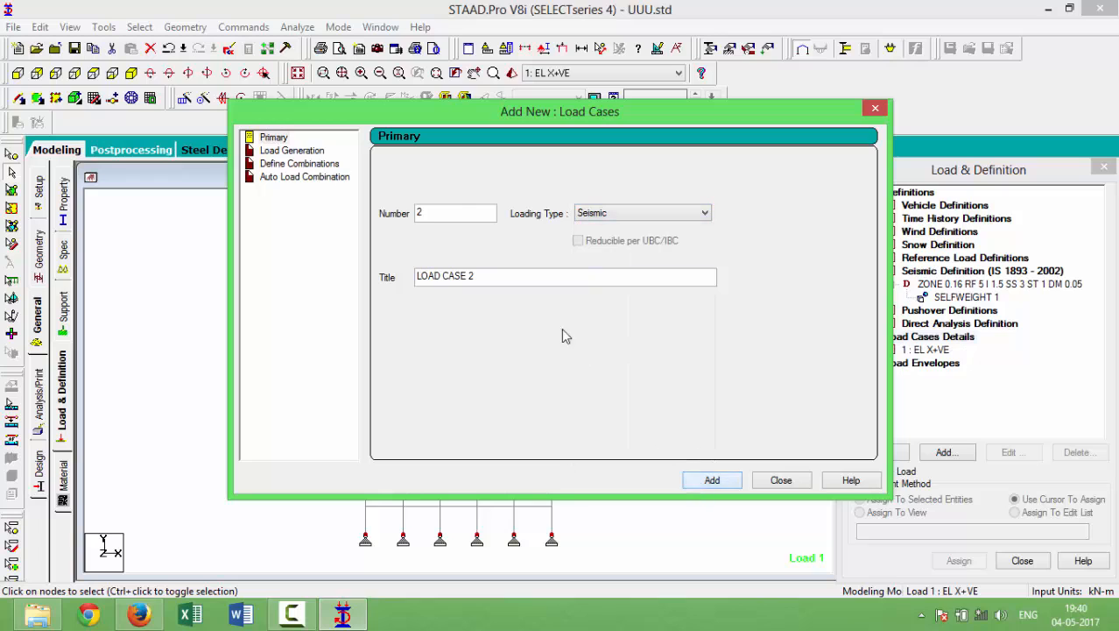
# Add primary load case 2 titled EL X-VE with the Seismic loading type.
pyautogui.moveTo(529, 283); pyautogui.dragTo(417, 282)
pyautogui.write('EL X+VE')
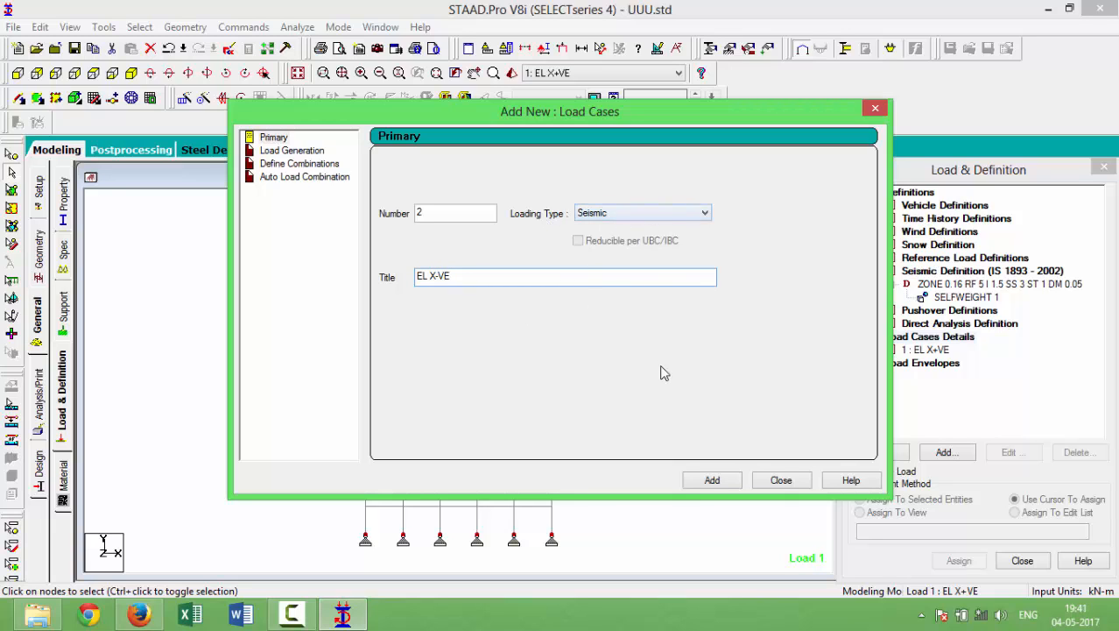
pyautogui.click(705, 484)
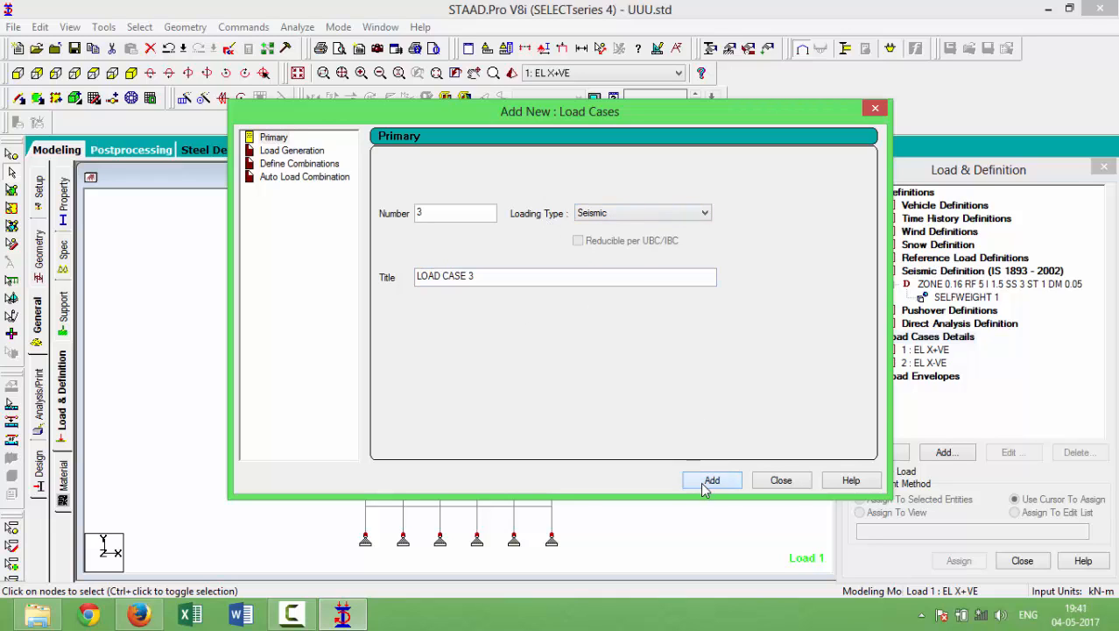
# Add primary load case 3 titled EL Z+VE with the Seismic loading type.
pyautogui.moveTo(486, 277); pyautogui.dragTo(351, 279)
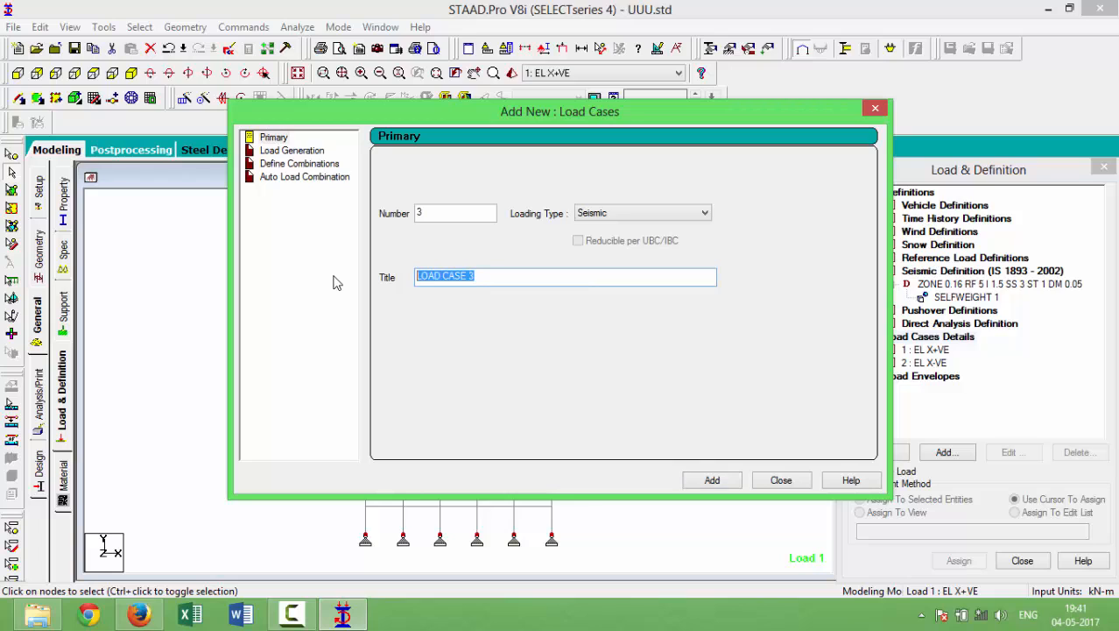
pyautogui.write('EL X+VE')
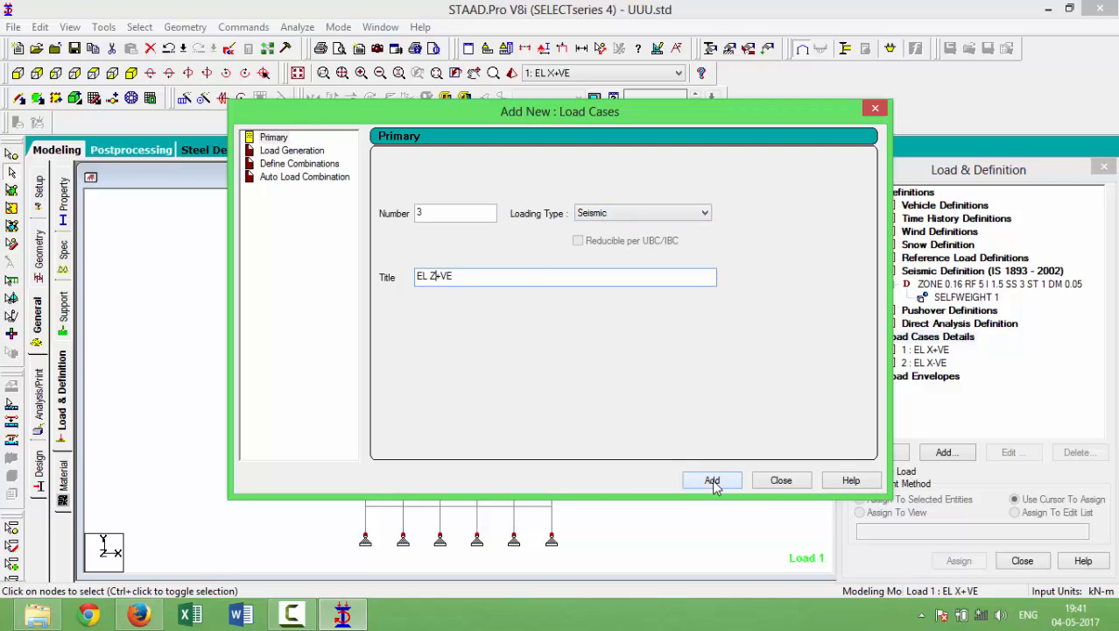
pyautogui.moveTo(491, 275); pyautogui.dragTo(383, 294)
pyautogui.click(710, 482)
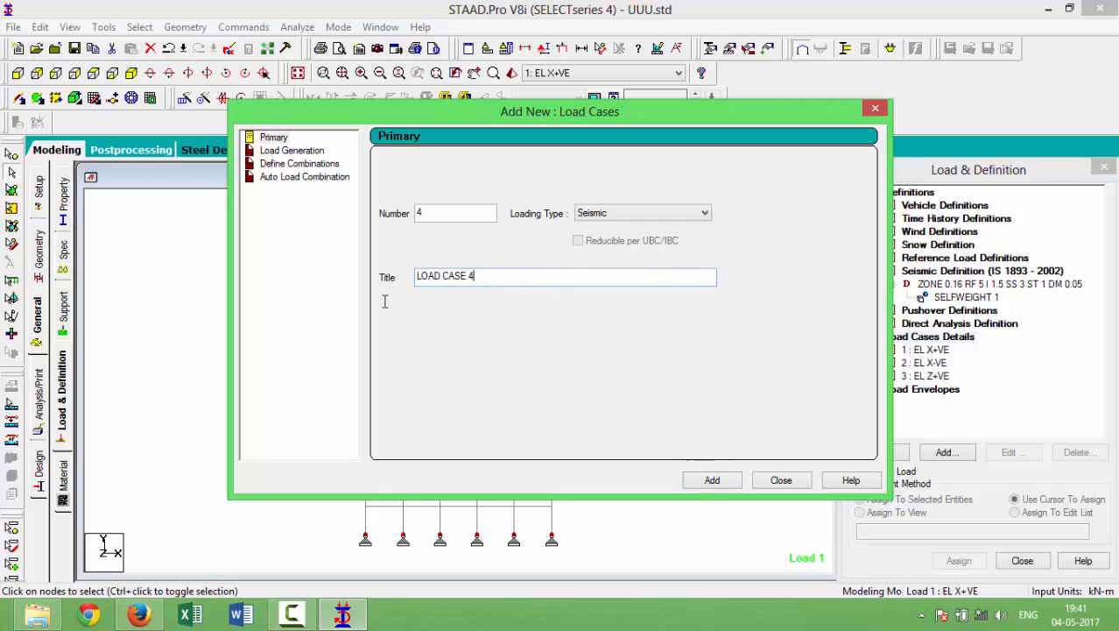
# Add primary load case 4 titled EL Z-VE with the Seismic loading type.
pyautogui.moveTo(475, 276); pyautogui.dragTo(343, 316)
pyautogui.hotkey('ctrl', 'v')
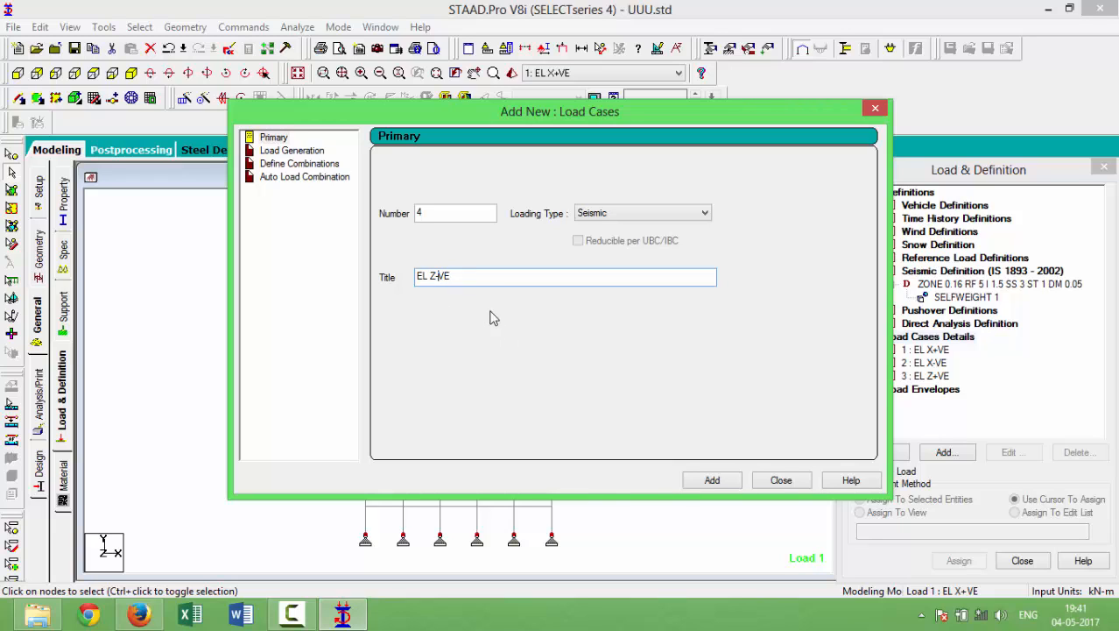
pyautogui.click(714, 488)
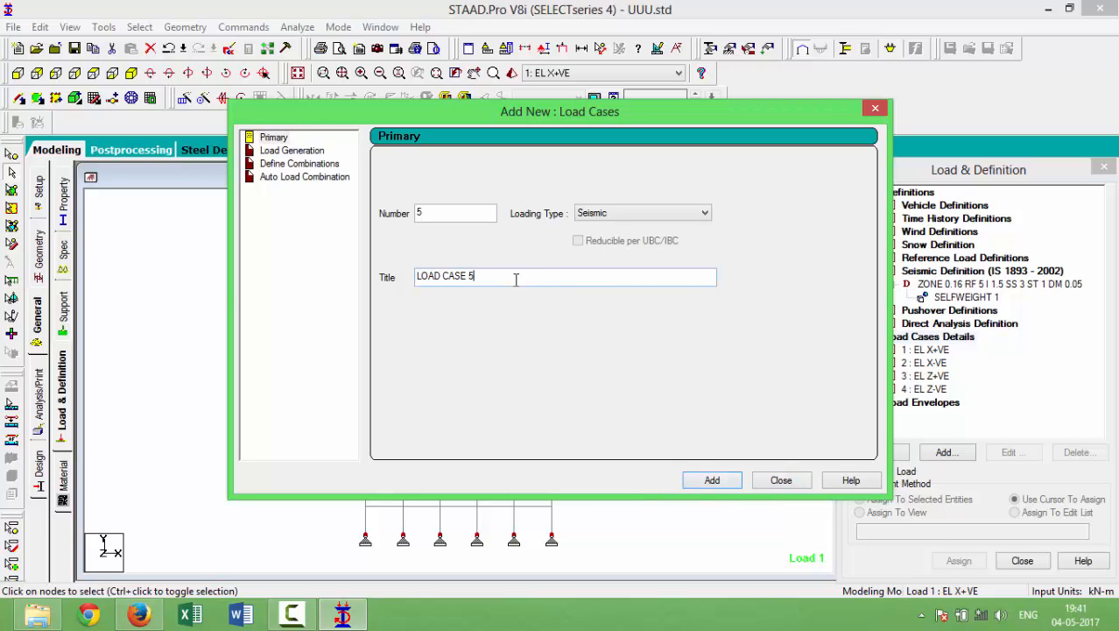
# Add primary load case 5 titled DL with the loading type Dead.
pyautogui.moveTo(516, 279); pyautogui.dragTo(382, 291)
pyautogui.write('DL')
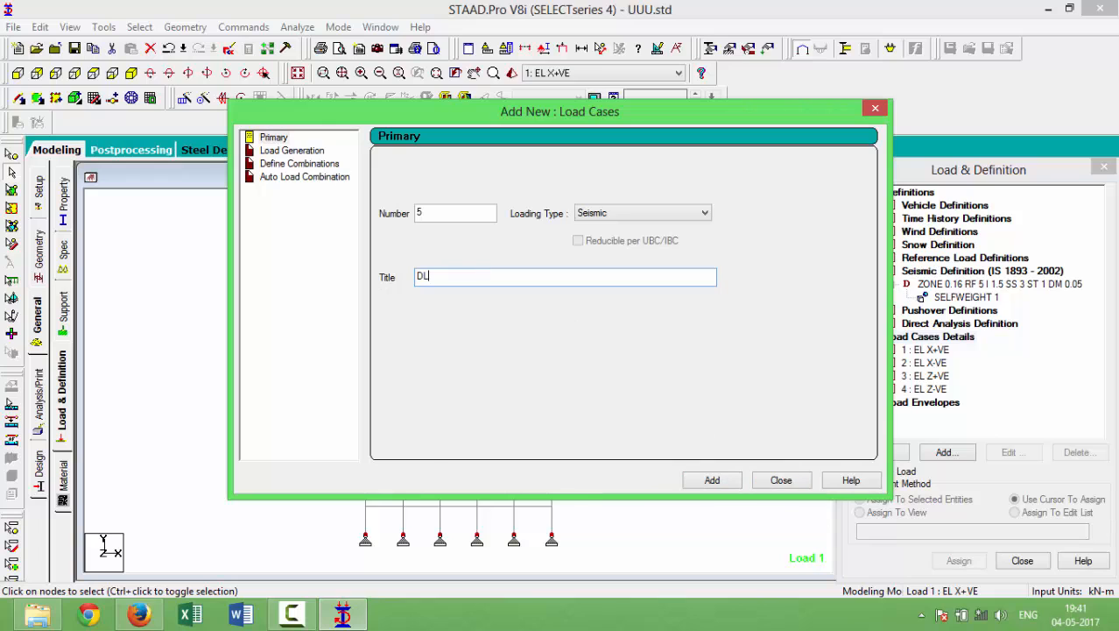
pyautogui.click(645, 217)
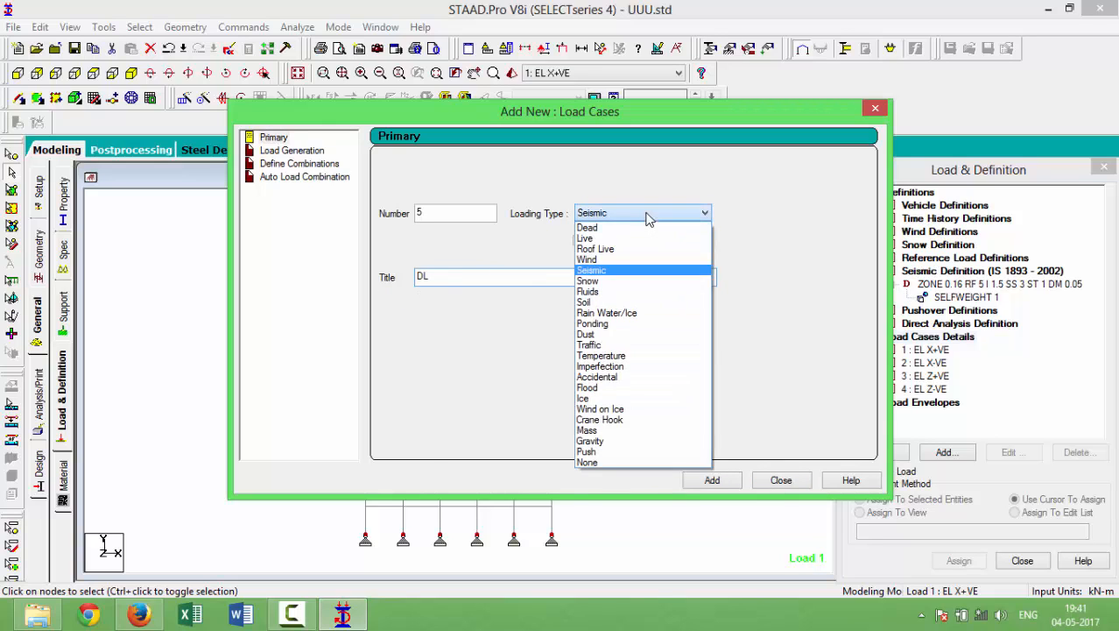
pyautogui.click(626, 237)
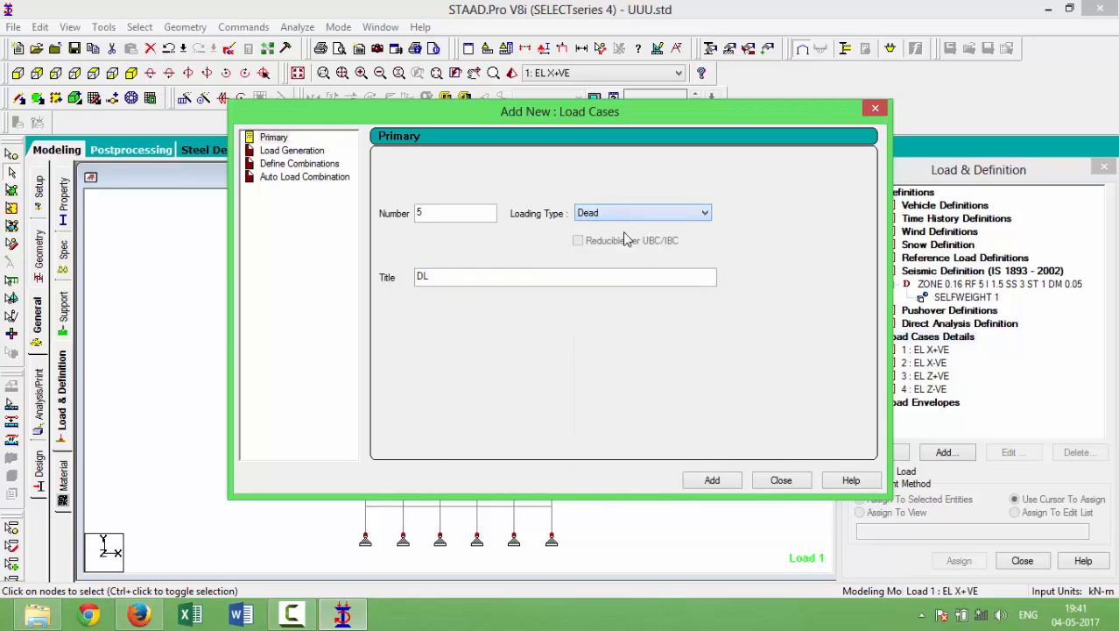
pyautogui.click(726, 484)
# Add primary load case 6 titled LL with the loading type Live and finish creating load cases.
pyautogui.click(527, 275)
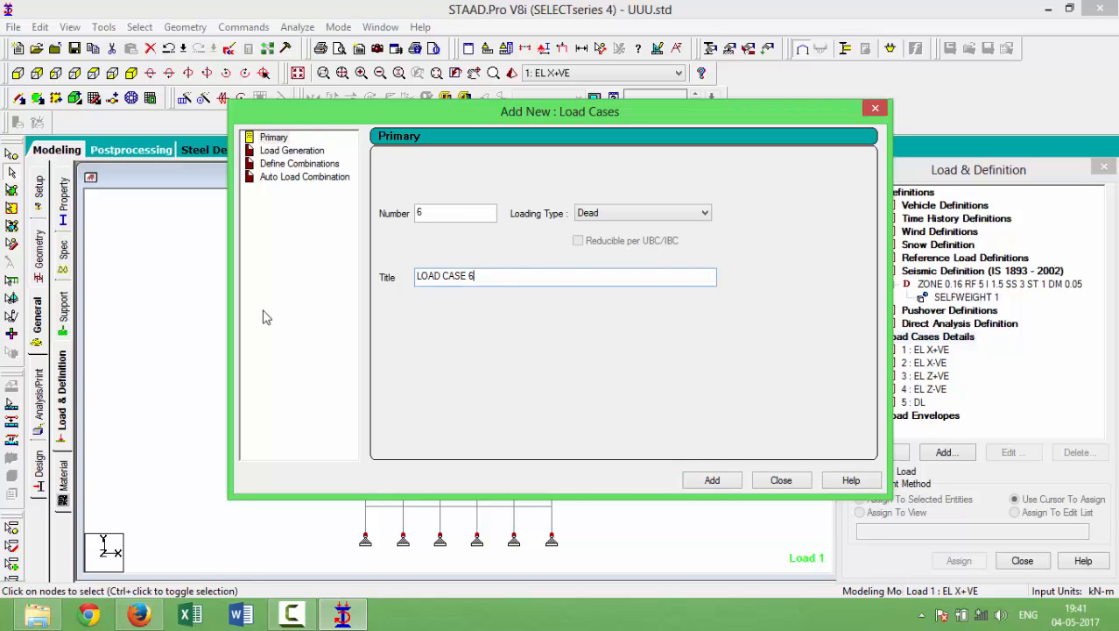
pyautogui.moveTo(499, 278); pyautogui.dragTo(340, 282)
pyautogui.write('LL')
pyautogui.click(599, 213)
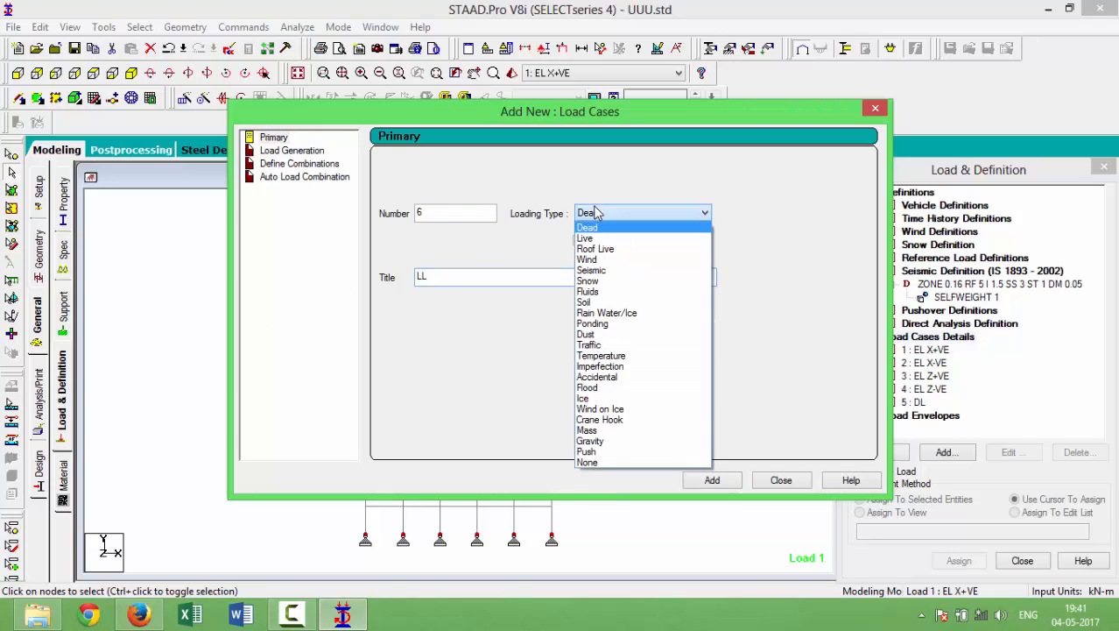
pyautogui.click(596, 240)
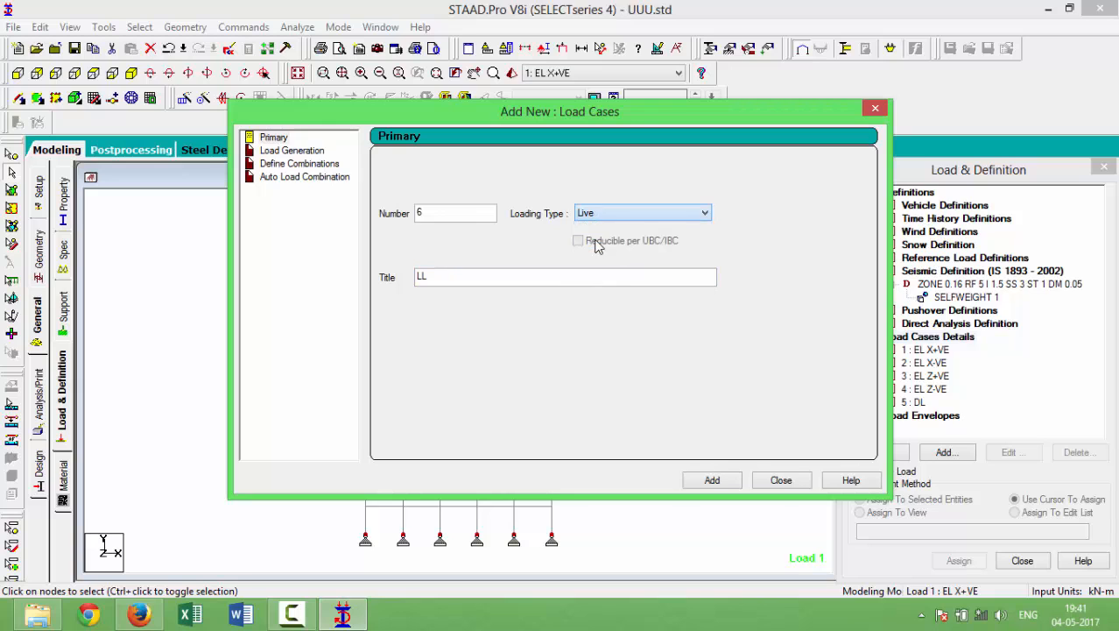
pyautogui.click(709, 482)
pyautogui.click(780, 480)
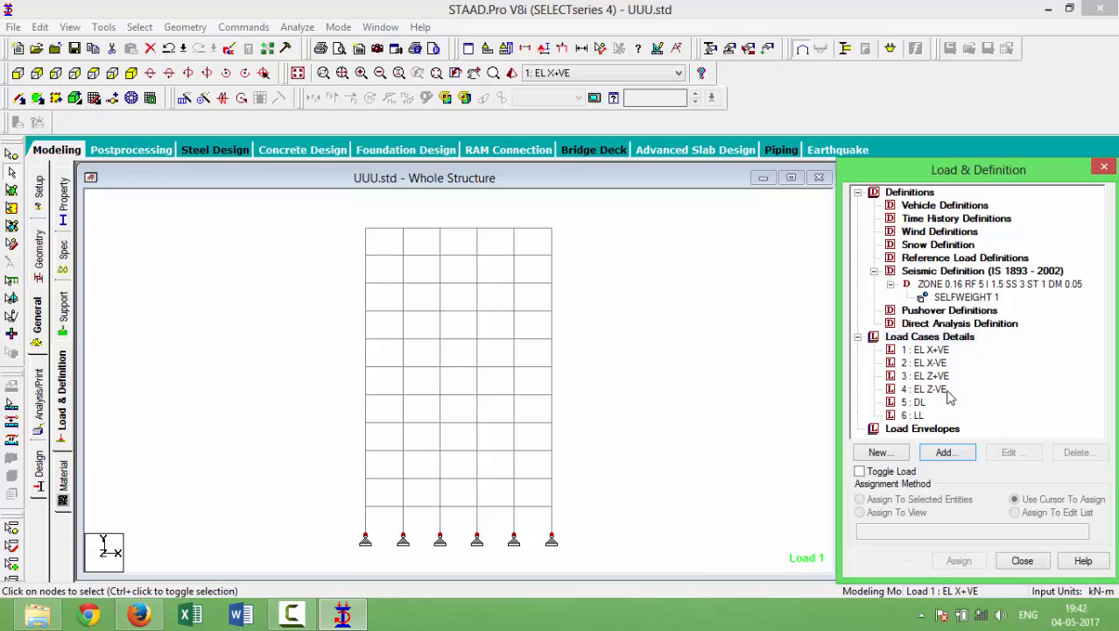
# Add a seismic load in the X direction with factor 1 to load case 1, EL X+VE.
pyautogui.click(929, 349)
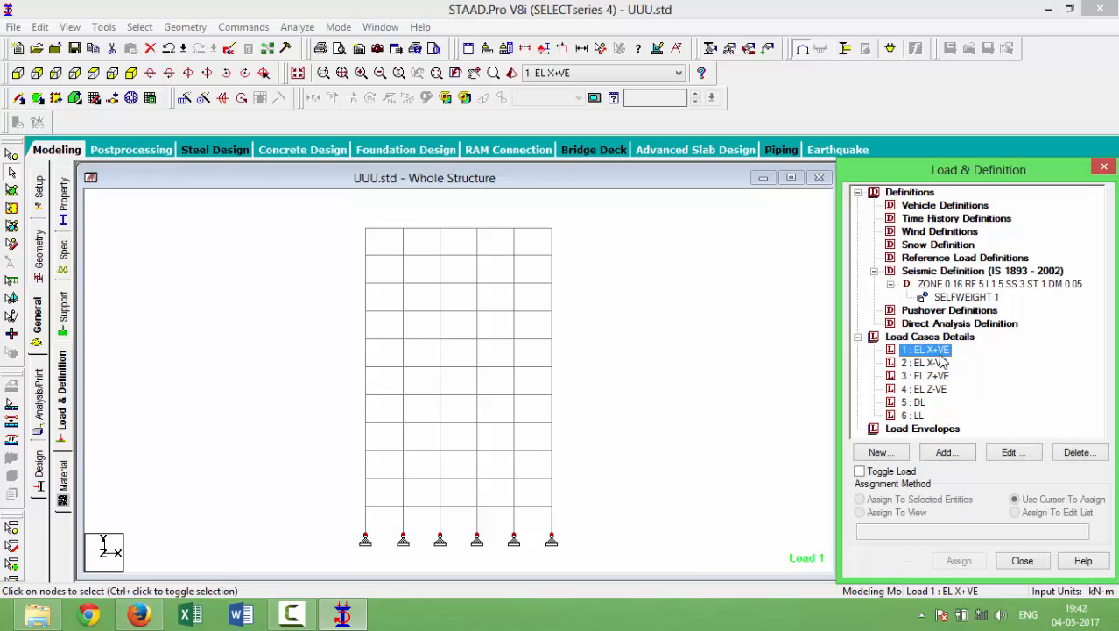
pyautogui.click(943, 454)
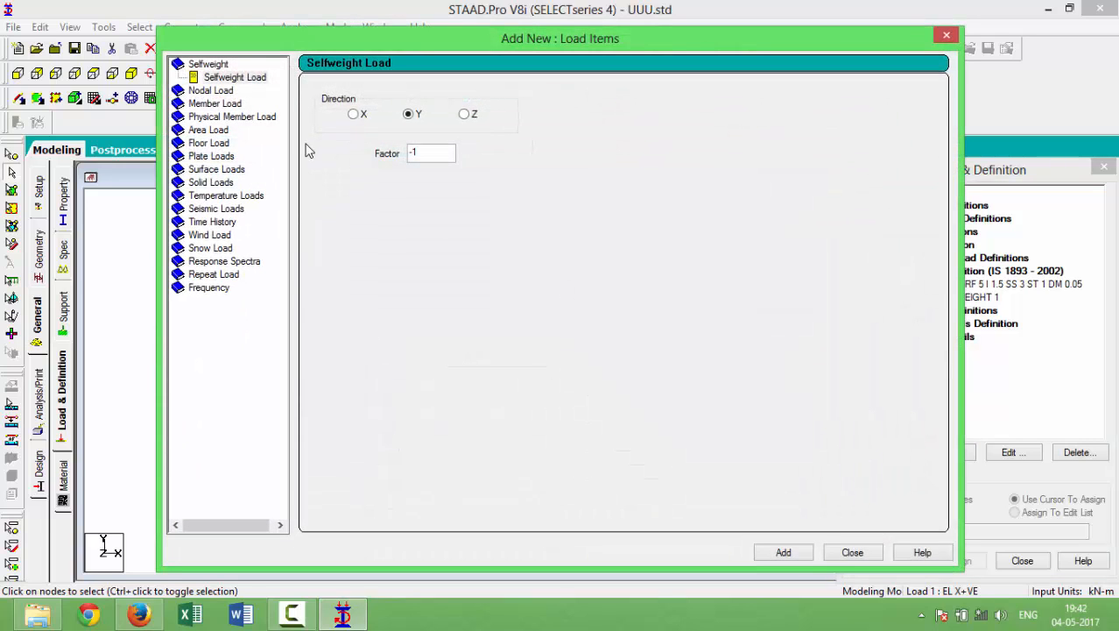
pyautogui.click(219, 208)
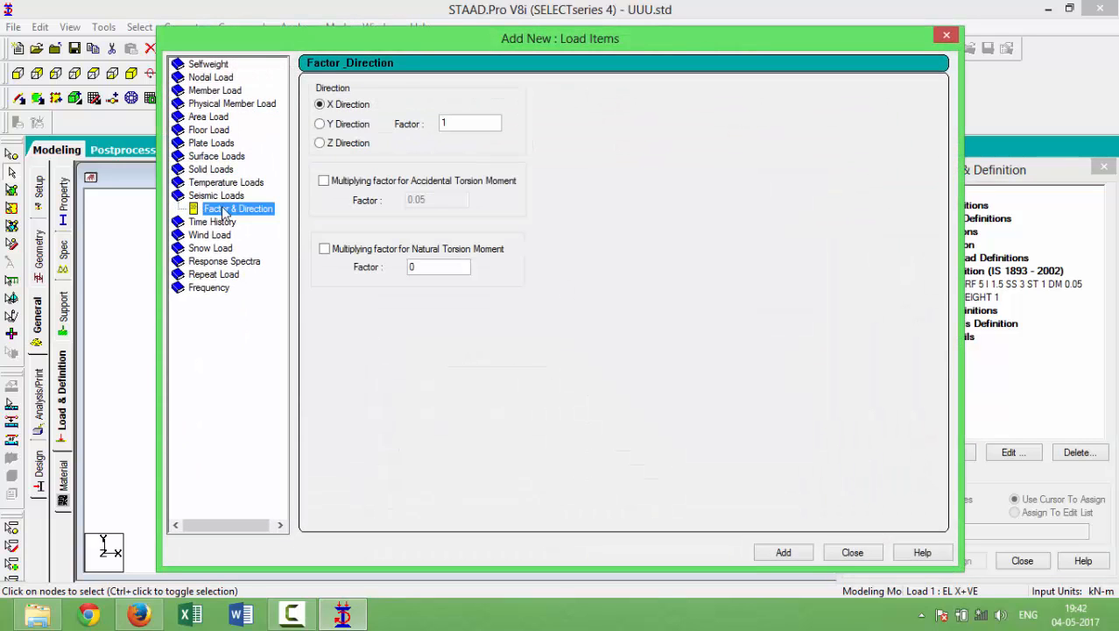
pyautogui.click(320, 104)
pyautogui.click(780, 553)
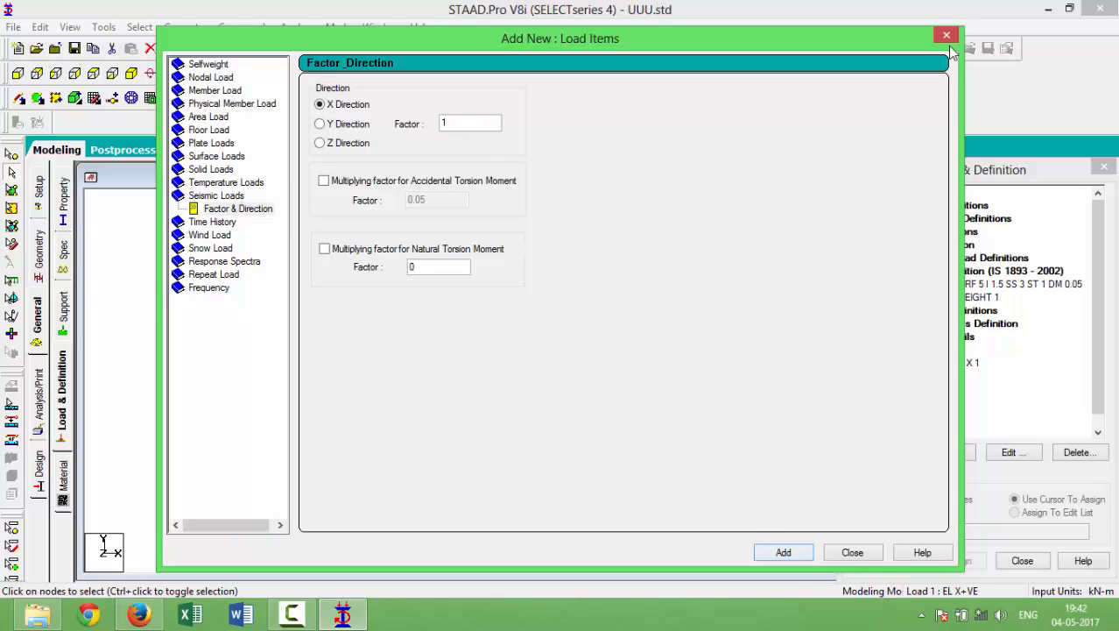
pyautogui.click(852, 552)
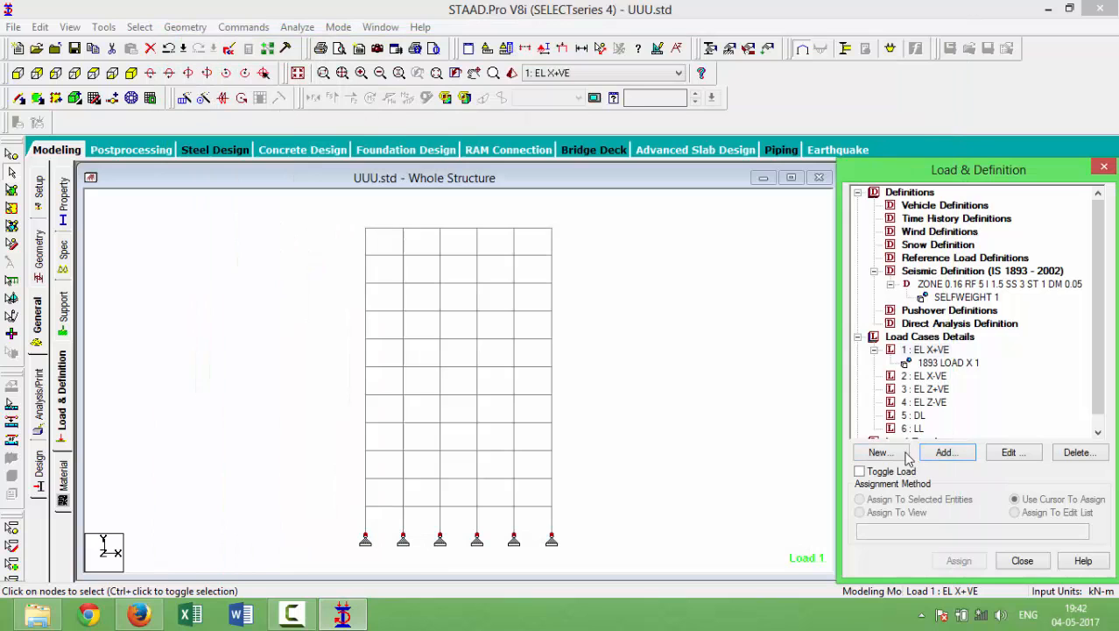
# Add a seismic load in the X direction with factor -1 to load case 2, EL X-VE.
pyautogui.click(937, 381)
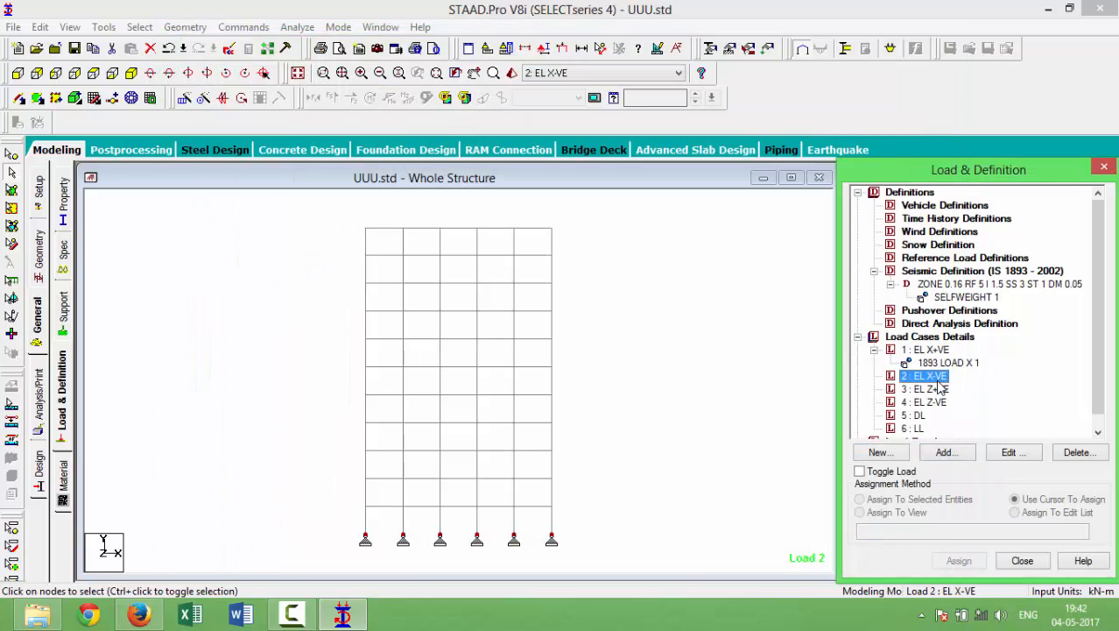
pyautogui.click(961, 457)
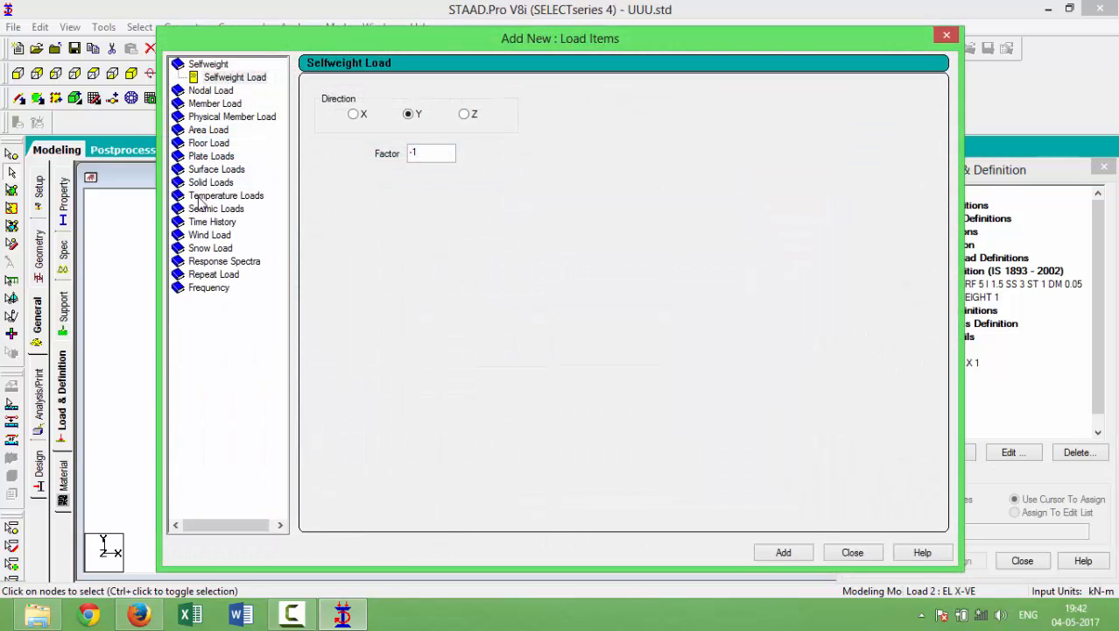
pyautogui.click(211, 211)
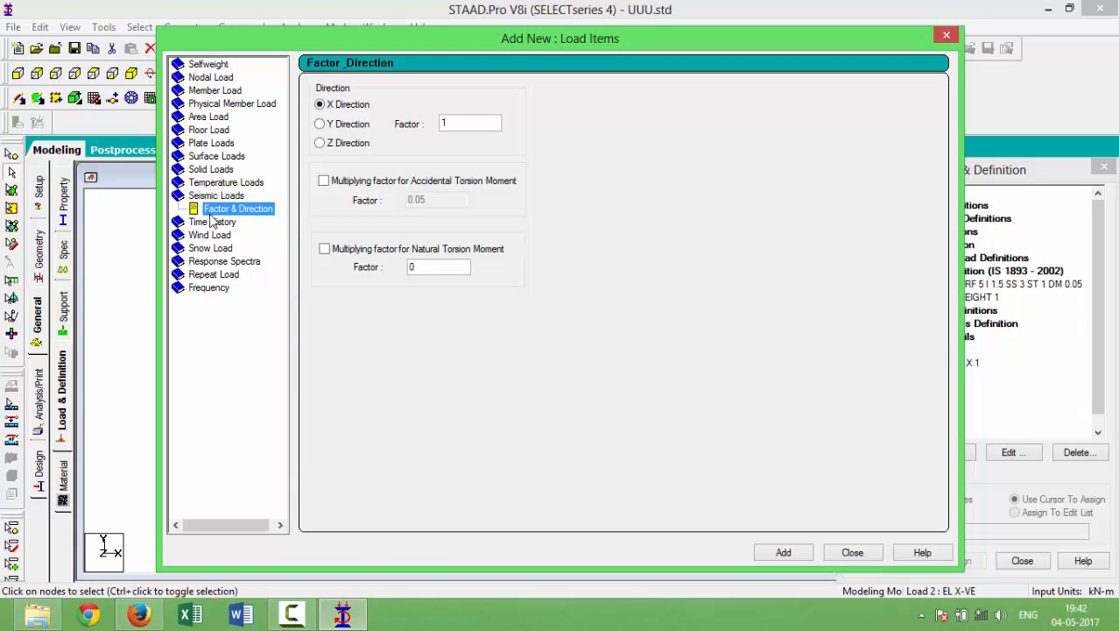
pyautogui.click(445, 125)
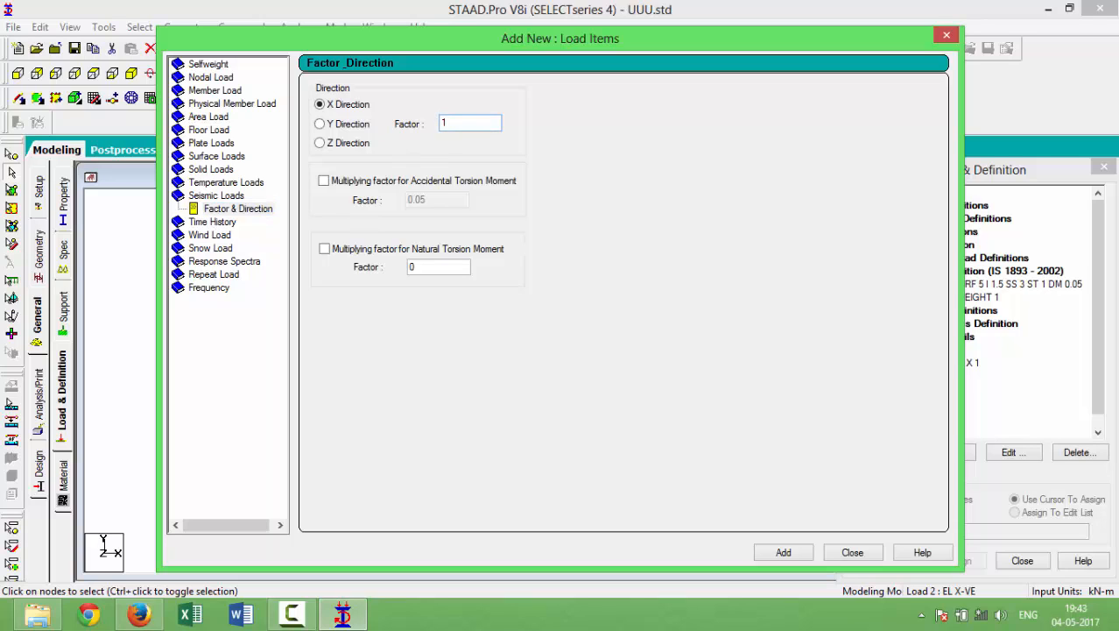
pyautogui.write('-')
pyautogui.click(776, 556)
pyautogui.click(851, 553)
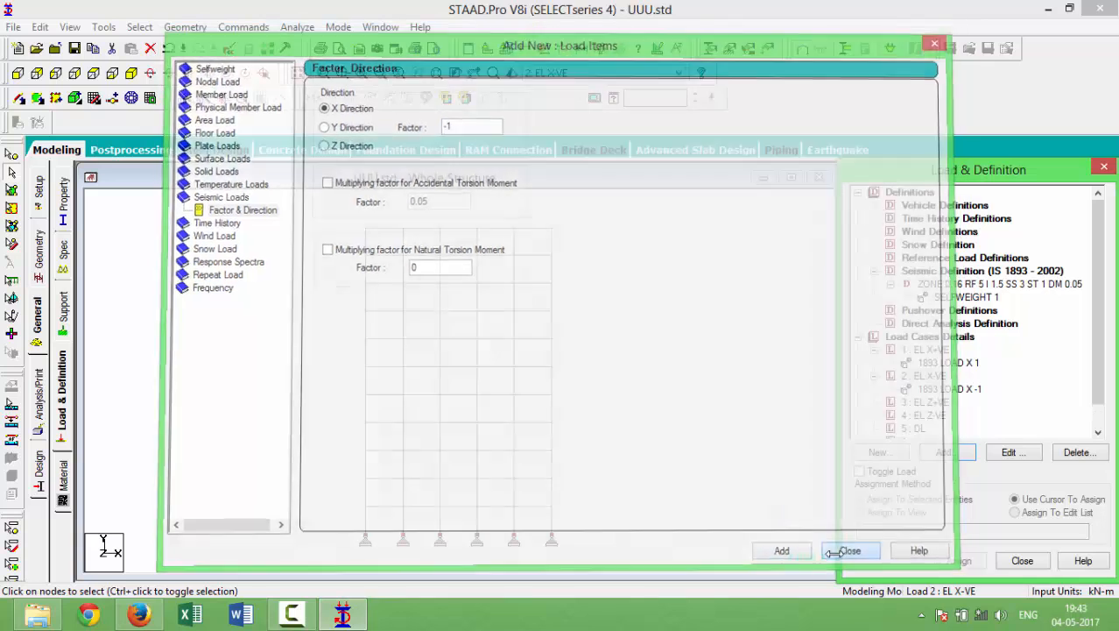
# Add a seismic load in the Z direction with factor 1 to load case 3, EL Z+VE.
pyautogui.click(930, 402)
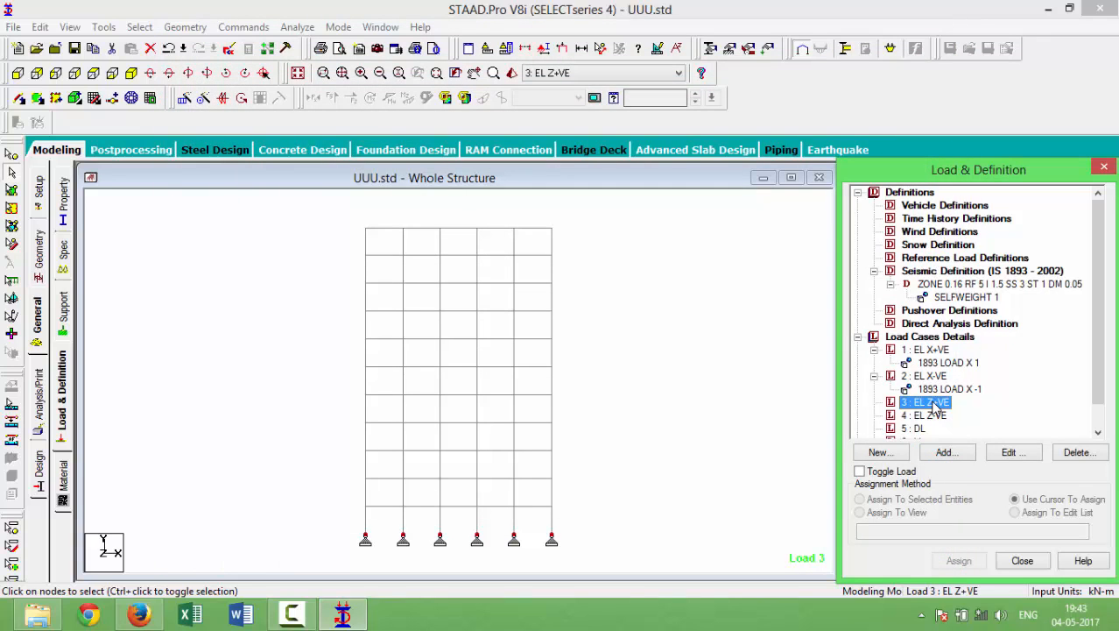
pyautogui.click(945, 452)
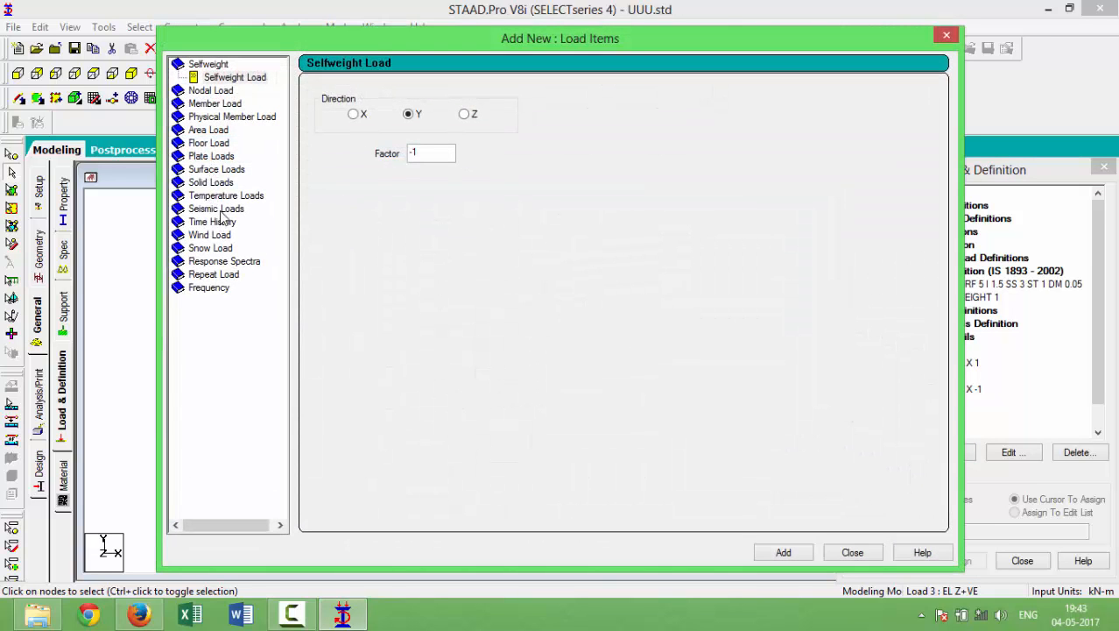
pyautogui.click(219, 210)
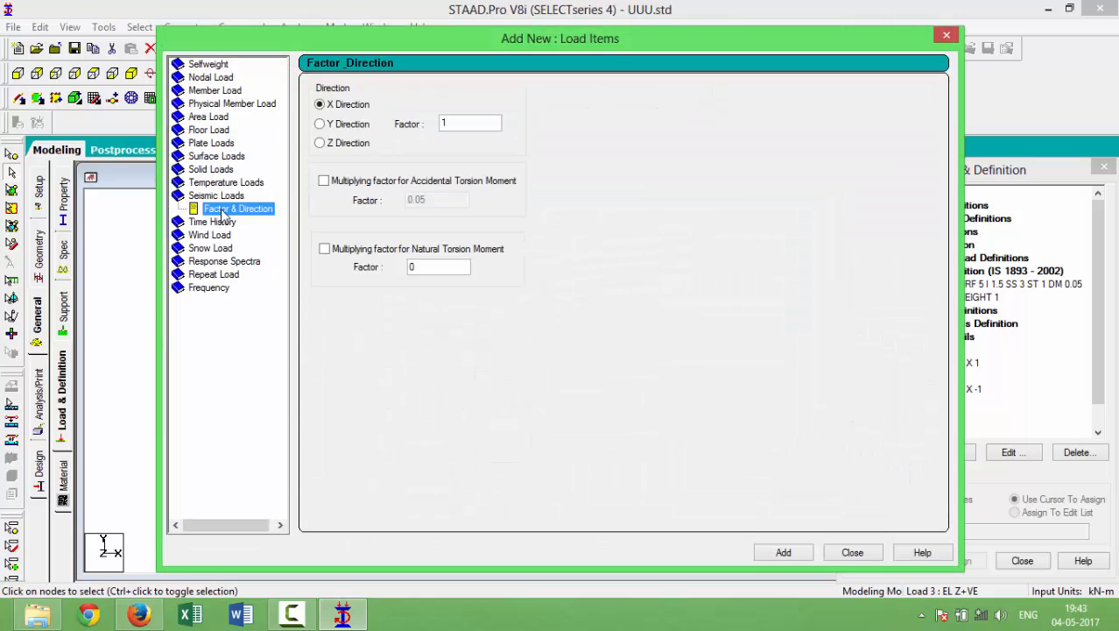
pyautogui.click(322, 143)
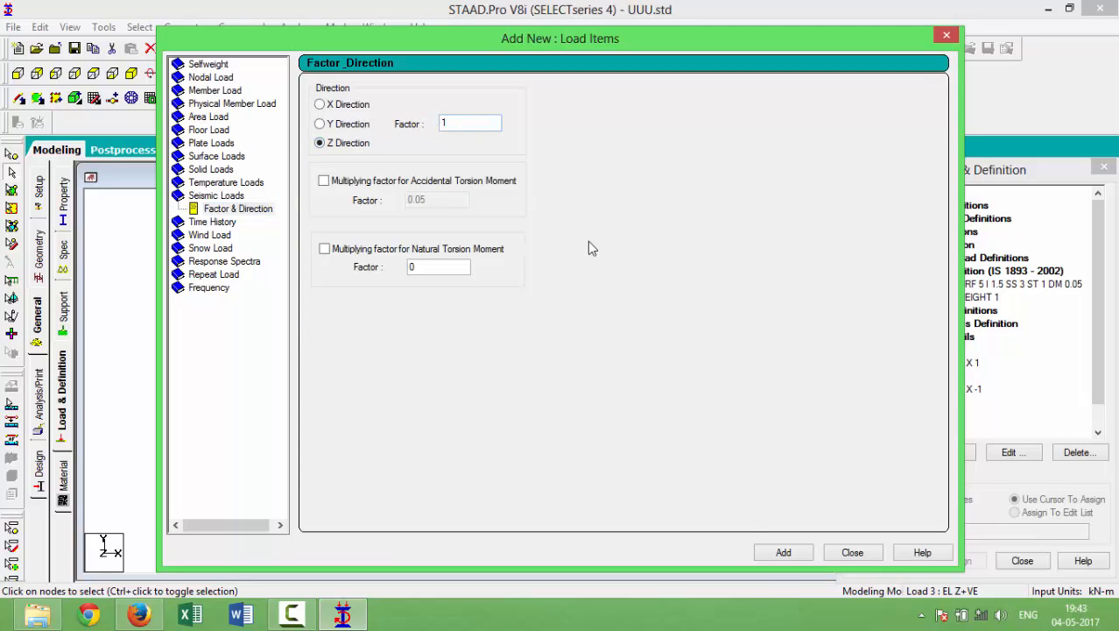
pyautogui.click(775, 553)
pyautogui.click(846, 552)
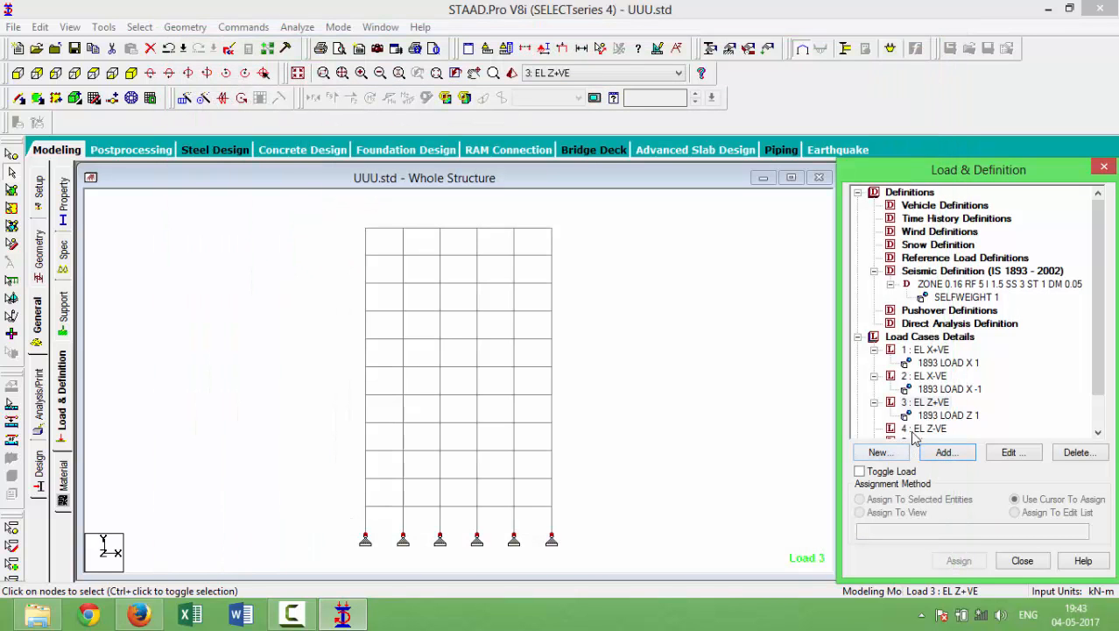
# Add a seismic load in the Z direction with factor -1 to load case 4, EL Z-VE.
pyautogui.click(914, 429)
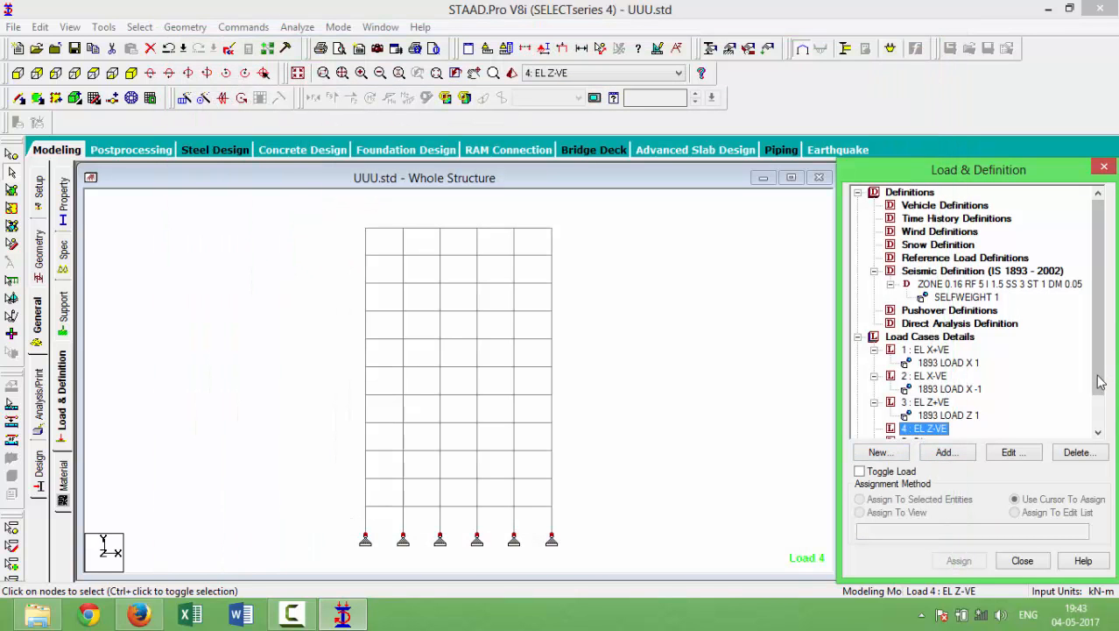
pyautogui.moveTo(1100, 379); pyautogui.dragTo(1101, 398)
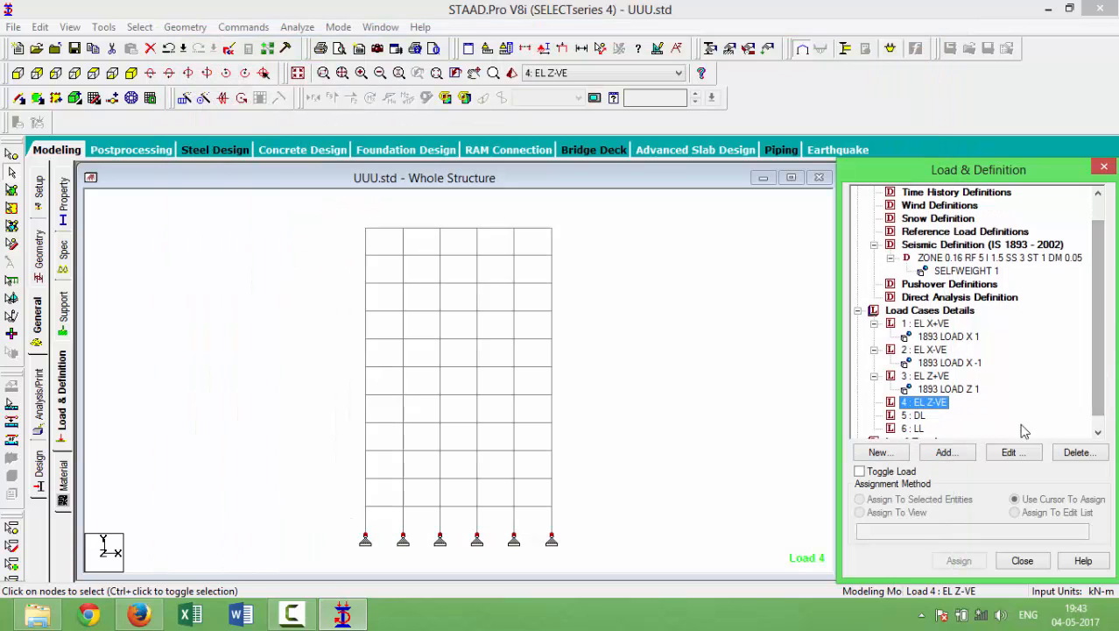
pyautogui.click(945, 452)
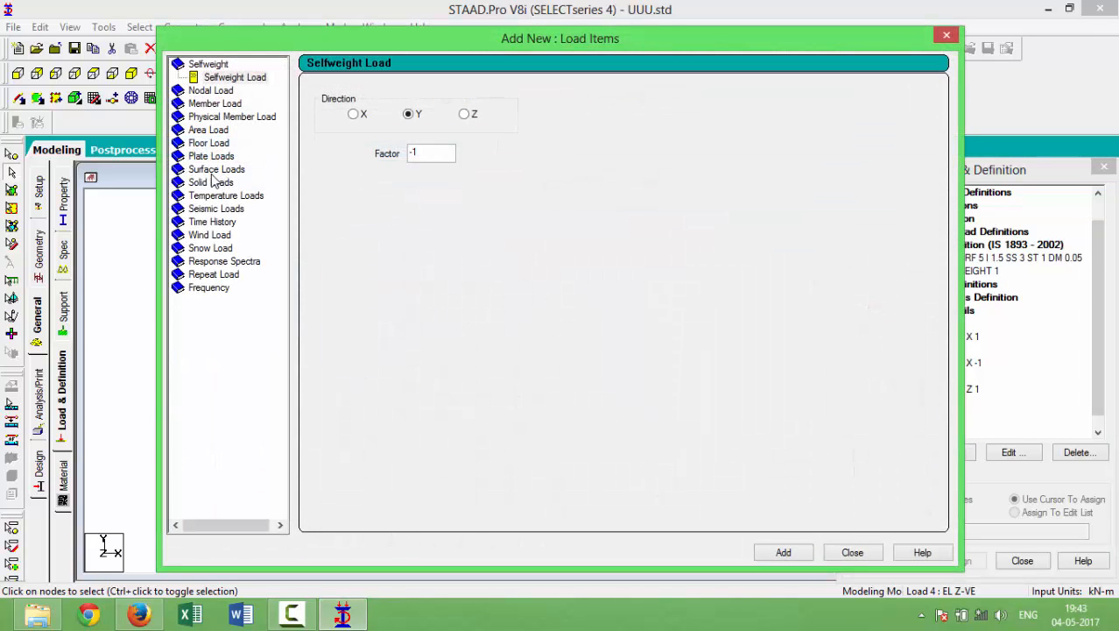
pyautogui.click(205, 210)
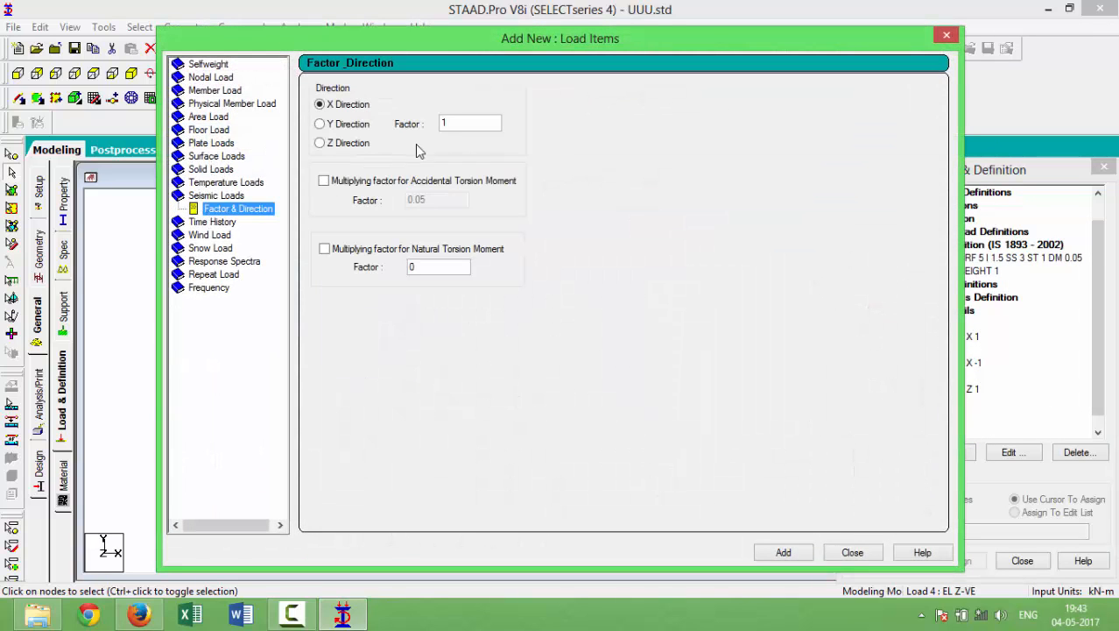
pyautogui.click(444, 125)
pyautogui.write('1')
pyautogui.click(321, 143)
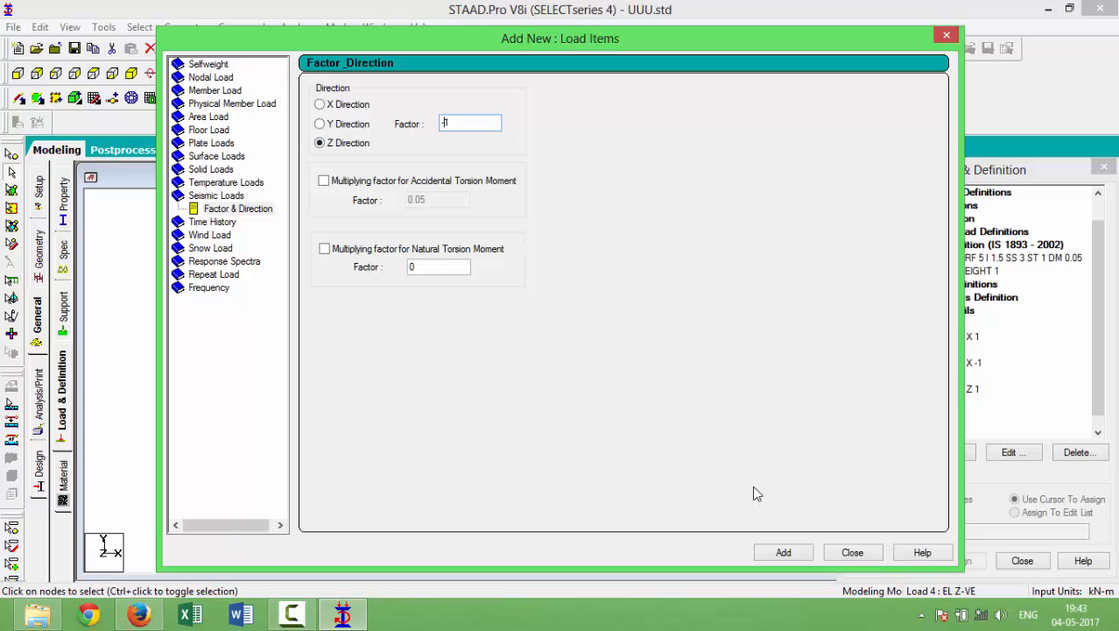
pyautogui.click(788, 554)
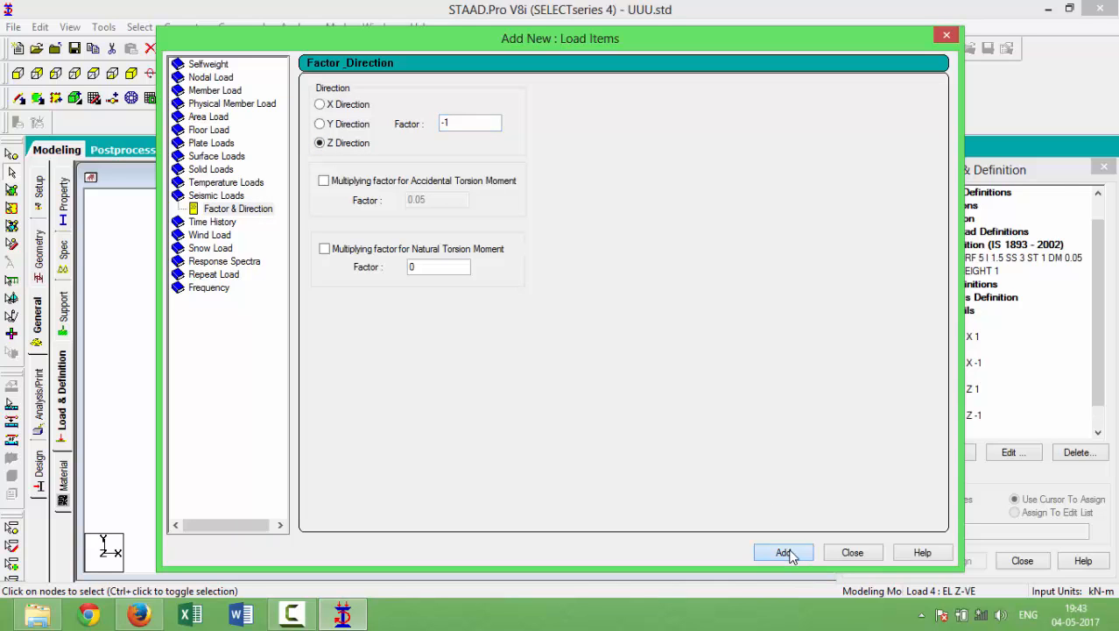
pyautogui.click(848, 552)
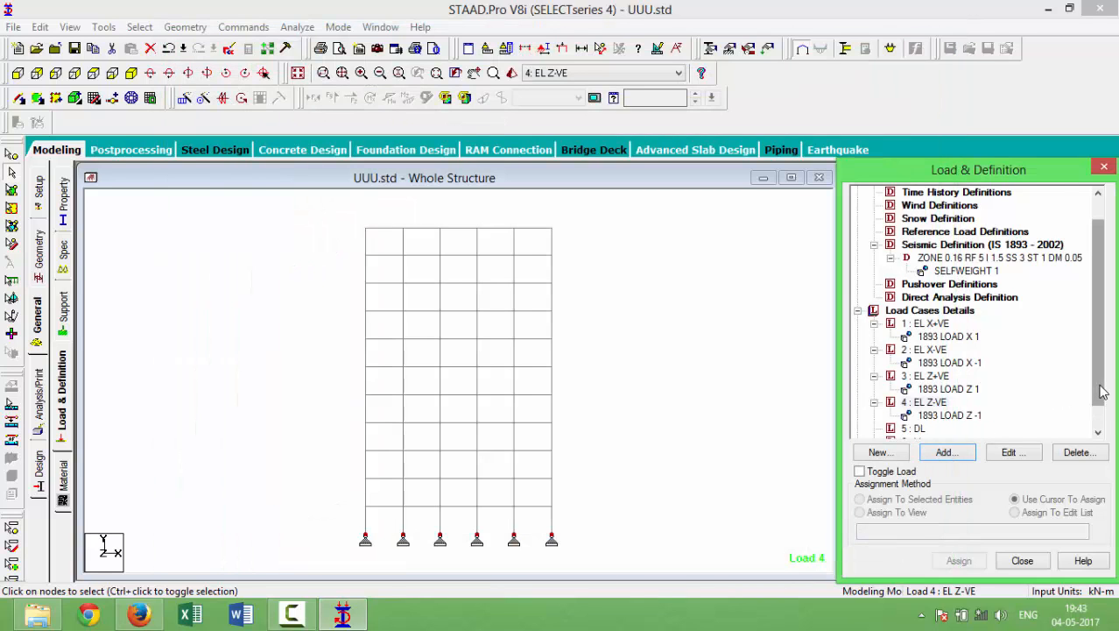
# Add a selfweight load in the Y direction with factor -1 to load case 5, DL.
pyautogui.scroll(-1, 1095, 398)
pyautogui.click(918, 403)
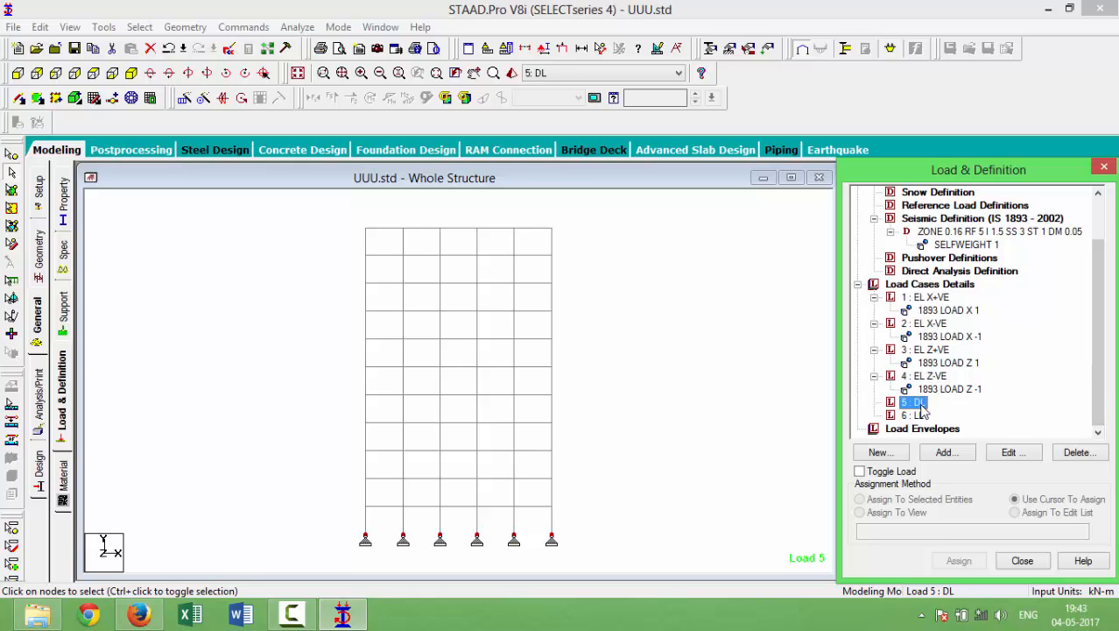
pyautogui.click(946, 452)
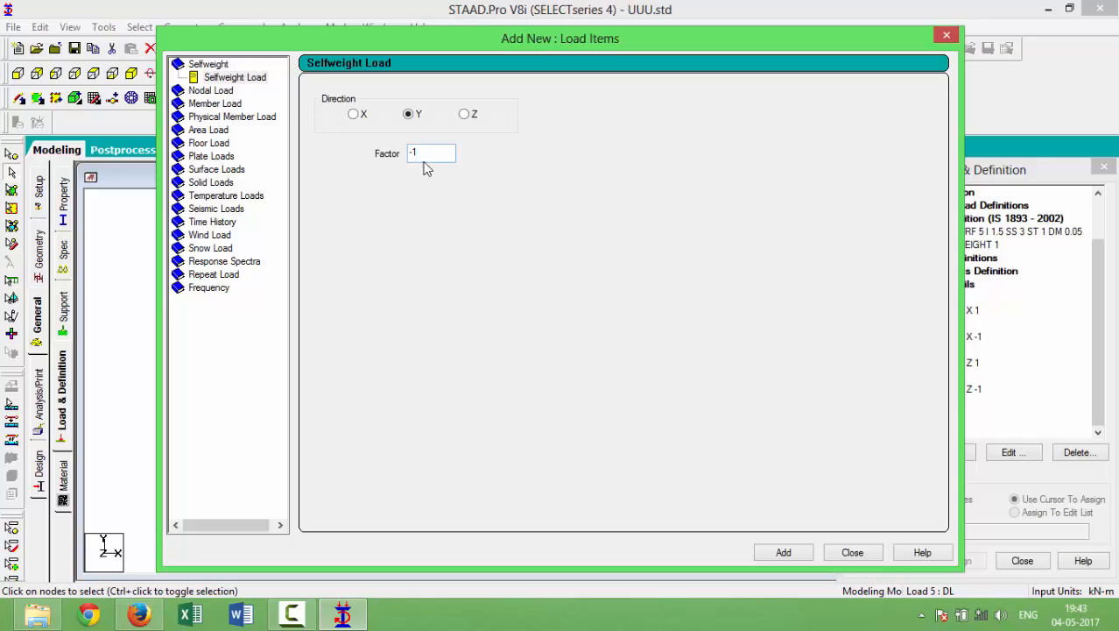
pyautogui.click(789, 551)
# Add a uniform member force of -6 kN/m in the GY direction to the DL case.
pyautogui.click(214, 104)
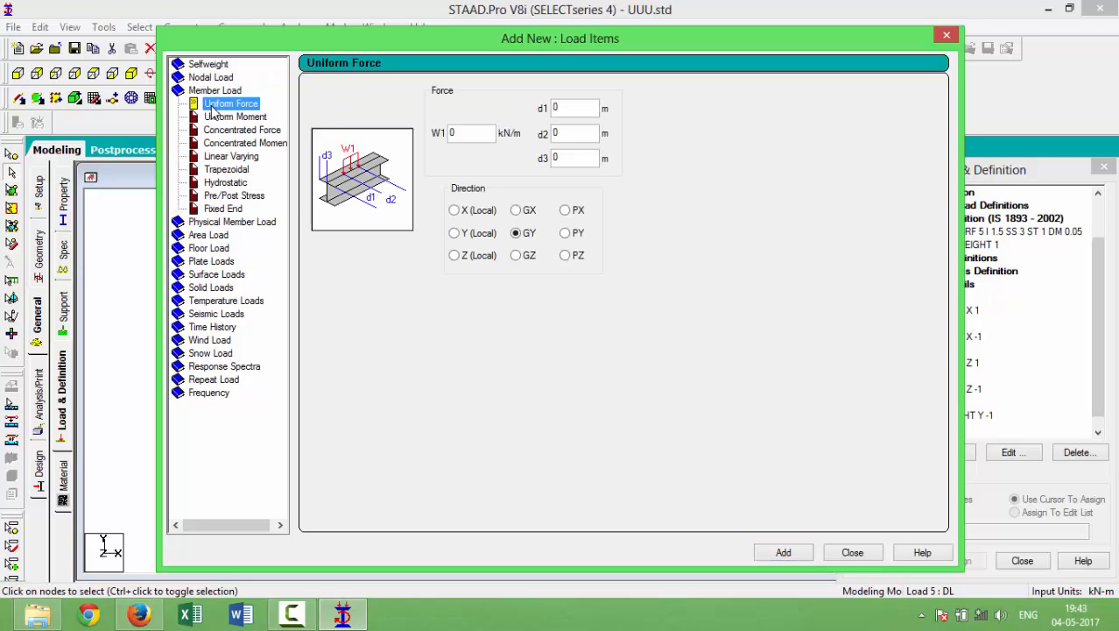
pyautogui.moveTo(468, 132); pyautogui.dragTo(427, 134)
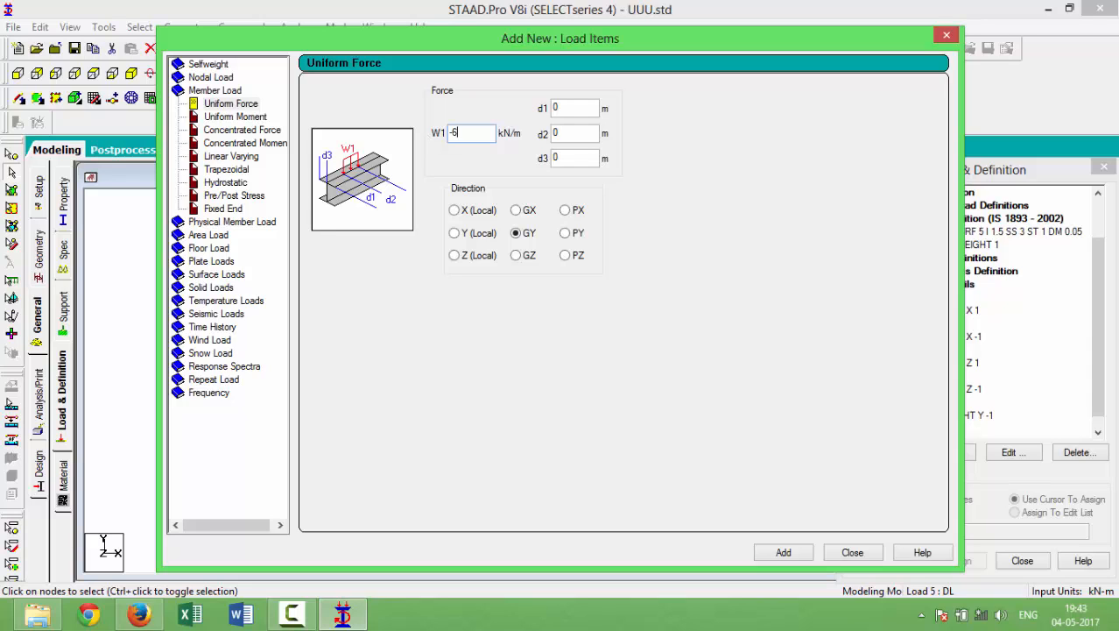
pyautogui.click(779, 550)
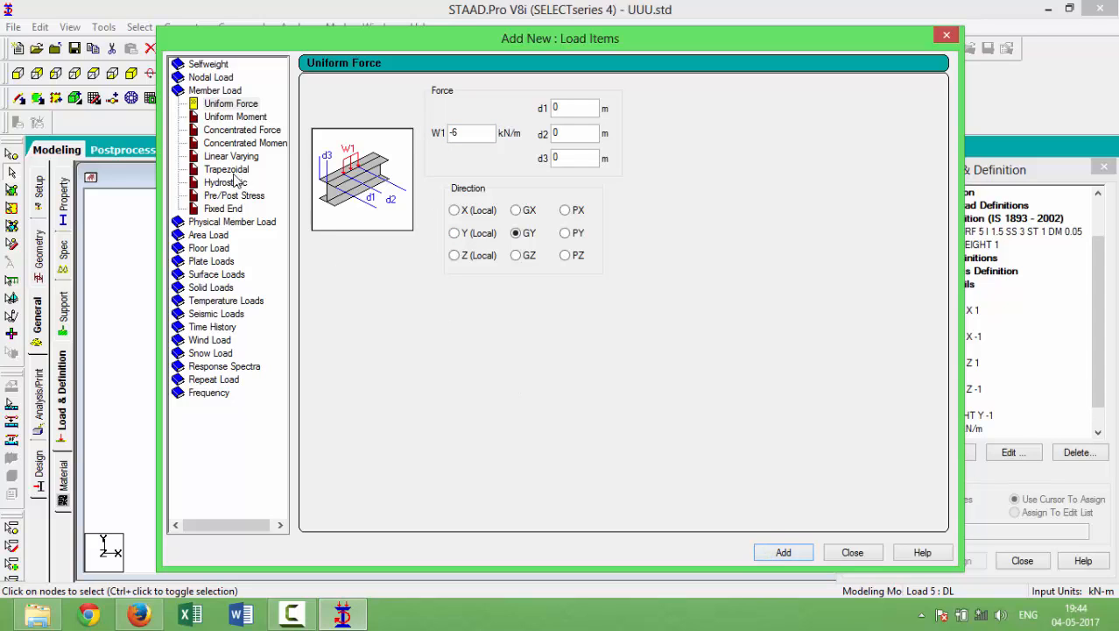
# Add a Global Y floor load of -4 kN/m2 over the Y range 3 to 33 m to the DL case and finish adding items.
pyautogui.click(227, 249)
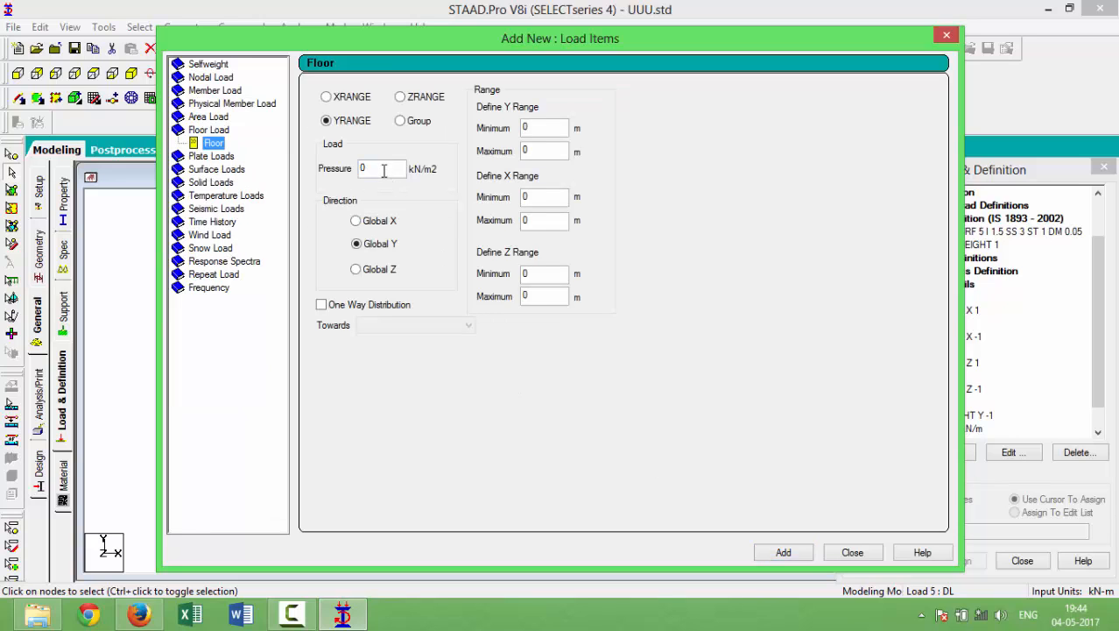
pyautogui.doubleClick(384, 171)
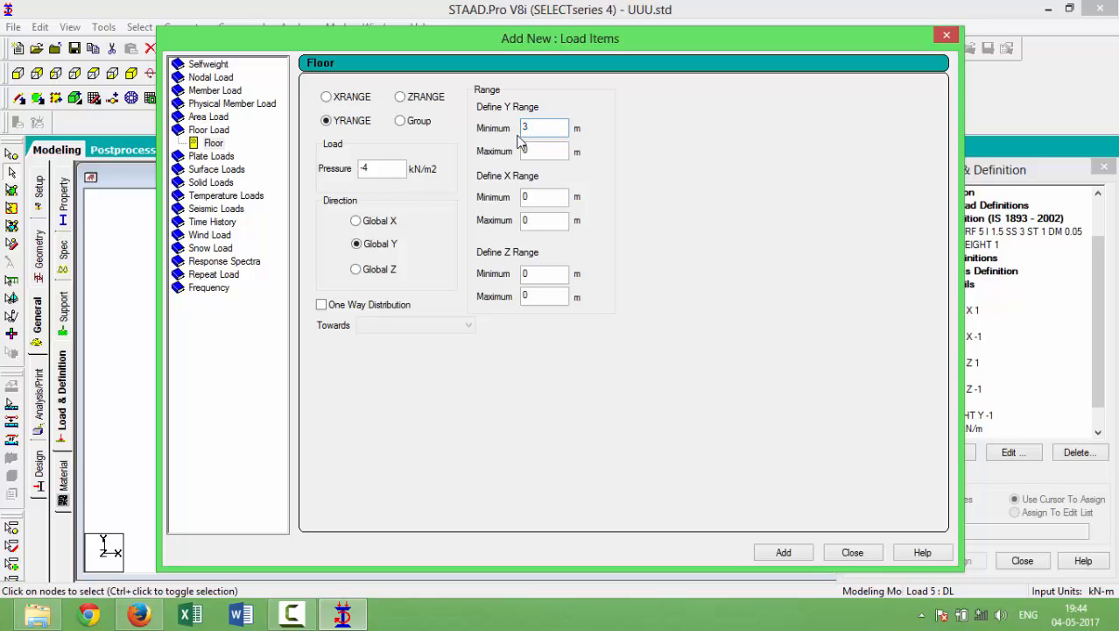
pyautogui.write('33')
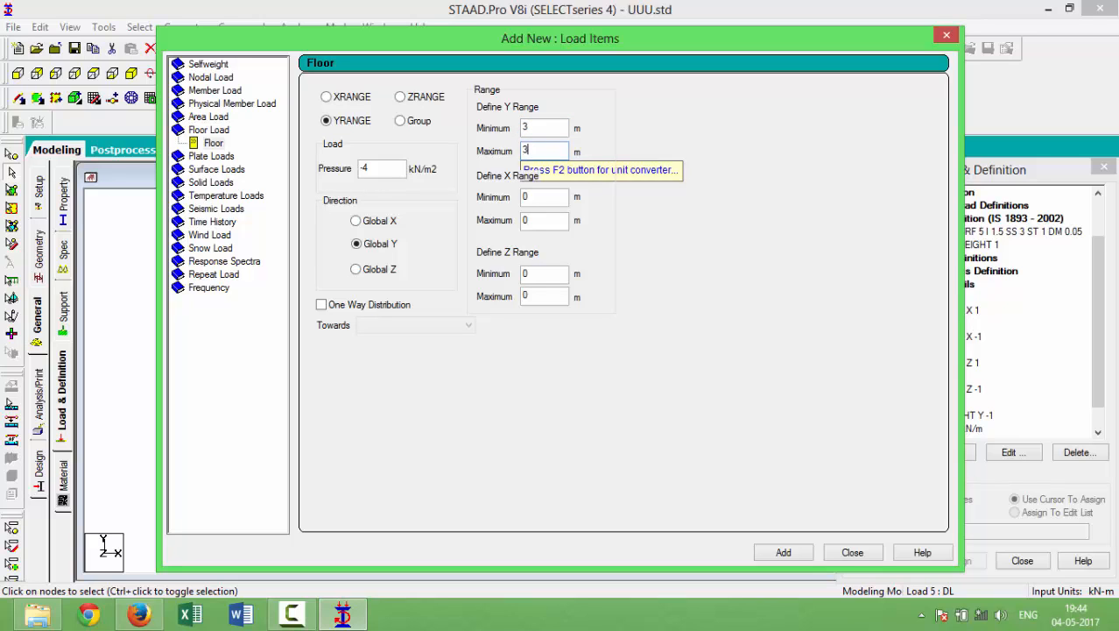
pyautogui.click(779, 553)
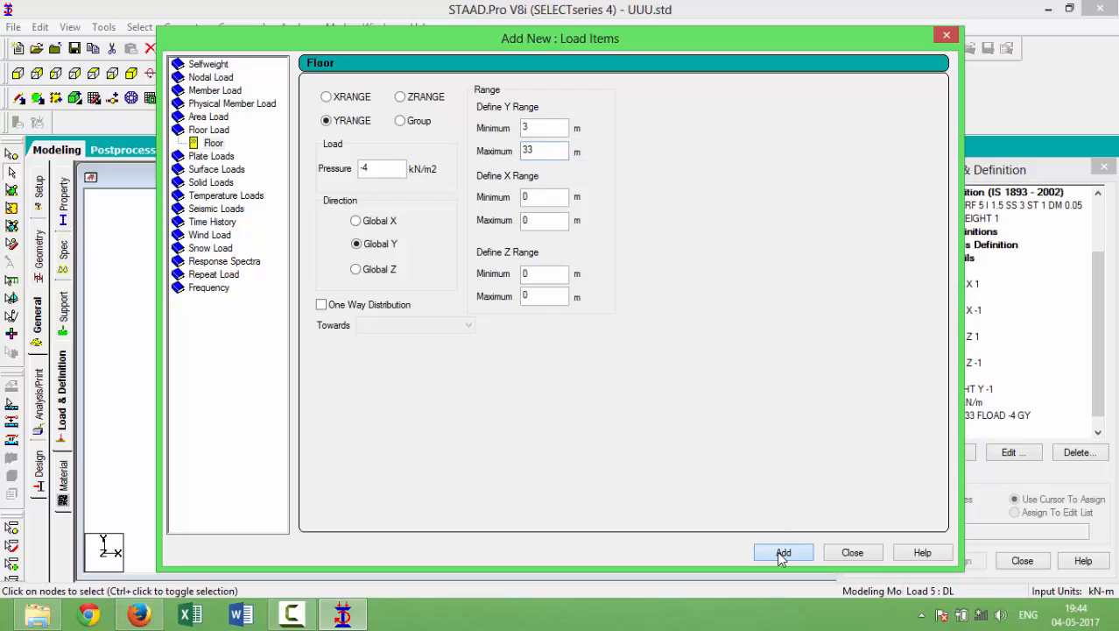
pyautogui.click(851, 552)
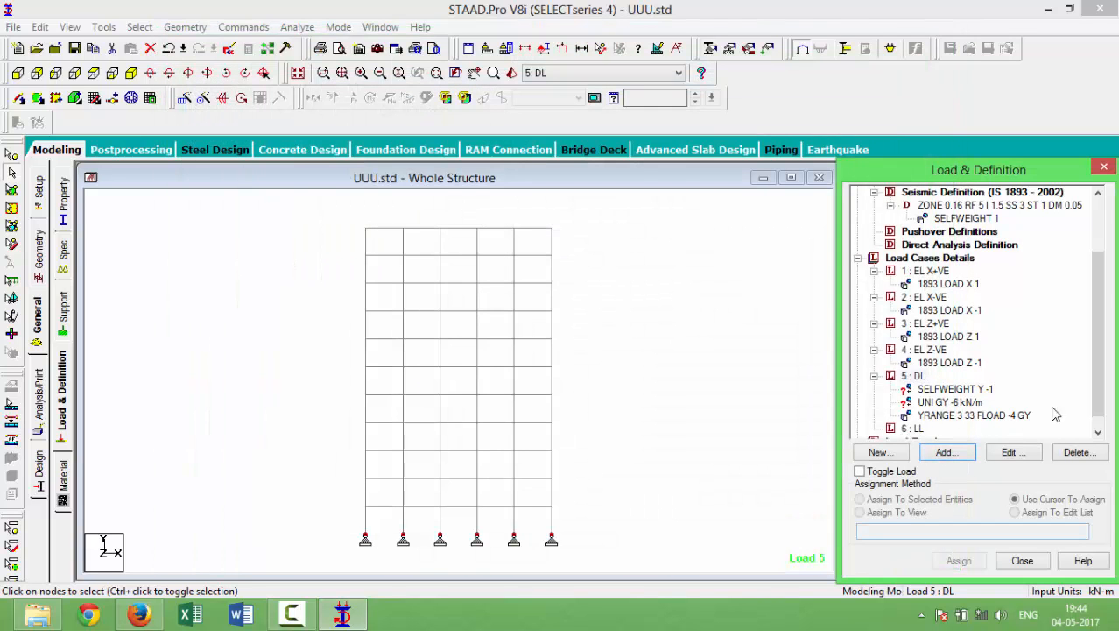
# Add a Global Y floor load of -2 kN/m2 over the Y range 3 to 33 m to load case 6, LL.
pyautogui.scroll(-1, 1100, 417)
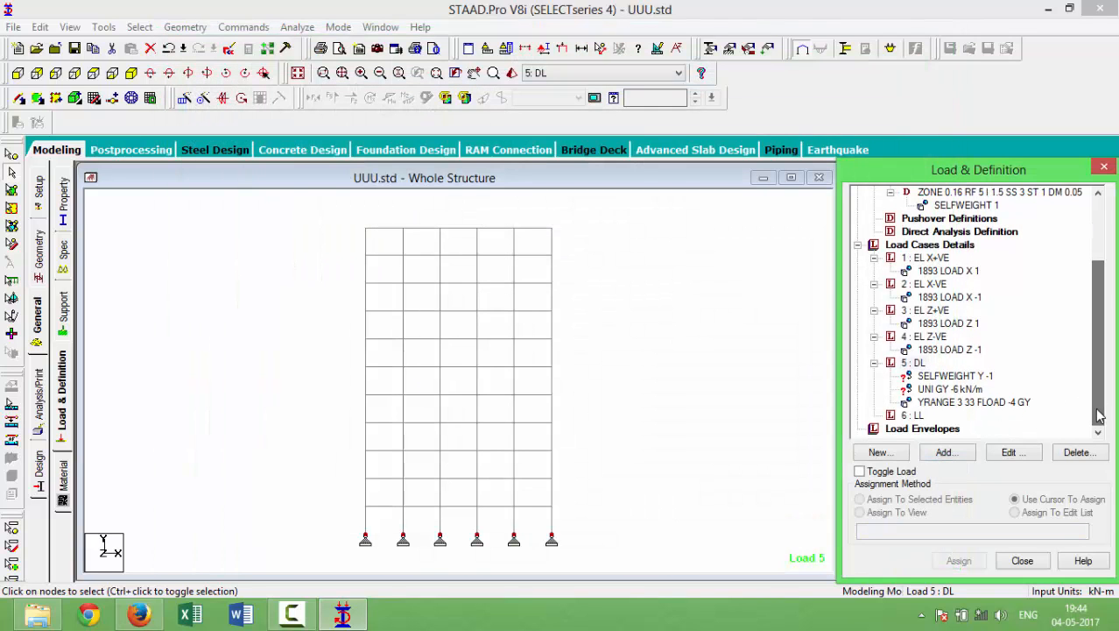
pyautogui.click(923, 414)
pyautogui.click(912, 416)
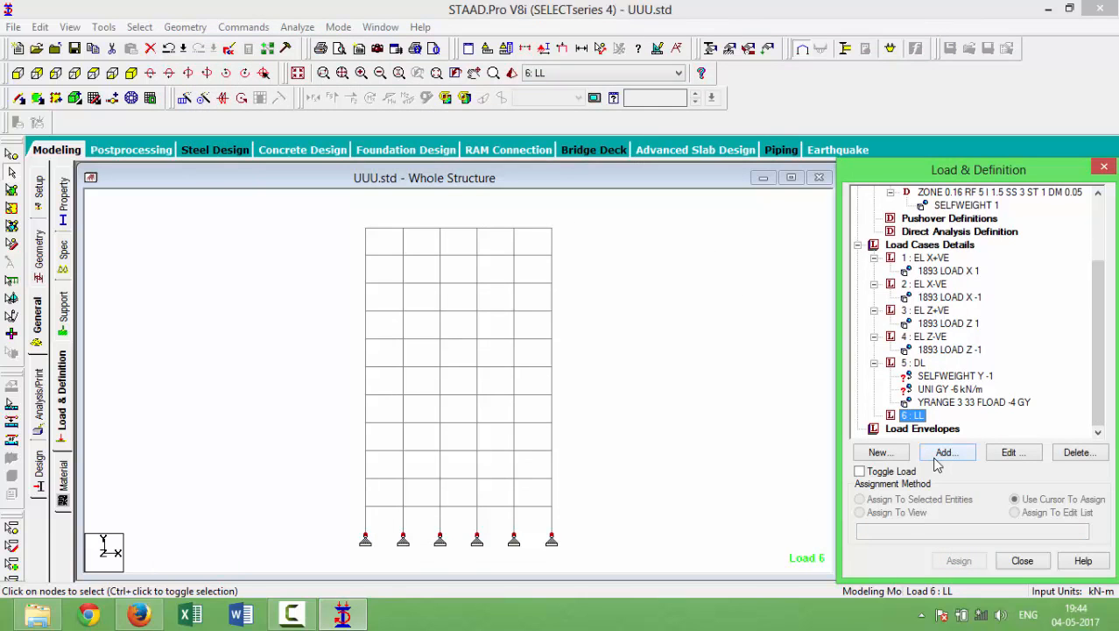
pyautogui.click(946, 453)
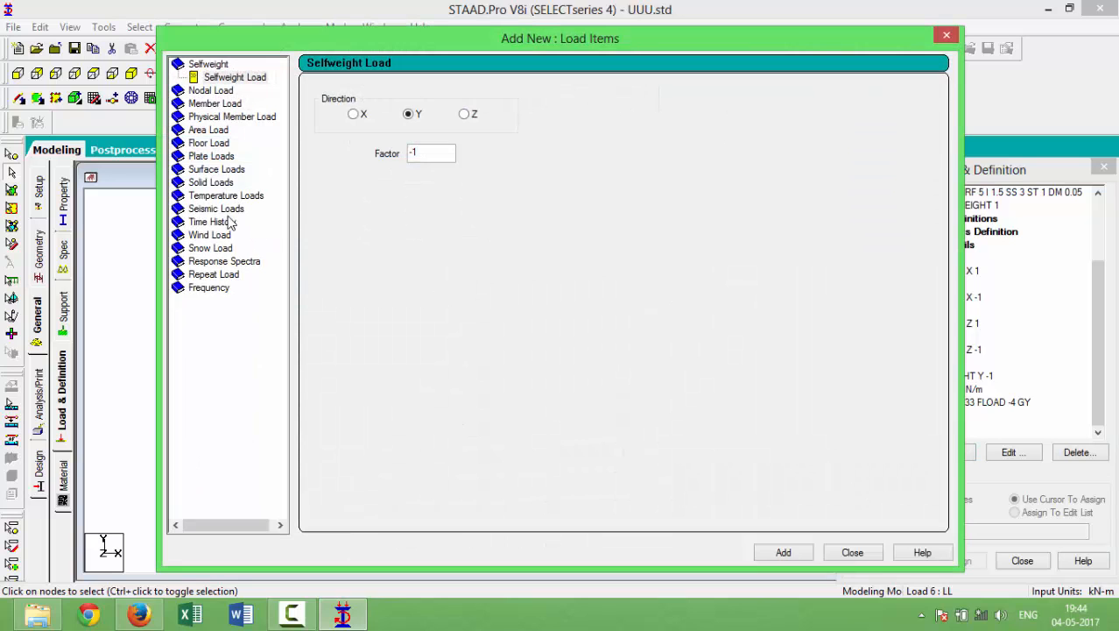
pyautogui.click(213, 145)
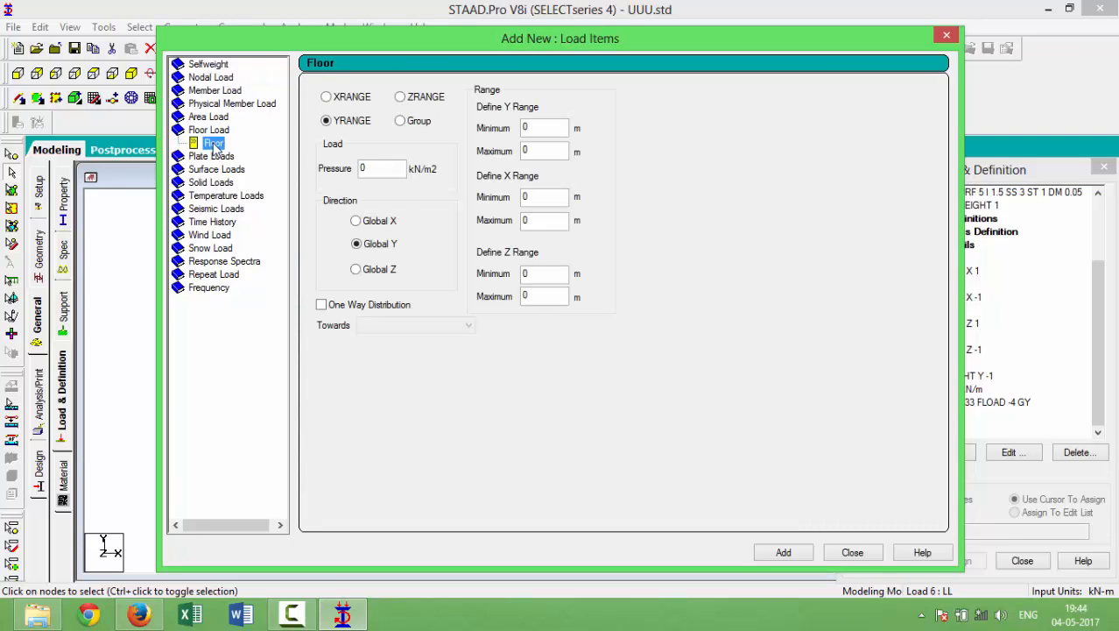
pyautogui.click(386, 171)
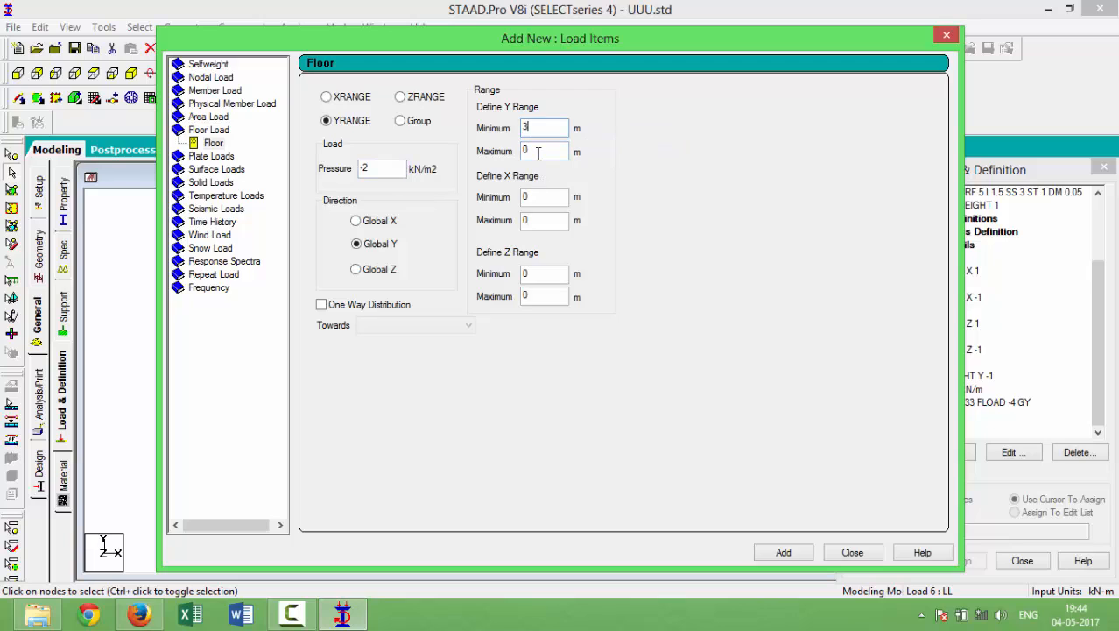
pyautogui.press('Tab')
pyautogui.write('33')
pyautogui.click(793, 554)
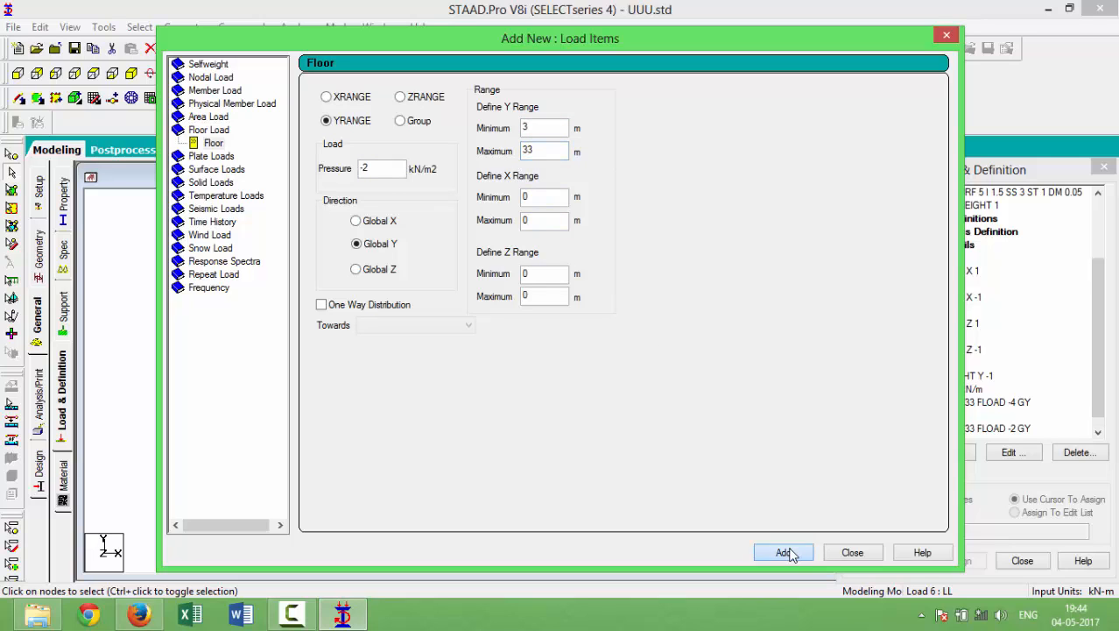
pyautogui.click(849, 554)
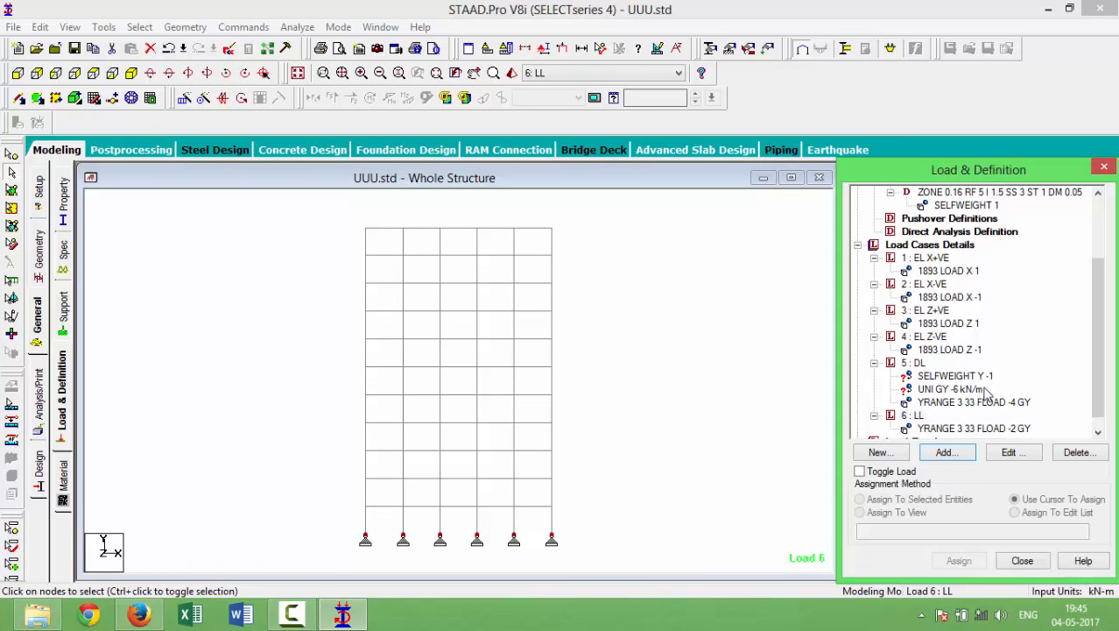
# Assign the DL case's selfweight load to all members of the structure.
pyautogui.click(938, 376)
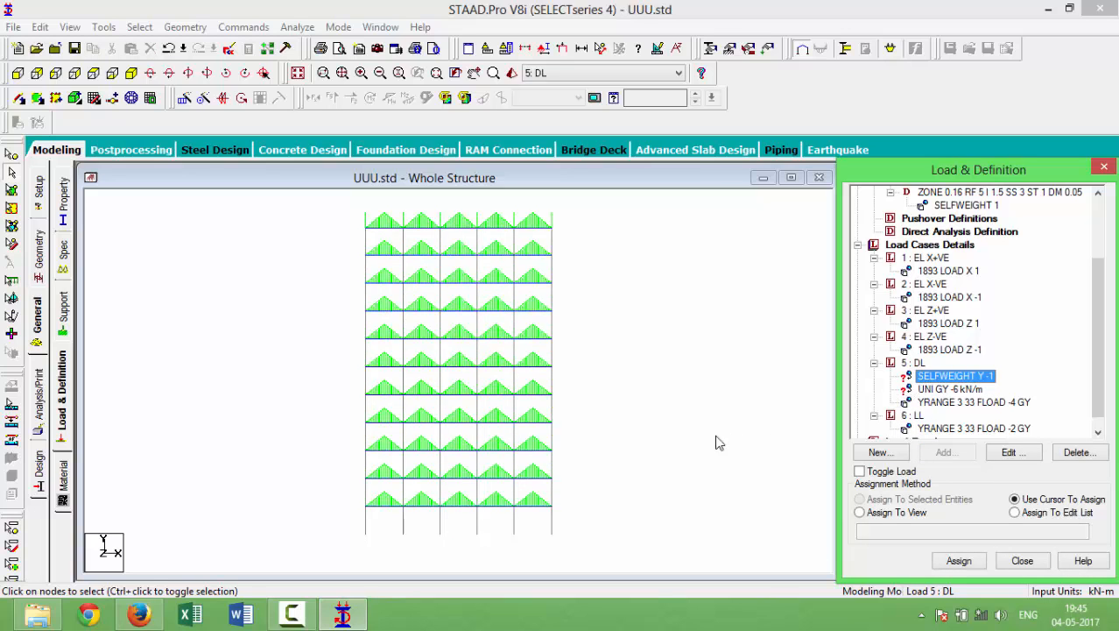
pyautogui.click(596, 393)
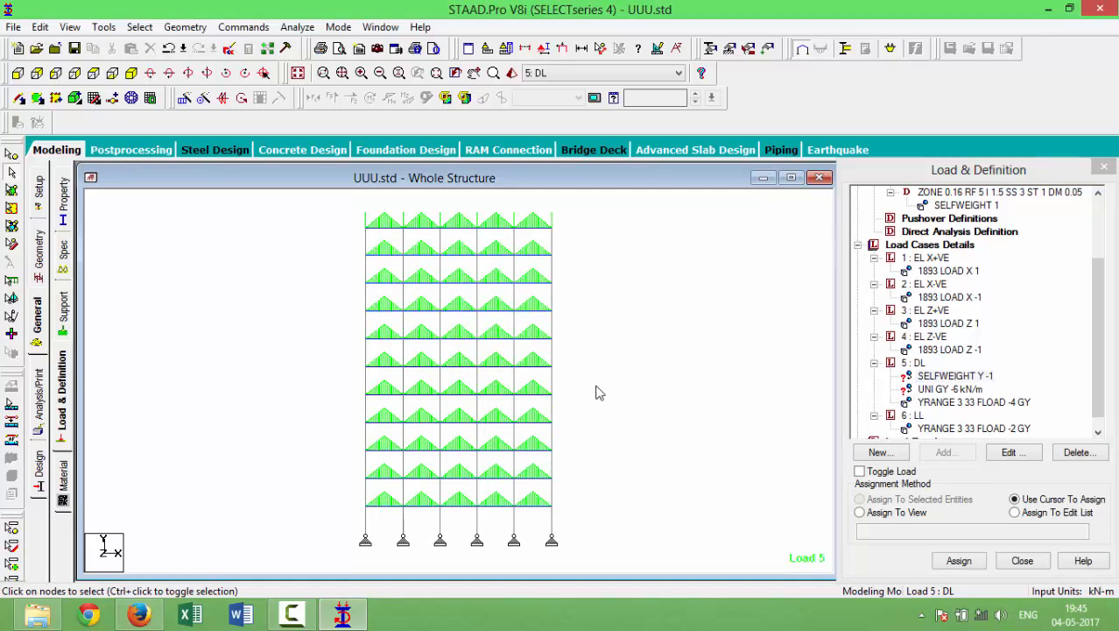
pyautogui.hotkey('ctrl', 'a')
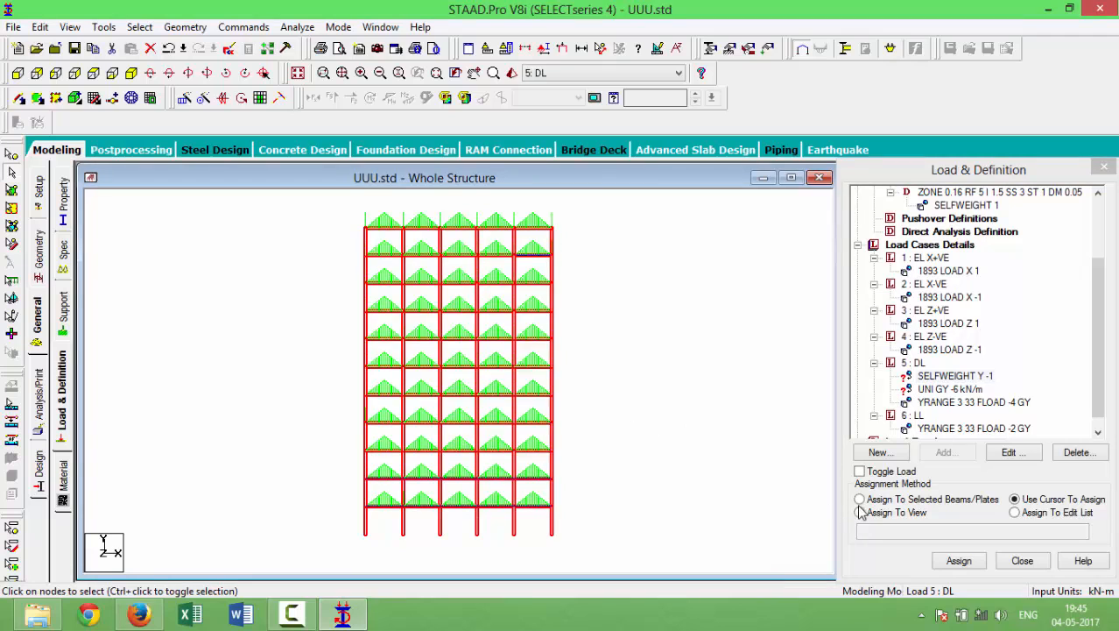
pyautogui.click(860, 499)
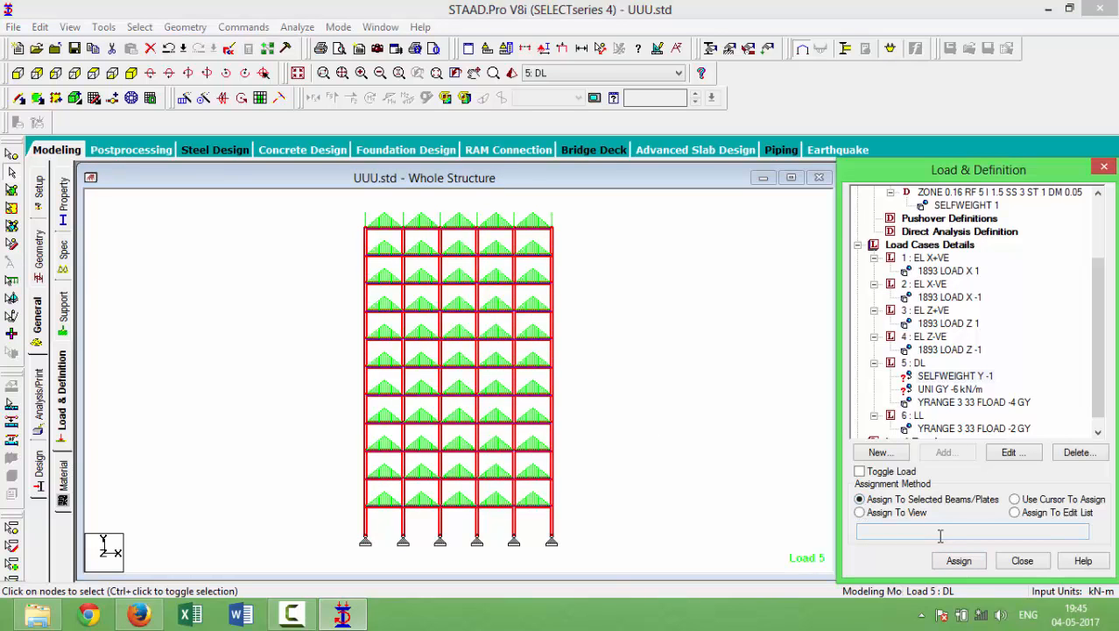
pyautogui.click(959, 561)
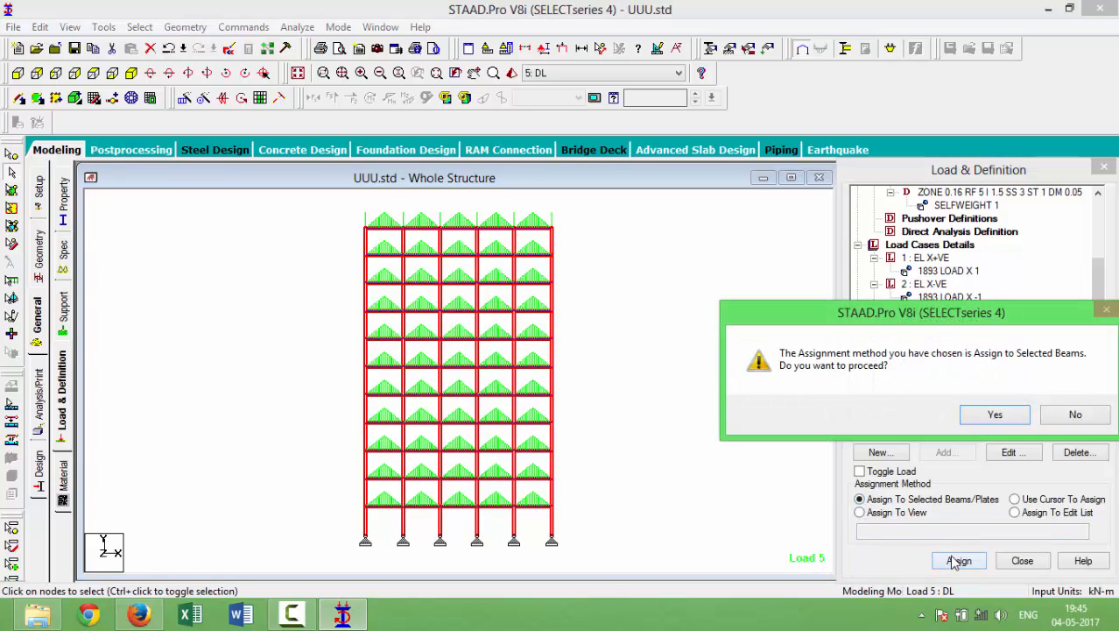
pyautogui.click(995, 415)
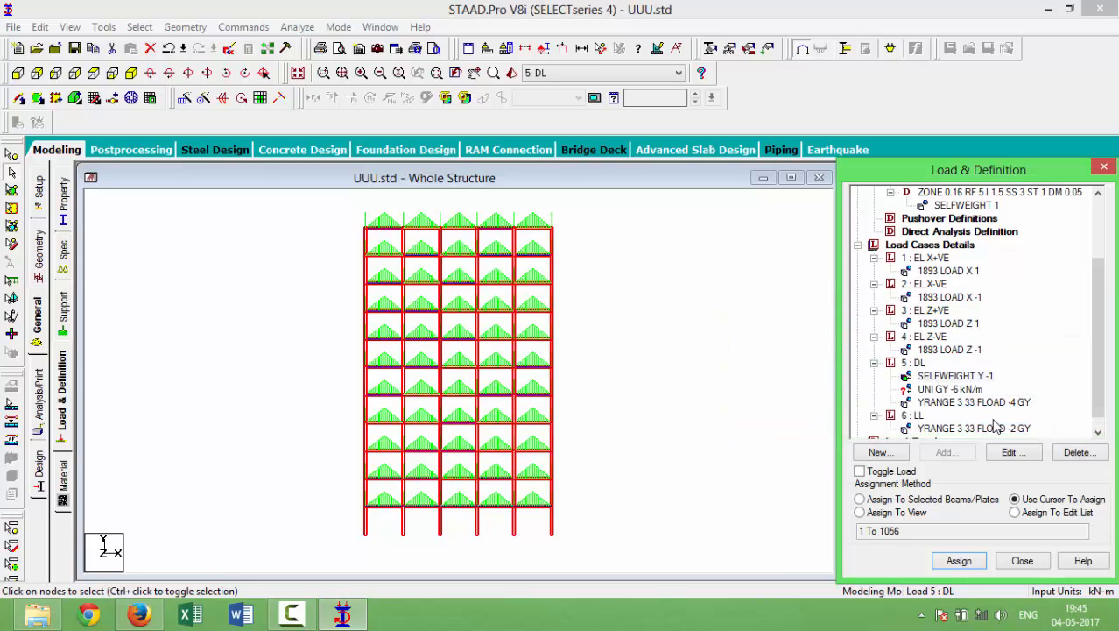
# Assign the DL case's uniform -6 kN/m member load to all beams parallel to the X and Z axes.
pyautogui.click(942, 392)
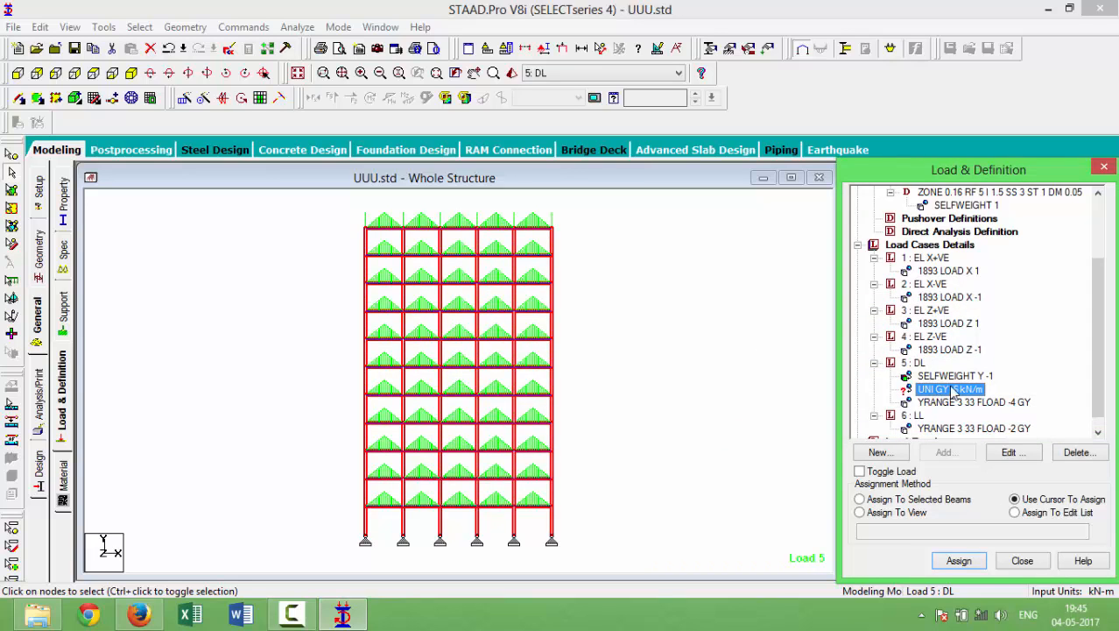
pyautogui.click(639, 368)
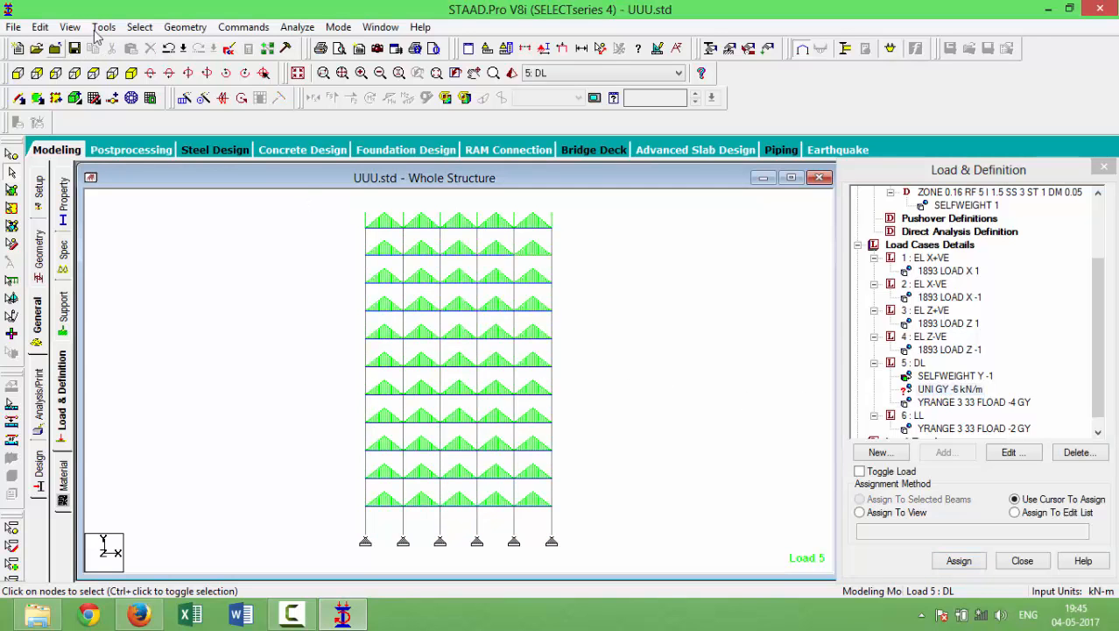
pyautogui.click(140, 27)
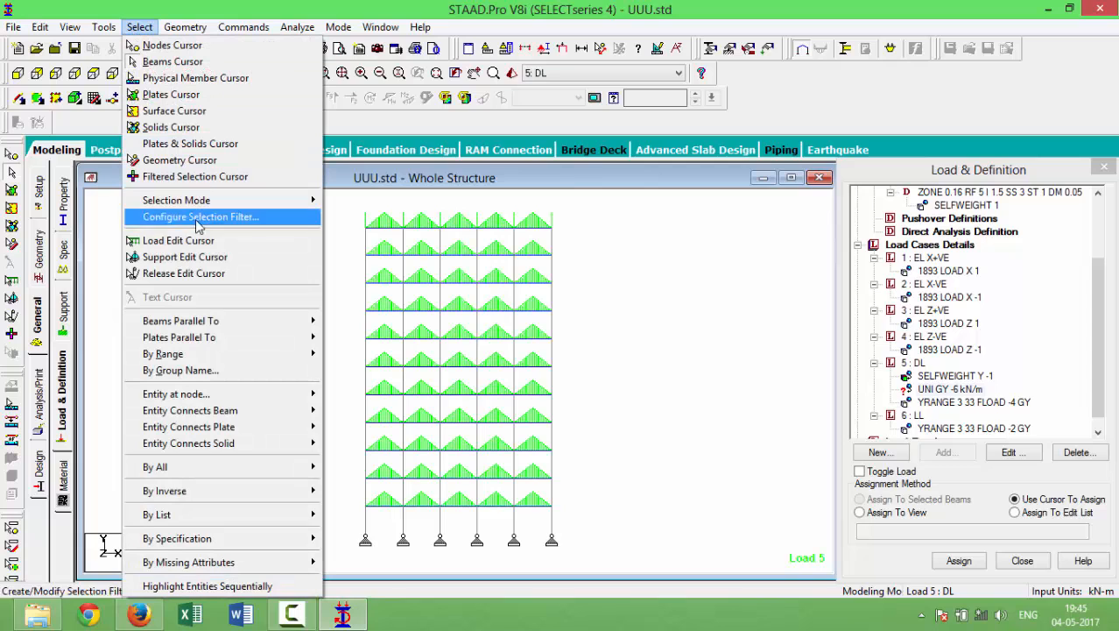
pyautogui.moveTo(219, 324)
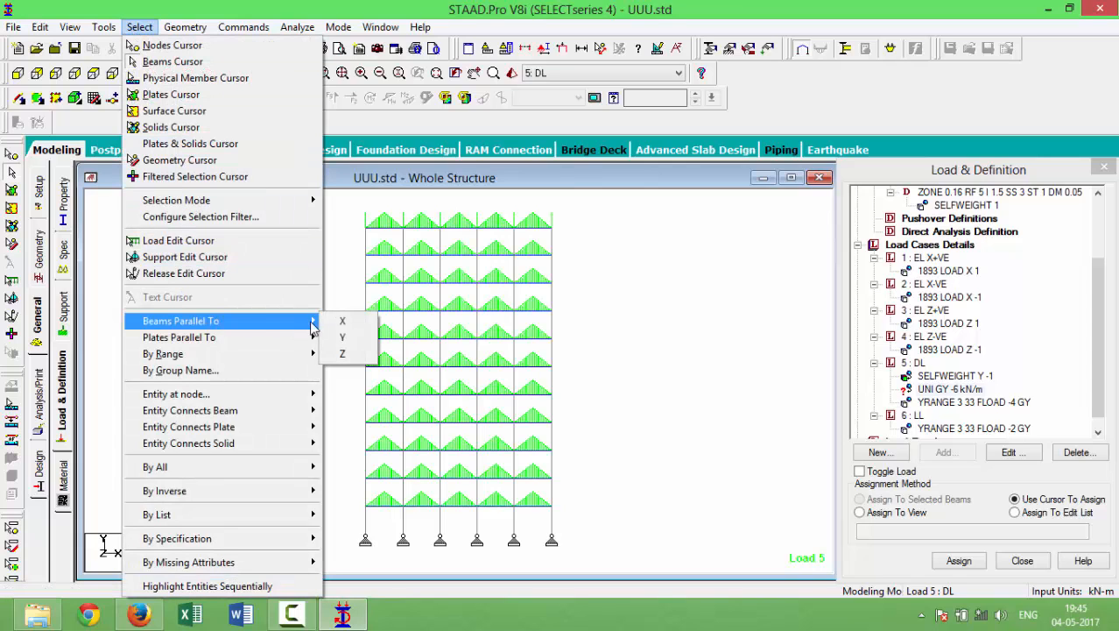
pyautogui.click(343, 322)
pyautogui.click(139, 27)
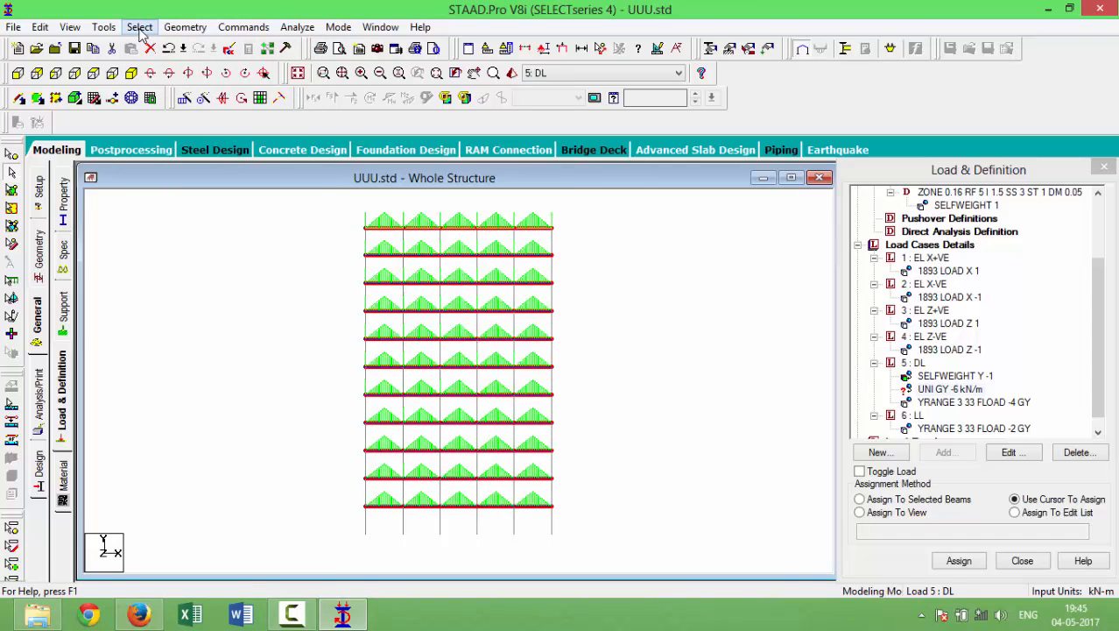
pyautogui.moveTo(219, 322)
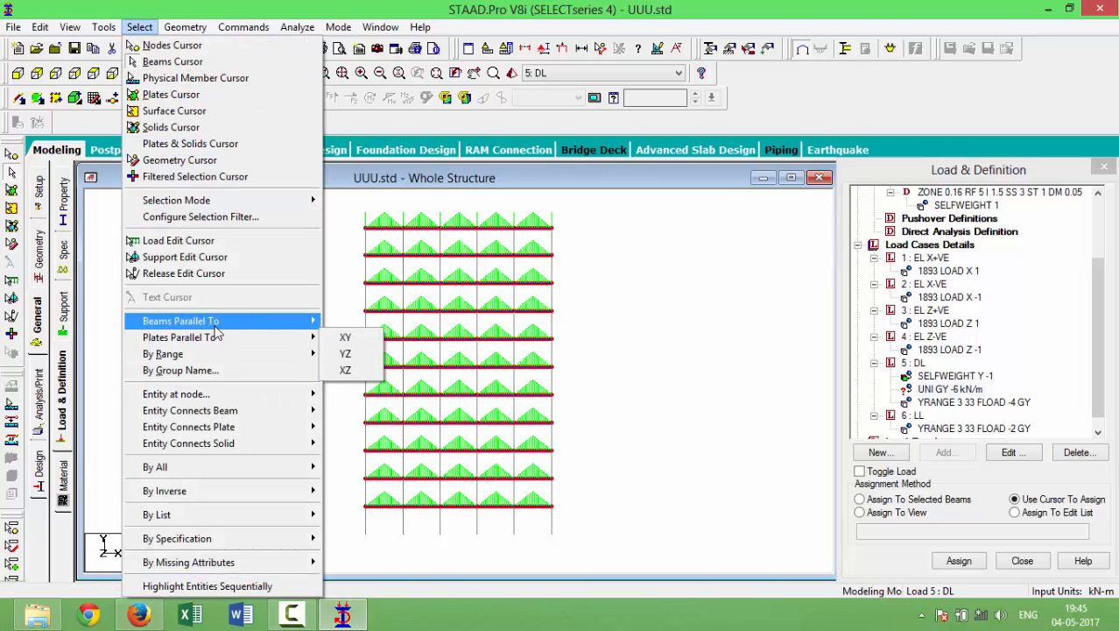
pyautogui.click(346, 353)
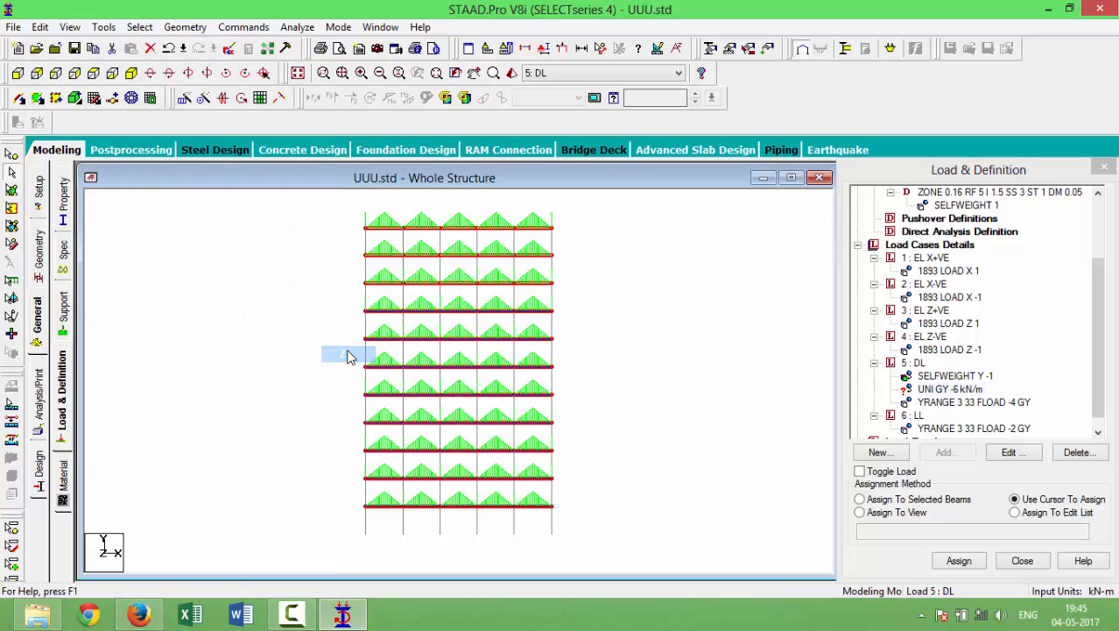
pyautogui.click(131, 74)
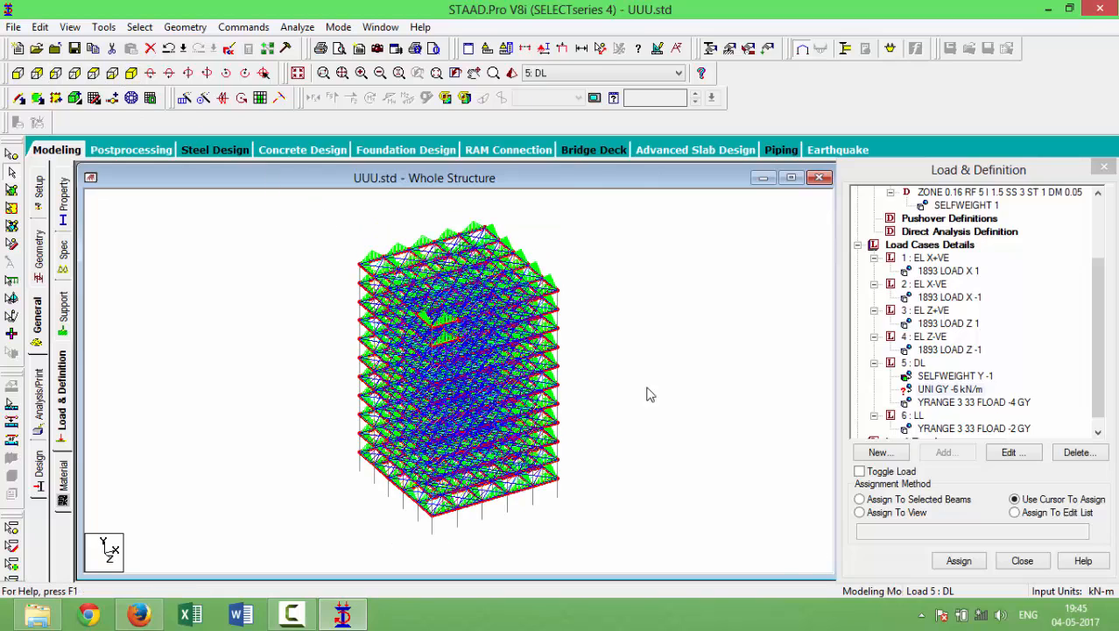
pyautogui.click(861, 499)
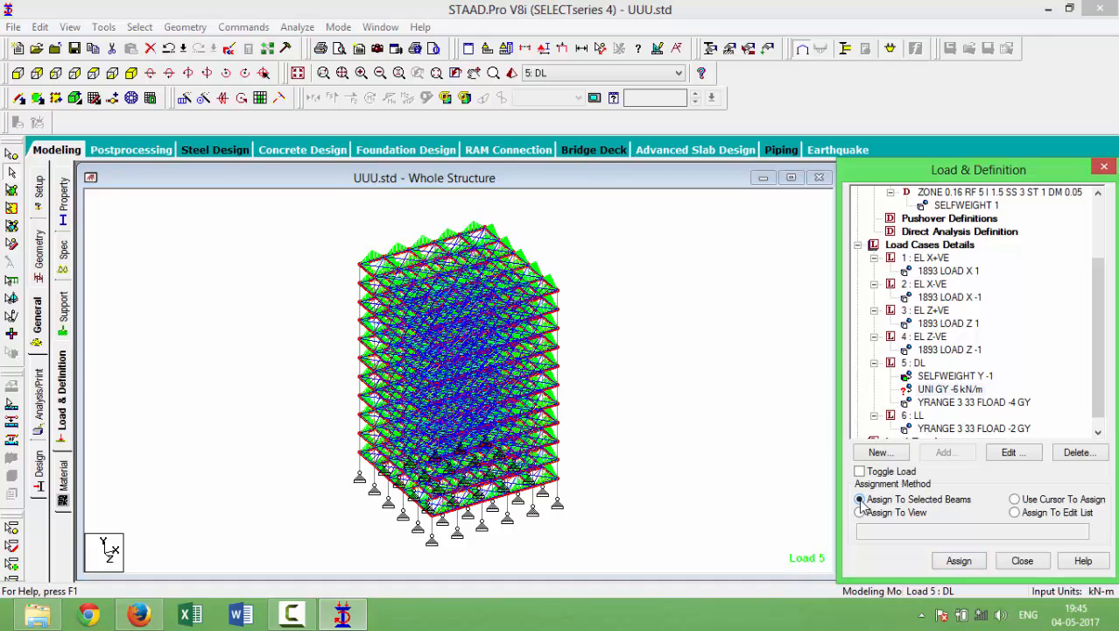
pyautogui.click(958, 561)
pyautogui.click(993, 416)
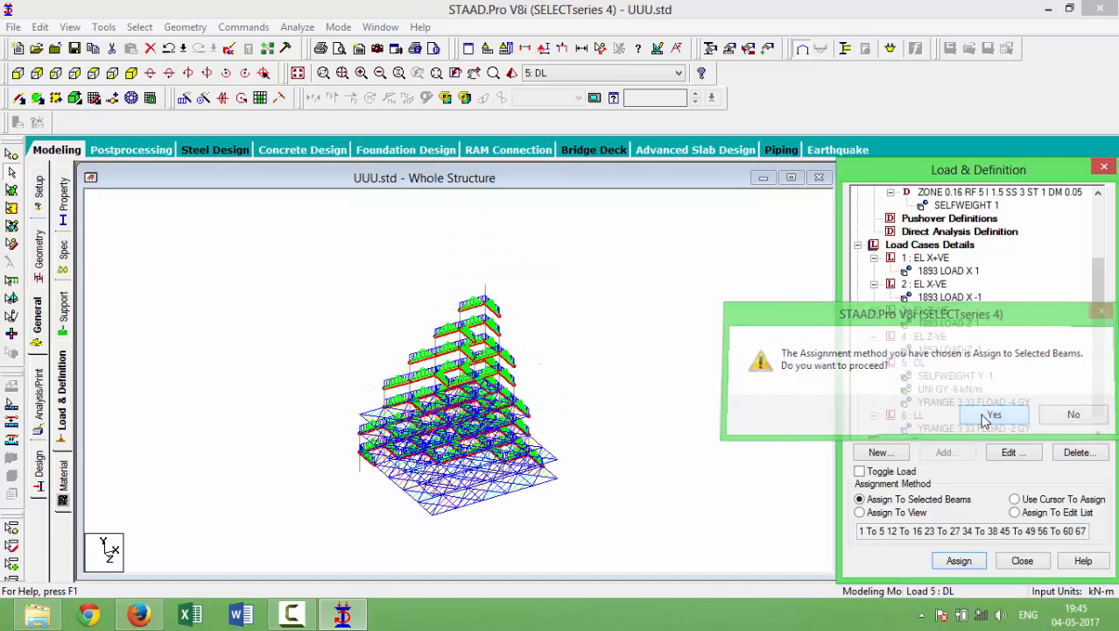
# Start defining a load combination as load number 7, name it 1.5(DL+LL+EL X+VE) and copy the name.
pyautogui.scroll(-1, 1099, 417)
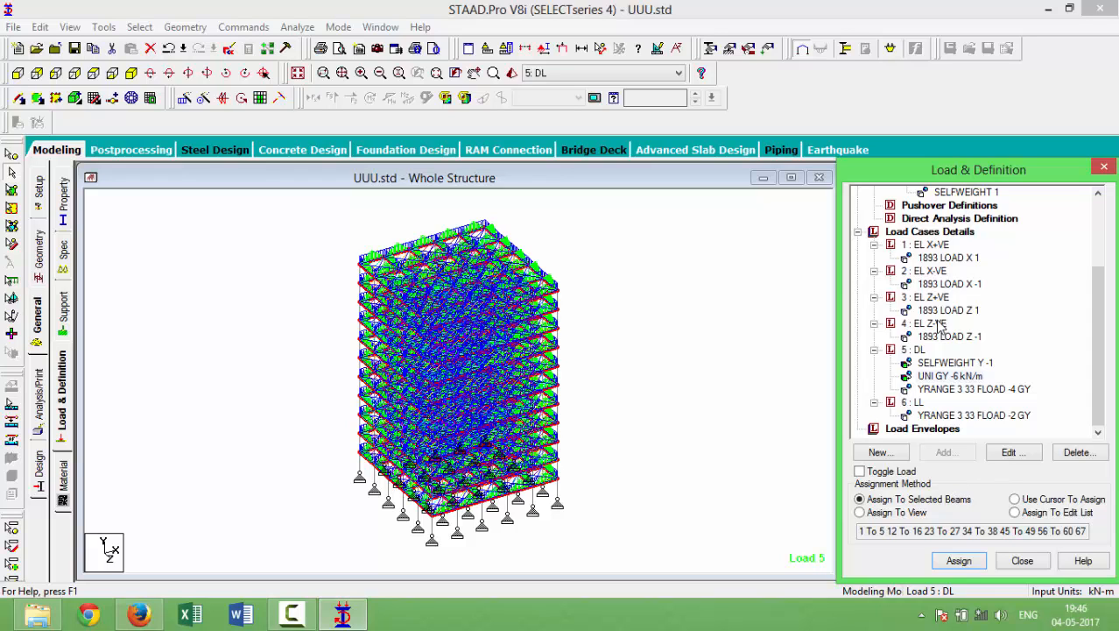
pyautogui.click(930, 232)
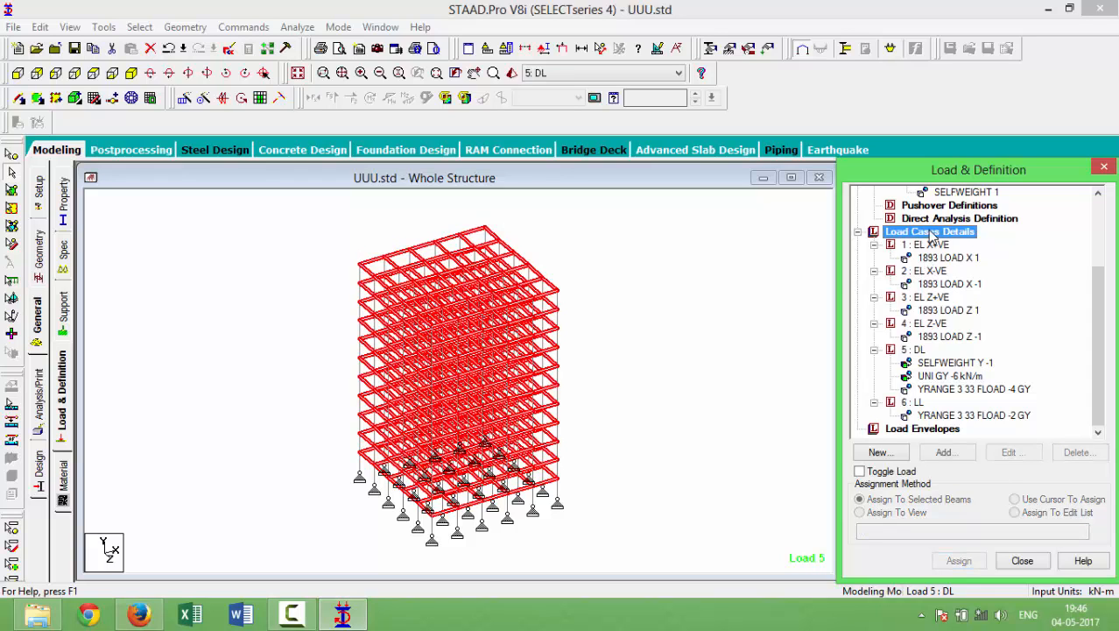
pyautogui.click(943, 454)
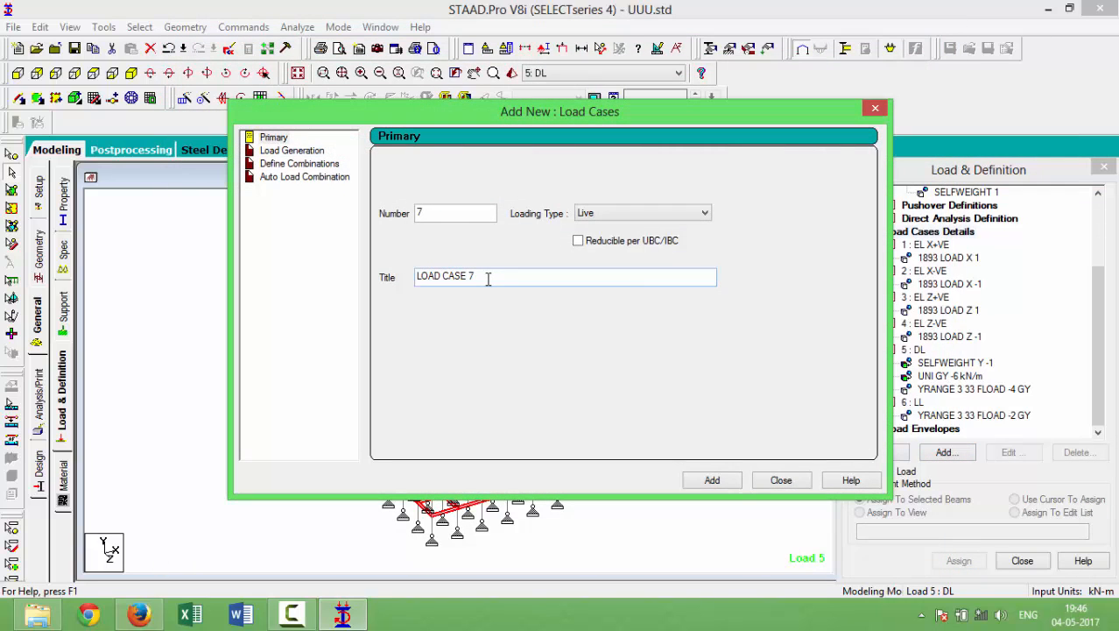
pyautogui.click(291, 166)
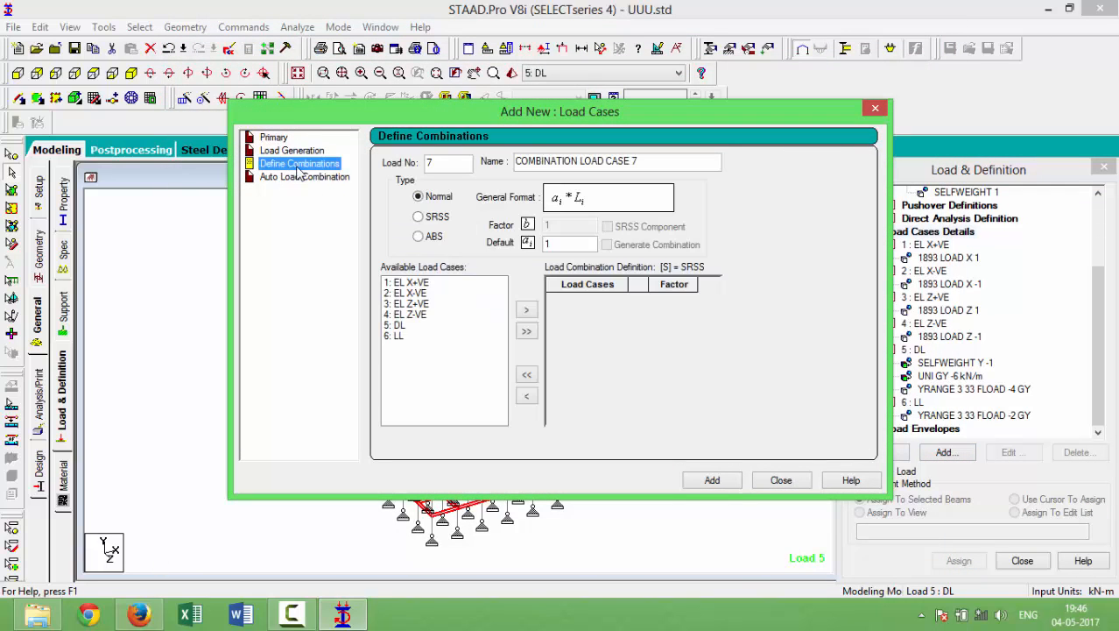
pyautogui.moveTo(667, 164); pyautogui.dragTo(517, 166)
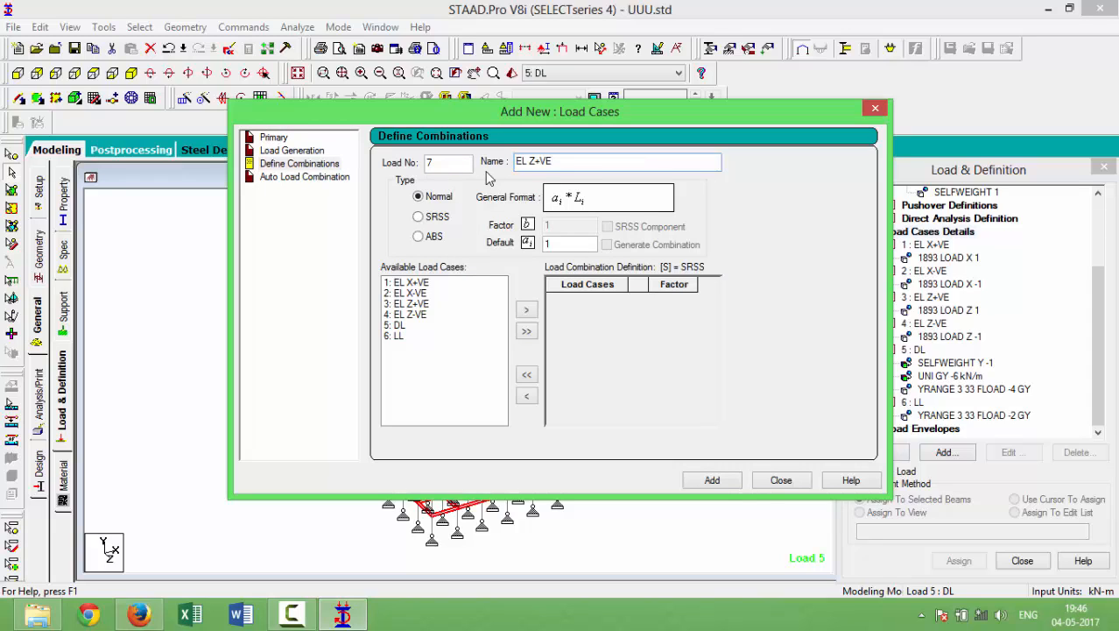
pyautogui.moveTo(555, 163); pyautogui.dragTo(417, 169)
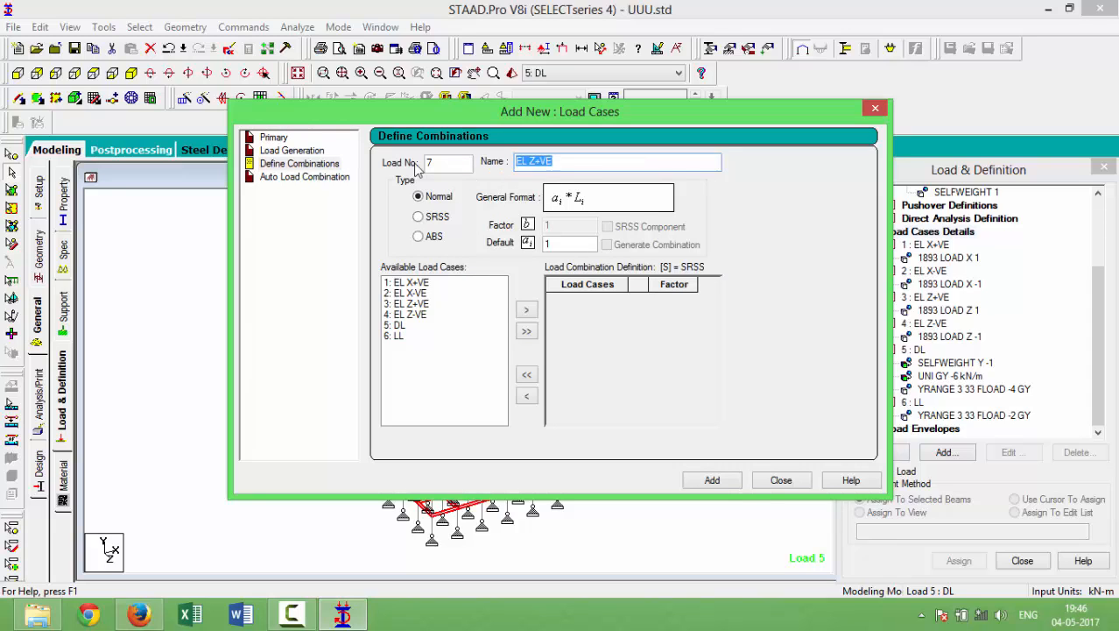
pyautogui.write('1.5(DL+LL+')
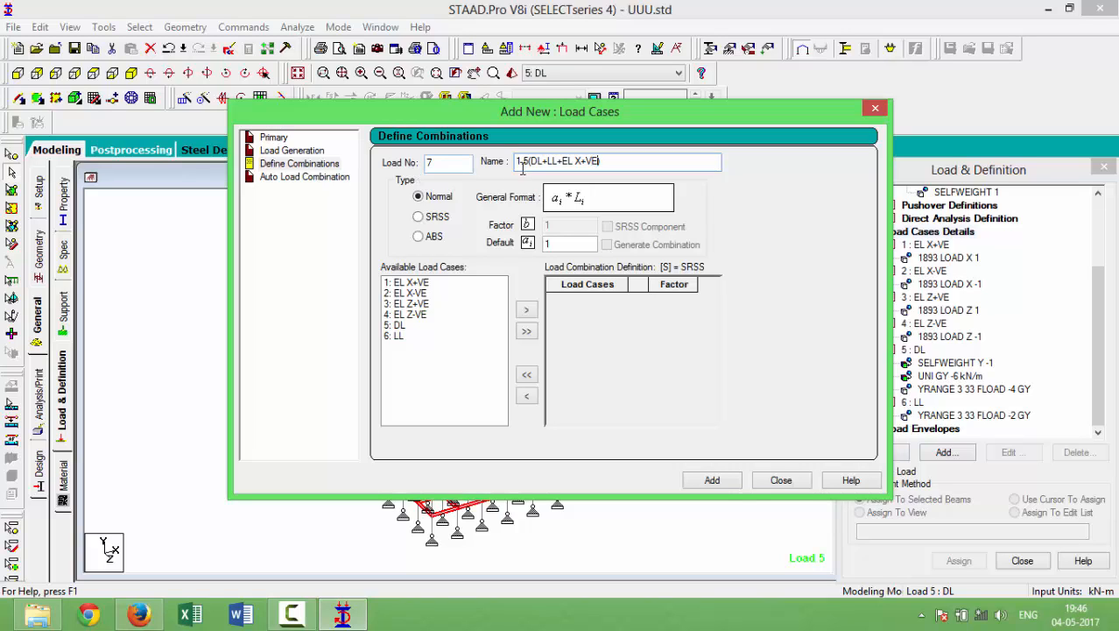
pyautogui.moveTo(611, 163); pyautogui.dragTo(515, 171)
pyautogui.rightClick(529, 163)
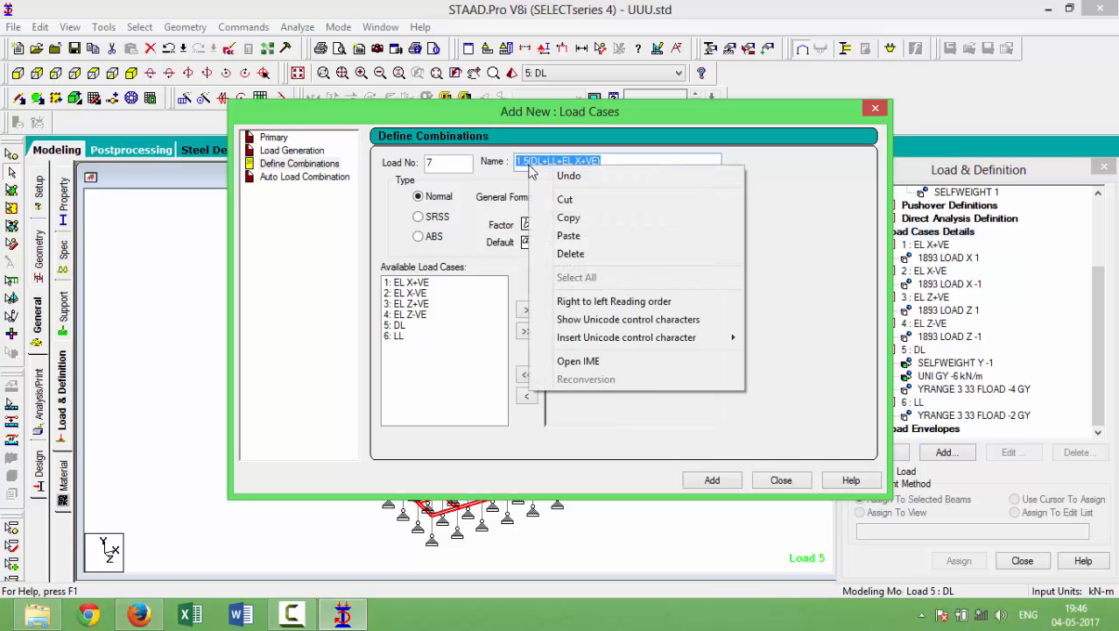
pyautogui.click(574, 221)
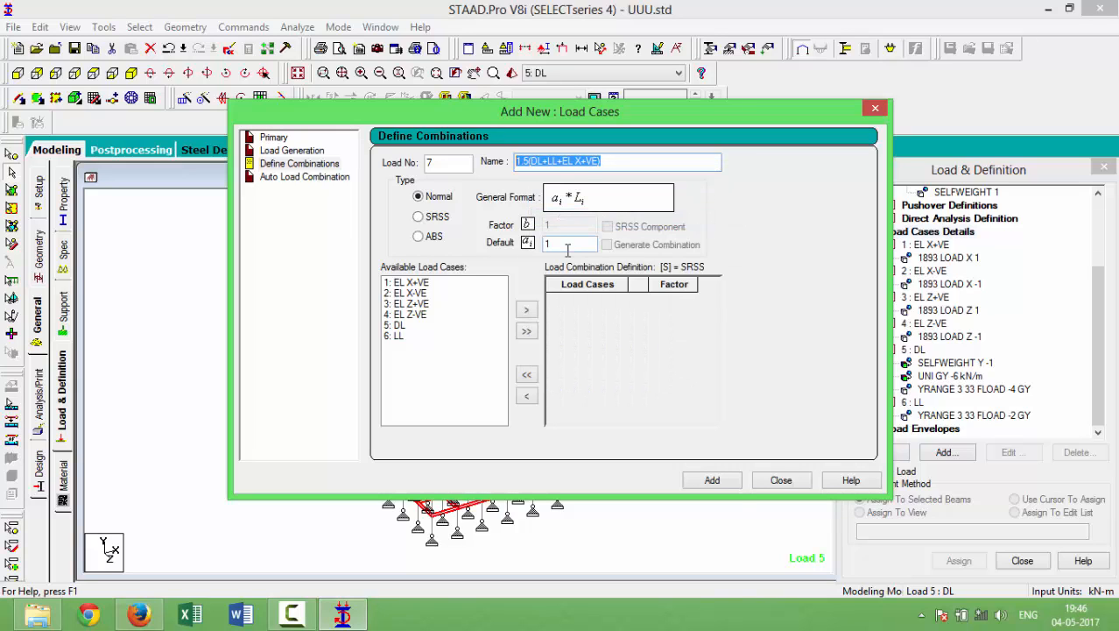
# Add load cases EL X+VE, DL and LL to combination 7 with a factor of 1.5 each and create the combination.
pyautogui.click(568, 249)
pyautogui.write('.5')
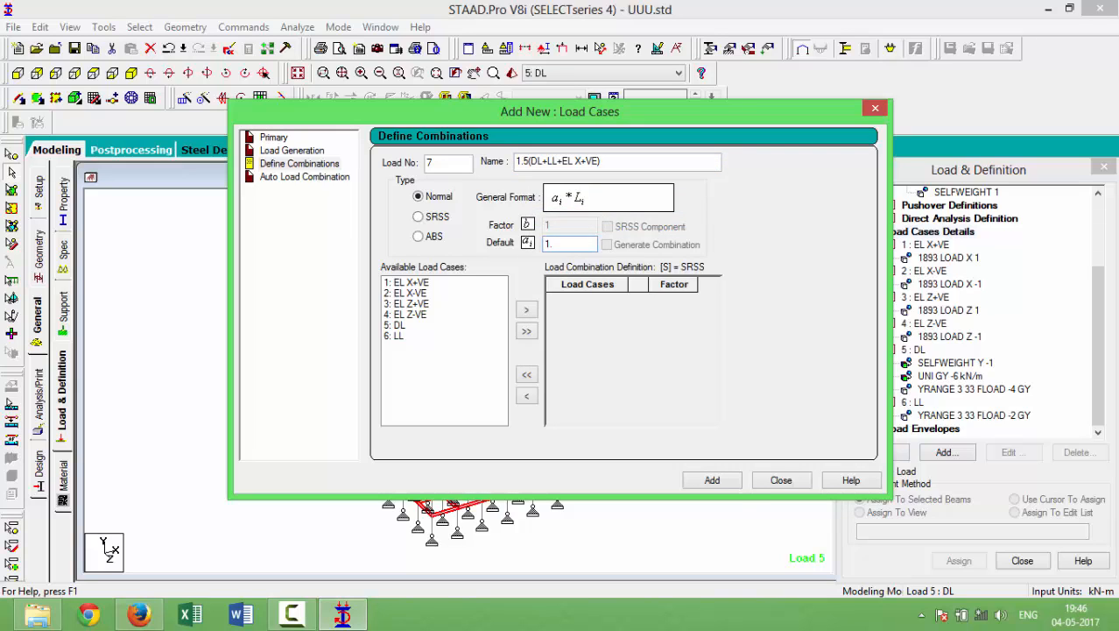
pyautogui.click(413, 326)
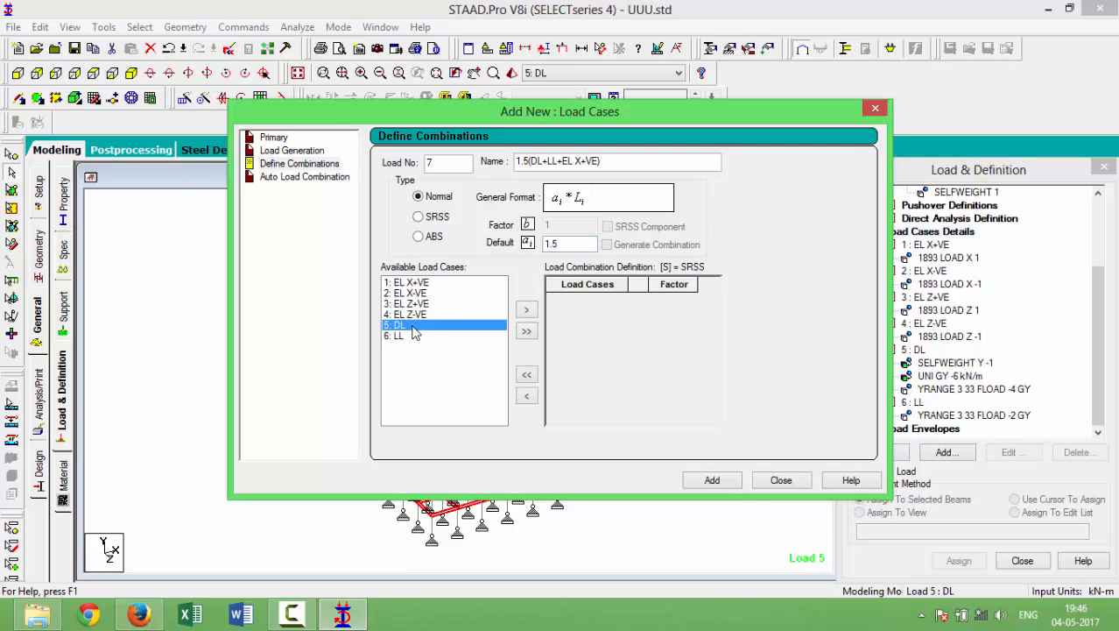
pyautogui.keyDown('shift'); pyautogui.click(410, 336); pyautogui.keyUp('shift')
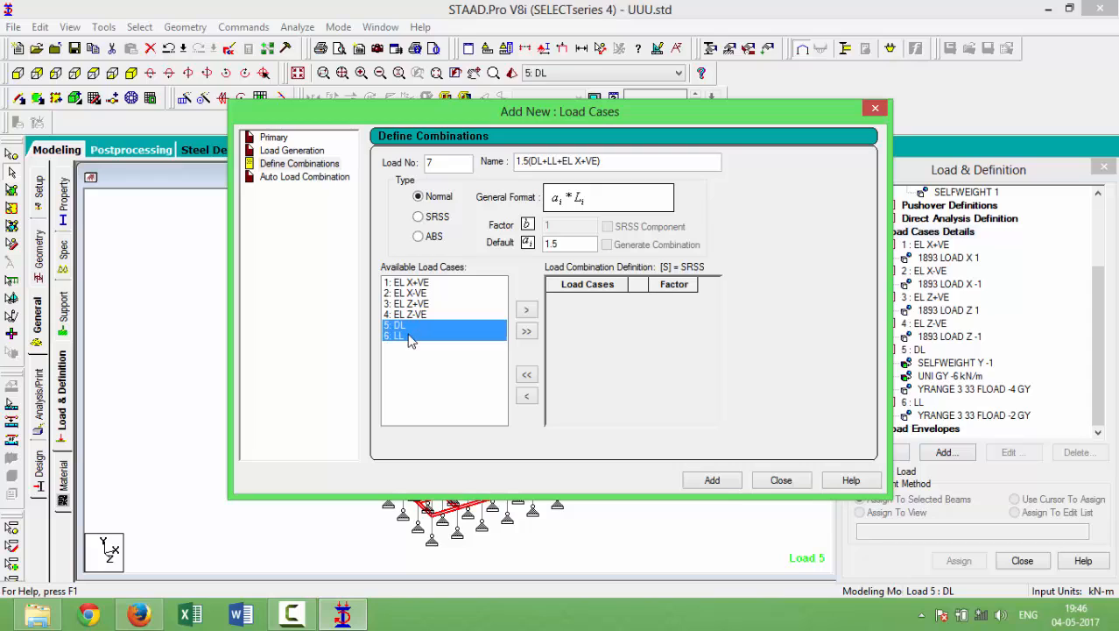
pyautogui.keyDown('ctrl'); pyautogui.click(425, 283); pyautogui.keyUp('ctrl')
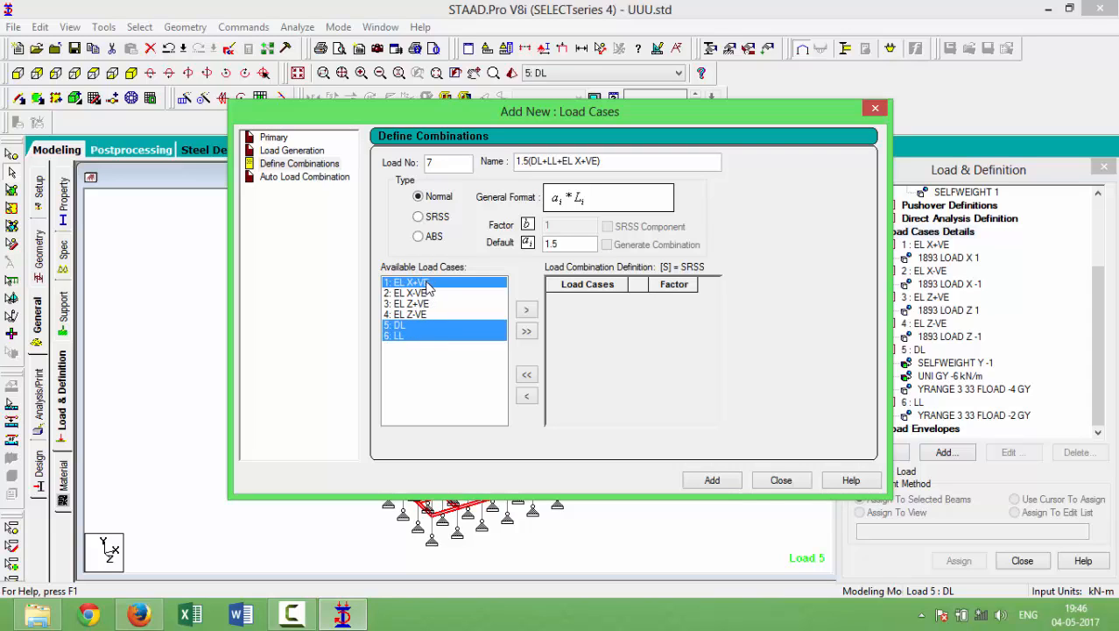
pyautogui.click(527, 310)
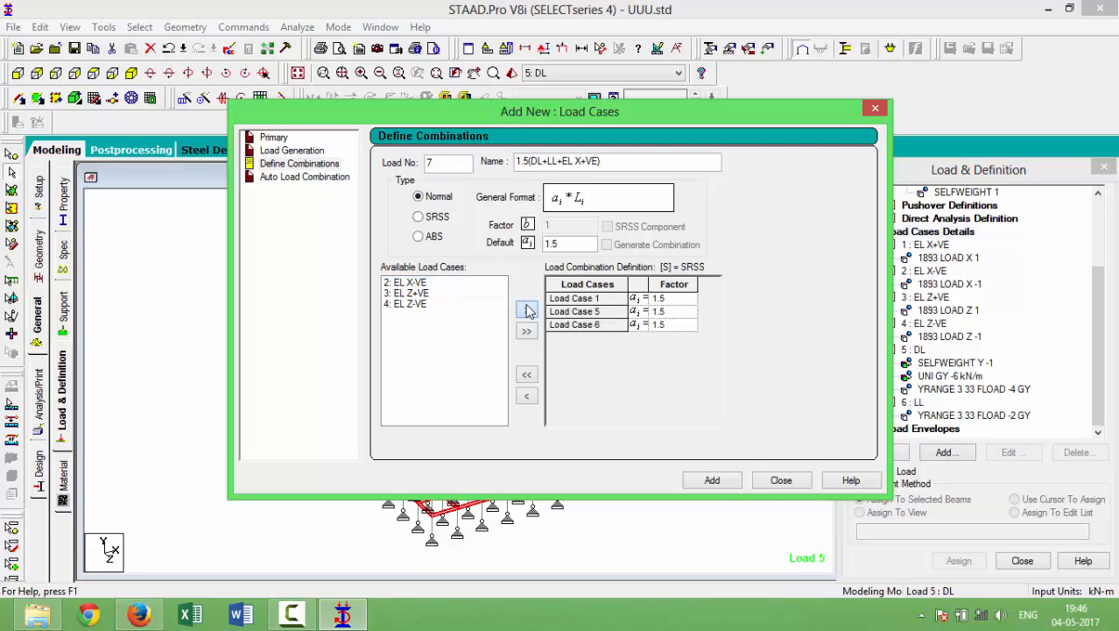
pyautogui.click(712, 481)
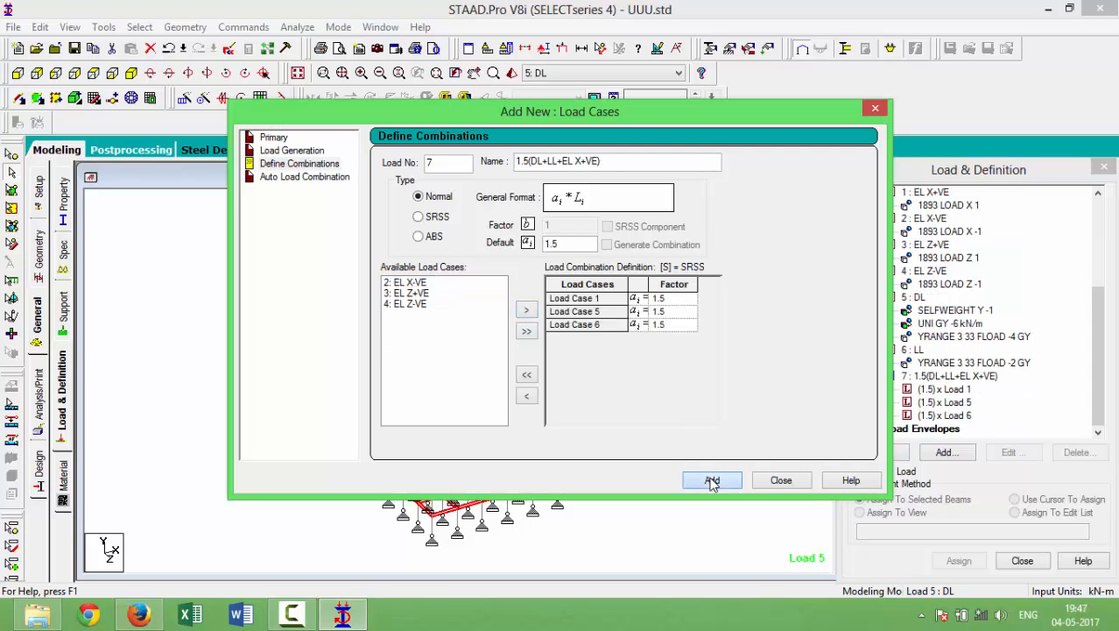
# Name load combination 8 1.5(DL+LL-EL X-VE), adapting the copied combination name.
pyautogui.moveTo(650, 165); pyautogui.dragTo(491, 181)
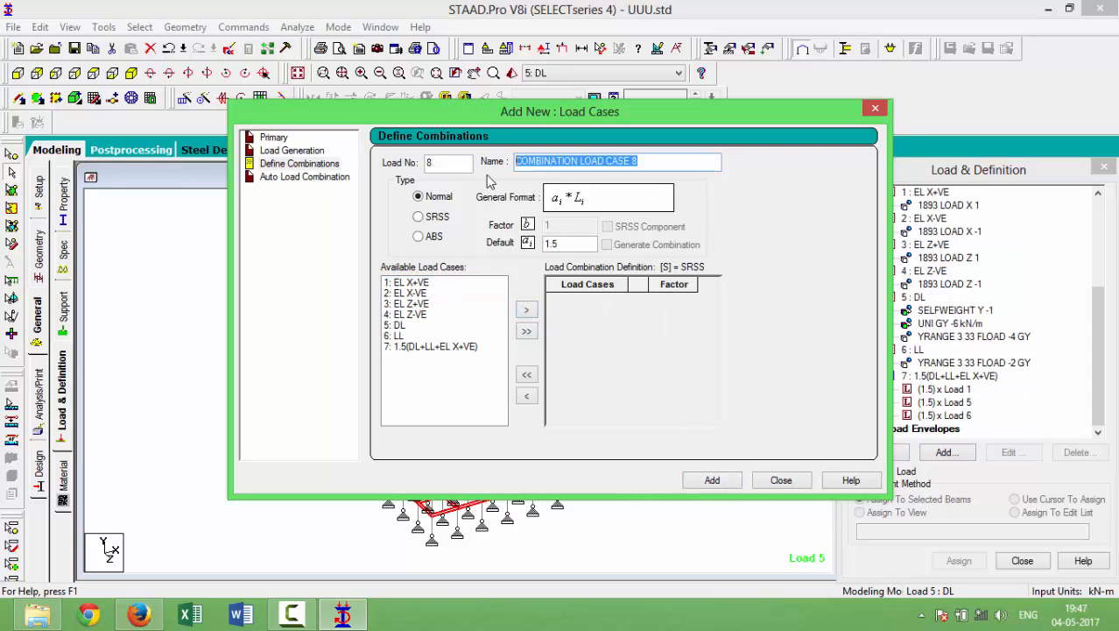
pyautogui.hotkey('ctrl', 'v')
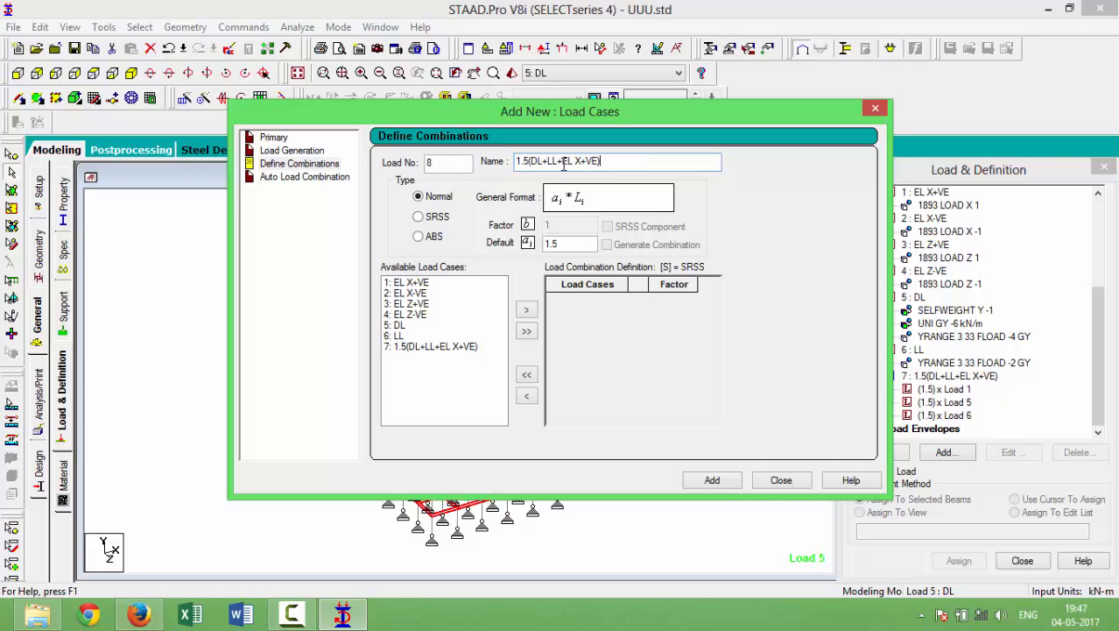
pyautogui.press('BackSpace')
pyautogui.write('-')
pyautogui.press('BackSpace')
pyautogui.write('-')
# Add DL and LL with factor 1.5 and EL Z-VE with factor -1.5 to combination 8 and create it.
pyautogui.click(407, 325)
pyautogui.keyDown('shift'); pyautogui.click(406, 337); pyautogui.keyUp('shift')
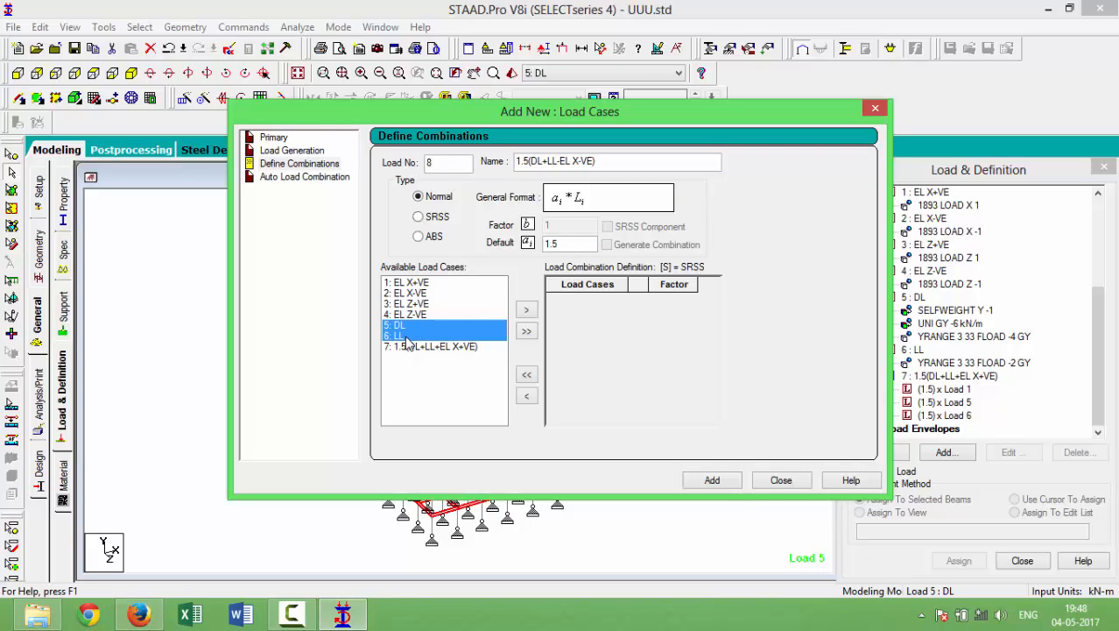
pyautogui.click(527, 311)
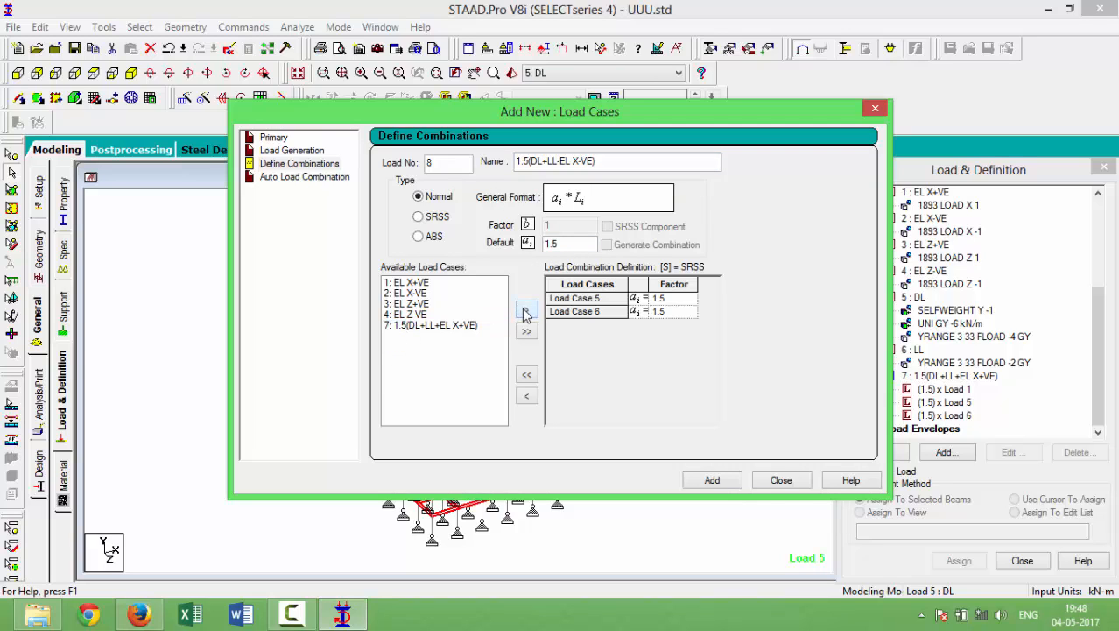
pyautogui.click(416, 314)
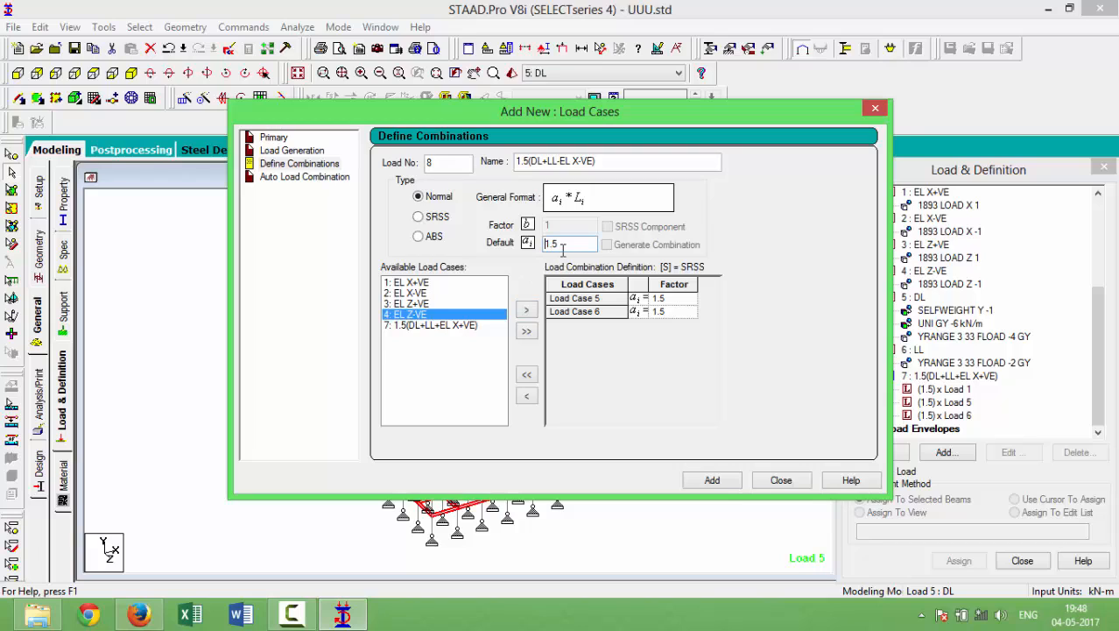
pyautogui.write('-')
pyautogui.click(526, 311)
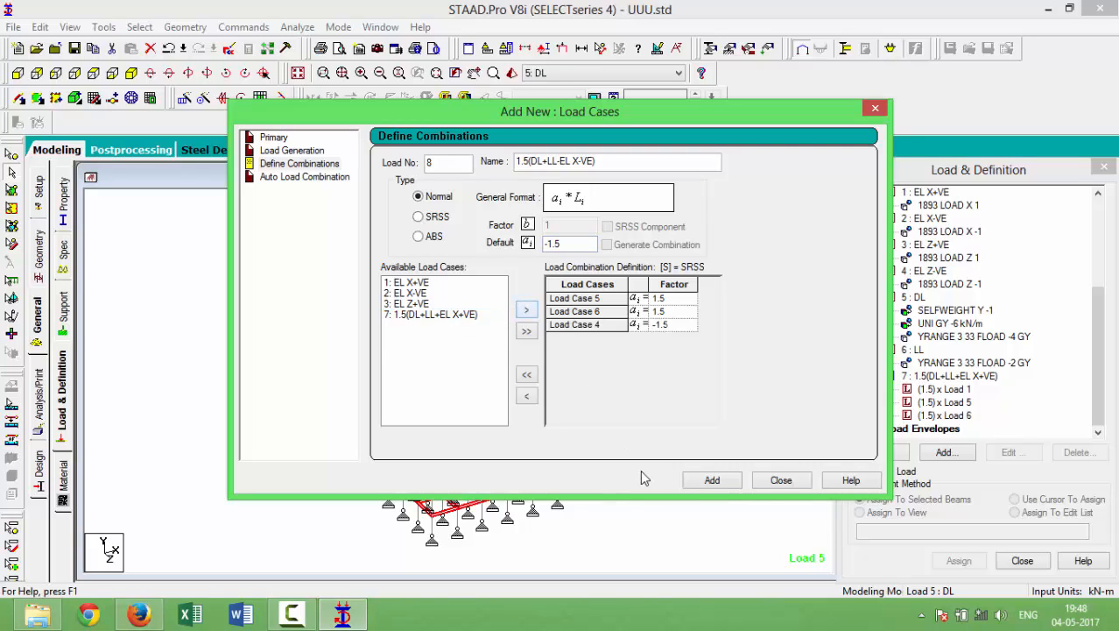
pyautogui.click(711, 483)
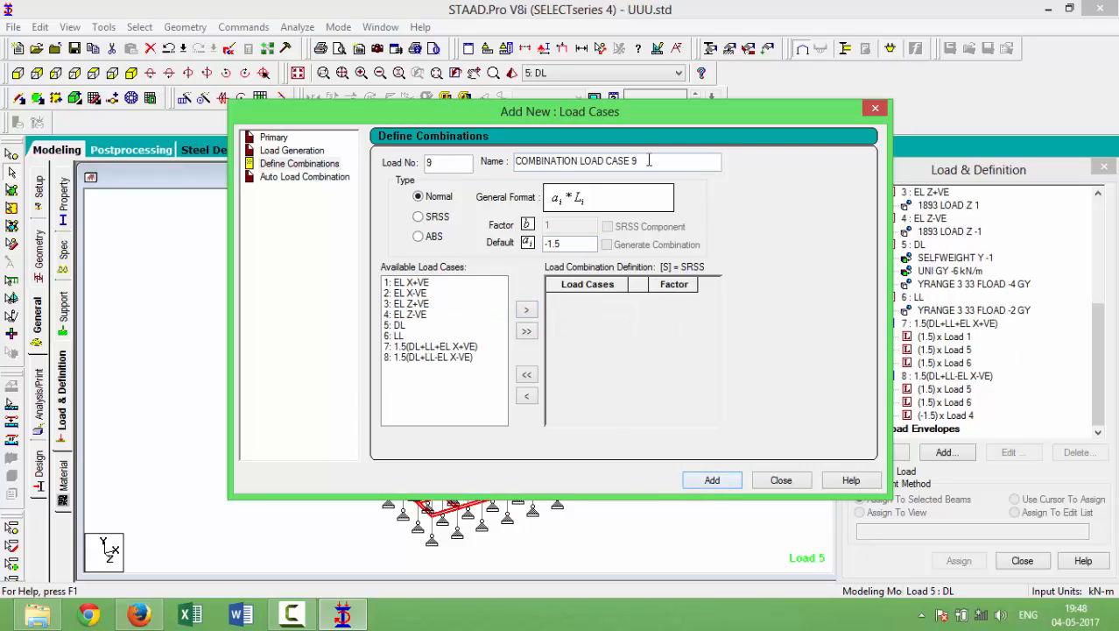
# Name load combination 9 1.2(DL+LL+EL Z+VE), adapting the copied combination name, and copy the new name.
pyautogui.moveTo(648, 161); pyautogui.dragTo(454, 161)
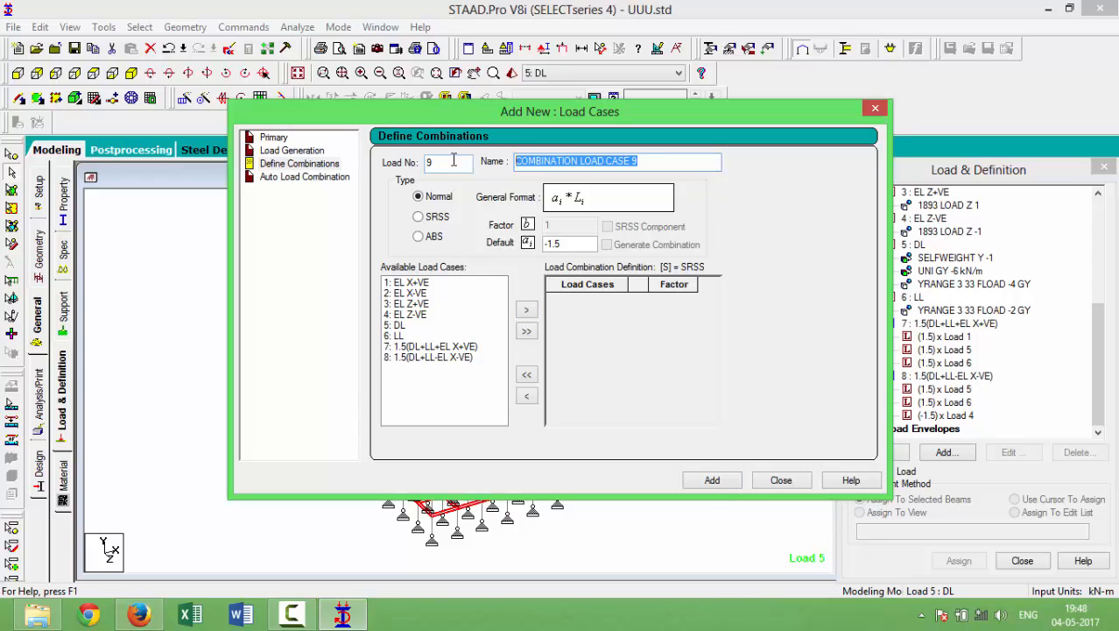
pyautogui.hotkey('ctrl', 'v')
pyautogui.click(529, 161)
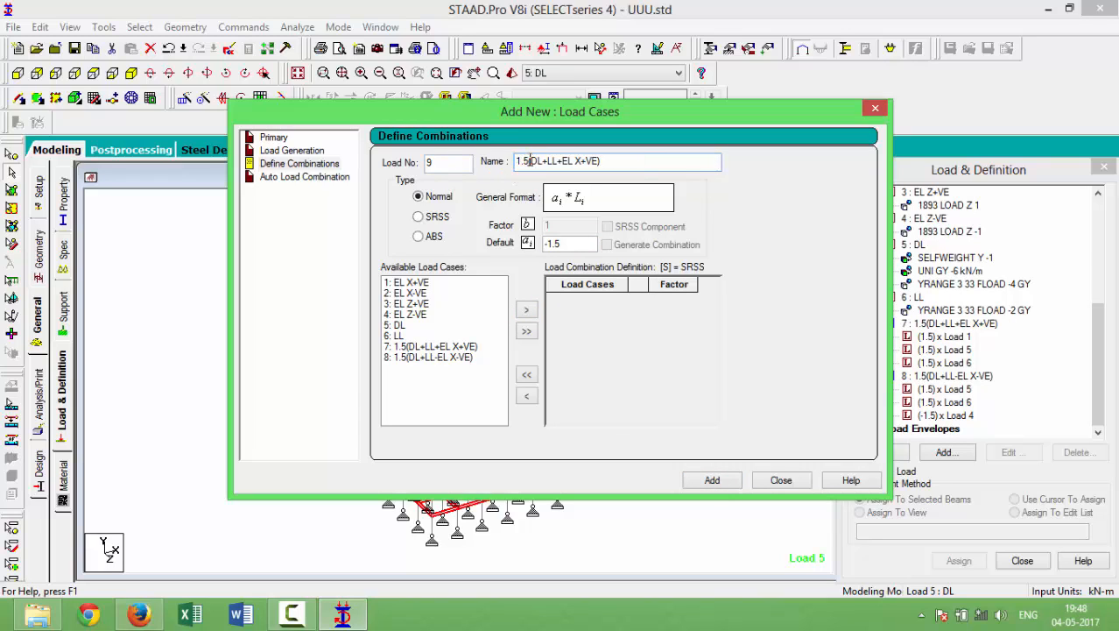
pyautogui.press('BackSpace')
pyautogui.write('2')
pyautogui.click(580, 162)
pyautogui.press('BackSpace')
pyautogui.write('Z')
pyautogui.moveTo(613, 165); pyautogui.dragTo(503, 166)
pyautogui.hotkey('ctrl', 'c')
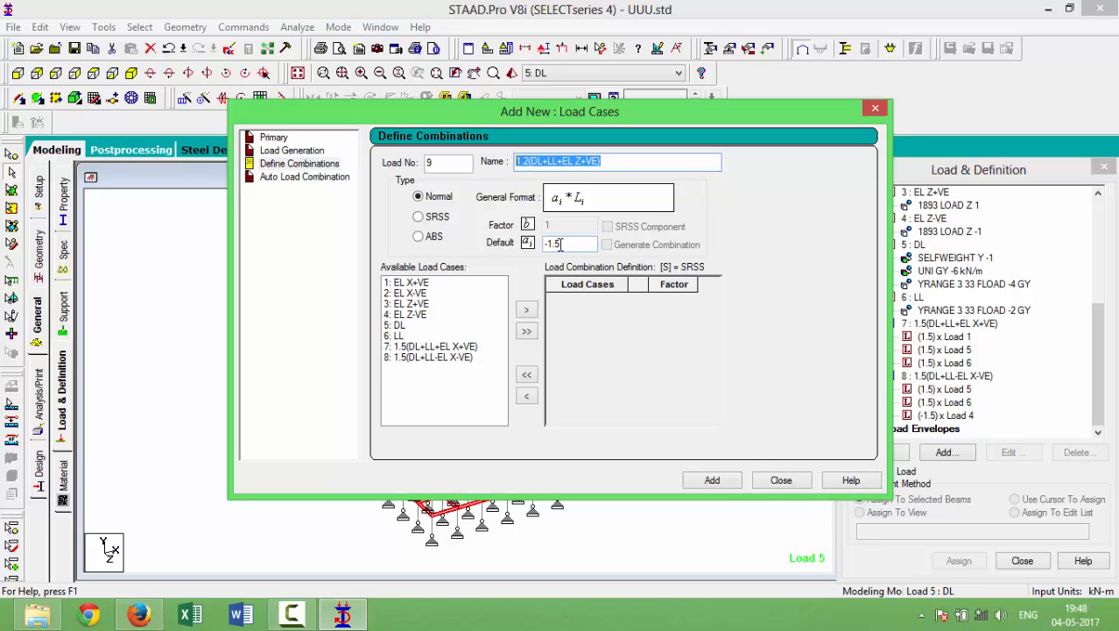
# Add load cases EL Z+VE, DL and LL to combination 9 with a factor of 1.2 each and create the combination.
pyautogui.moveTo(561, 244); pyautogui.dragTo(545, 244)
pyautogui.write('1')
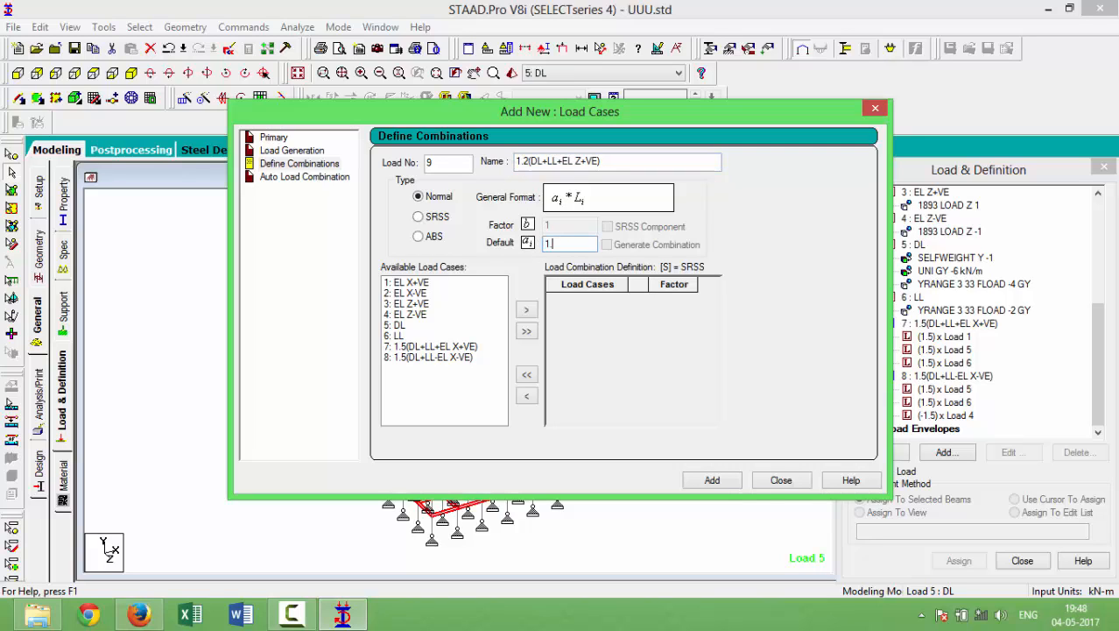
pyautogui.click(399, 325)
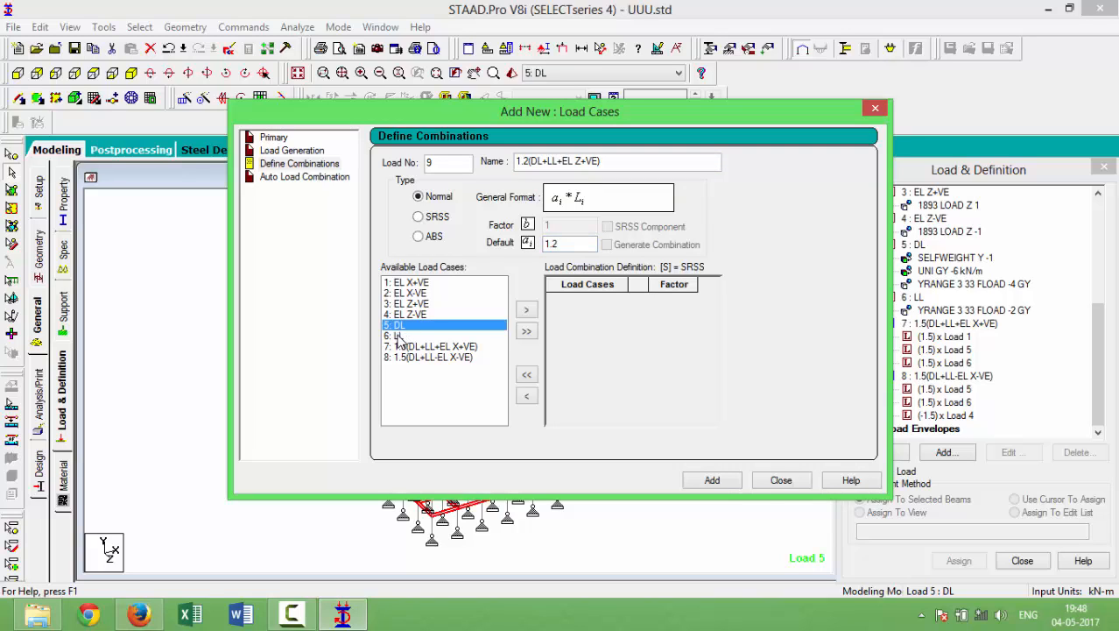
pyautogui.keyDown('shift'); pyautogui.click(401, 338); pyautogui.keyUp('shift')
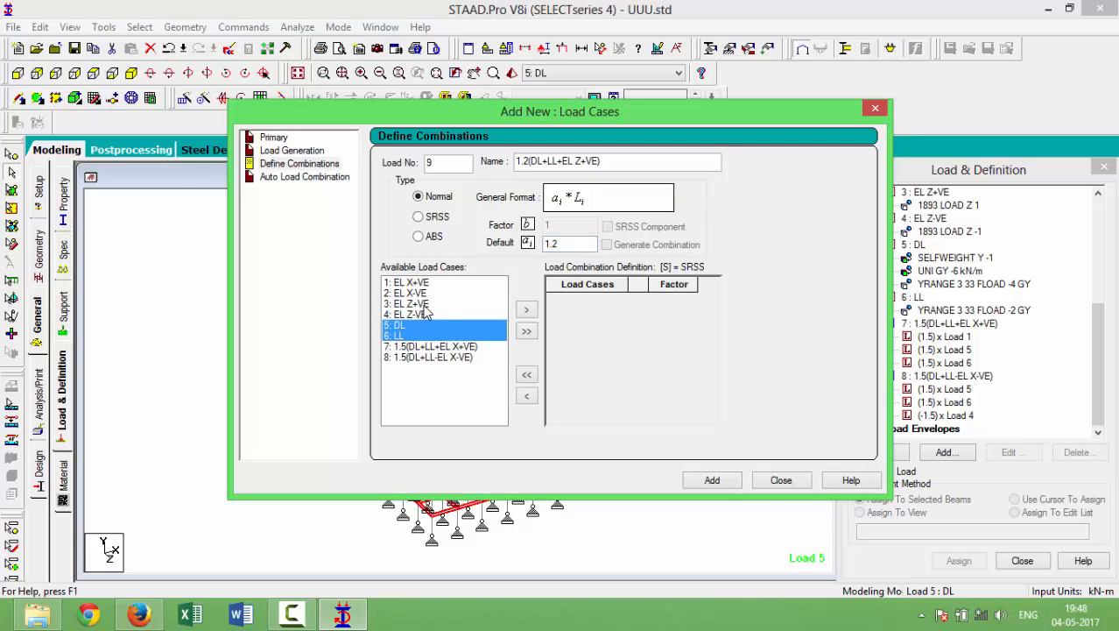
pyautogui.keyDown('ctrl'); pyautogui.click(424, 305); pyautogui.keyUp('ctrl')
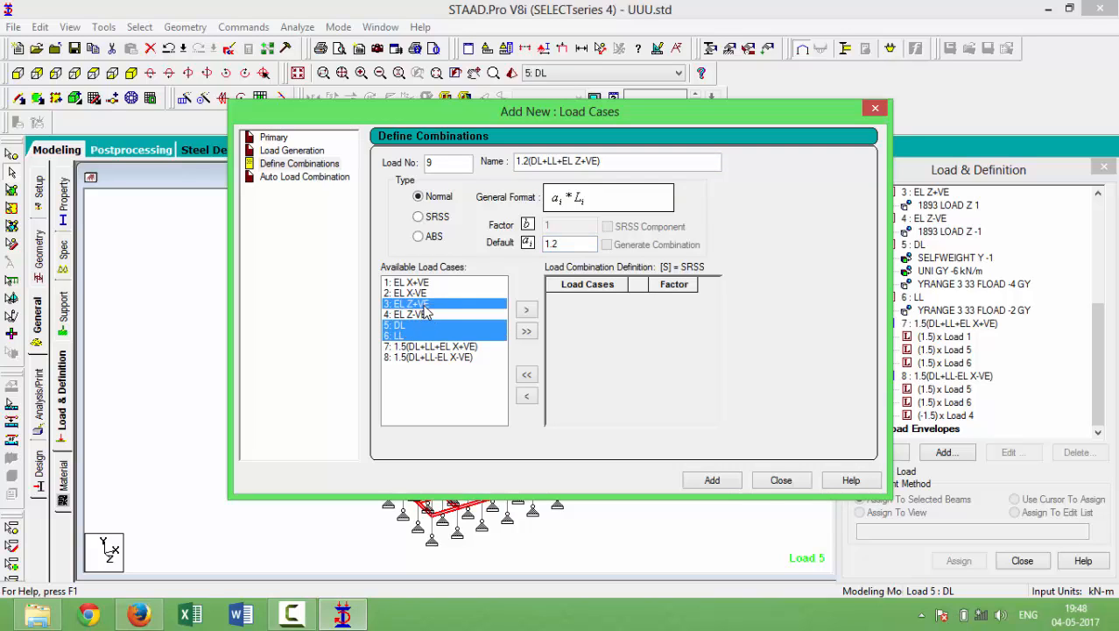
pyautogui.click(526, 311)
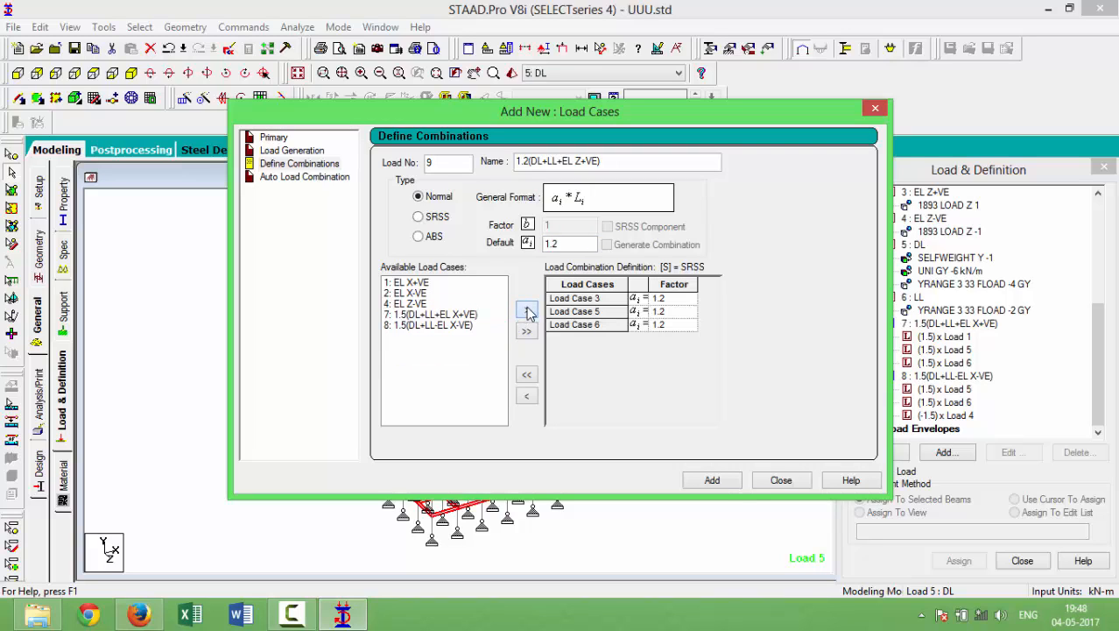
pyautogui.click(712, 481)
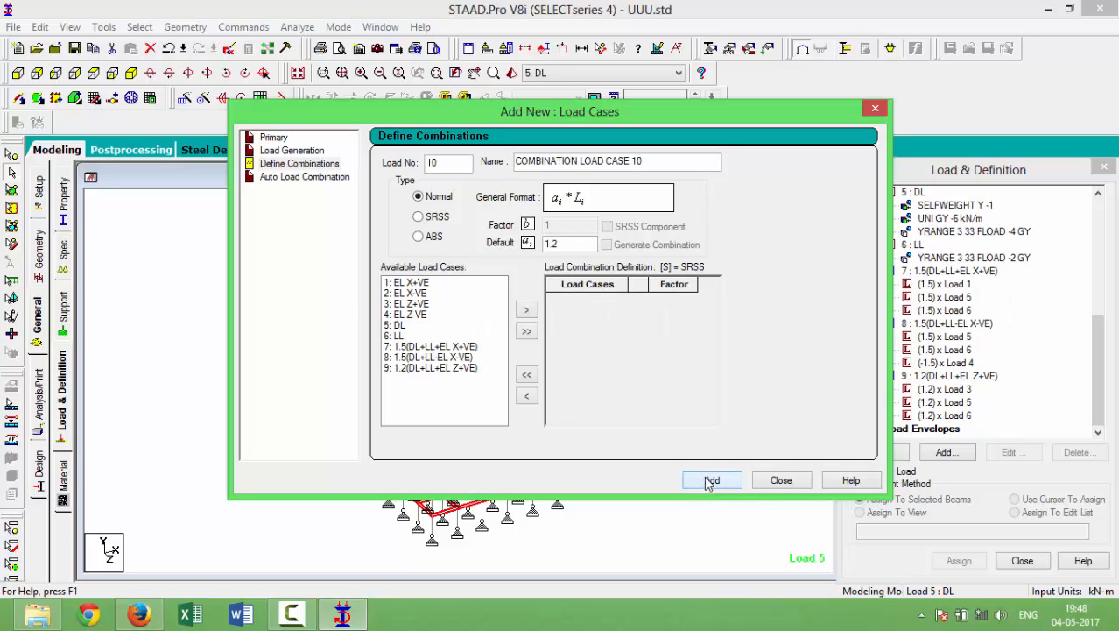
# Name load combination 10 1.2(DL+LL-EL Z-VE), adapting the copied combination name.
pyautogui.click(654, 164)
pyautogui.moveTo(654, 164); pyautogui.dragTo(475, 175)
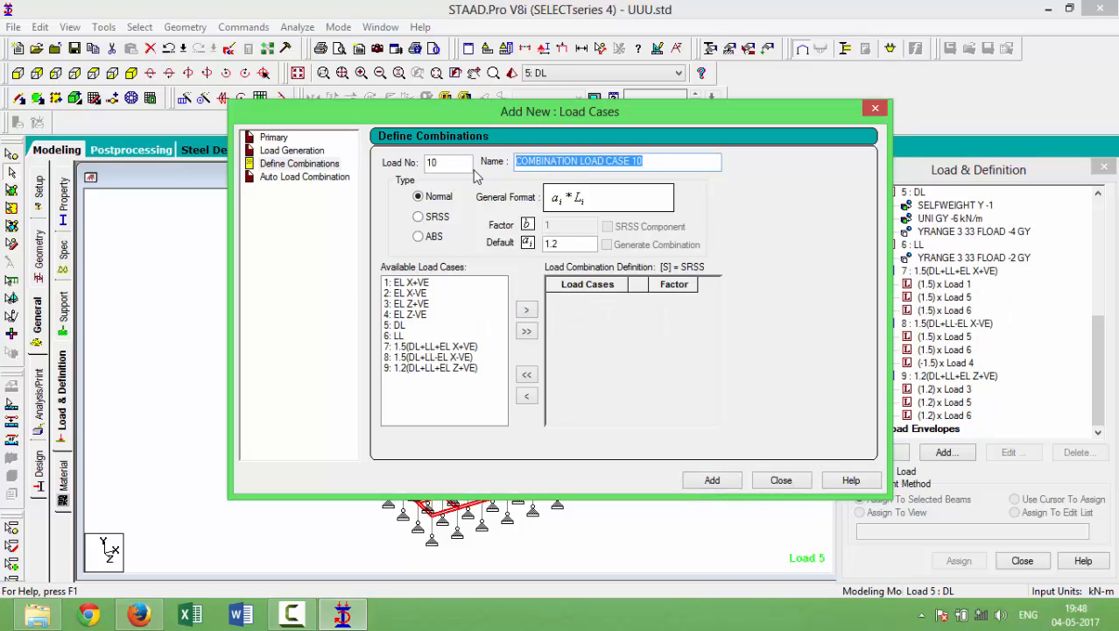
pyautogui.hotkey('ctrl', 'v')
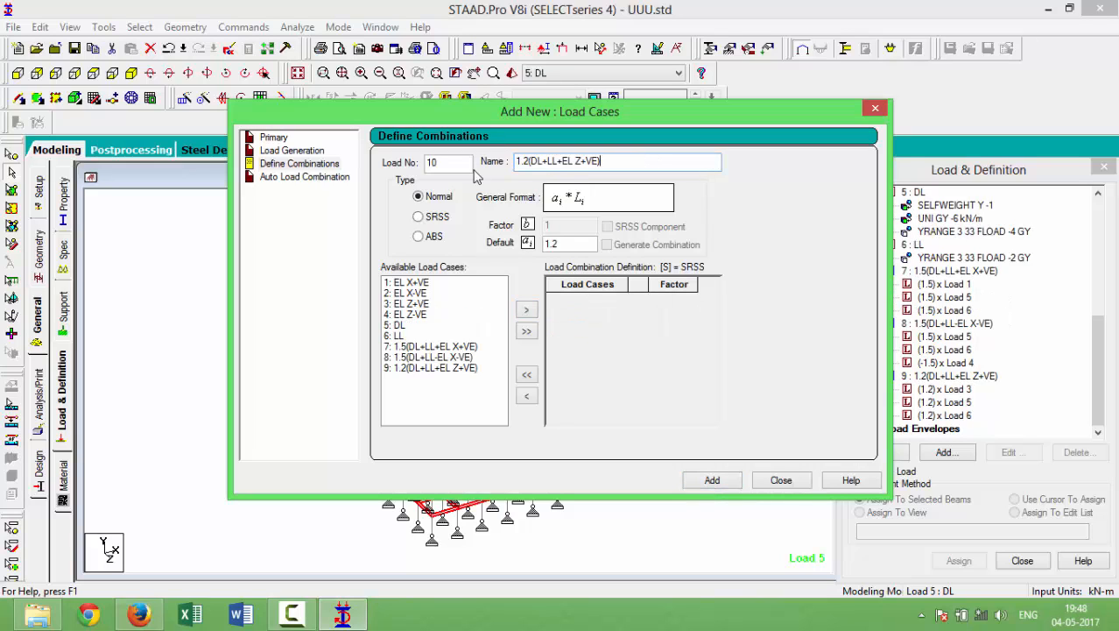
pyautogui.click(563, 165)
pyautogui.press('BackSpace')
pyautogui.write('-')
pyautogui.click(586, 164)
pyautogui.press('BackSpace')
pyautogui.write('-')
# Add DL and LL with factor 1.2 and EL Z-VE with factor -1.2 to combination 10, create it and finish defining combinations.
pyautogui.click(401, 325)
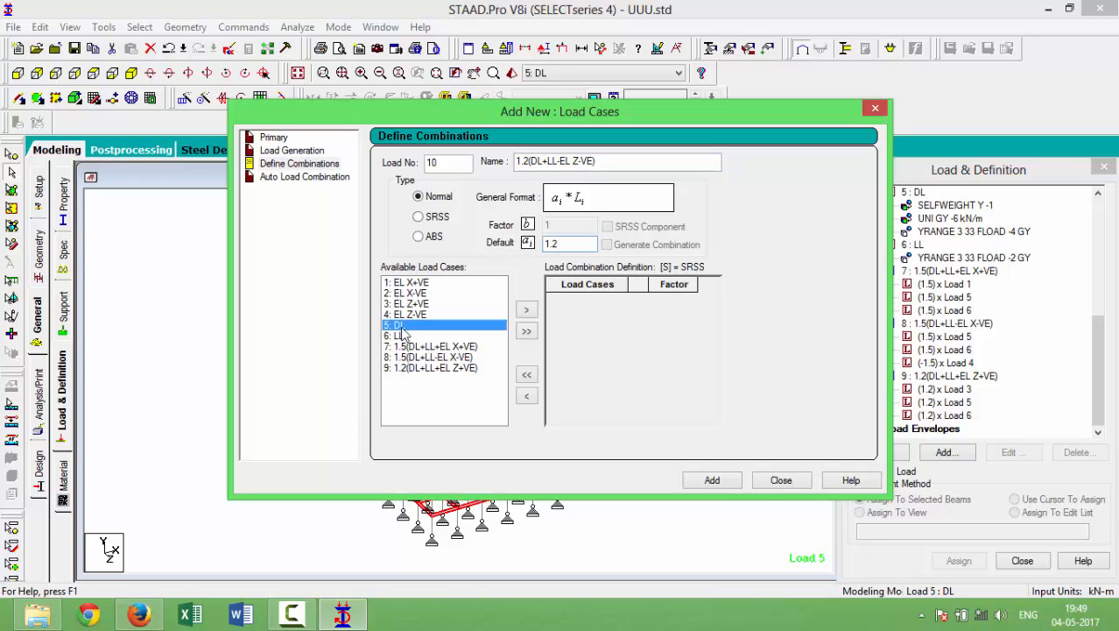
pyautogui.keyDown('shift'); pyautogui.click(405, 337); pyautogui.keyUp('shift')
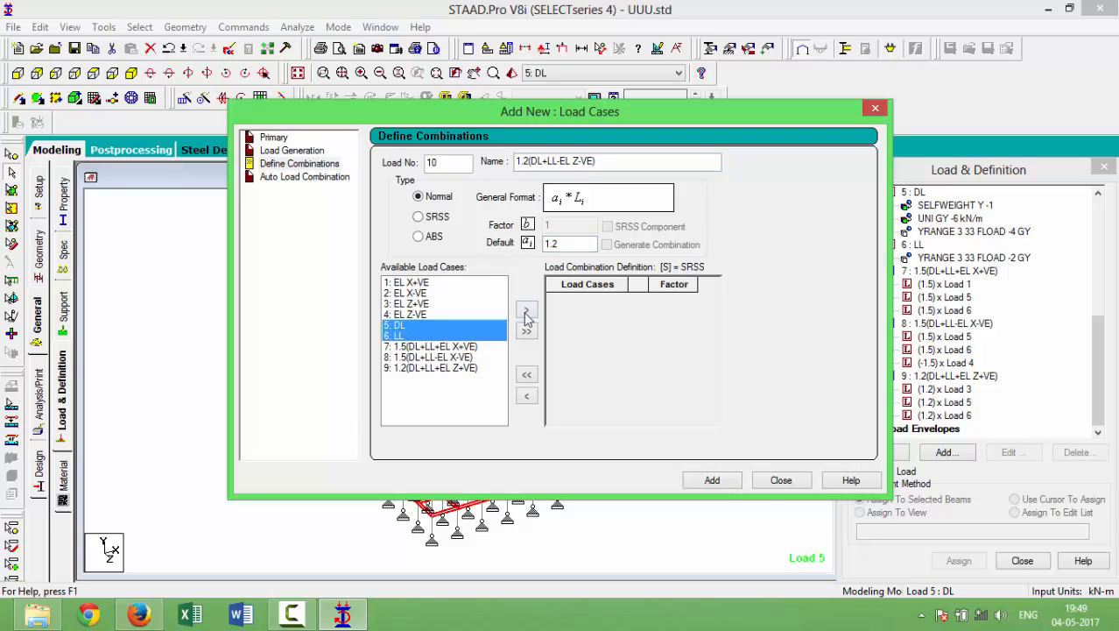
pyautogui.click(527, 312)
pyautogui.click(425, 314)
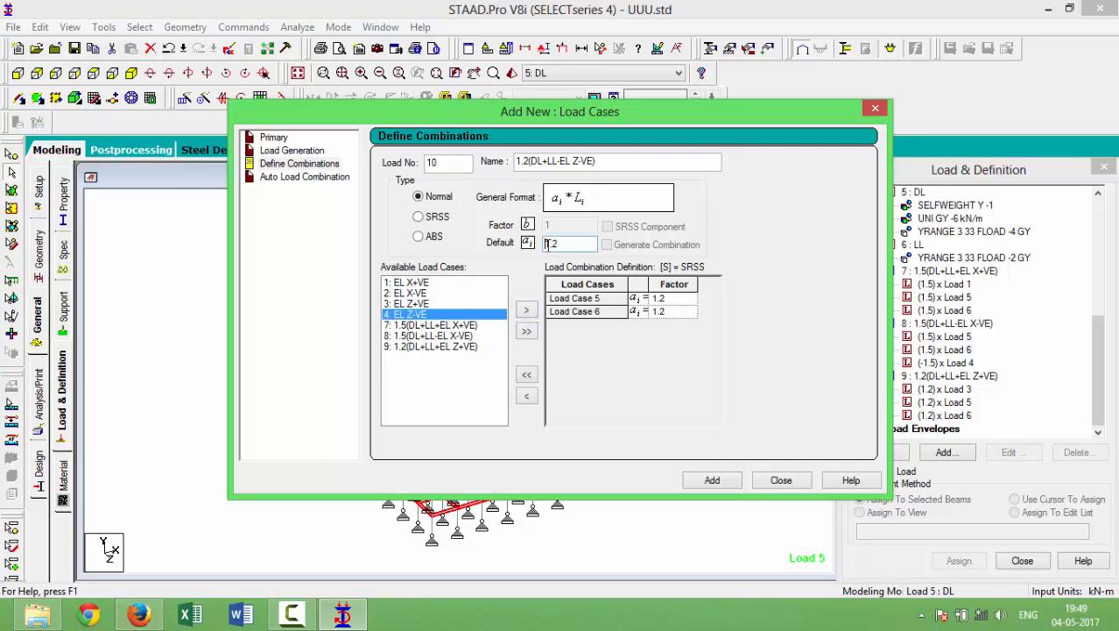
pyautogui.click(526, 312)
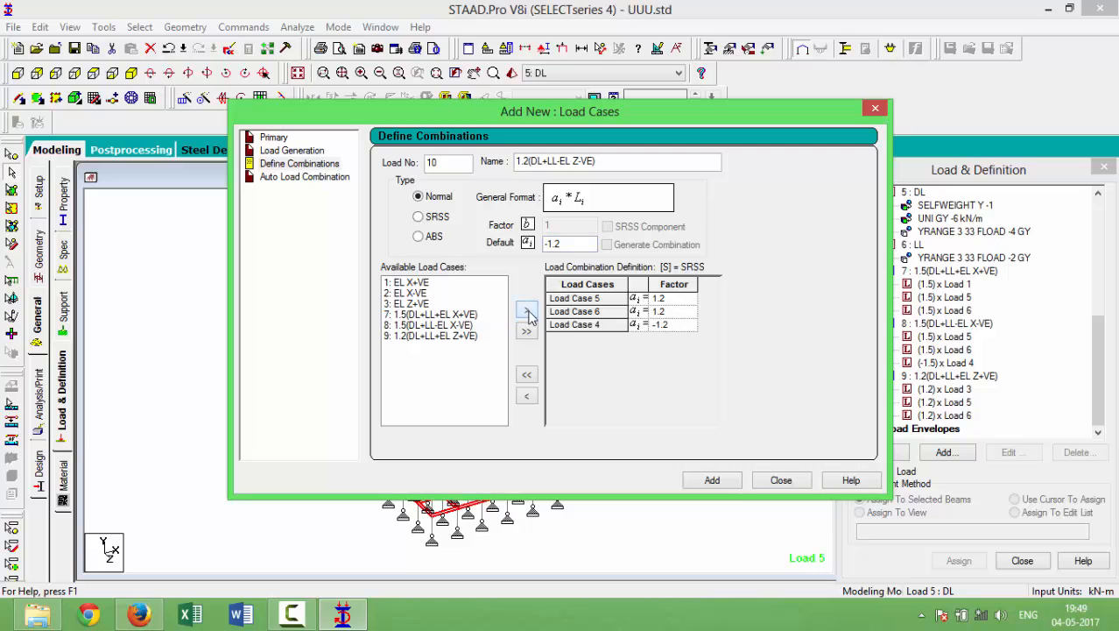
pyautogui.click(722, 482)
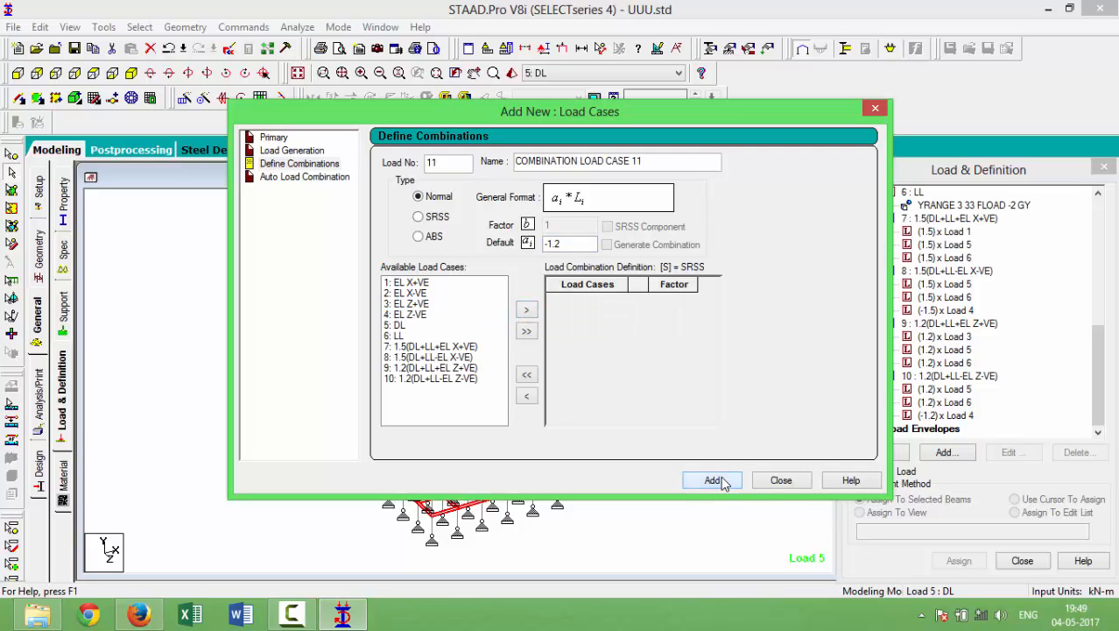
pyautogui.click(776, 482)
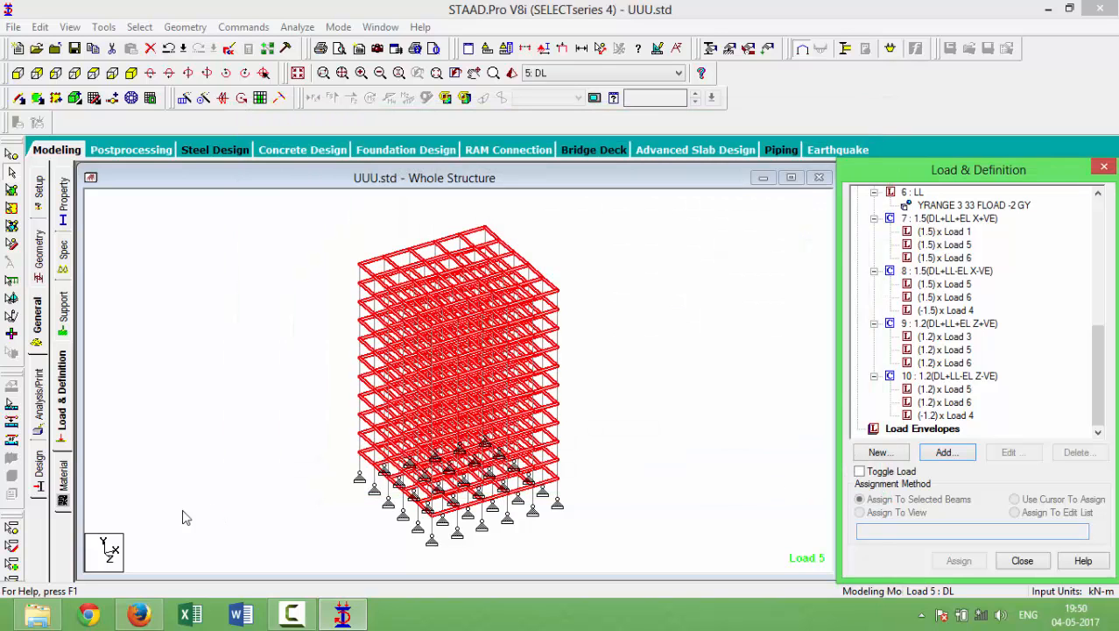
# Open the concrete design settings for the whole structure and set the current design code to IS456.
pyautogui.click(40, 480)
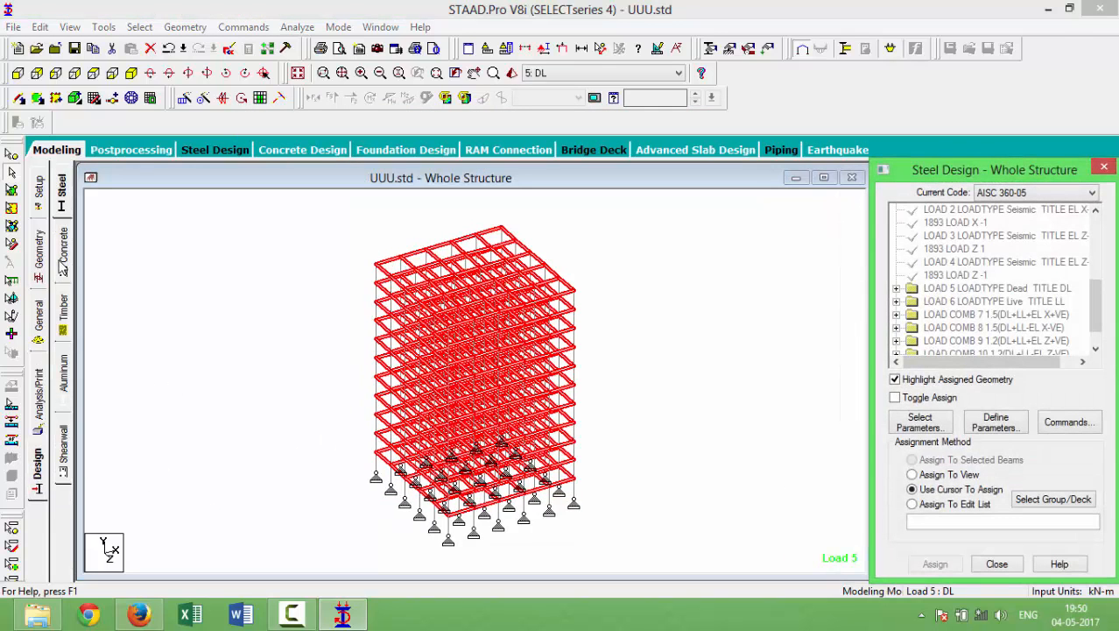
pyautogui.click(61, 265)
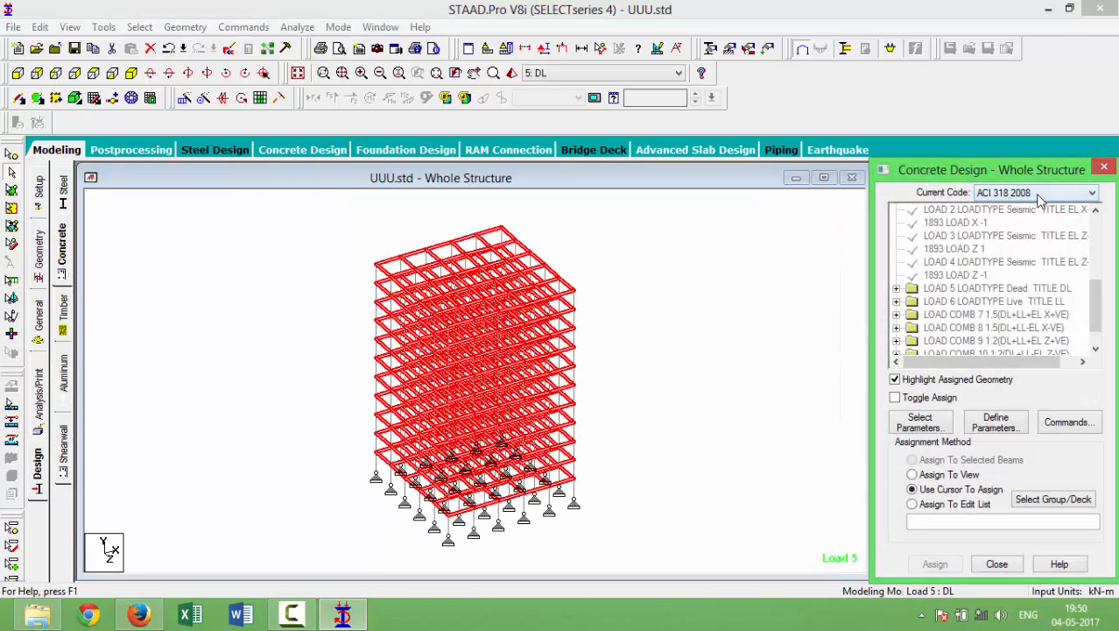
pyautogui.click(1038, 194)
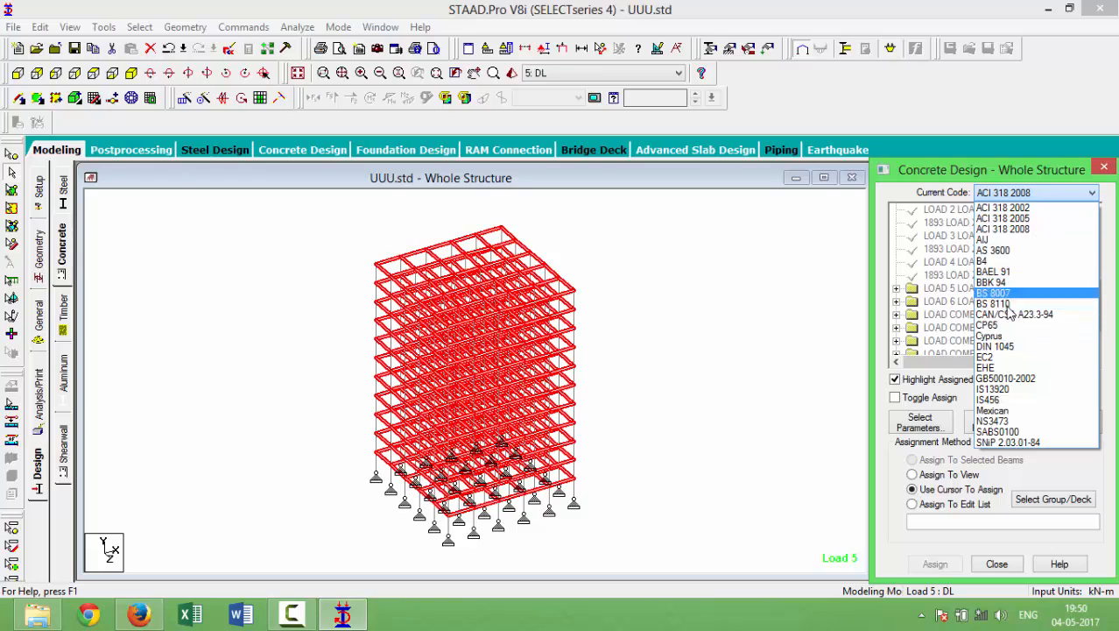
pyautogui.click(1003, 400)
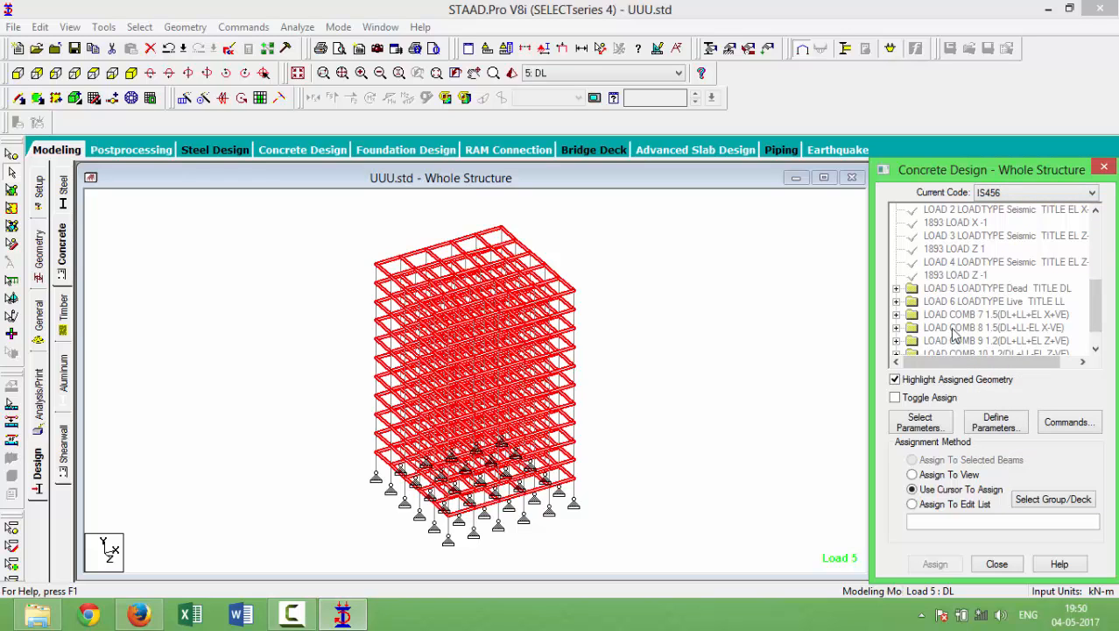
# Add the FC design parameter with a concrete compressive strength of 30000 kN/m2.
pyautogui.click(997, 424)
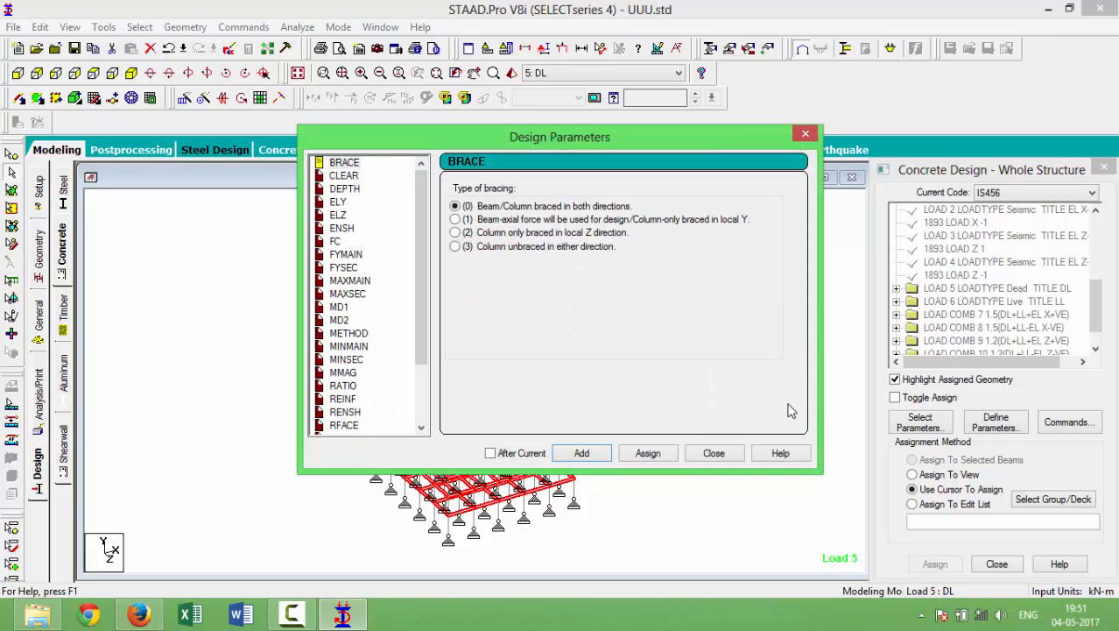
pyautogui.click(335, 242)
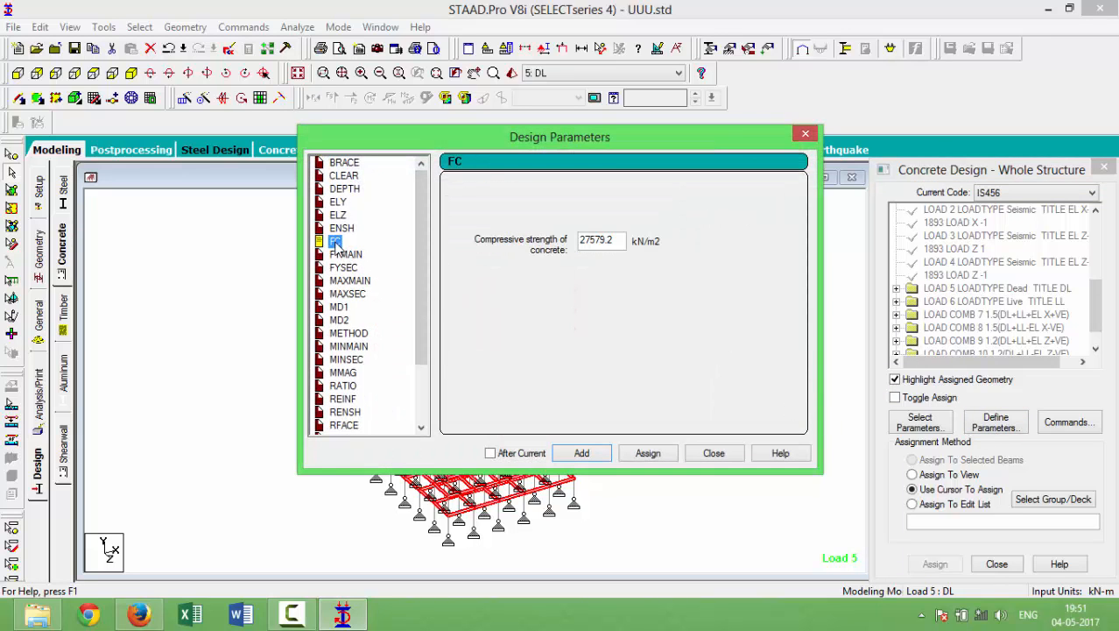
pyautogui.click(612, 241)
pyautogui.moveTo(612, 242); pyautogui.dragTo(555, 236)
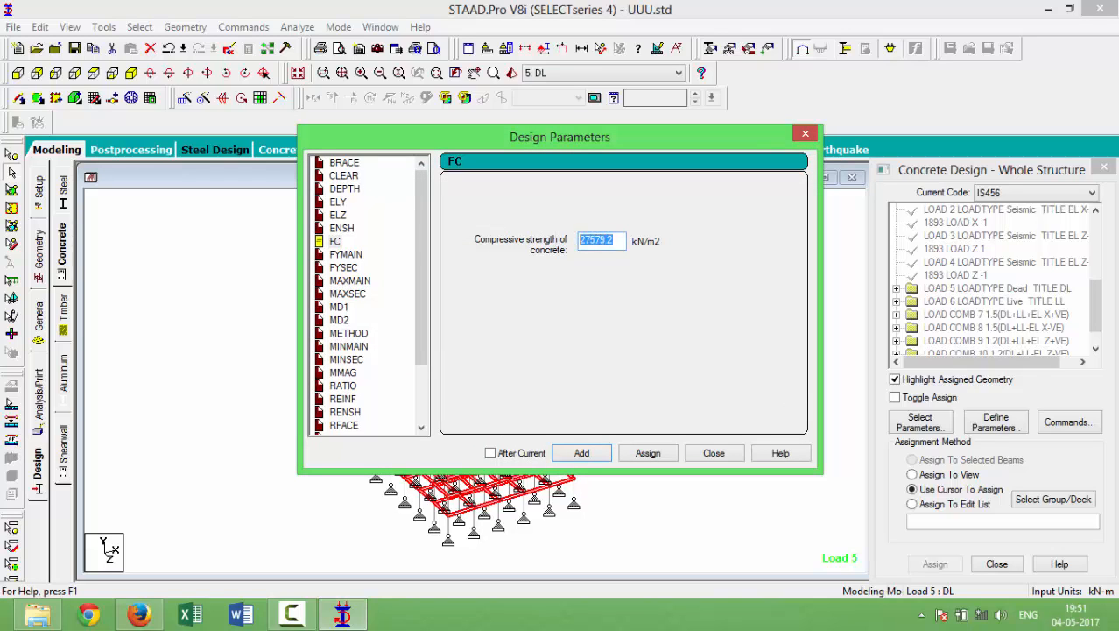
pyautogui.write('30000')
pyautogui.click(582, 444)
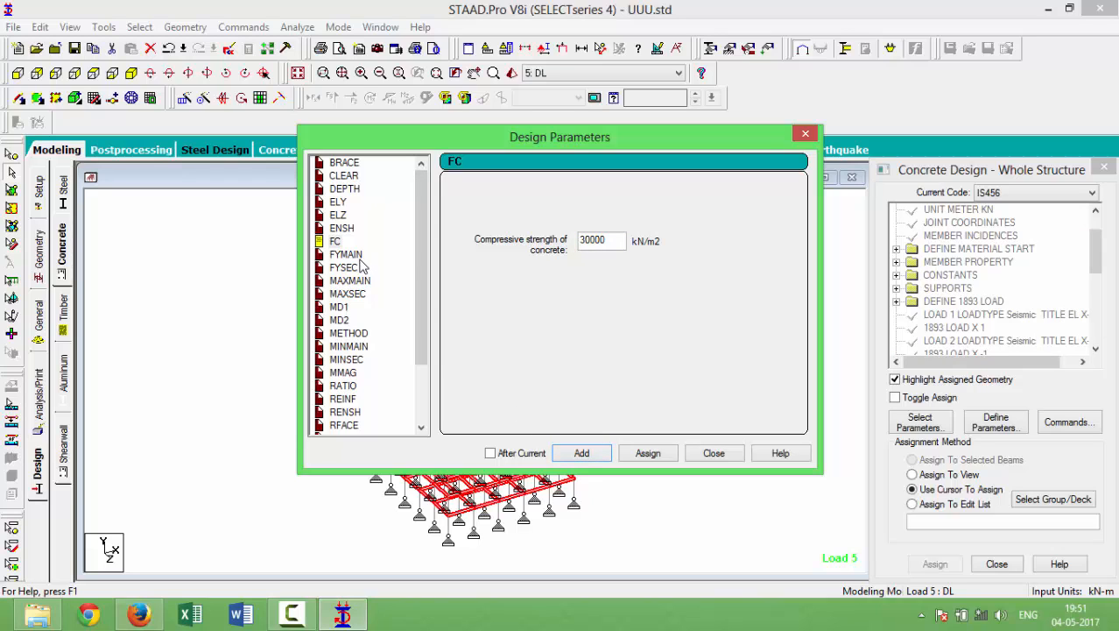
# Add the FYMAIN parameter with a main reinforcement yield strength of 415000 kN/m2.
pyautogui.click(356, 256)
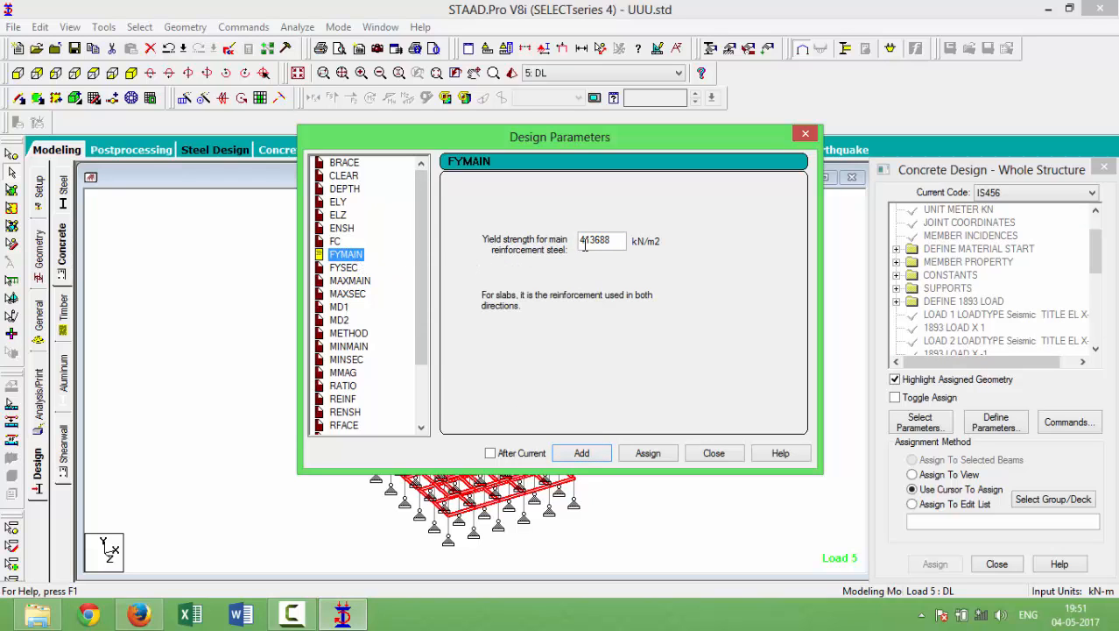
pyautogui.moveTo(616, 240); pyautogui.dragTo(578, 240)
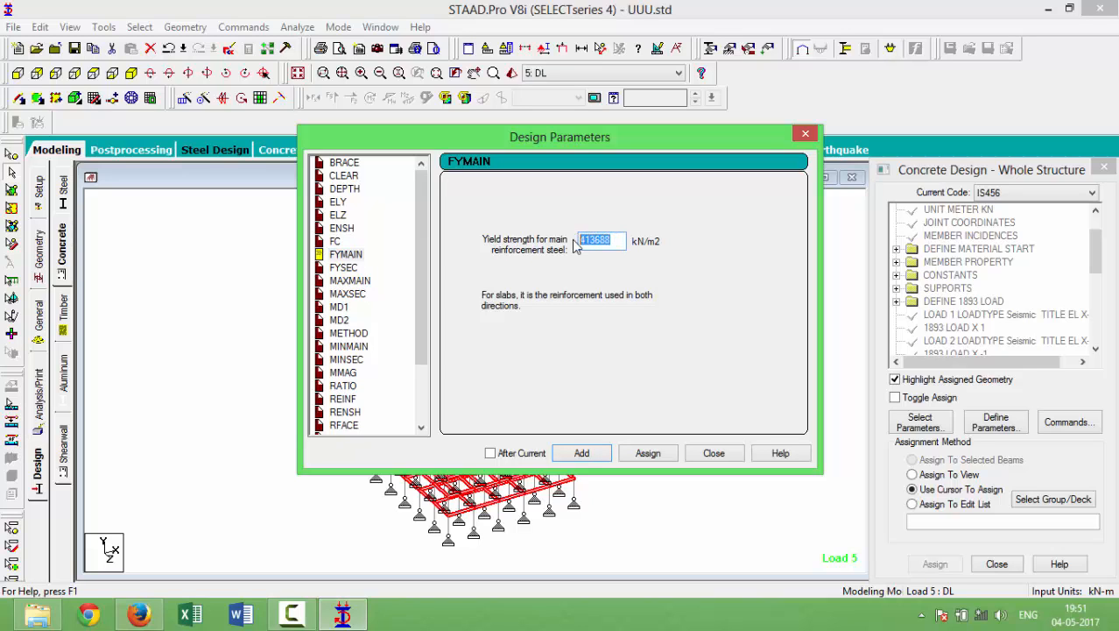
pyautogui.write('415000')
pyautogui.click(583, 453)
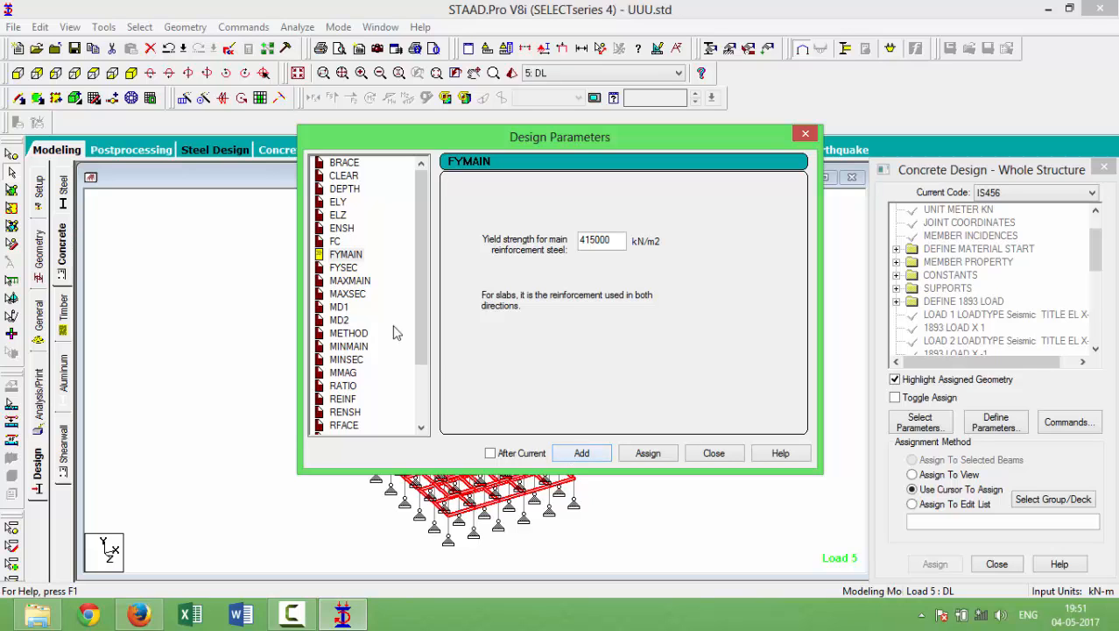
# Add the FYSEC parameter with a shear reinforcement yield strength of 415000 kN/m2.
pyautogui.click(352, 270)
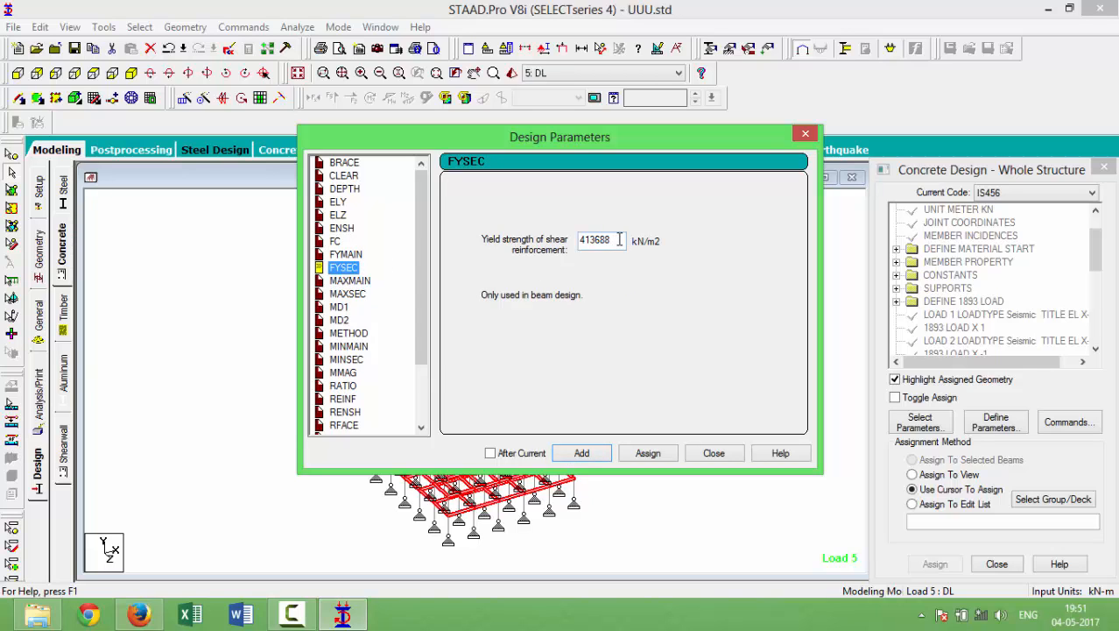
pyautogui.moveTo(623, 239); pyautogui.dragTo(577, 247)
pyautogui.write('4')
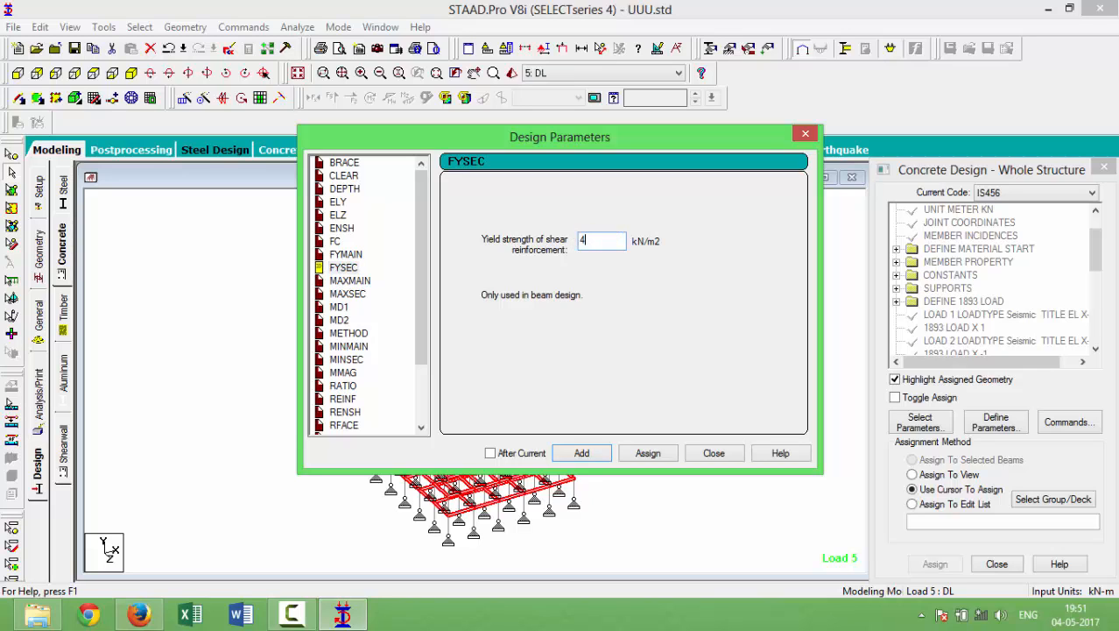
pyautogui.write('15000')
pyautogui.click(594, 457)
# Add the RATIO parameter with a maximum longitudinal reinforcement of 3 percent and finish defining parameters.
pyautogui.click(345, 387)
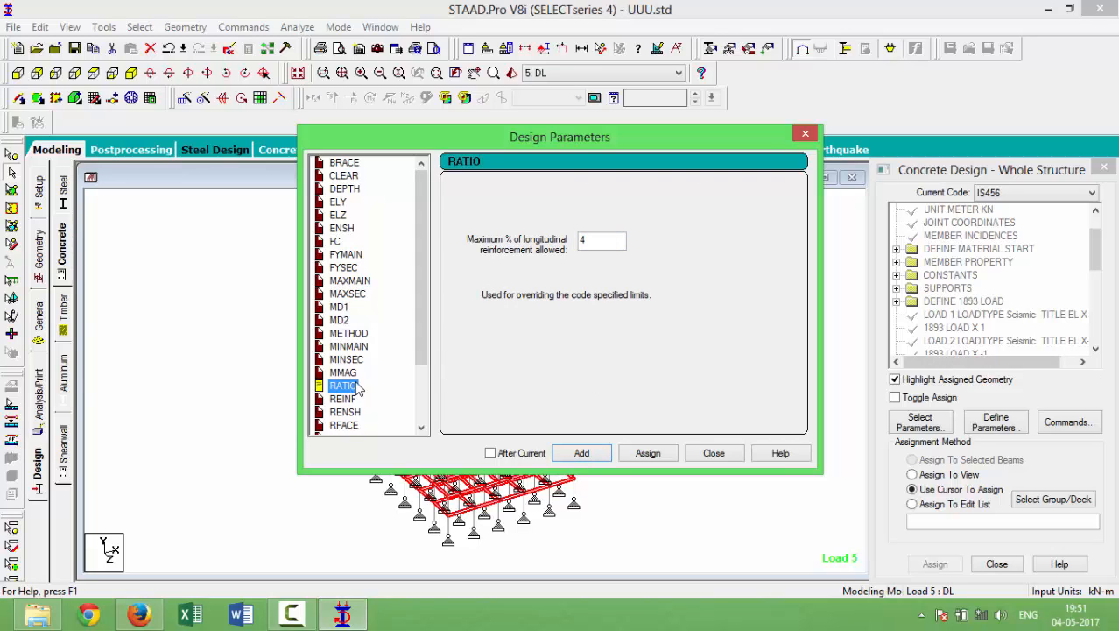
pyautogui.moveTo(597, 236); pyautogui.dragTo(575, 239)
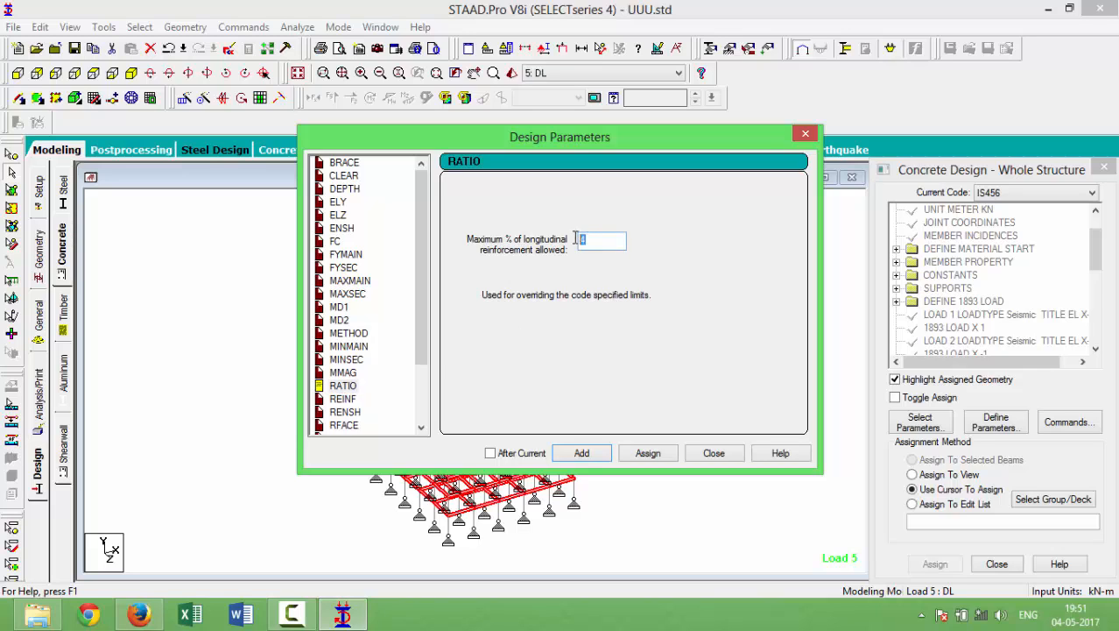
pyautogui.write('3')
pyautogui.click(589, 455)
pyautogui.click(713, 453)
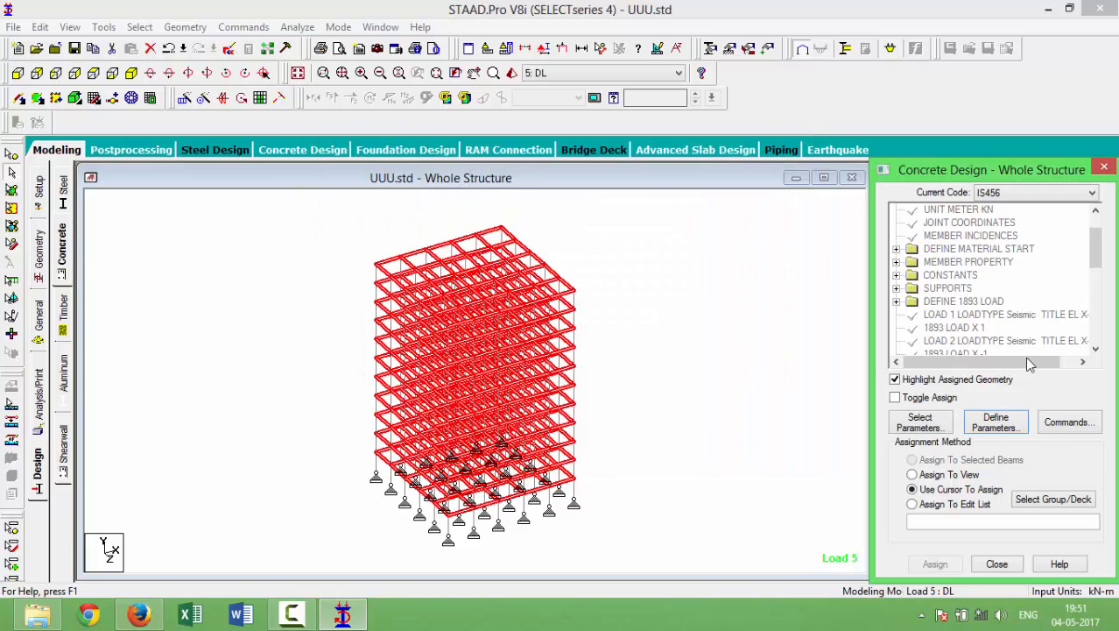
# Add the DESIGN BEAM and DESIGN COLUMN commands to the concrete design.
pyautogui.click(1068, 422)
pyautogui.click(693, 256)
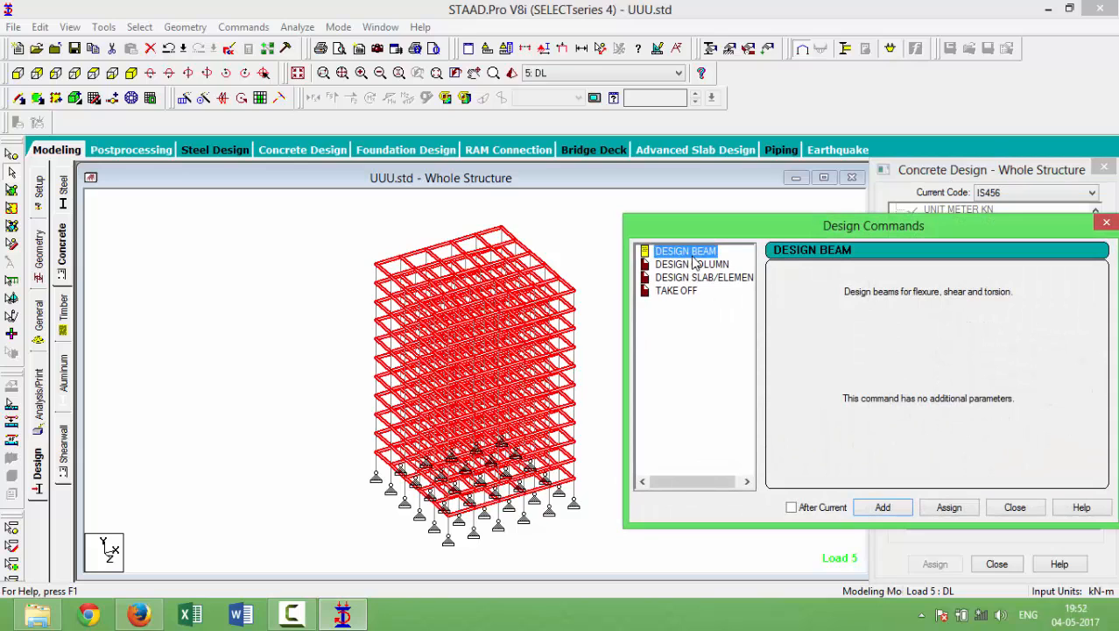
pyautogui.click(882, 507)
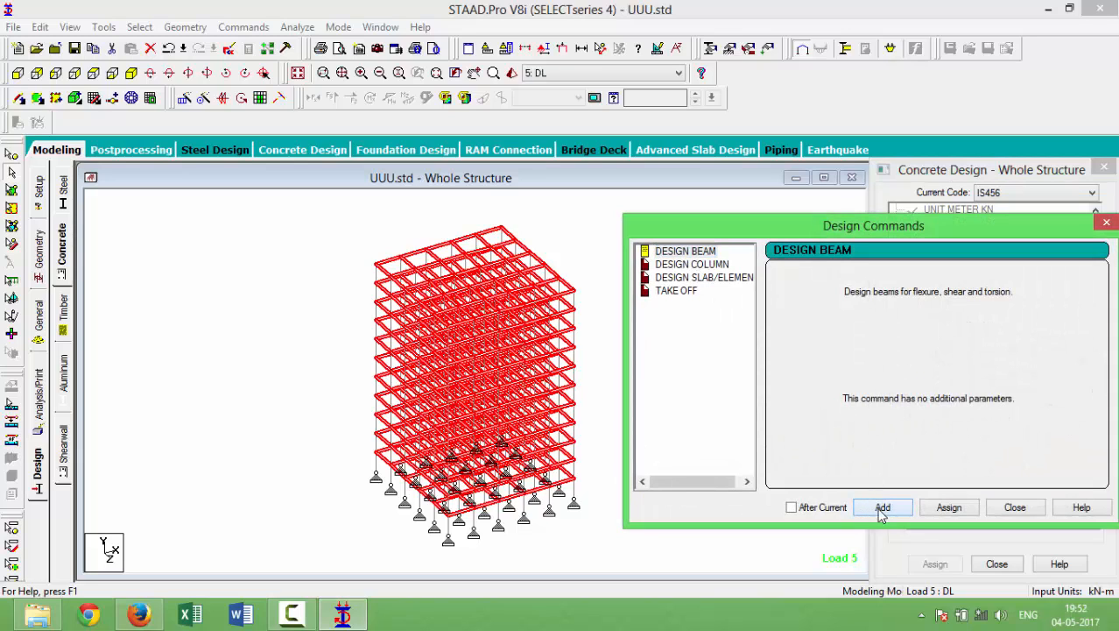
pyautogui.click(691, 264)
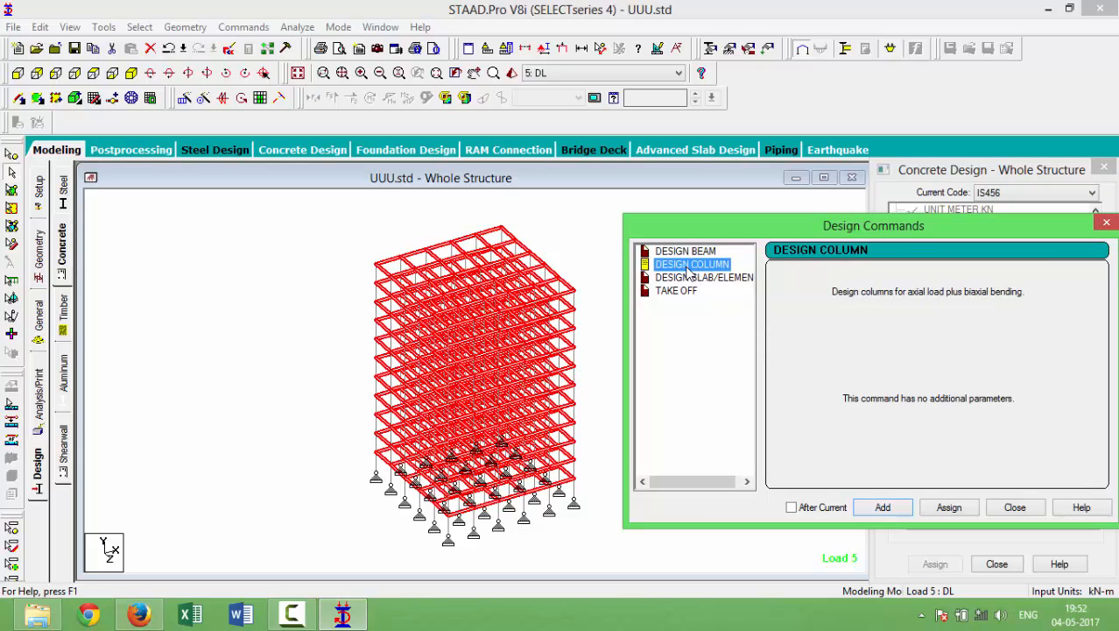
pyautogui.click(893, 511)
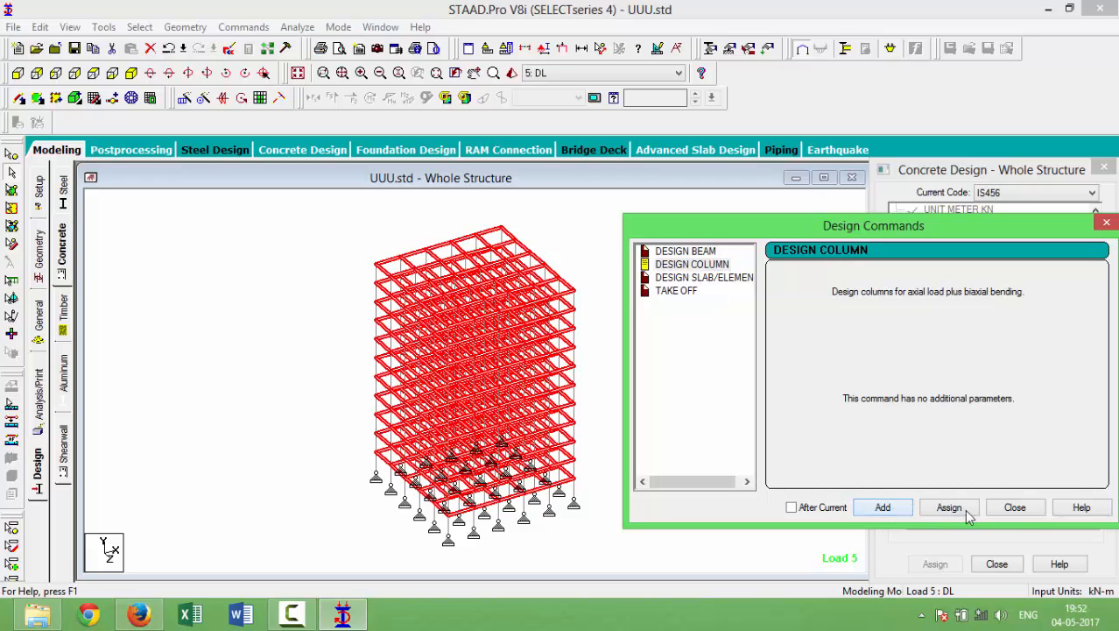
pyautogui.click(1015, 507)
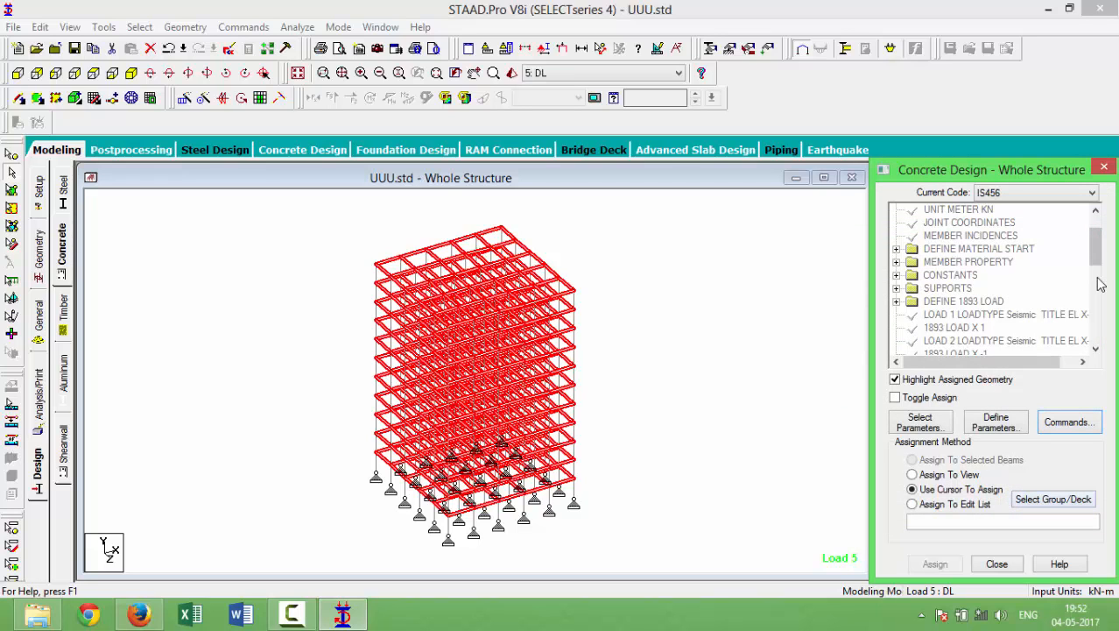
# Add the TAKE OFF command for concrete volume and reinforcement weight to the concrete design.
pyautogui.click(1064, 425)
pyautogui.click(686, 291)
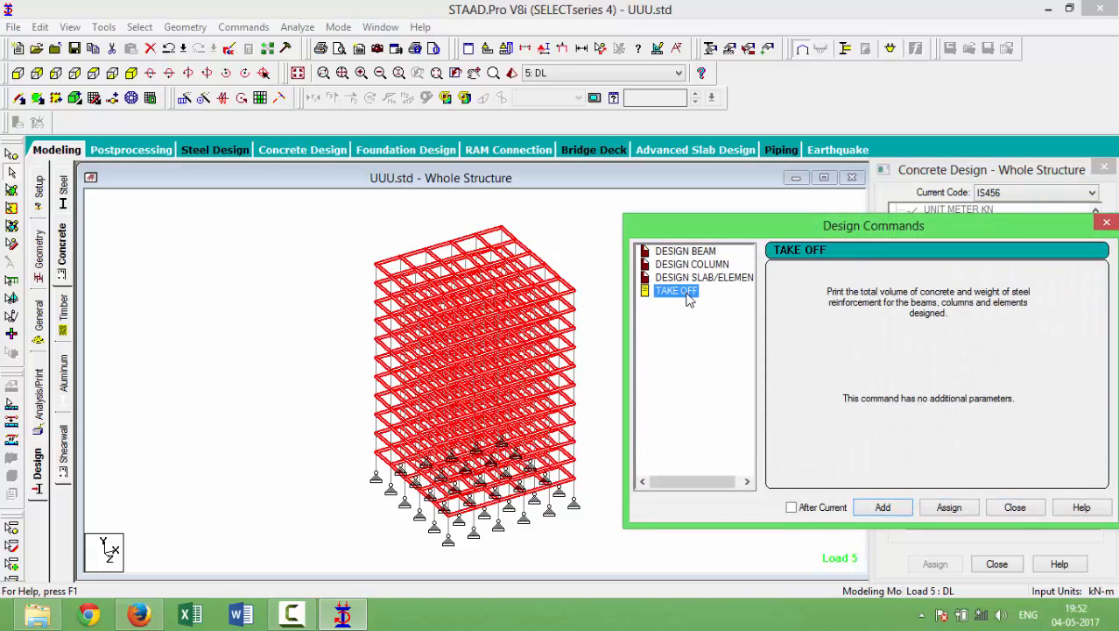
pyautogui.click(893, 511)
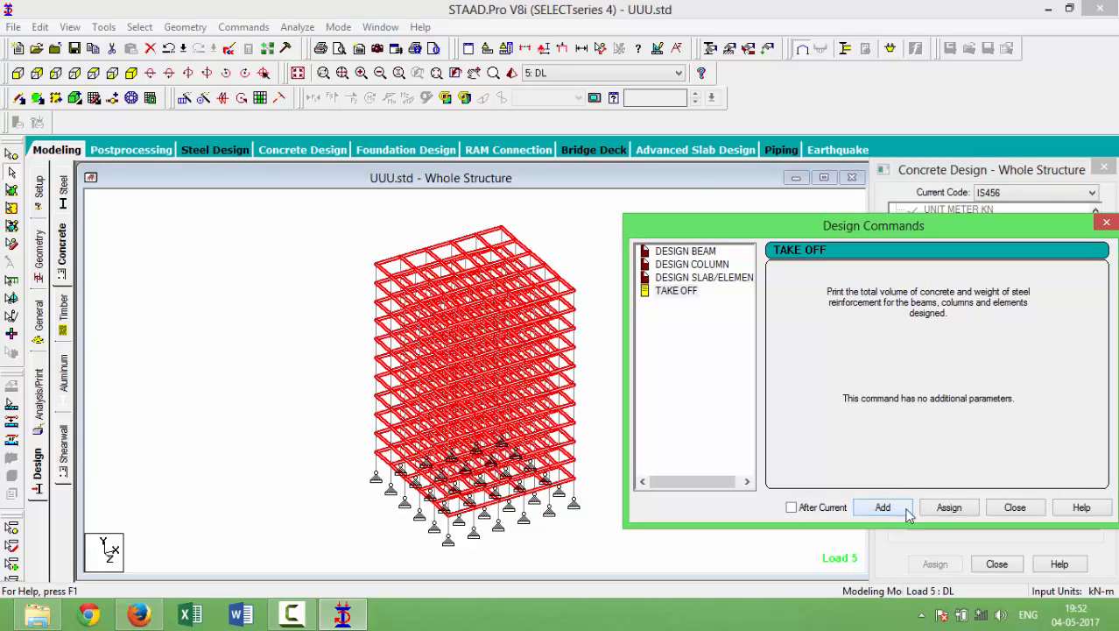
pyautogui.click(1014, 508)
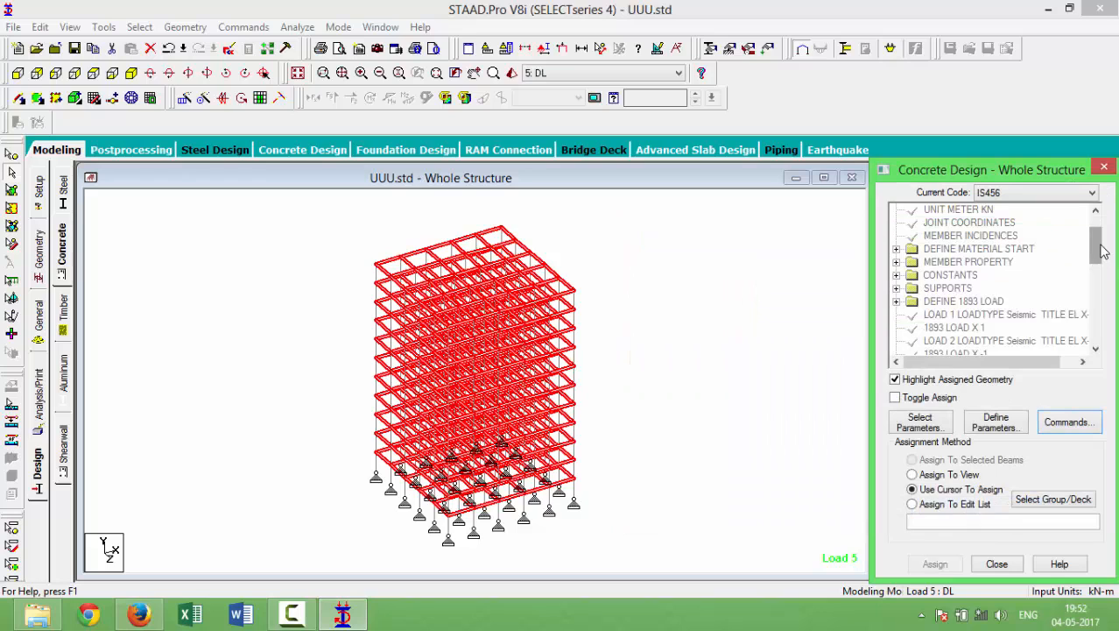
# Assign the FC 30000 parameter to all members of the structure.
pyautogui.moveTo(1109, 256); pyautogui.dragTo(1098, 314)
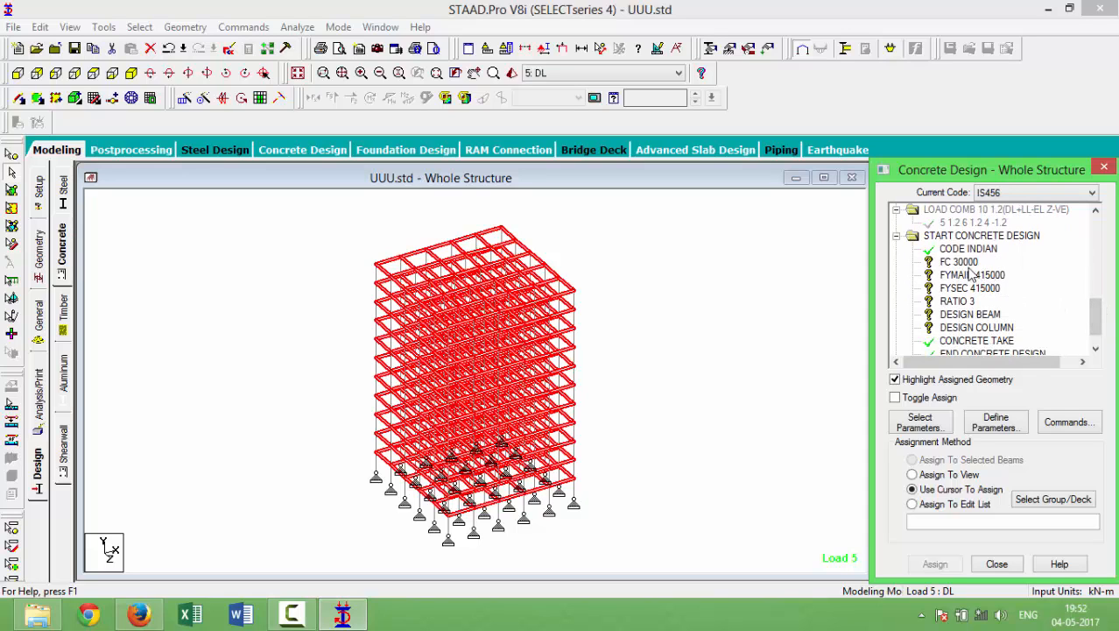
pyautogui.click(959, 262)
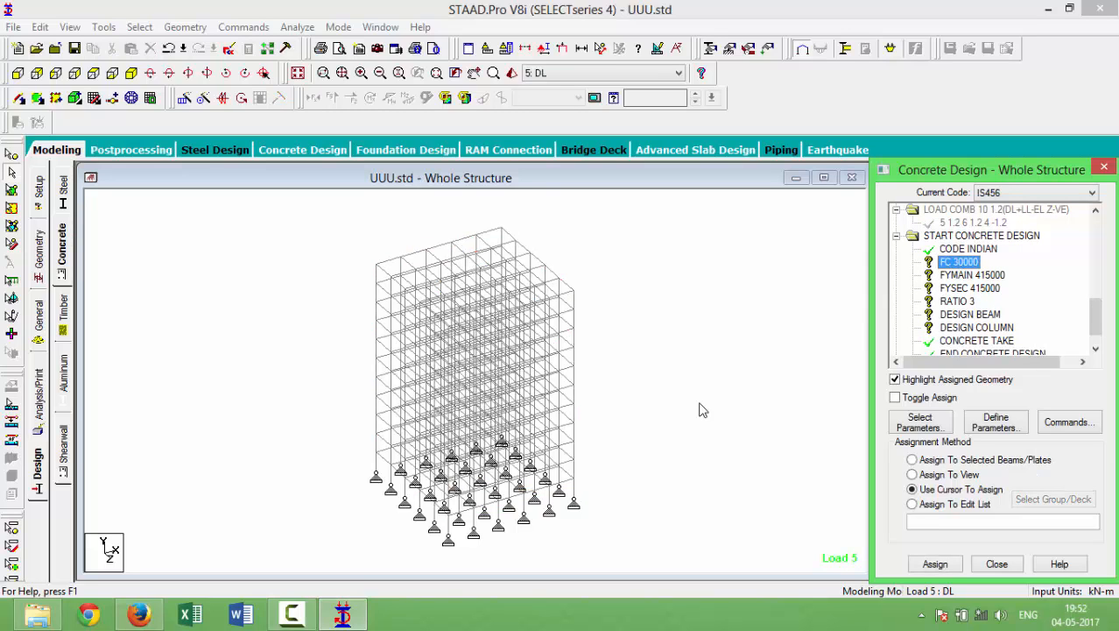
pyautogui.click(670, 392)
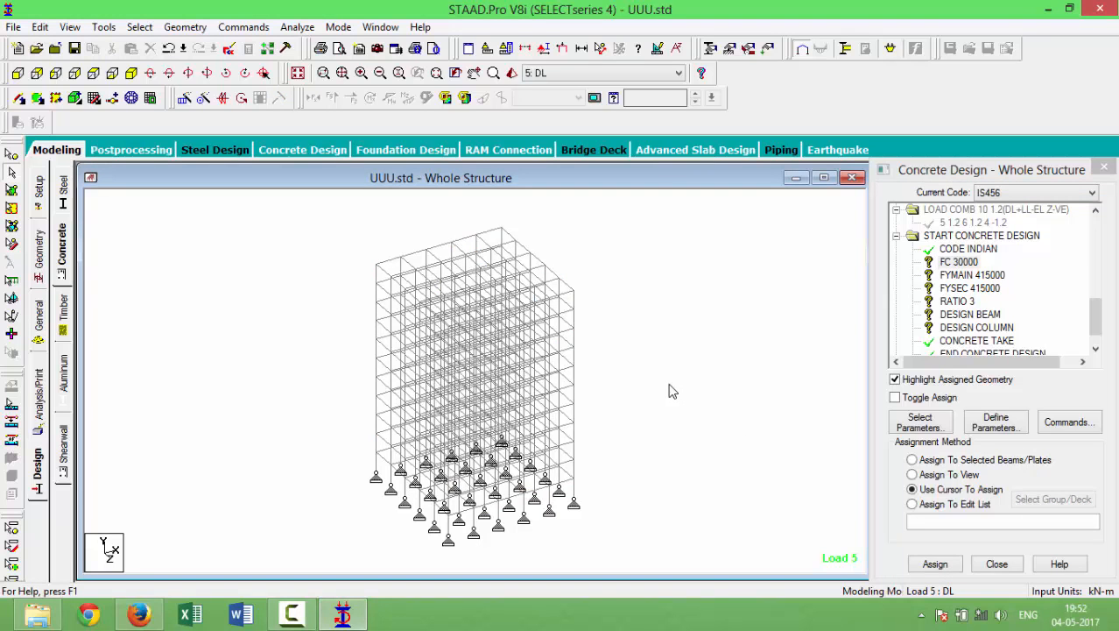
pyautogui.hotkey('ctrl', 'a')
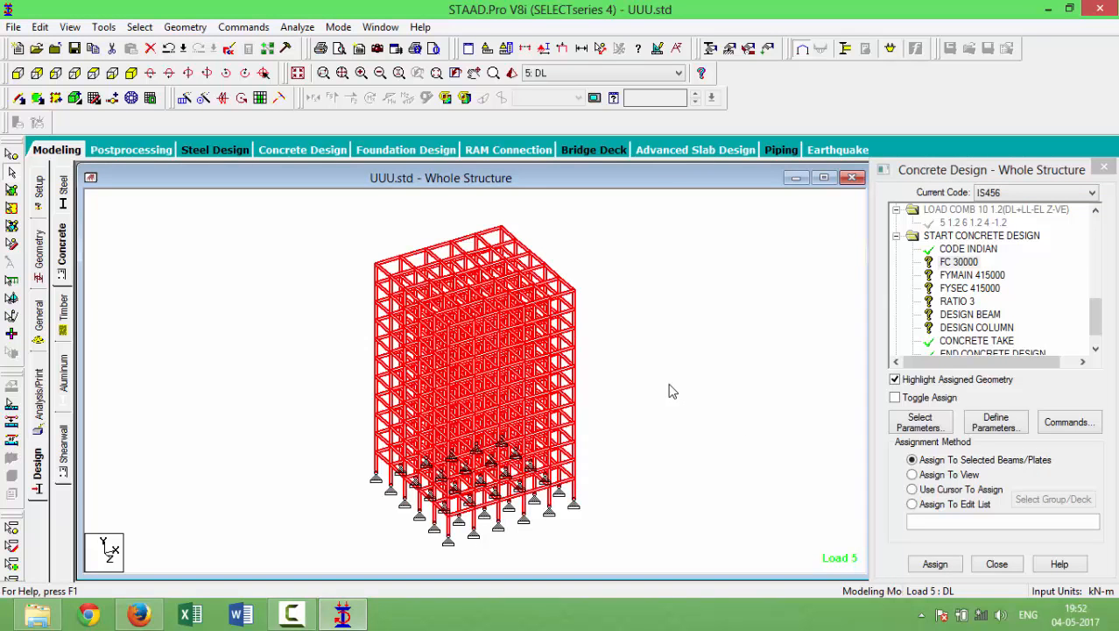
pyautogui.click(932, 564)
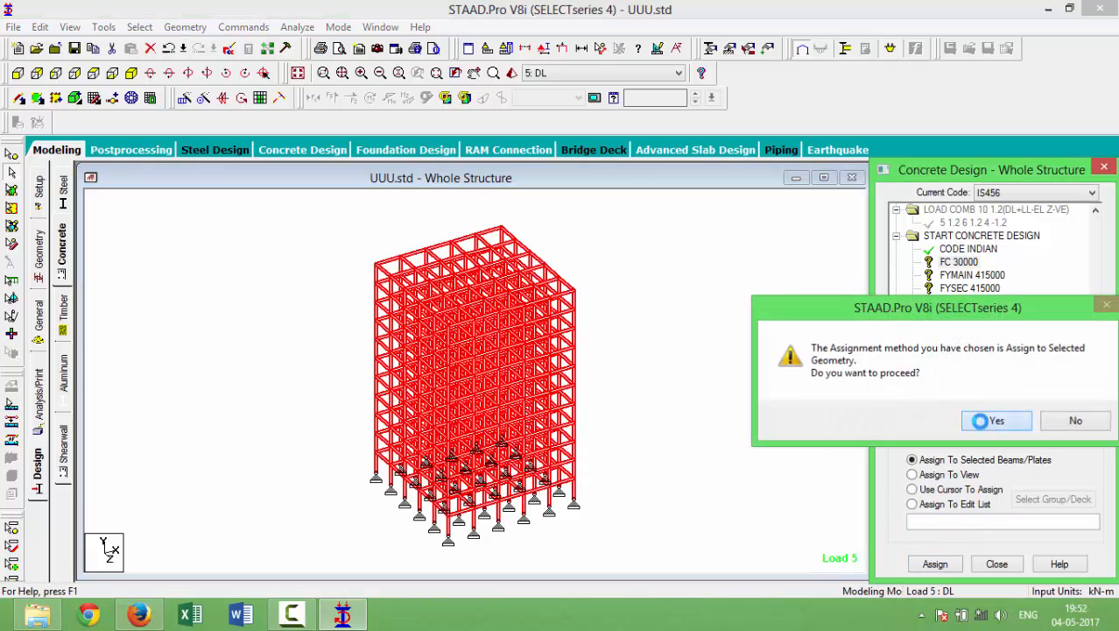
pyautogui.click(983, 420)
# Assign the FYMAIN 415000 parameter to all members of the structure.
pyautogui.click(965, 276)
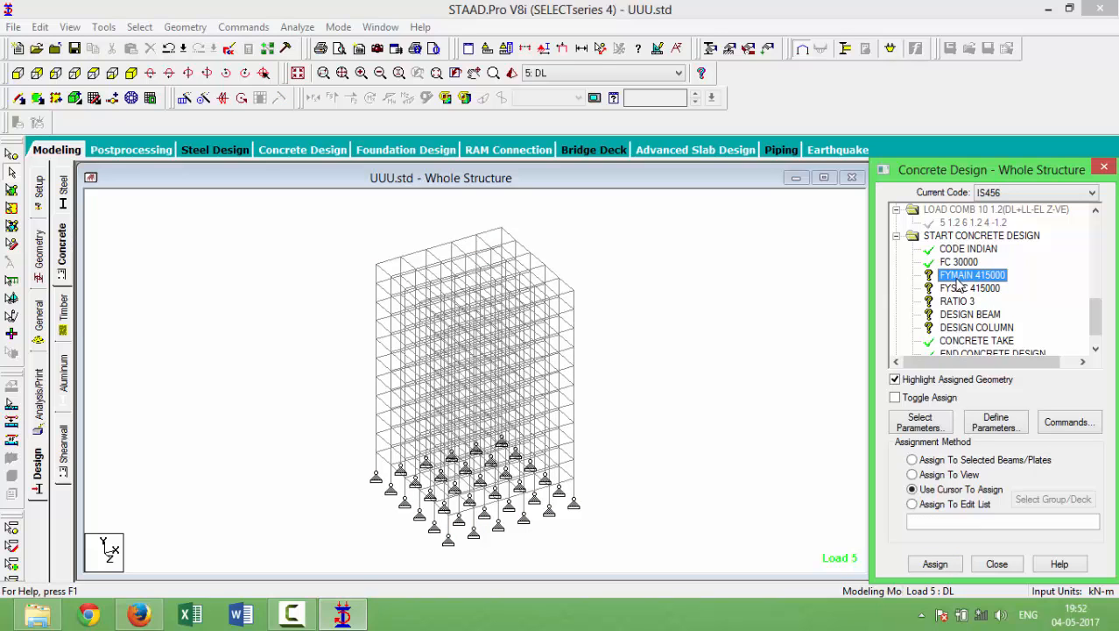
pyautogui.click(745, 365)
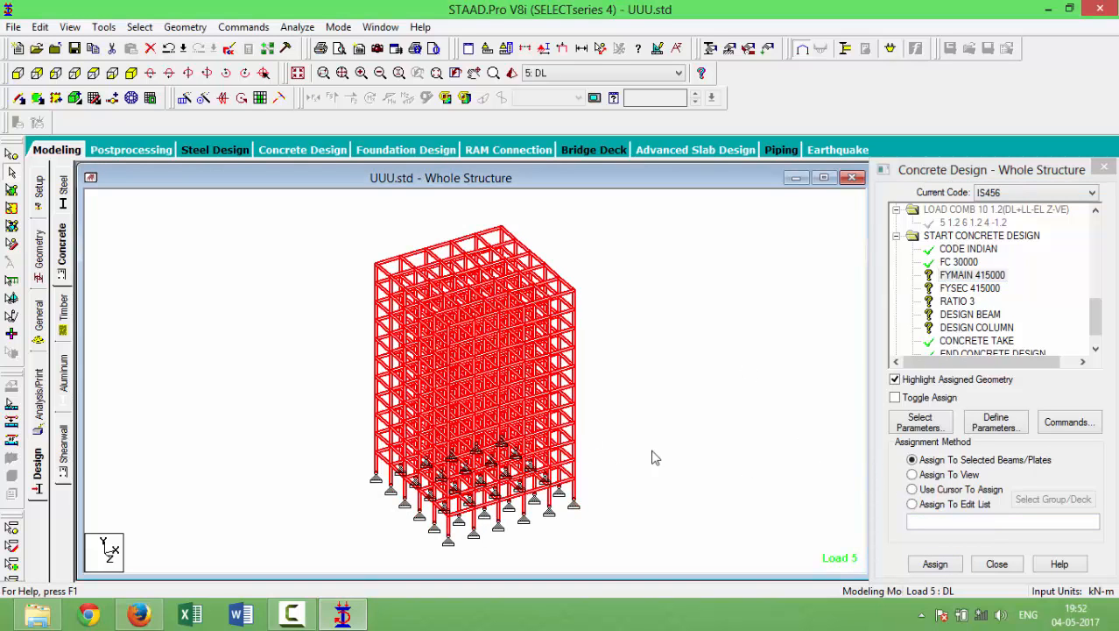
pyautogui.click(932, 564)
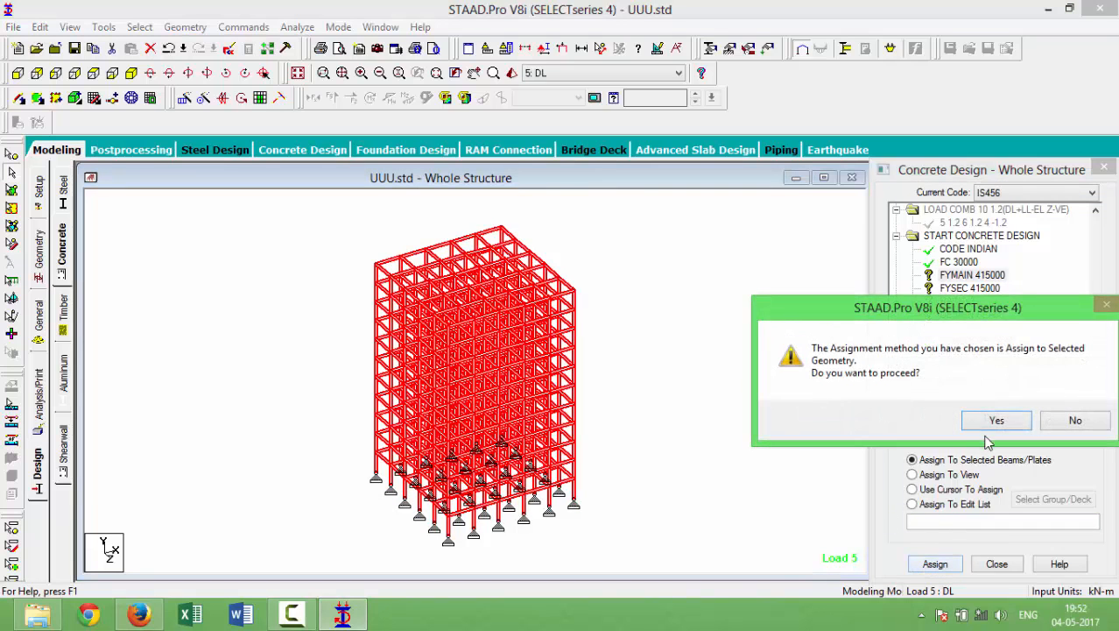
pyautogui.click(997, 420)
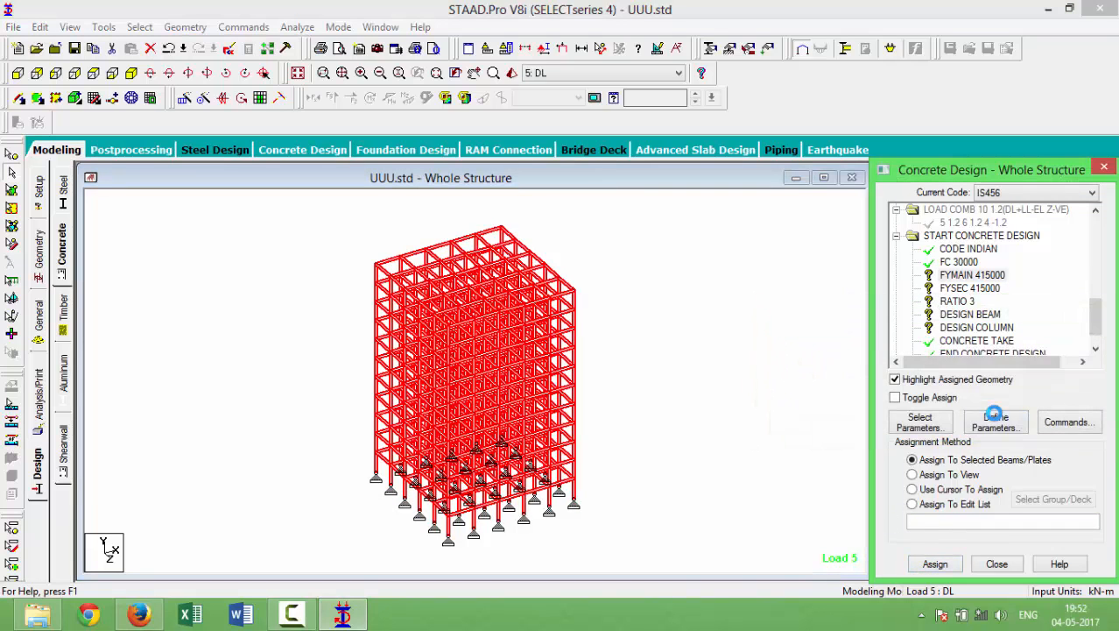
# Assign the FYSEC 415000 parameter to all members of the structure.
pyautogui.click(969, 292)
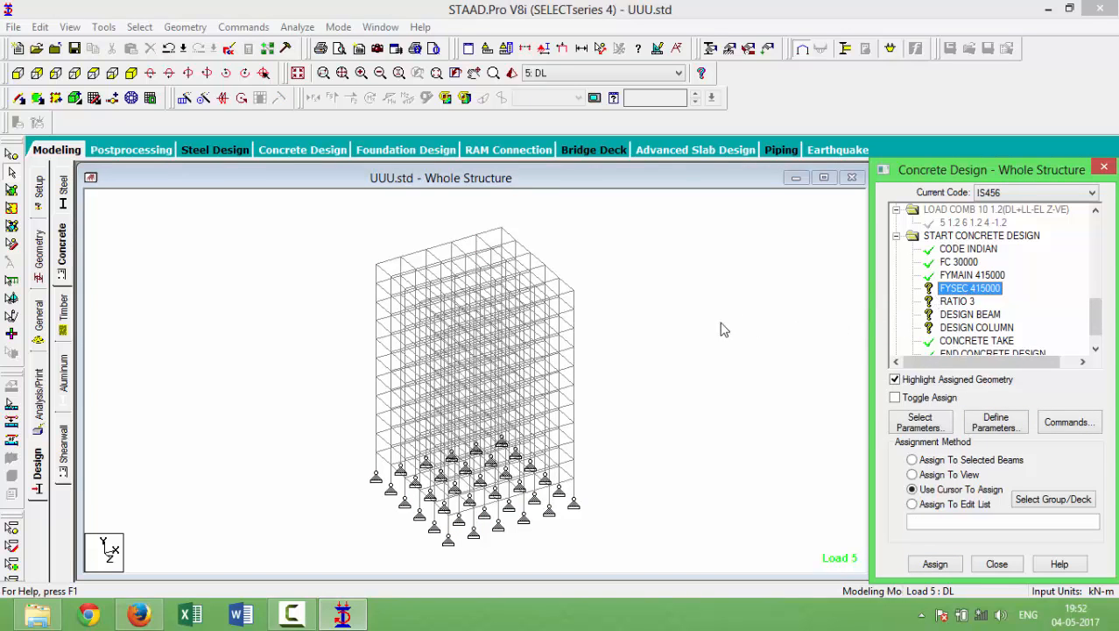
pyautogui.click(704, 354)
pyautogui.hotkey('ctrl', 'a')
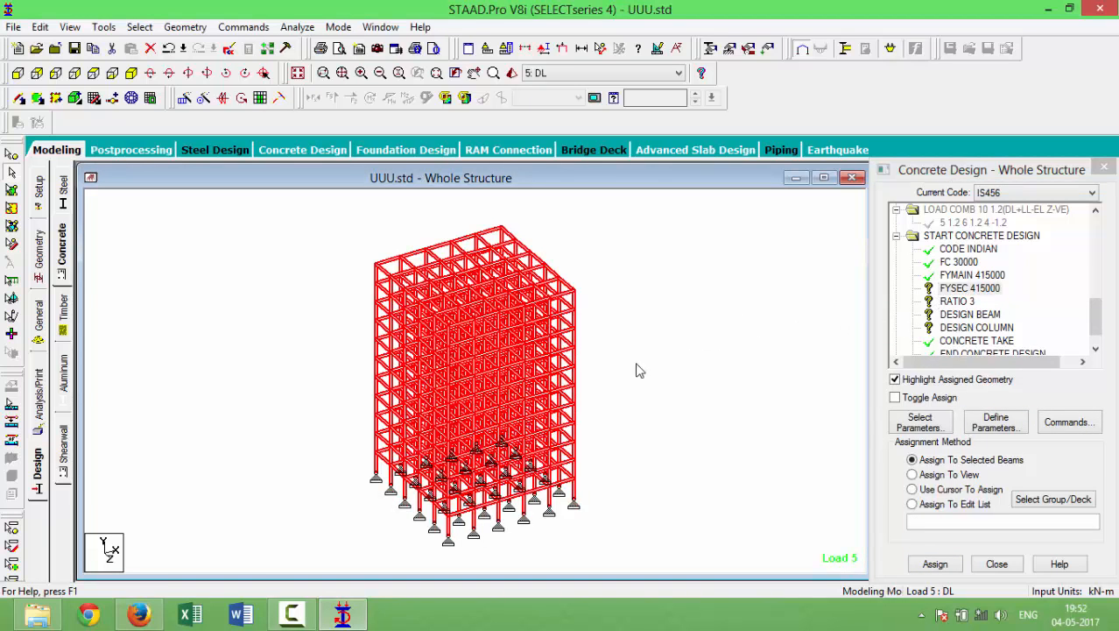
pyautogui.click(935, 564)
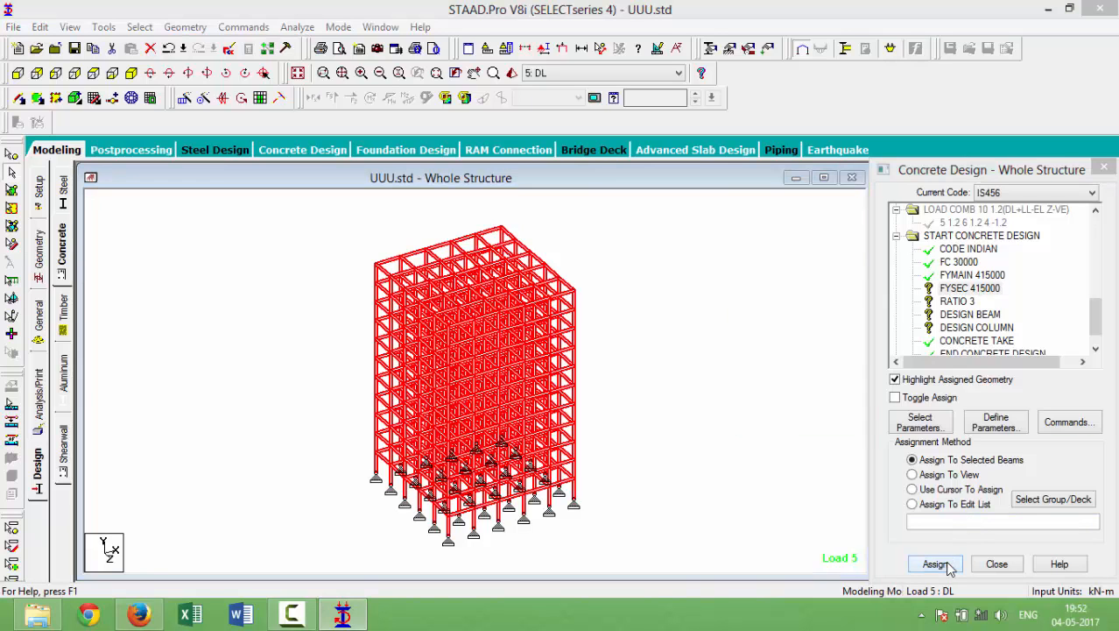
pyautogui.click(992, 413)
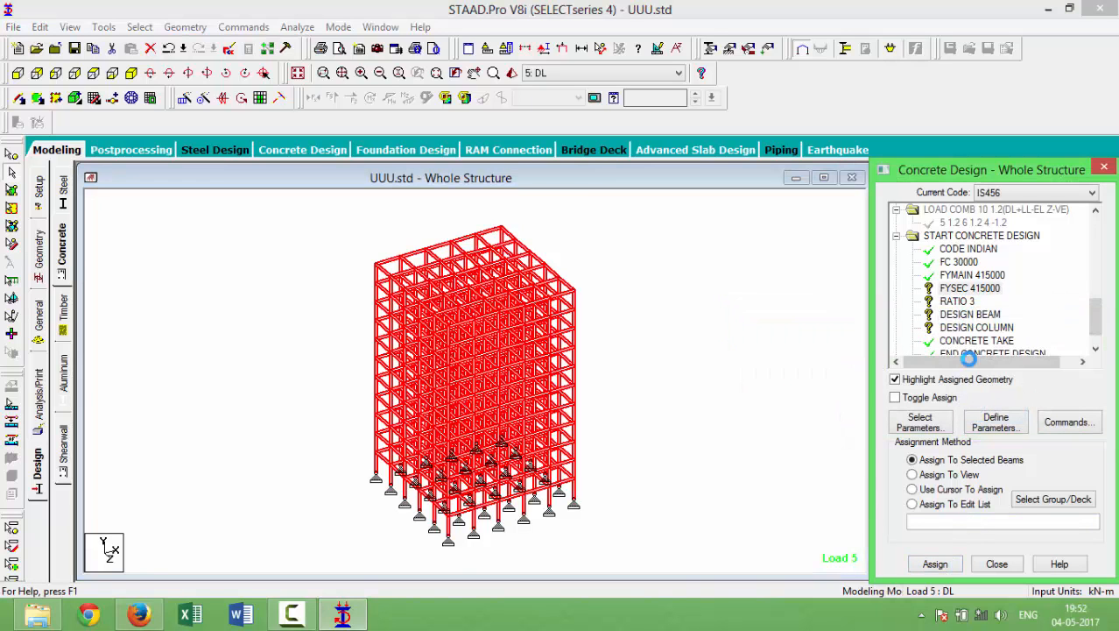
# Assign the RATIO 3 parameter to all members of the structure.
pyautogui.click(959, 302)
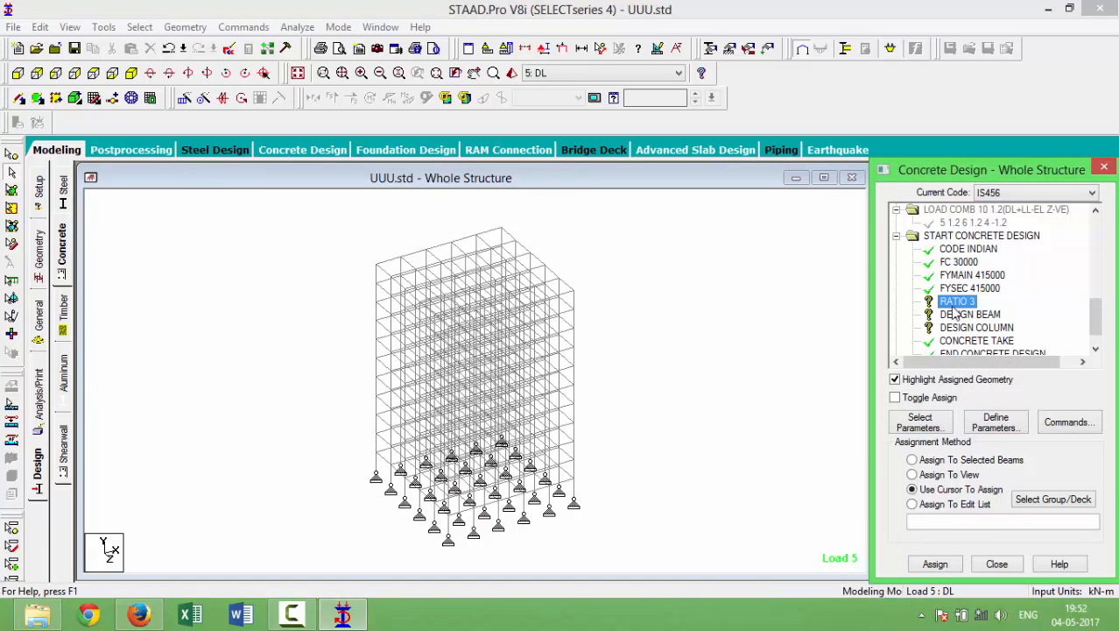
pyautogui.click(692, 376)
pyautogui.hotkey('ctrl', 'a')
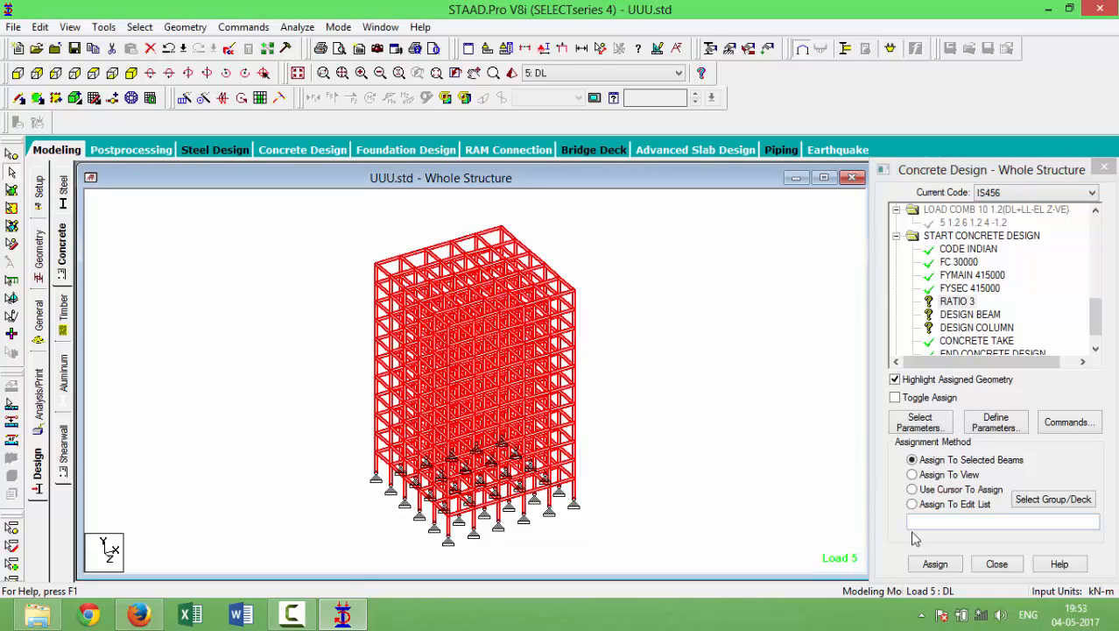
pyautogui.click(932, 563)
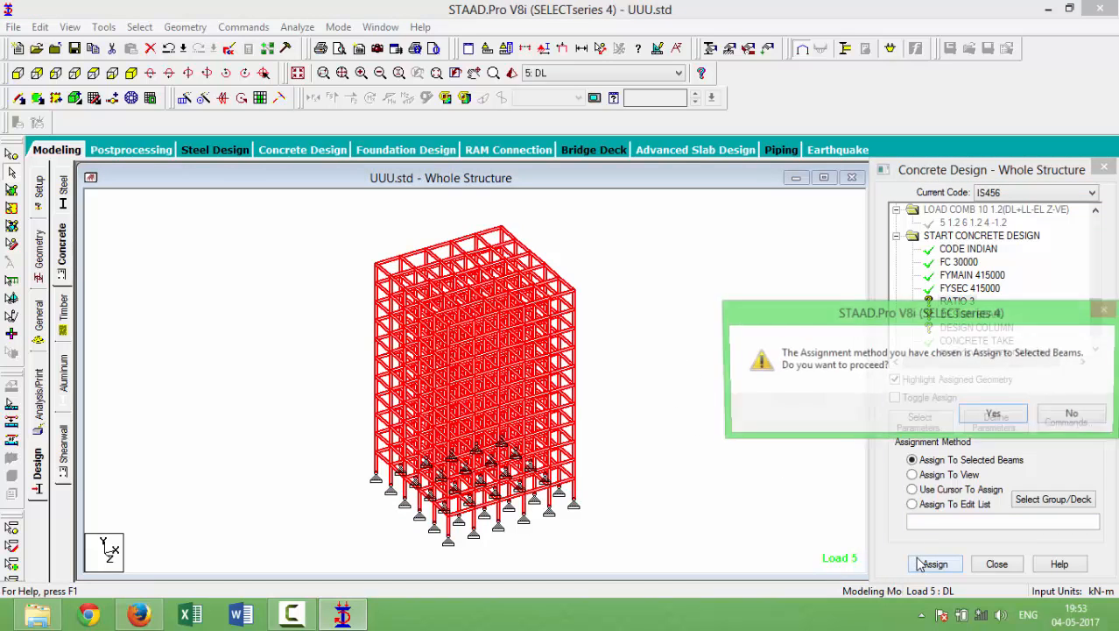
pyautogui.click(993, 417)
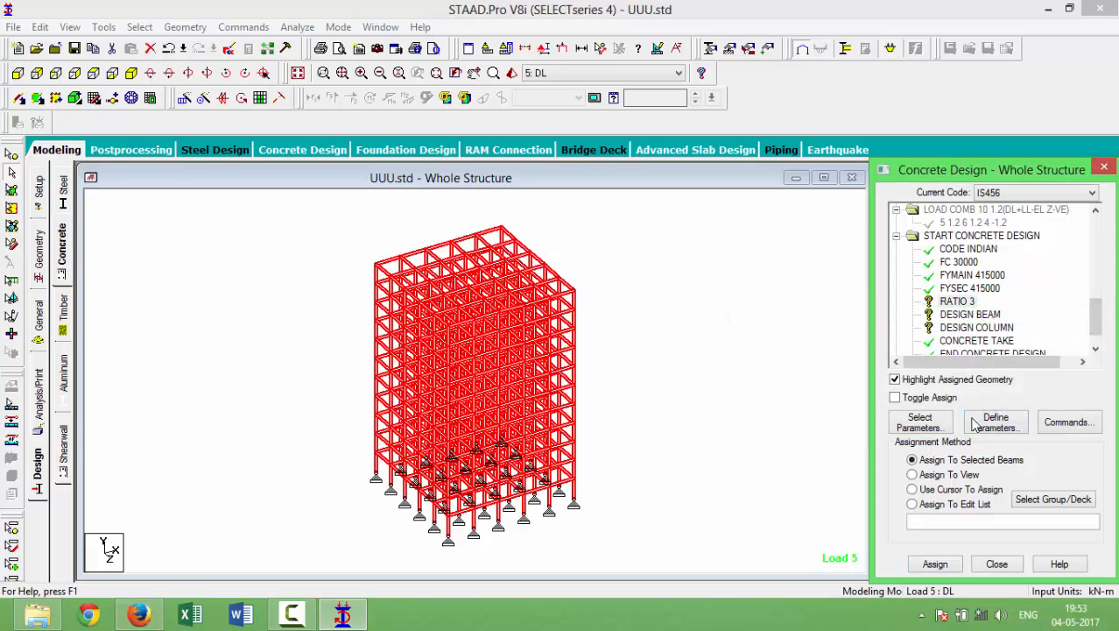
# Assign the DESIGN BEAM command to all beams parallel to the X and Z axes.
pyautogui.click(953, 317)
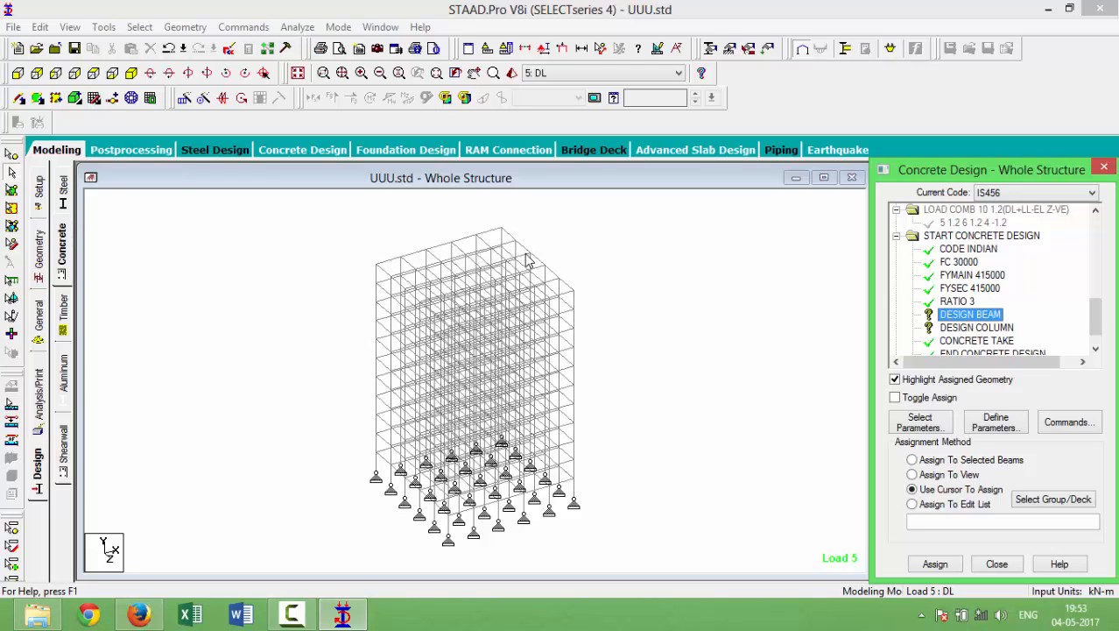
pyautogui.click(138, 27)
pyautogui.moveTo(214, 323)
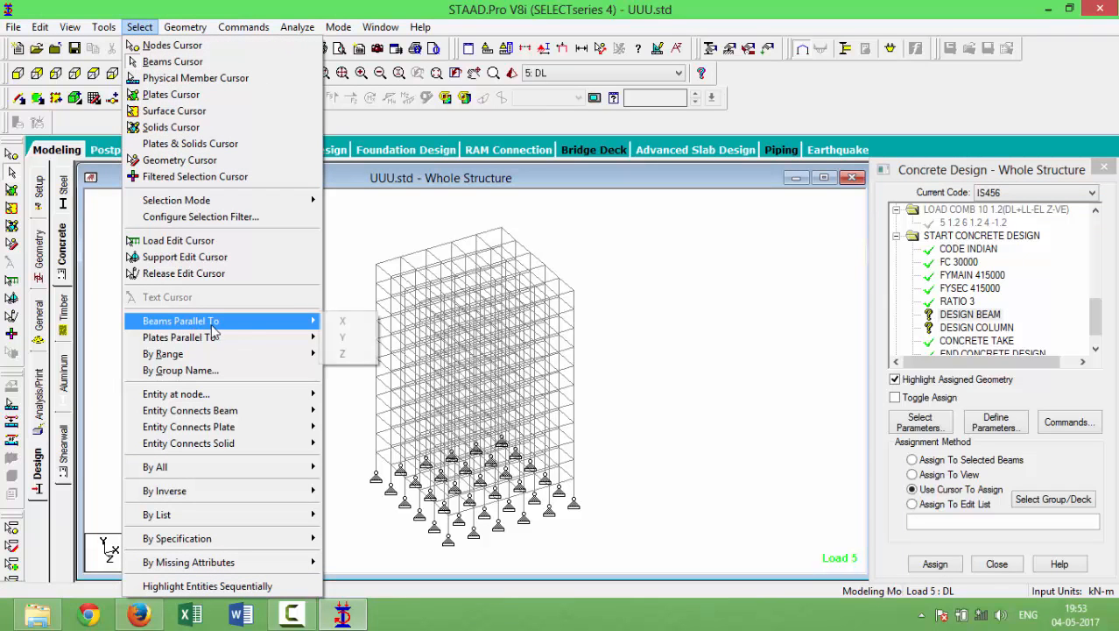
pyautogui.click(338, 323)
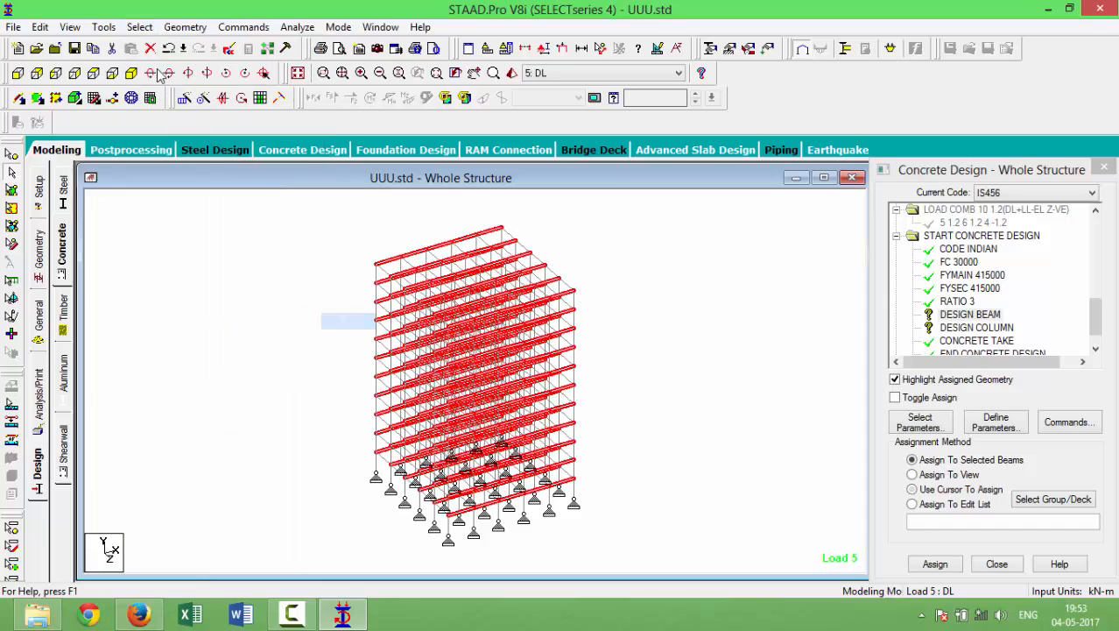
pyautogui.click(140, 27)
pyautogui.moveTo(226, 326)
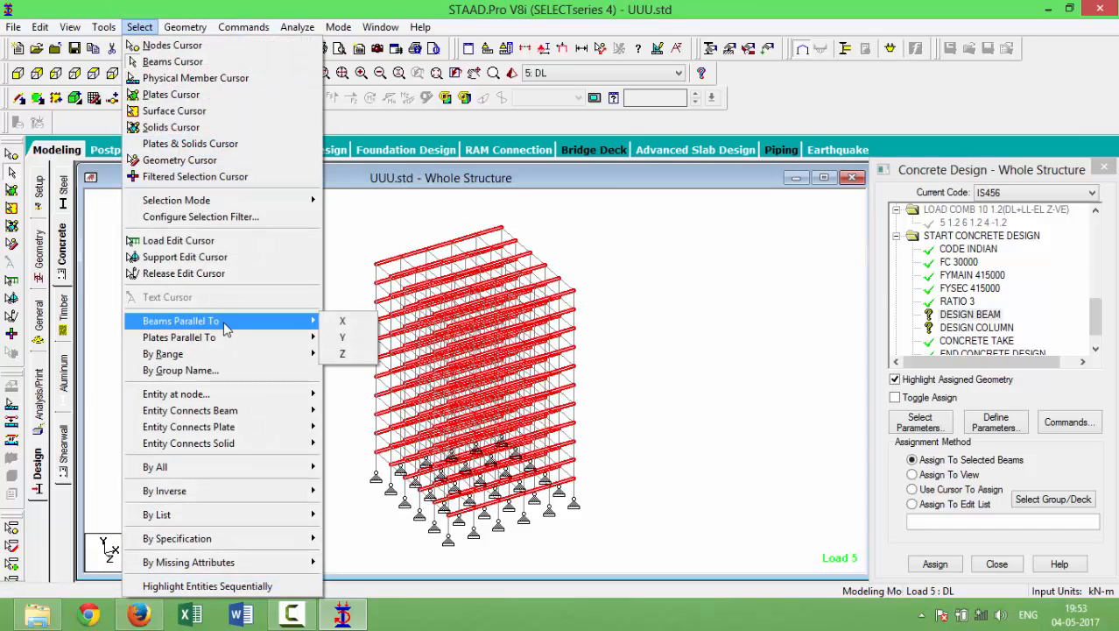
pyautogui.click(343, 354)
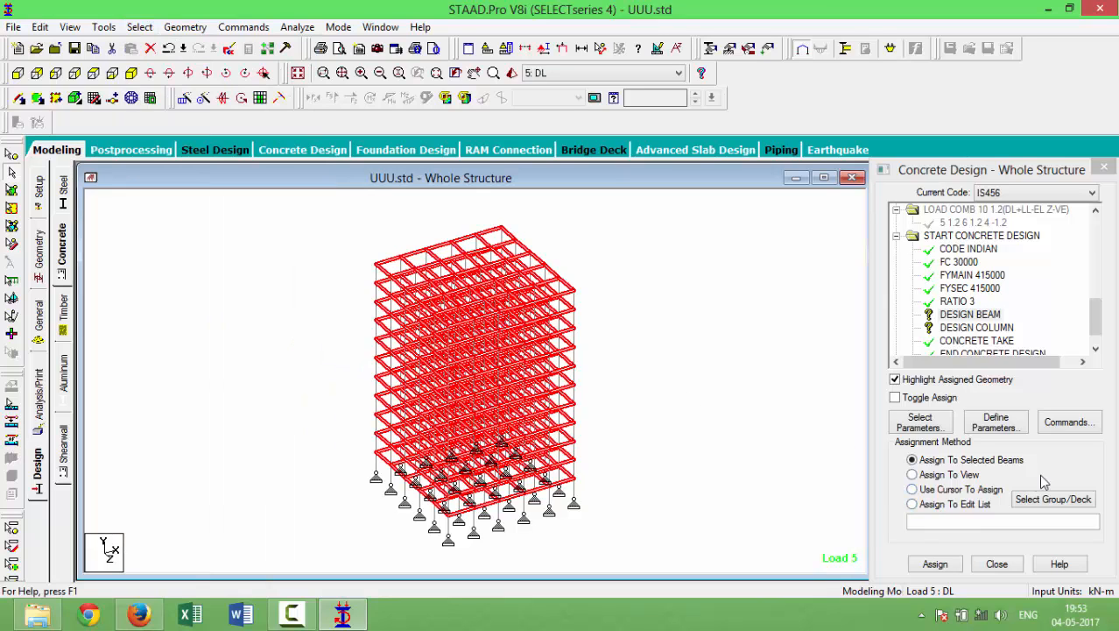
pyautogui.click(927, 565)
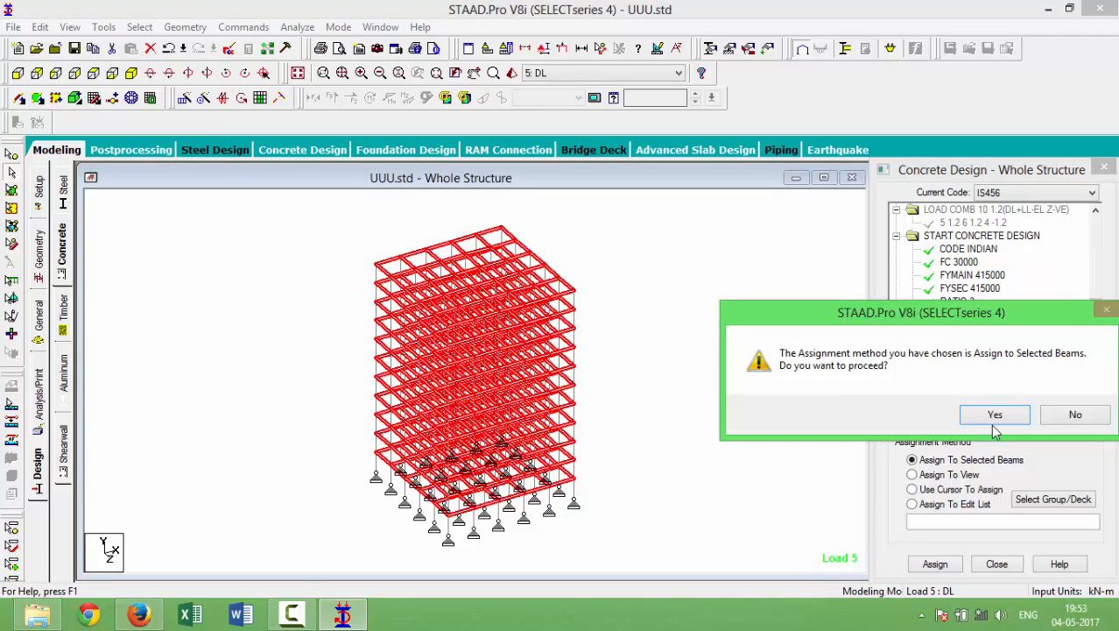
pyautogui.click(995, 416)
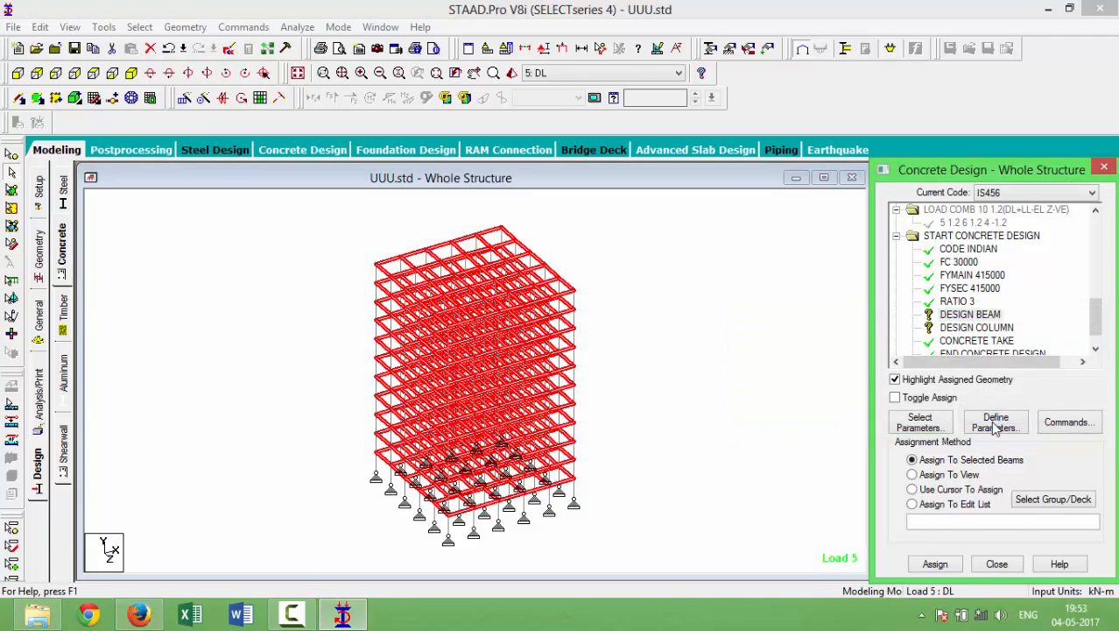
# Assign the DESIGN COLUMN command to all members parallel to the Y axis.
pyautogui.click(970, 328)
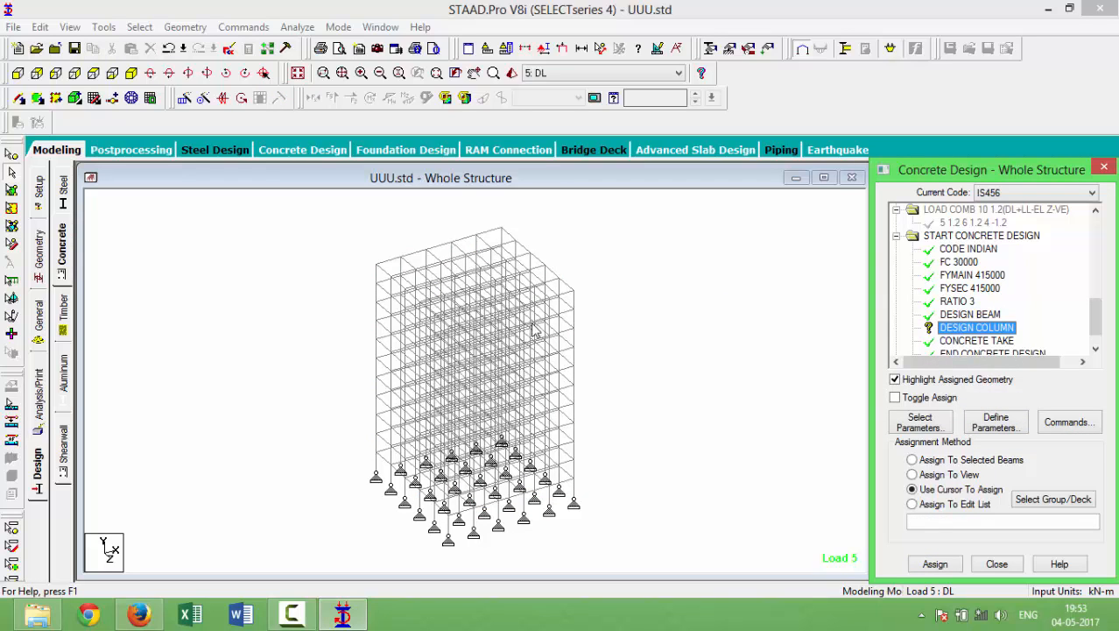
pyautogui.click(136, 26)
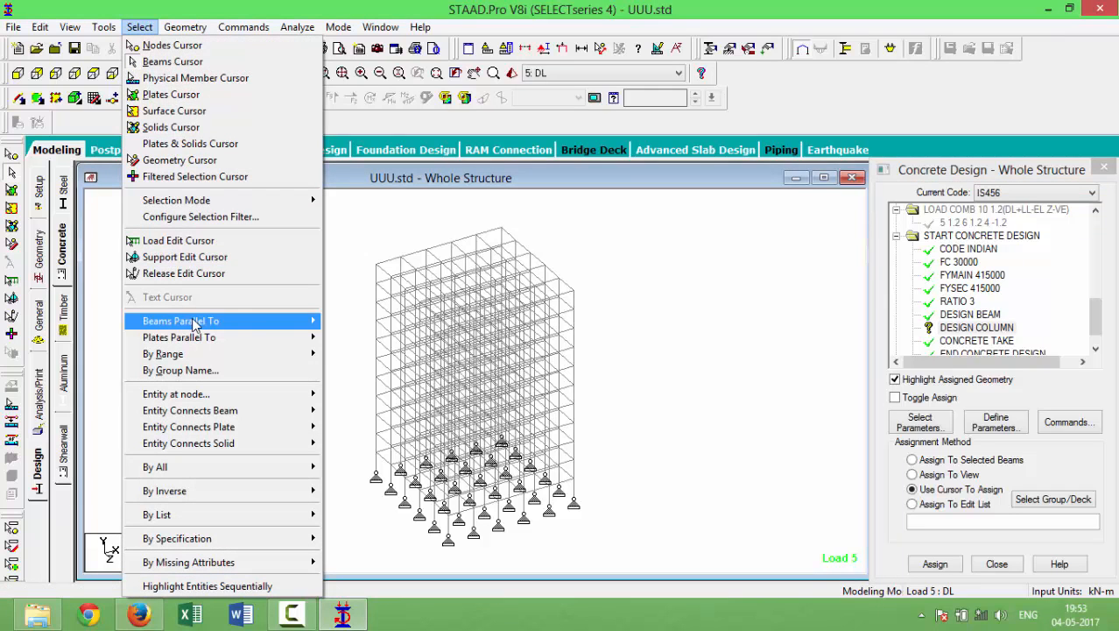
pyautogui.moveTo(267, 325)
pyautogui.click(346, 340)
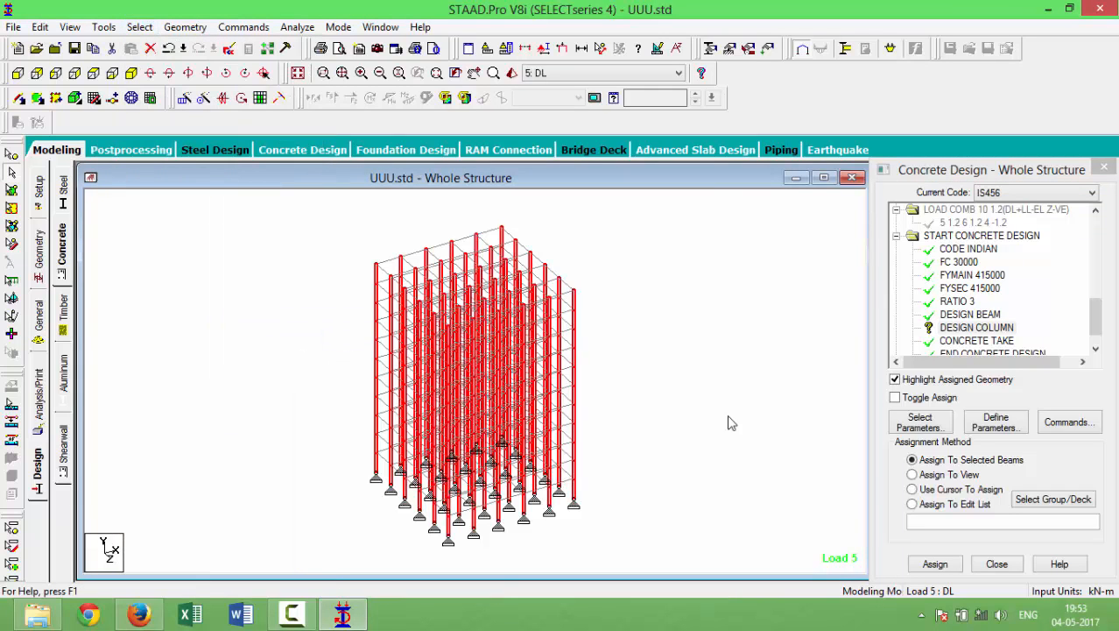
pyautogui.click(936, 564)
pyautogui.click(992, 416)
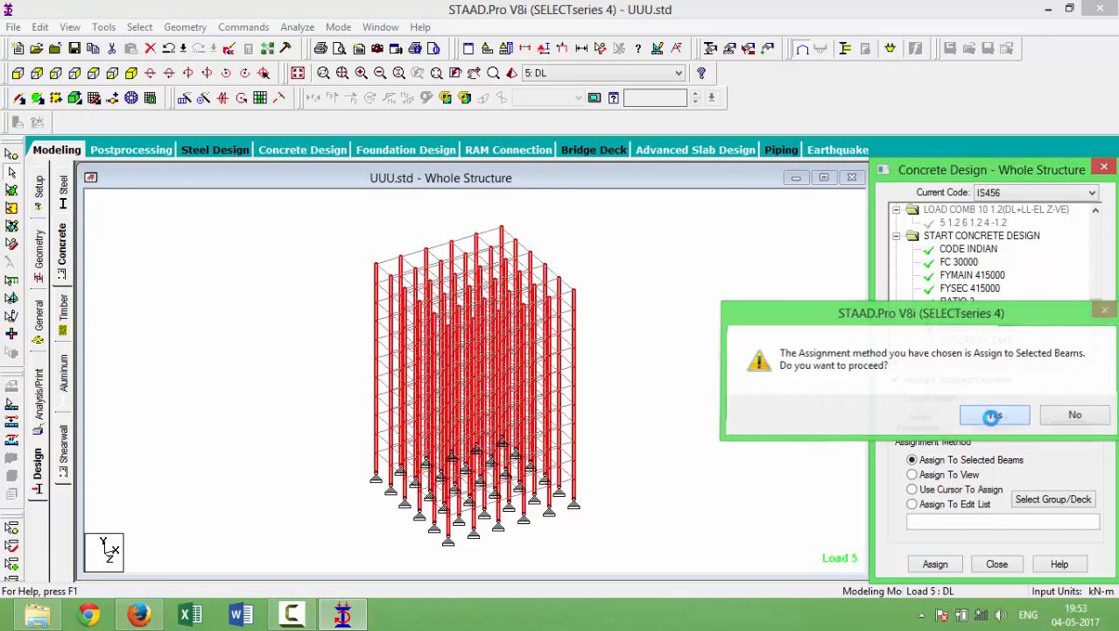
pyautogui.moveTo(1095, 324); pyautogui.dragTo(1096, 333)
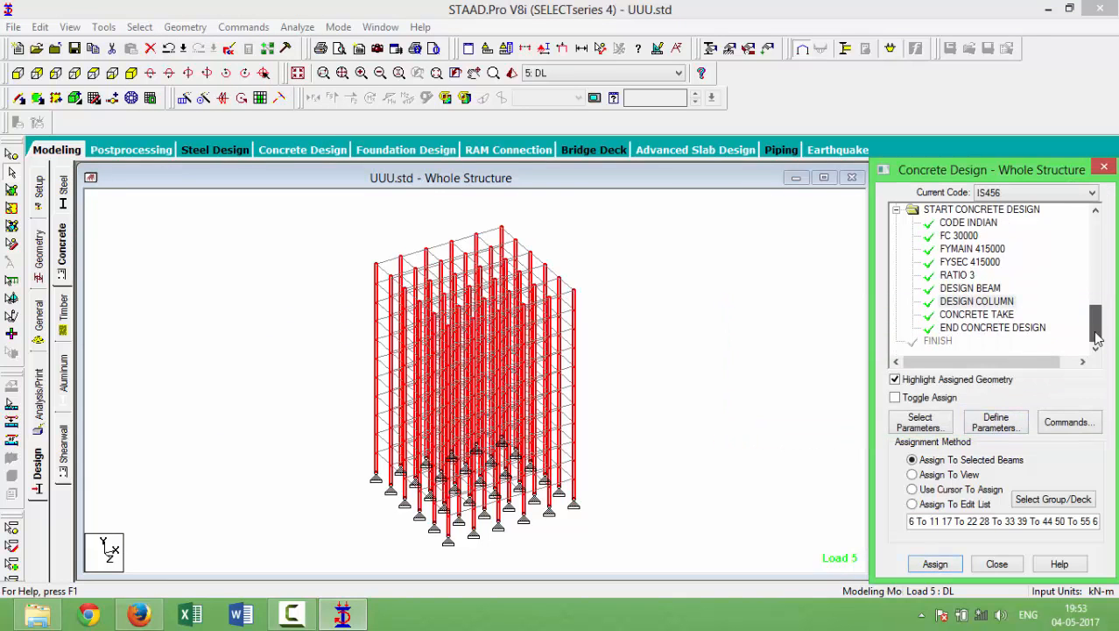
# Add a Perform Analysis command with the No Print option to the analysis commands.
pyautogui.click(38, 408)
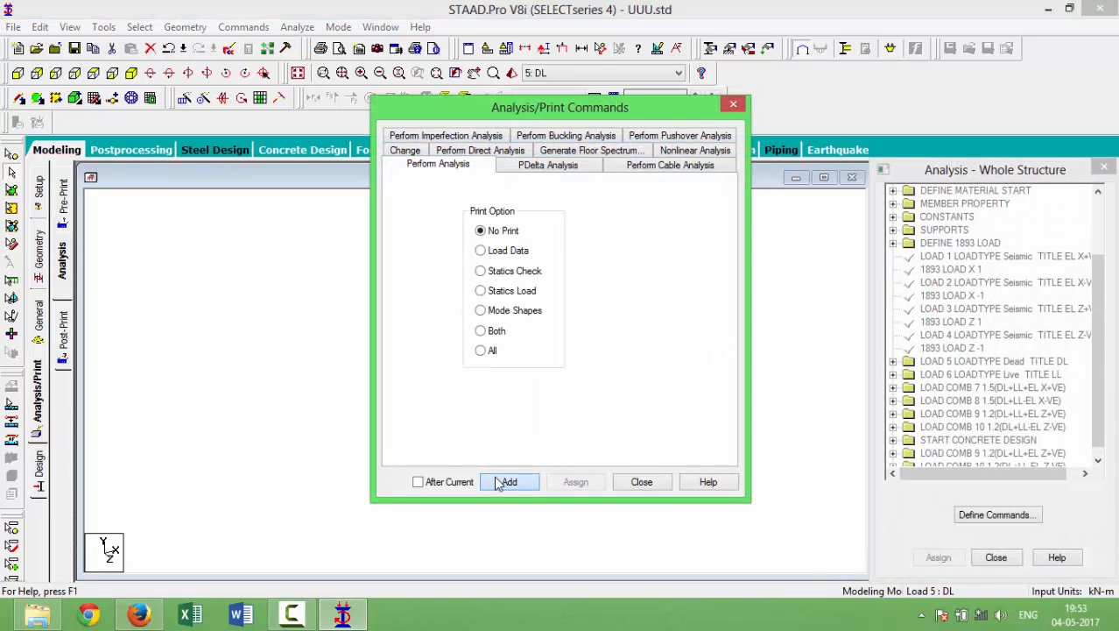
pyautogui.click(499, 484)
pyautogui.click(652, 484)
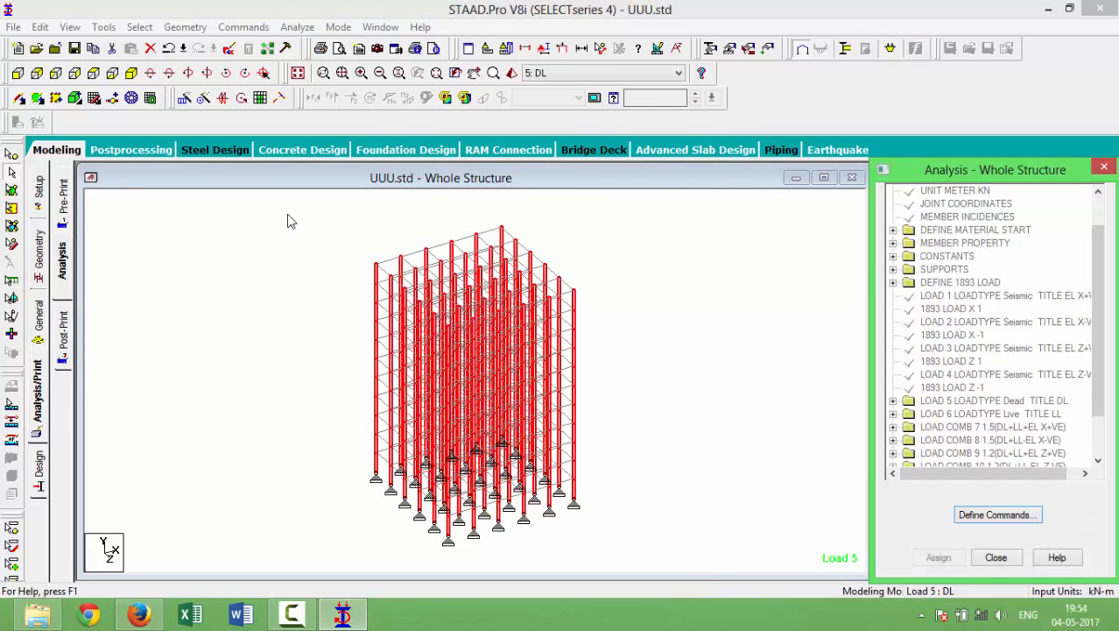
# Save the structure and run the analysis, continuing into post-processing mode with all load cases selected for the results.
pyautogui.click(297, 27)
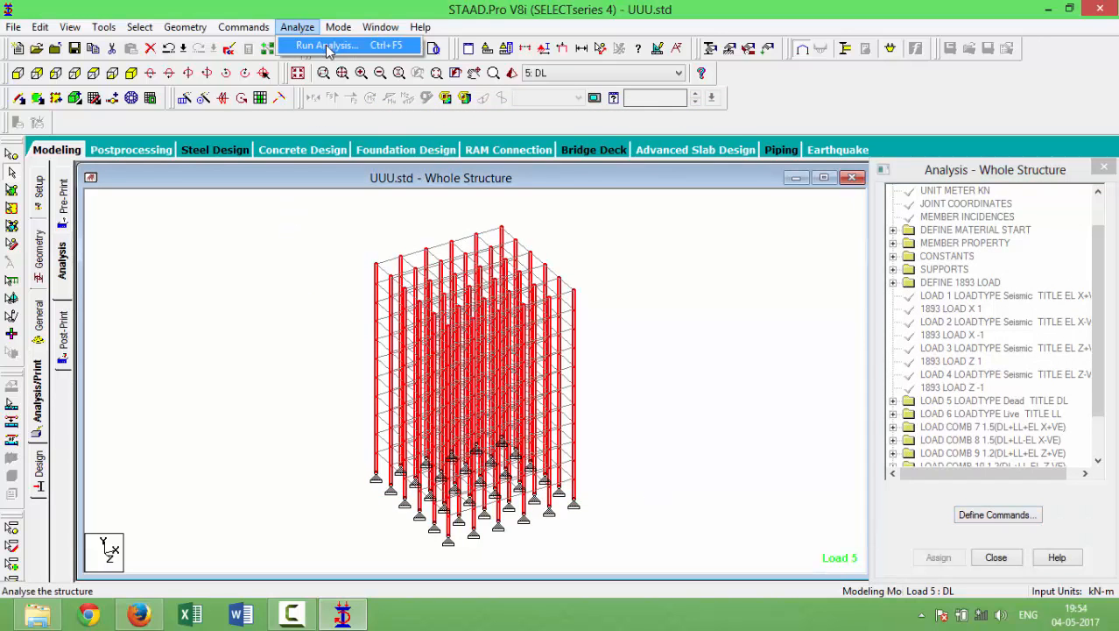
pyautogui.click(363, 49)
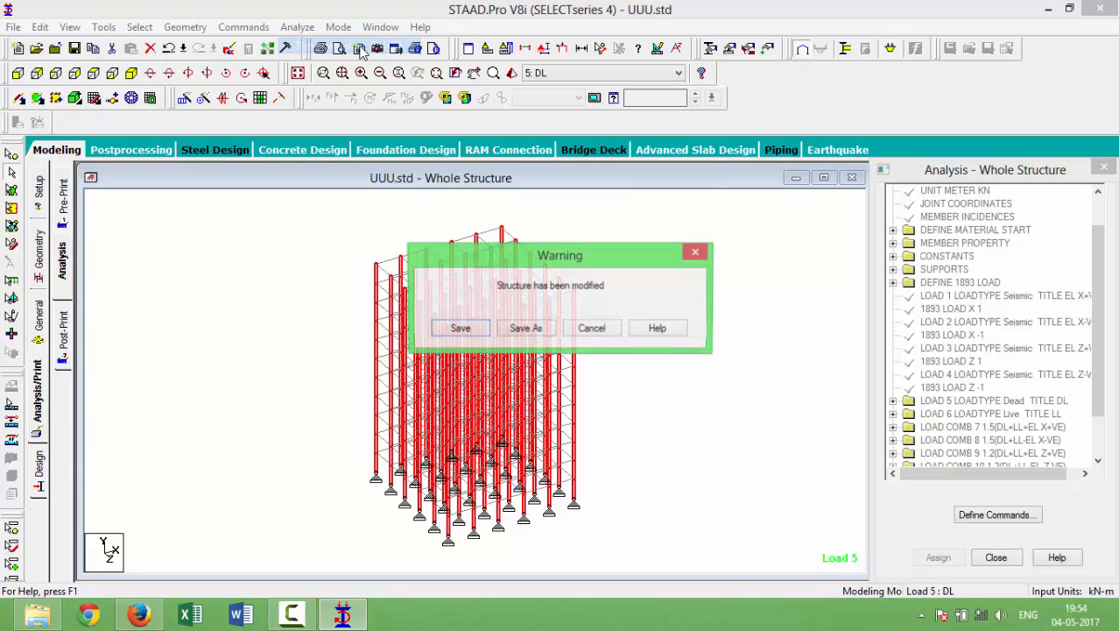
pyautogui.click(457, 329)
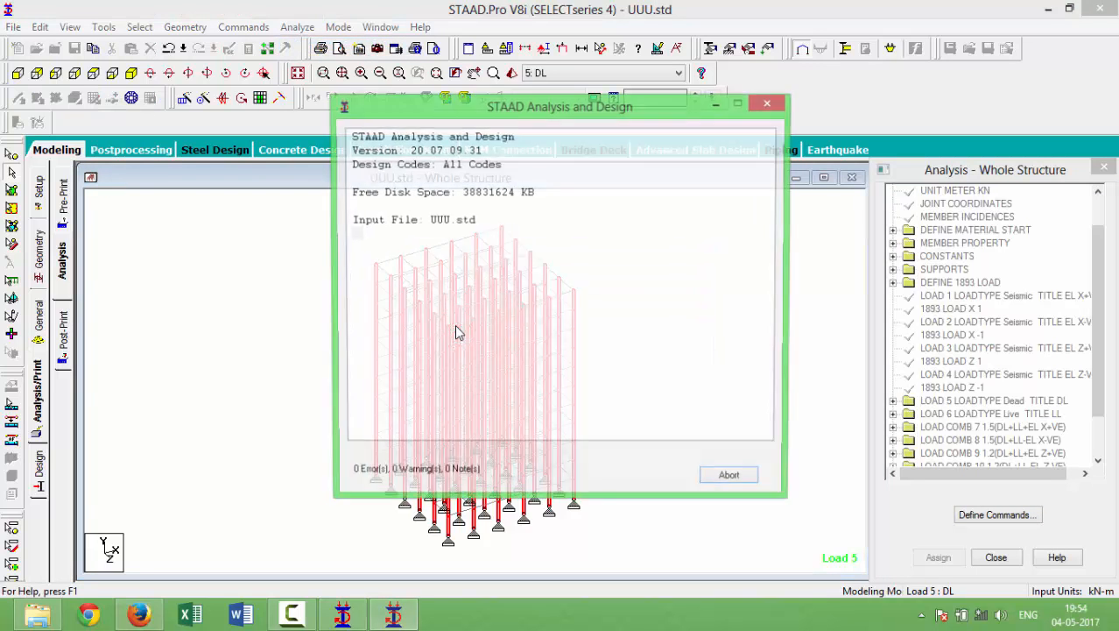
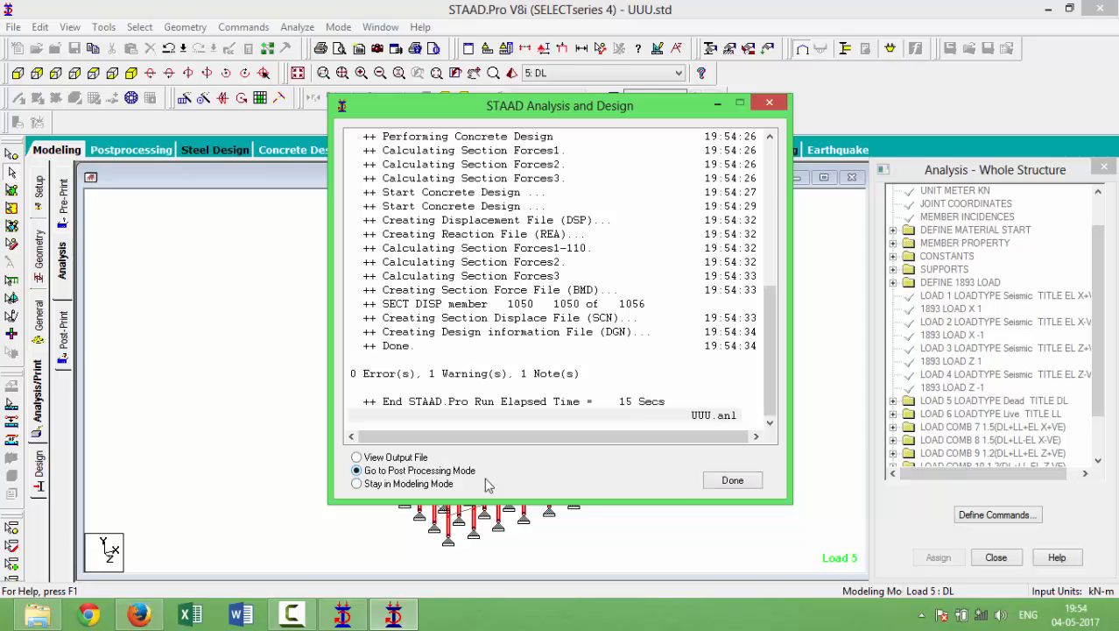
pyautogui.click(720, 490)
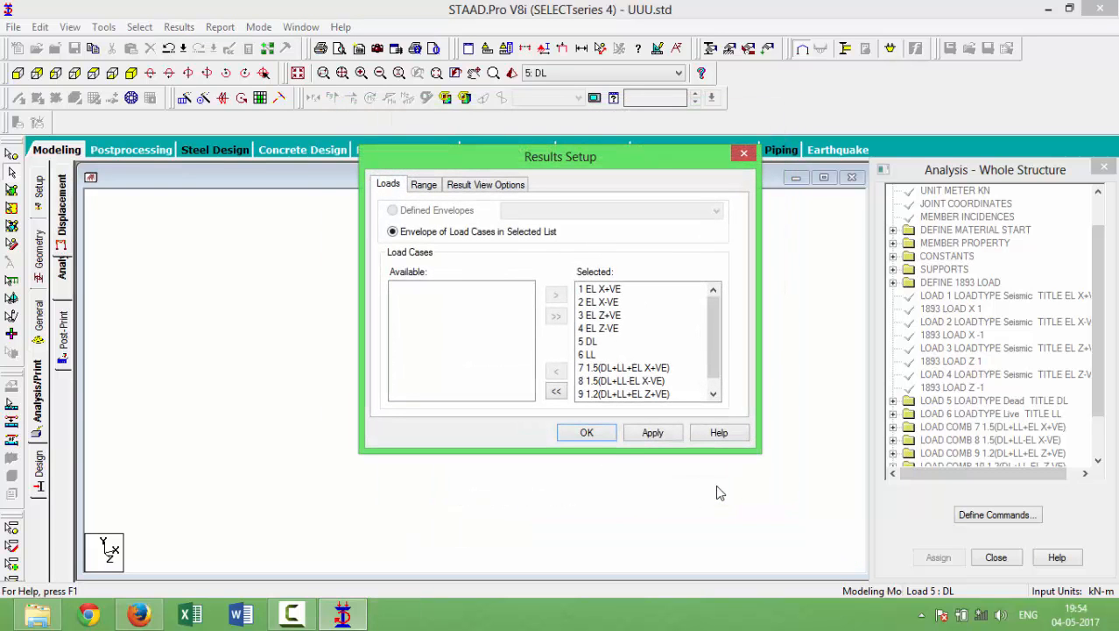
pyautogui.click(587, 433)
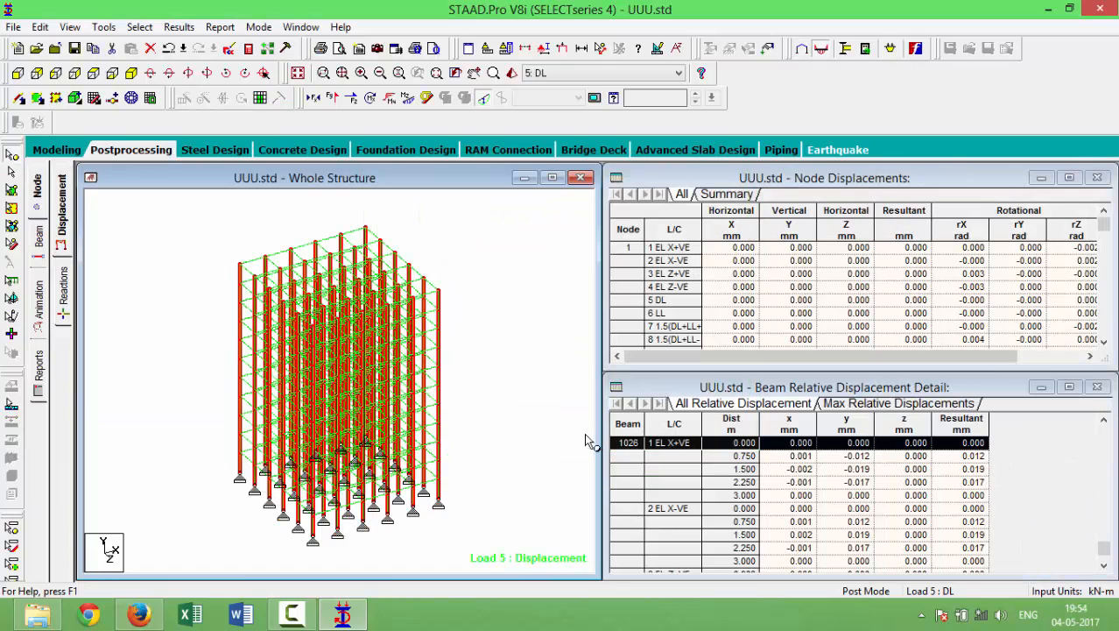
# Enlarge the whole-structure view and go through the load cases and combinations to examine the displaced shape for each.
pyautogui.click(550, 179)
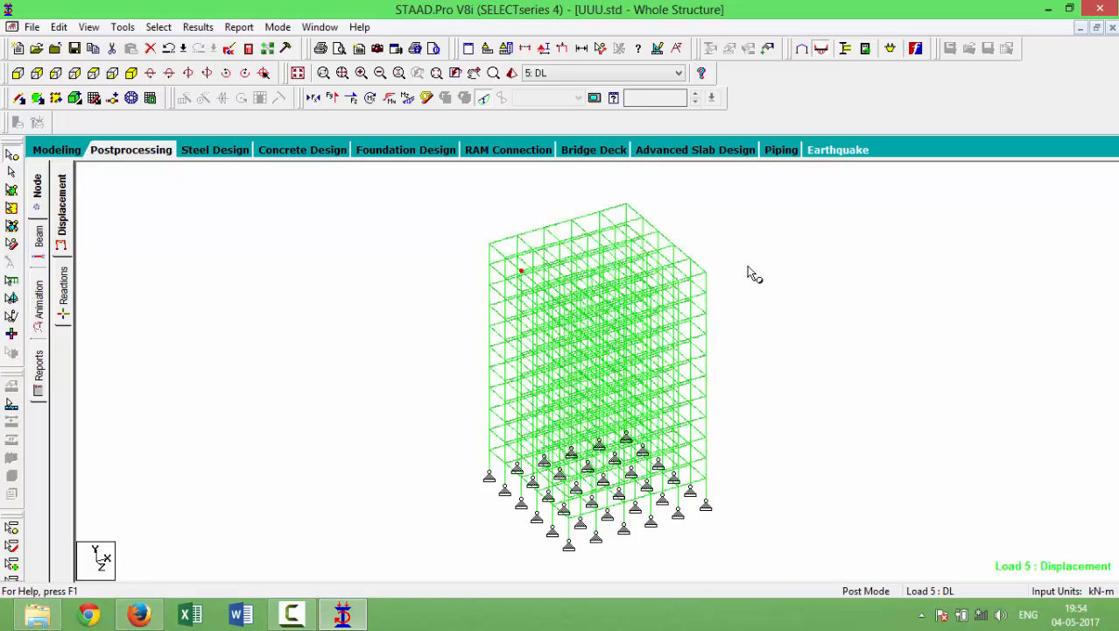
pyautogui.click(642, 72)
pyautogui.press('Down')
pyautogui.press('Down')
pyautogui.press('Down')
pyautogui.press('Down')
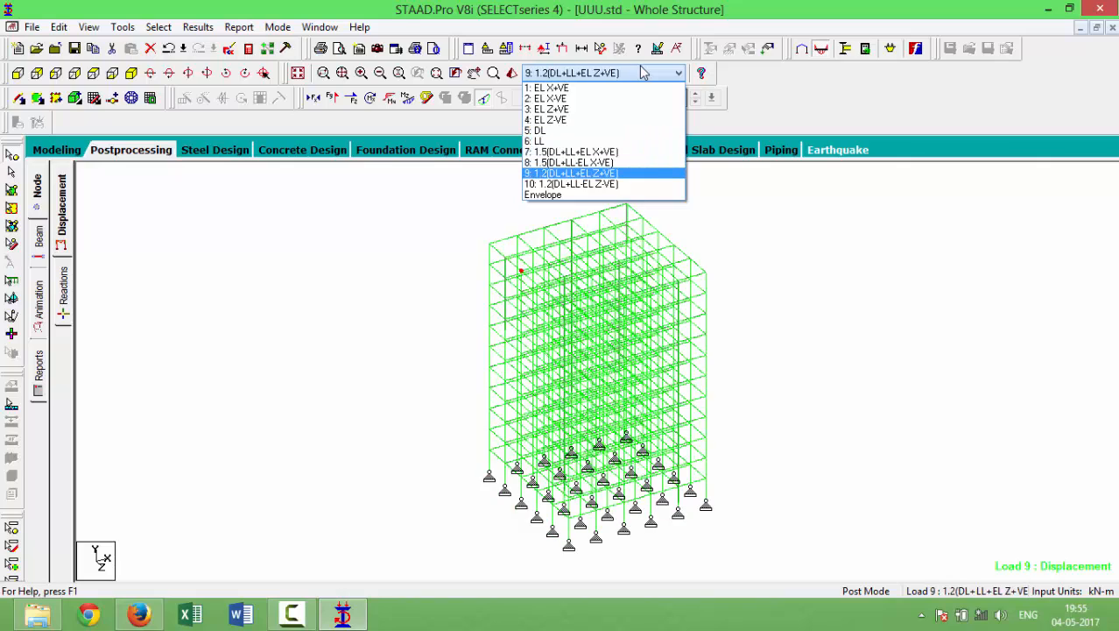
pyautogui.press('Down')
pyautogui.press('Down')
pyautogui.press('Up')
pyautogui.press('Up')
pyautogui.press('Up')
pyautogui.press('Up')
pyautogui.press('Up')
pyautogui.press('Up')
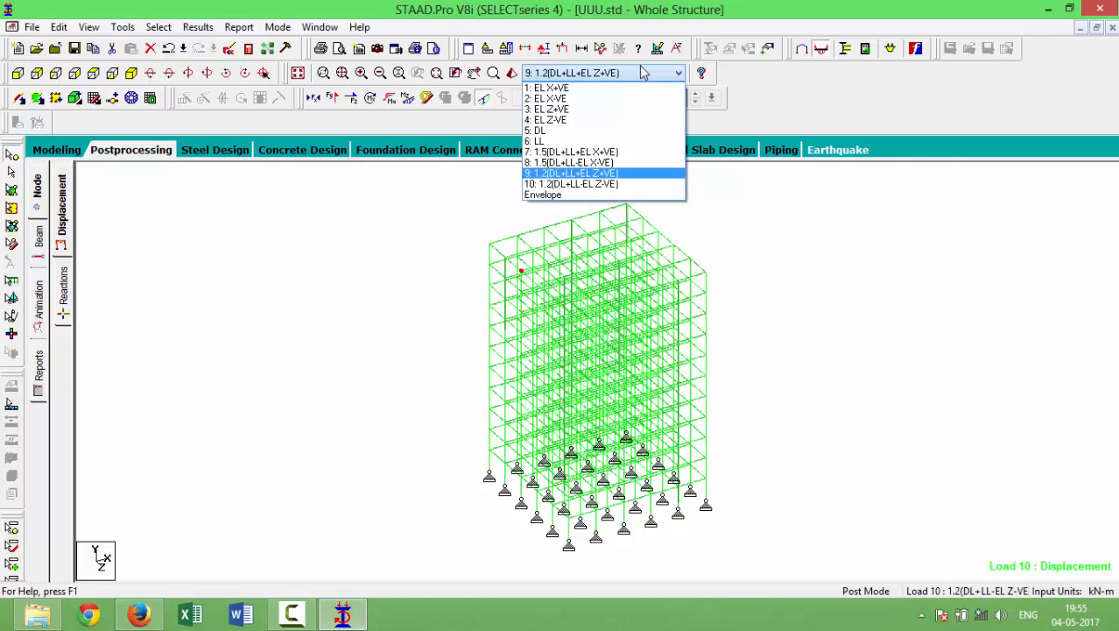
pyautogui.press('Up')
pyautogui.press('Up')
pyautogui.press('Up')
pyautogui.press('Up')
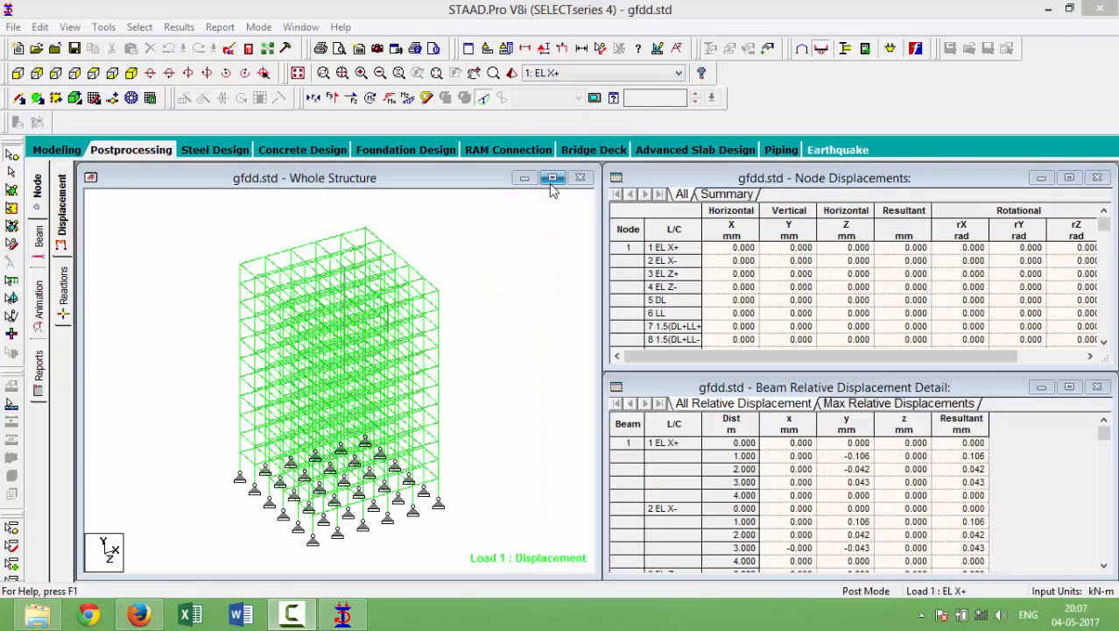
# Enlarge the whole-structure view of gfdd.std and examine the bending Z moment diagram for load 1 EL X+, then hide it.
pyautogui.click(552, 180)
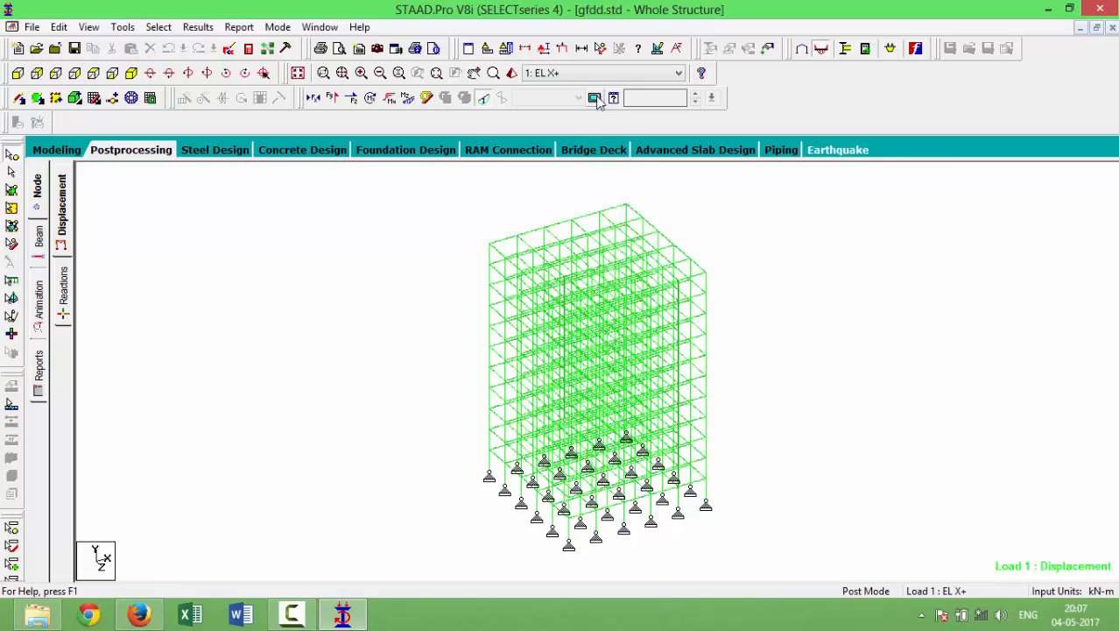
pyautogui.click(414, 99)
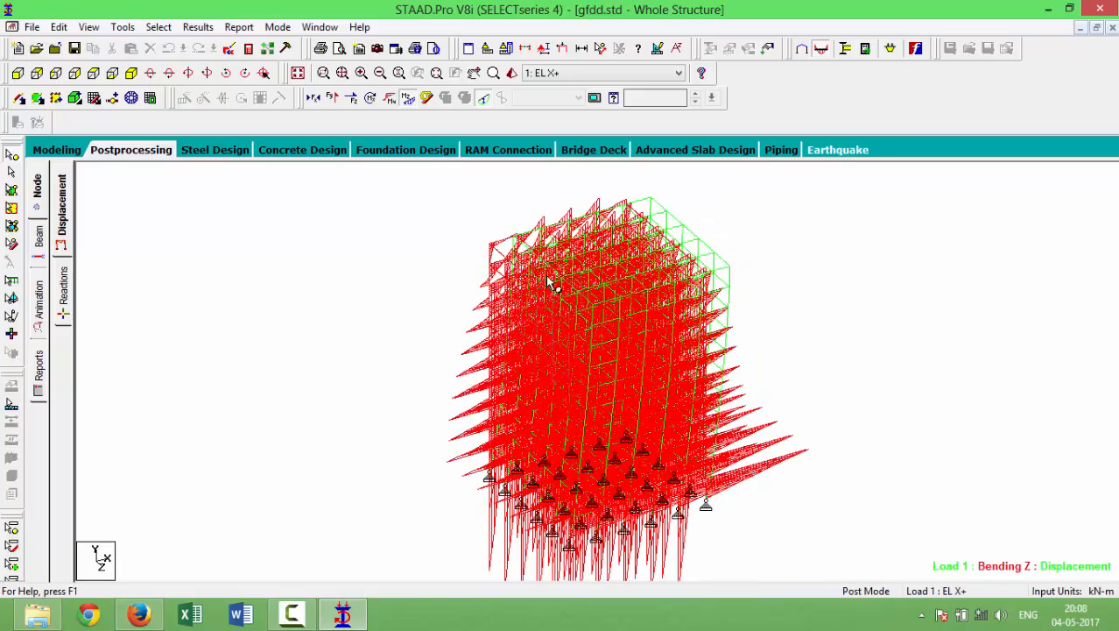
pyautogui.click(408, 99)
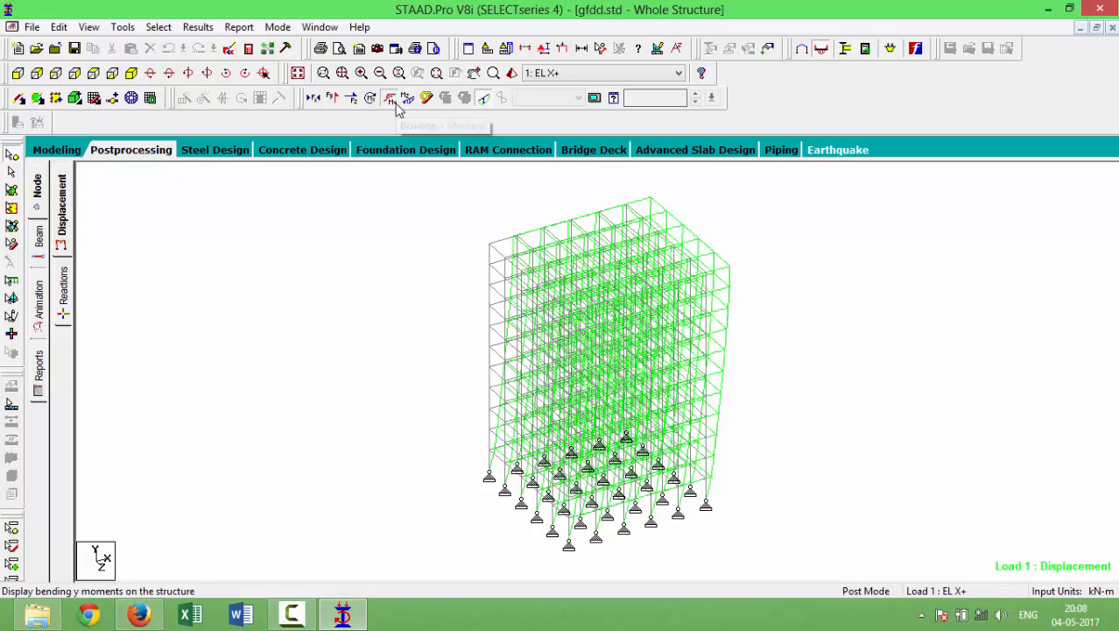
# Show and hide the bending Y, shear Z, shear Y and axial force diagrams in turn for load 1 EL X+.
pyautogui.click(395, 104)
pyautogui.click(395, 104)
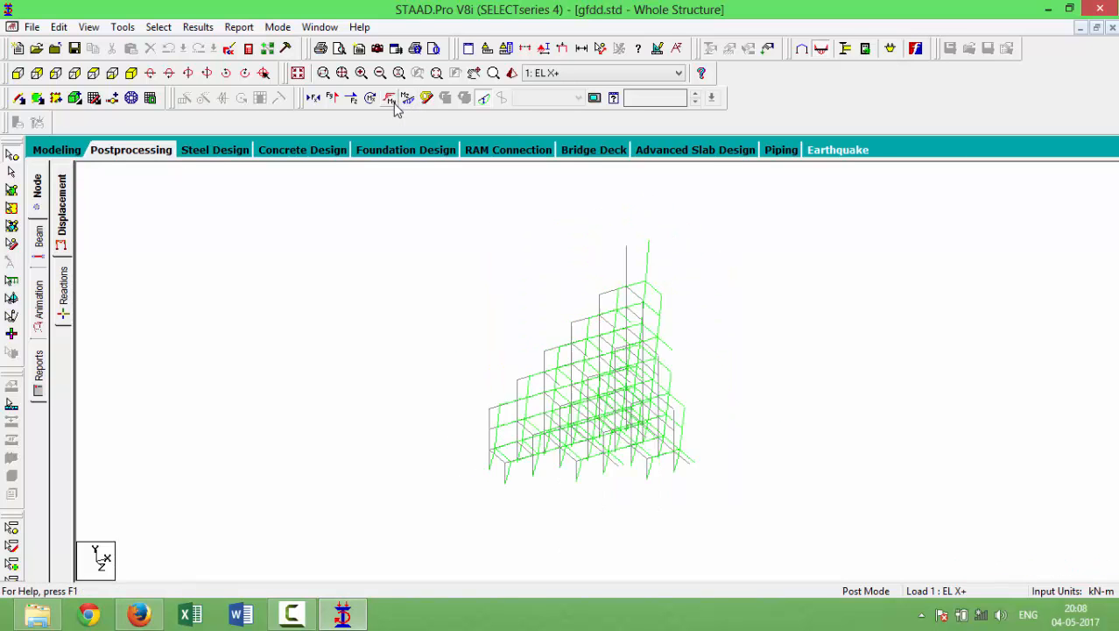
pyautogui.click(351, 99)
pyautogui.click(351, 102)
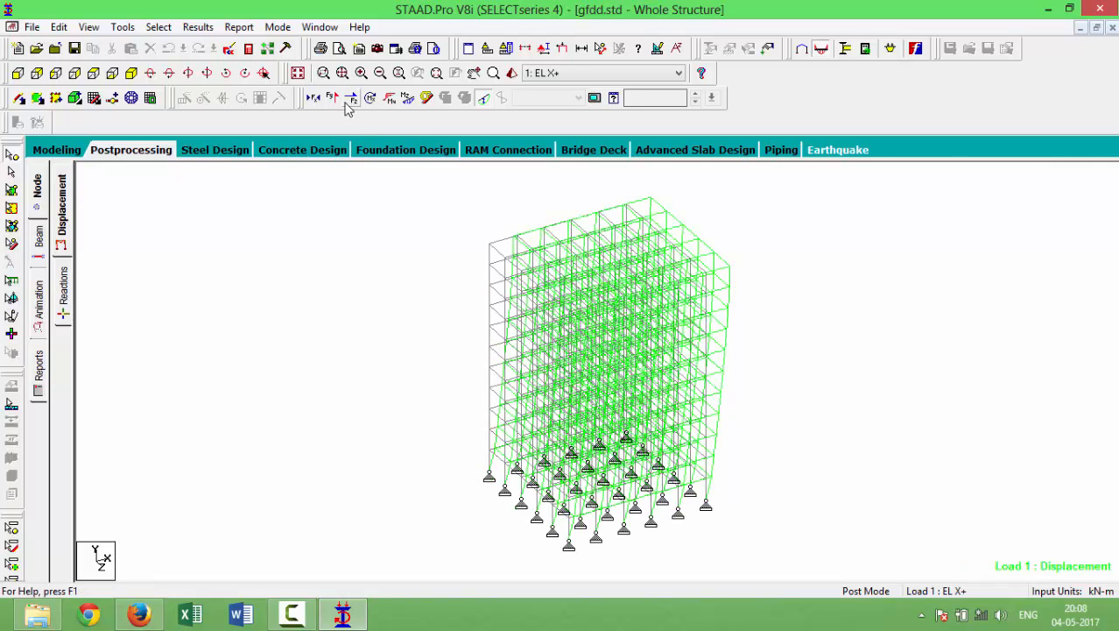
pyautogui.click(333, 107)
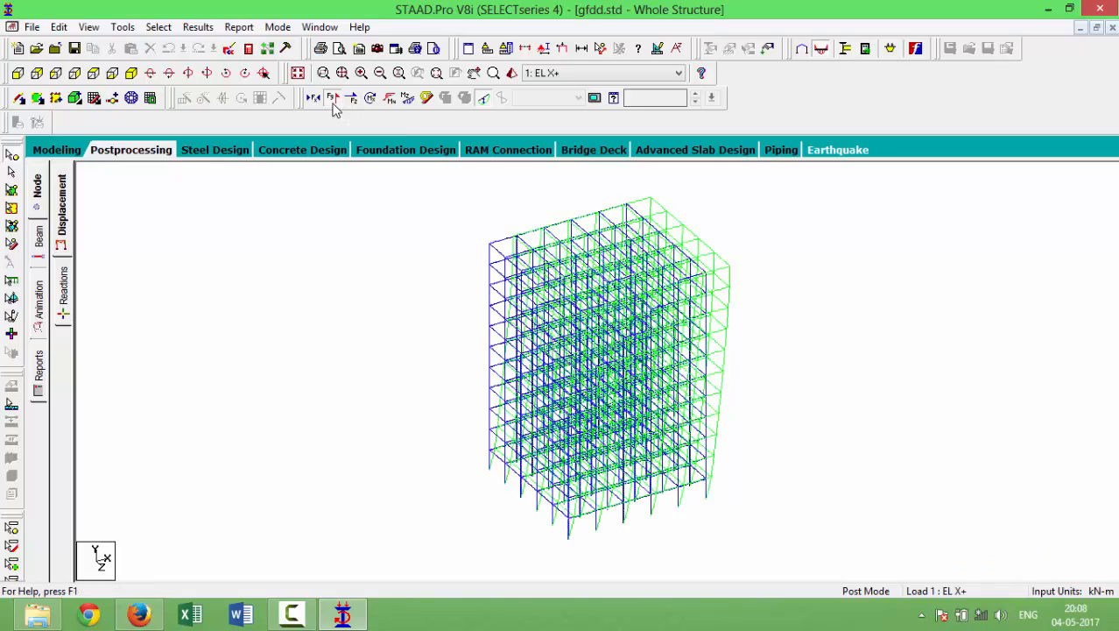
pyautogui.click(333, 105)
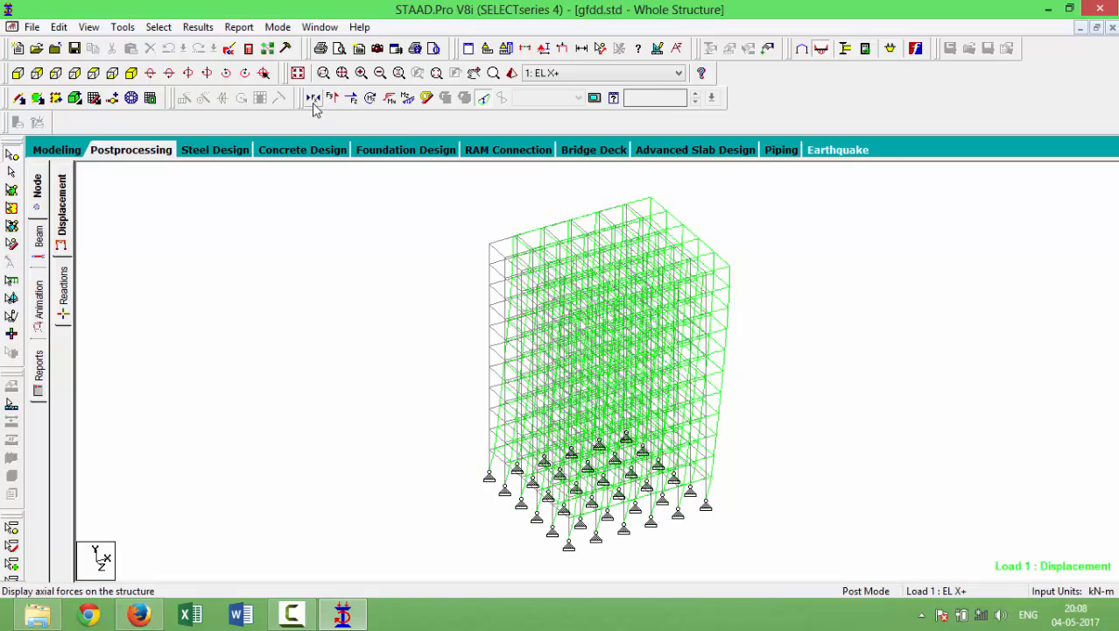
pyautogui.click(313, 100)
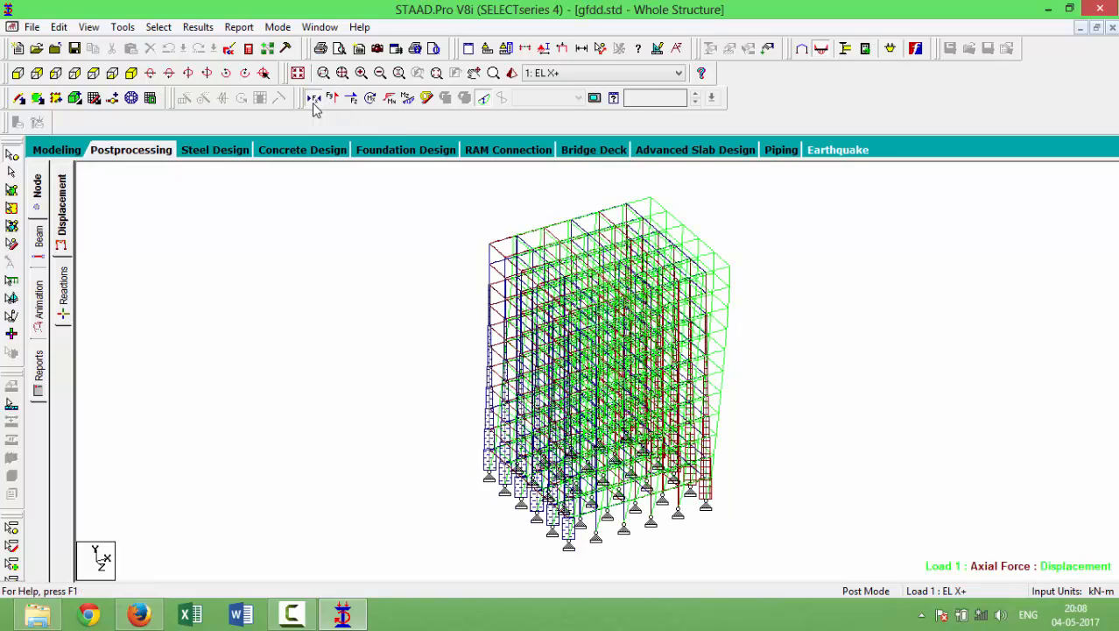
pyautogui.click(313, 100)
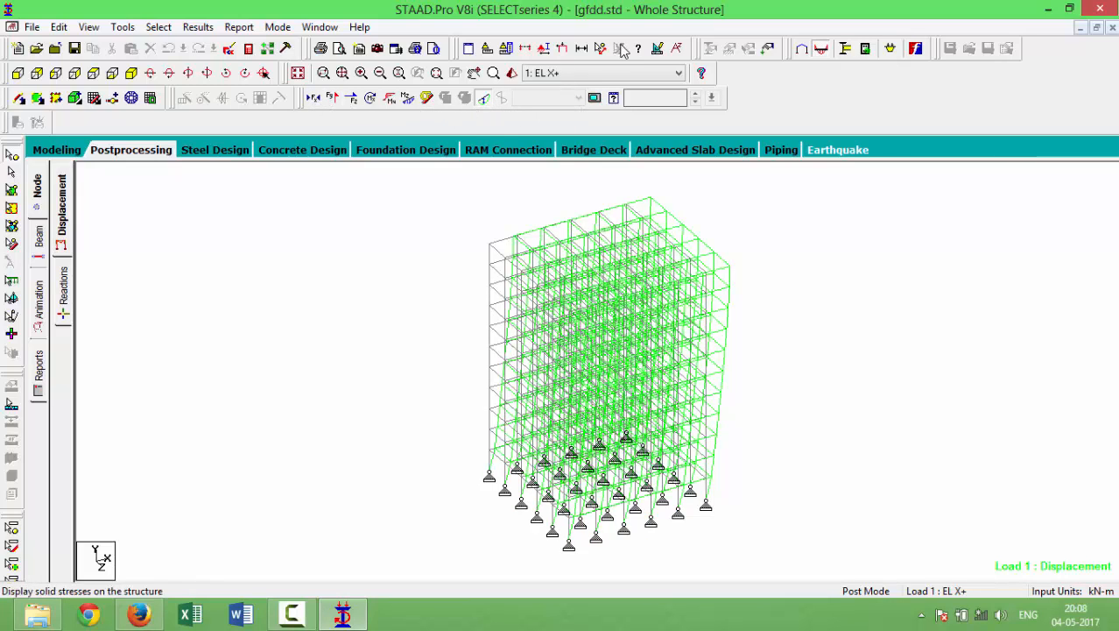
# Go through the load cases from EL X+ to Envelope to examine the displaced shapes, and view the support reactions.
pyautogui.click(619, 74)
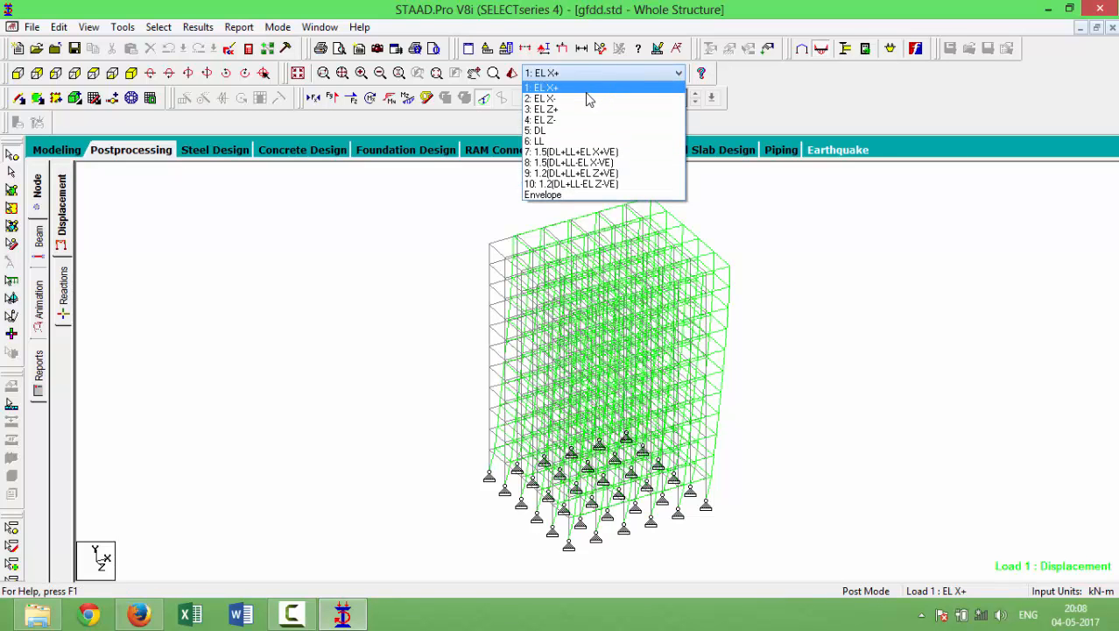
pyautogui.click(587, 89)
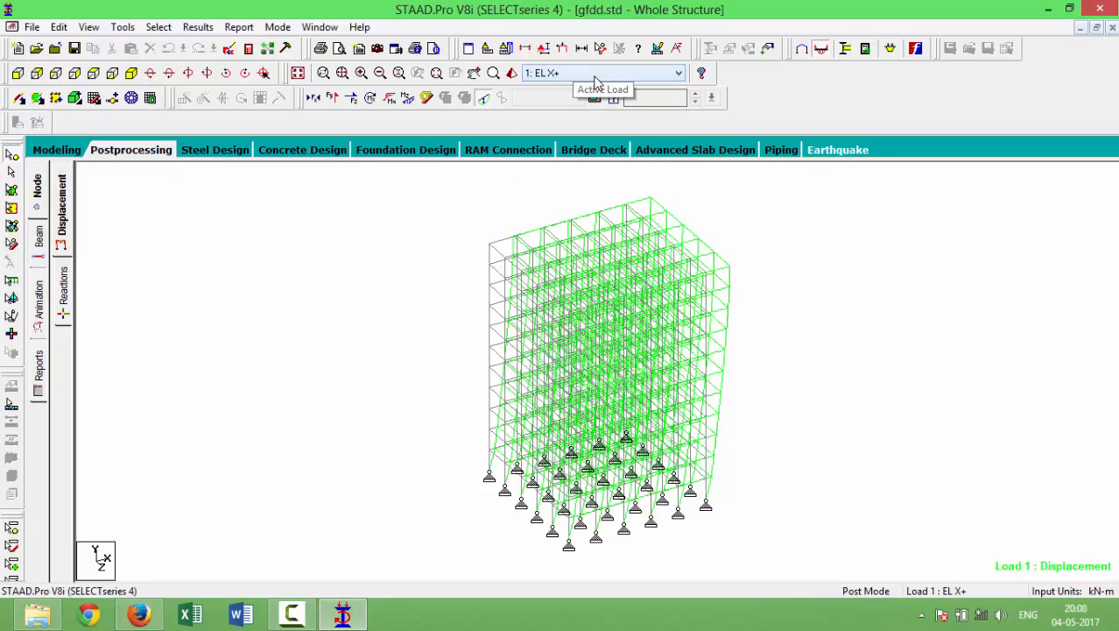
pyautogui.scroll(-3, 595, 77)
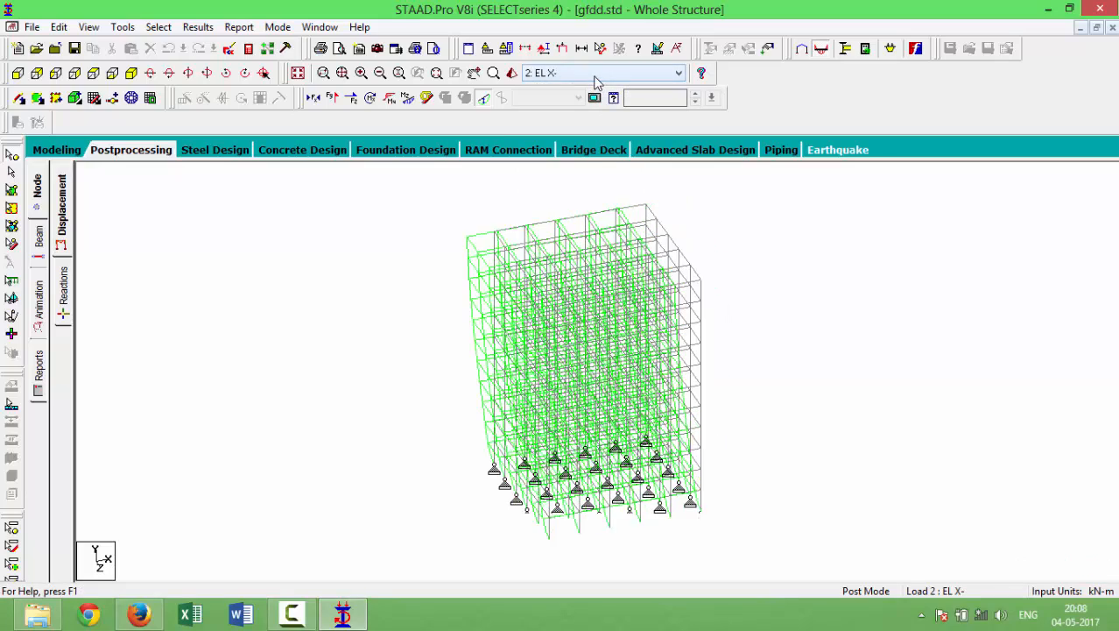
pyautogui.scroll(-3, 595, 79)
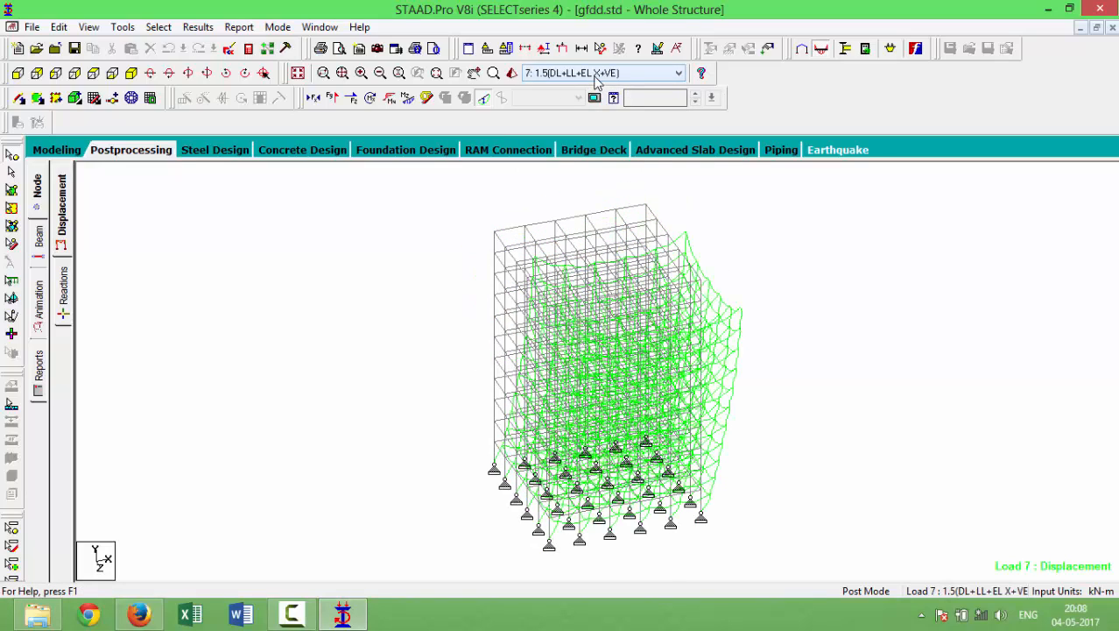
pyautogui.scroll(-4, 594, 79)
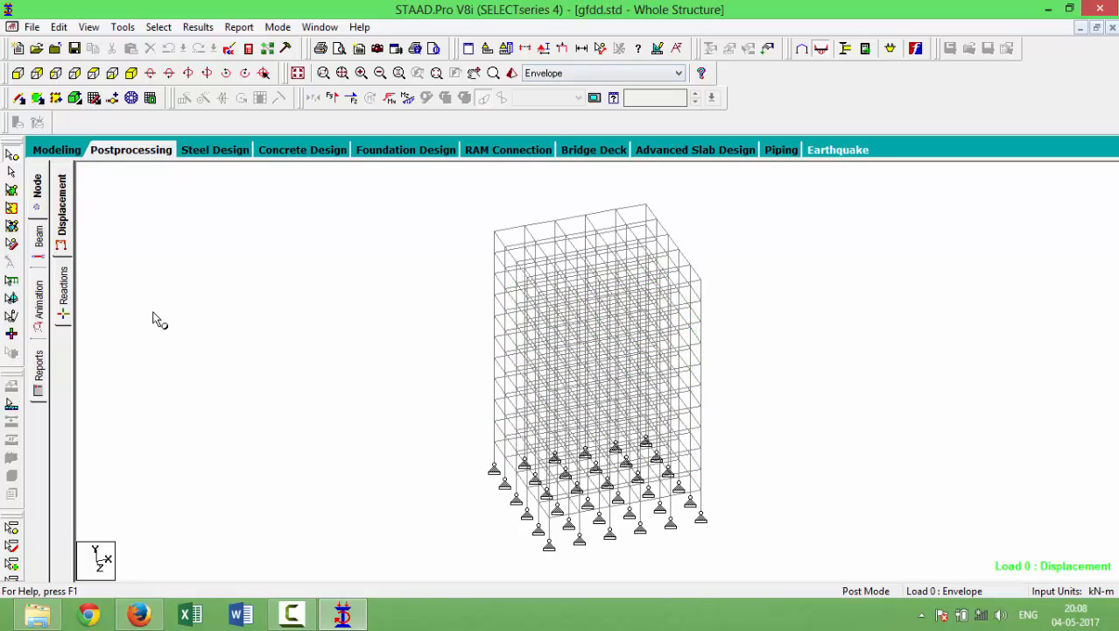
pyautogui.click(63, 309)
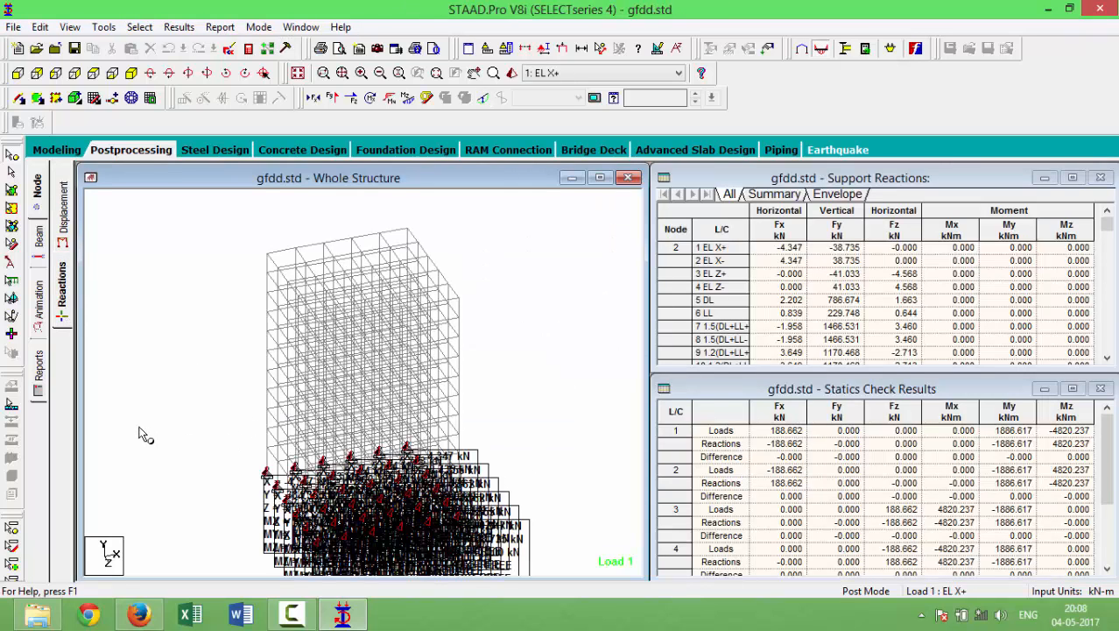
# Set up a report and add the output items Beam End Forces, Beam Max Moments, Beam Max Shear Forces and Beam Max Axial Forces.
pyautogui.click(41, 375)
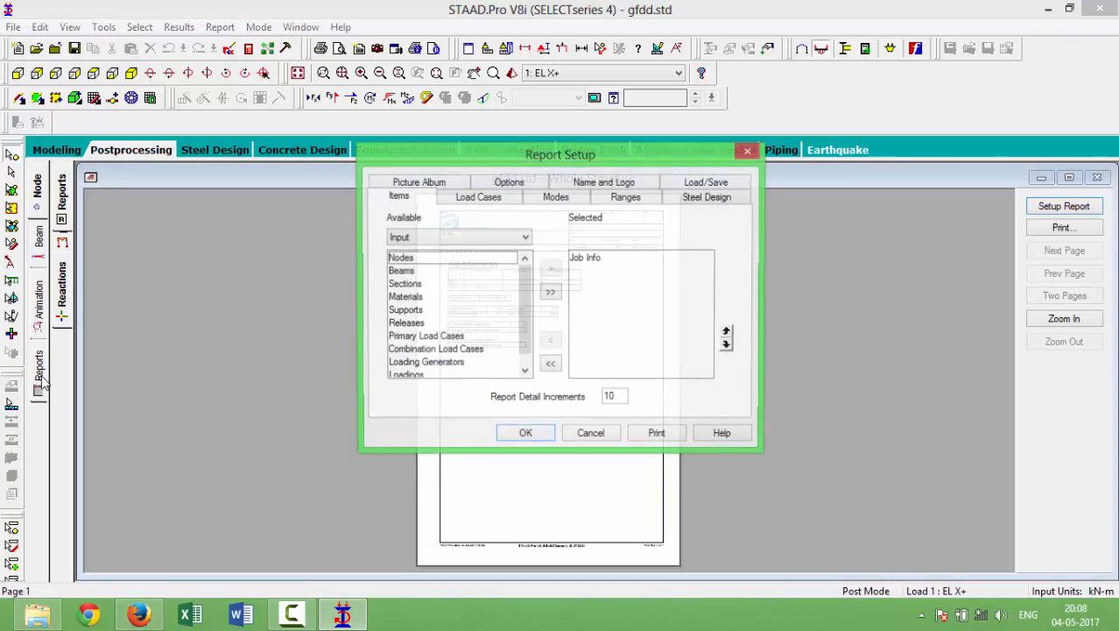
pyautogui.click(436, 237)
pyautogui.click(422, 267)
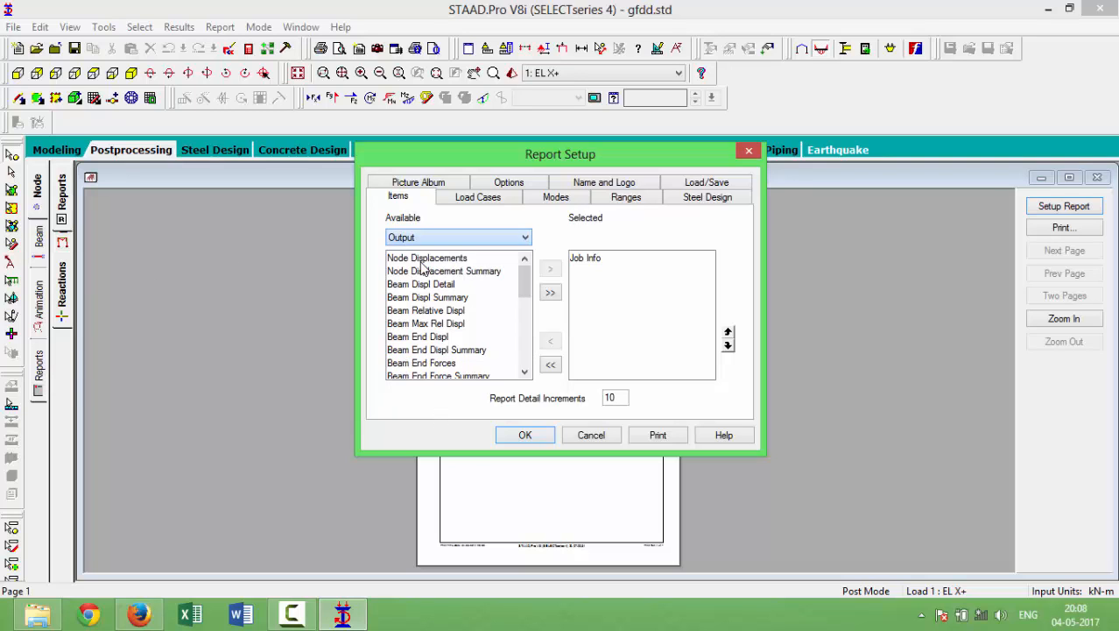
pyautogui.moveTo(524, 283); pyautogui.dragTo(524, 299)
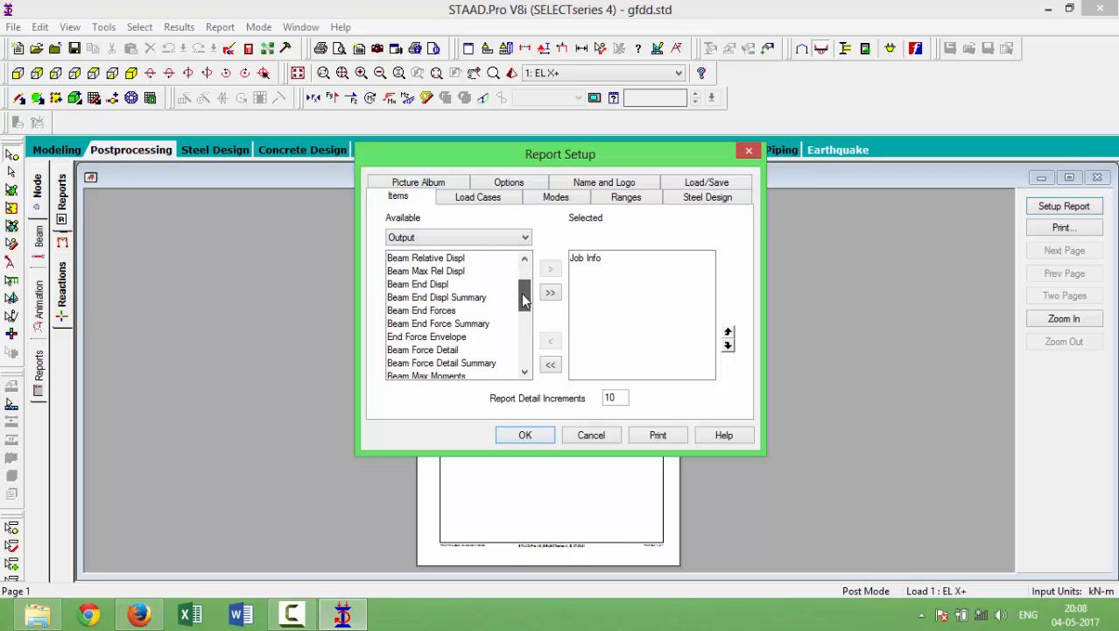
pyautogui.click(421, 313)
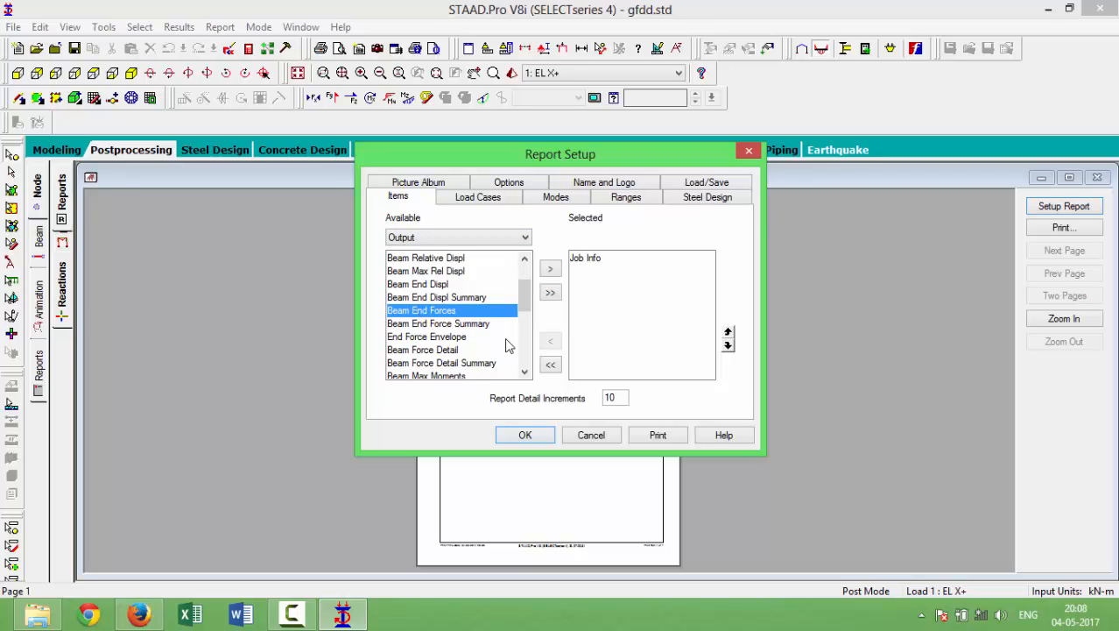
pyautogui.click(523, 373)
pyautogui.click(523, 373)
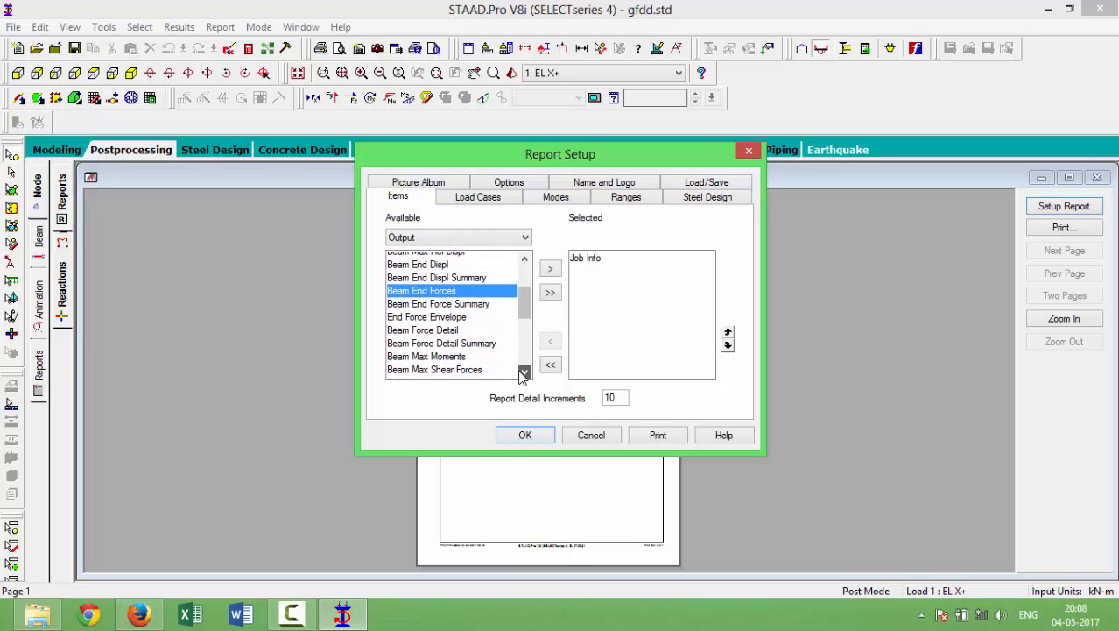
pyautogui.click(523, 373)
pyautogui.keyDown('ctrl'); pyautogui.click(439, 338); pyautogui.keyUp('ctrl')
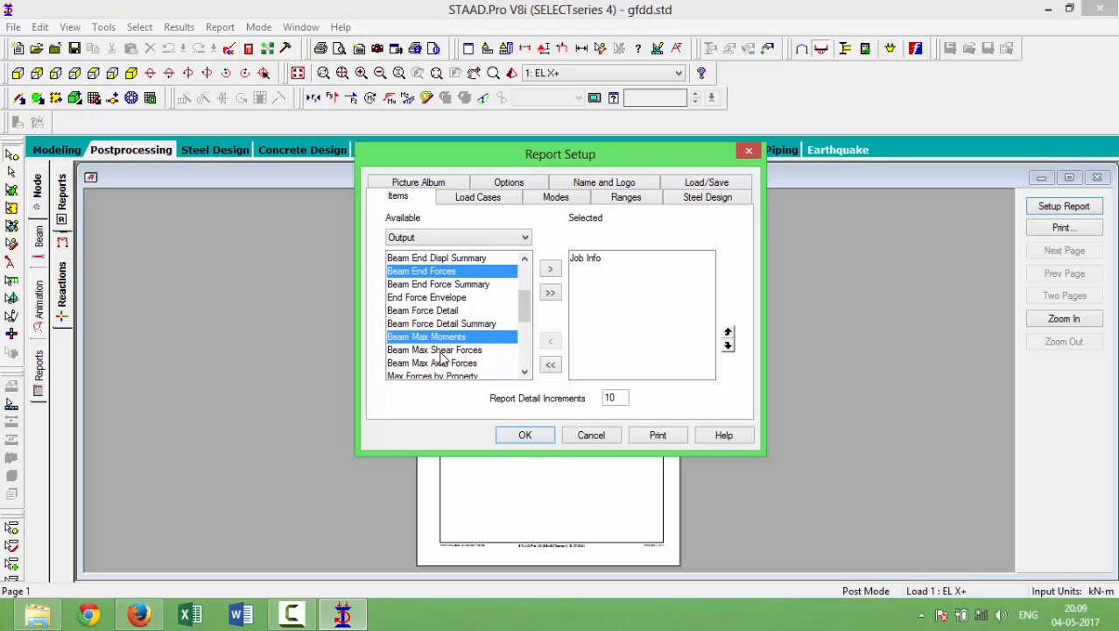
pyautogui.keyDown('ctrl'); pyautogui.click(442, 354); pyautogui.keyUp('ctrl')
pyautogui.keyDown('ctrl'); pyautogui.click(459, 367); pyautogui.keyUp('ctrl')
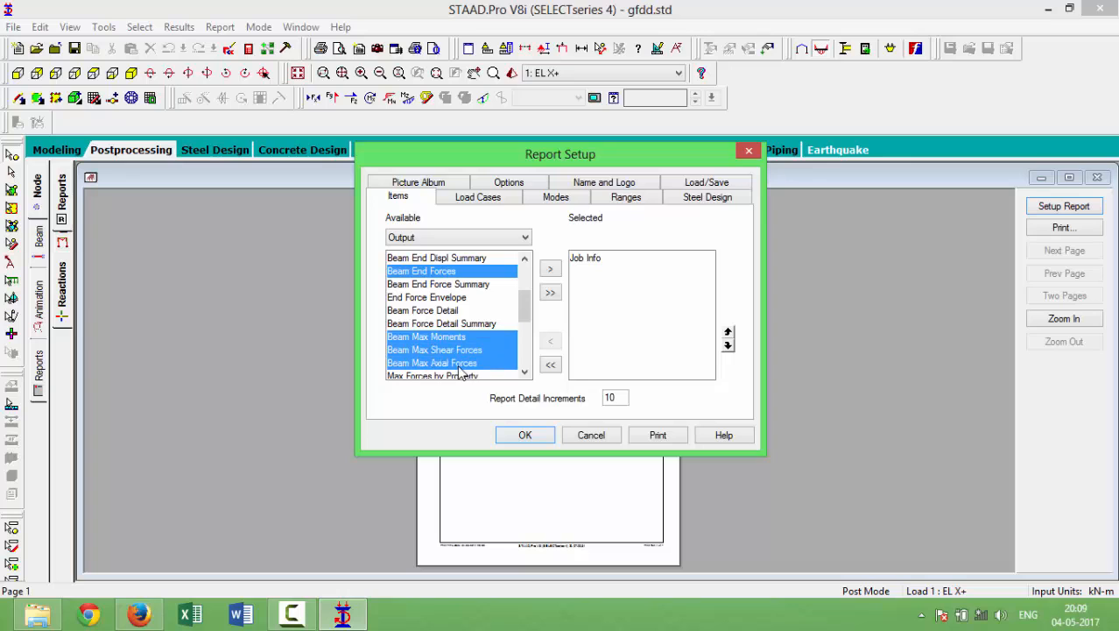
pyautogui.click(551, 272)
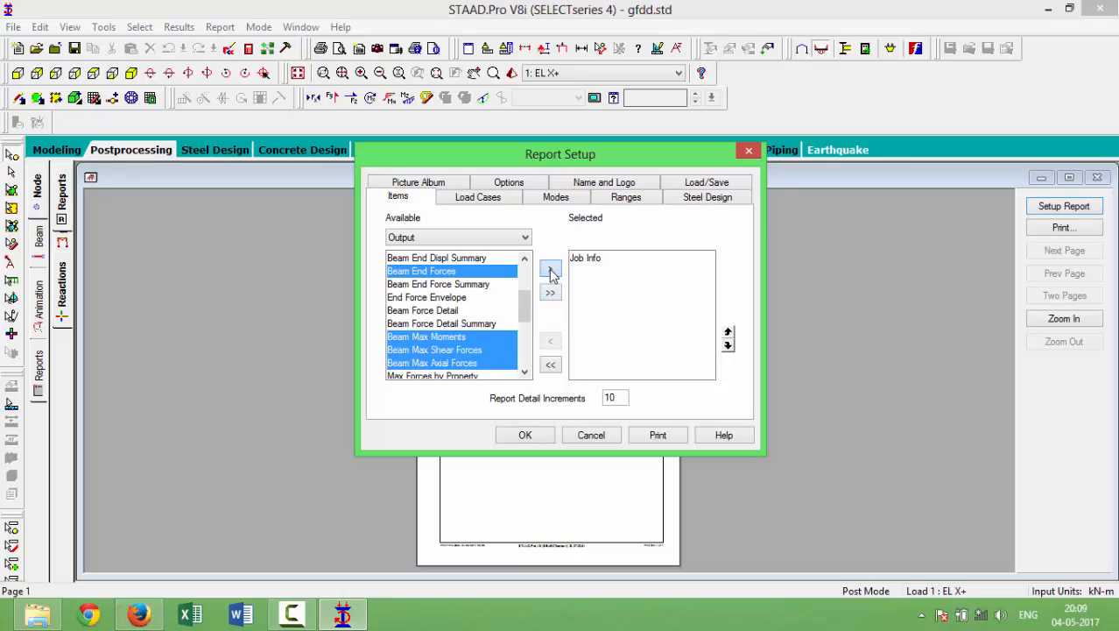
# Check the load cases selected for the report and generate the report with all ten included.
pyautogui.click(488, 199)
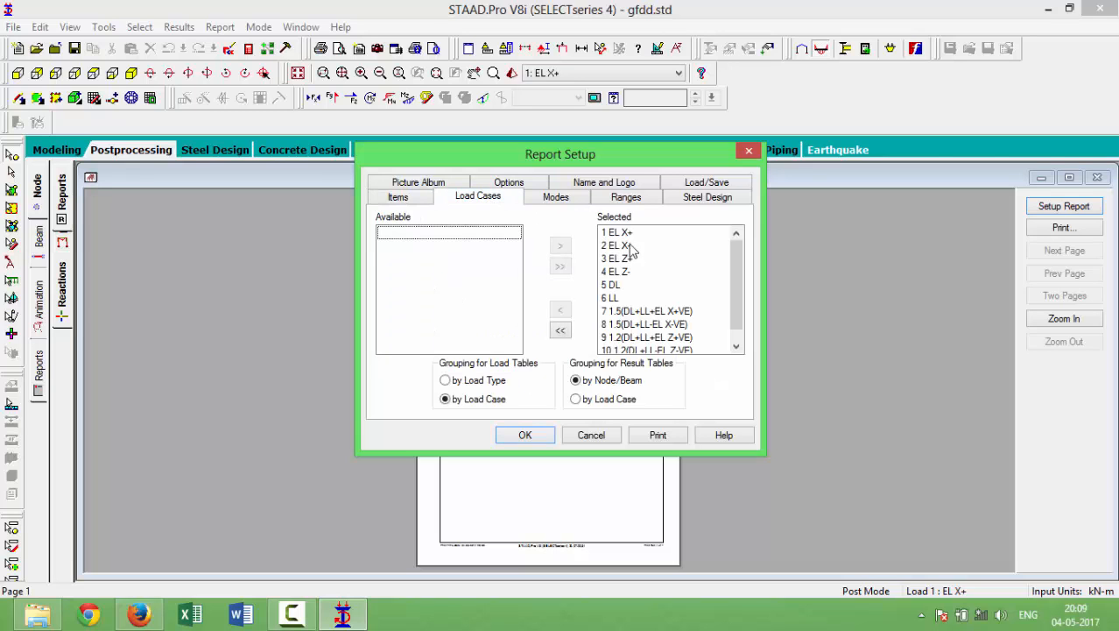
pyautogui.moveTo(736, 320); pyautogui.dragTo(735, 332)
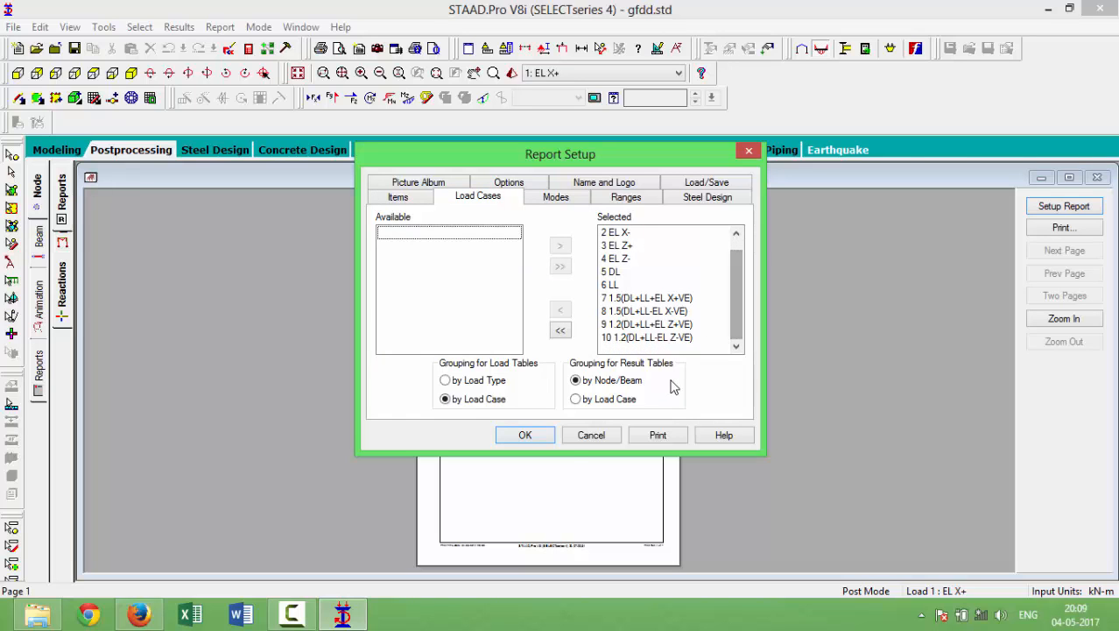
pyautogui.click(525, 435)
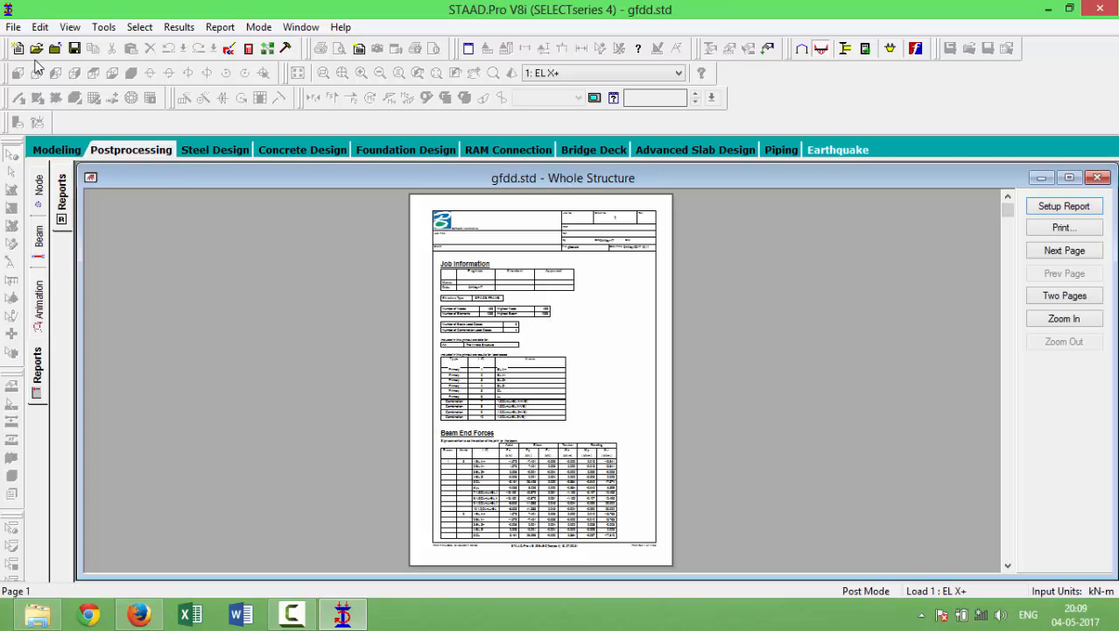
pyautogui.click(13, 28)
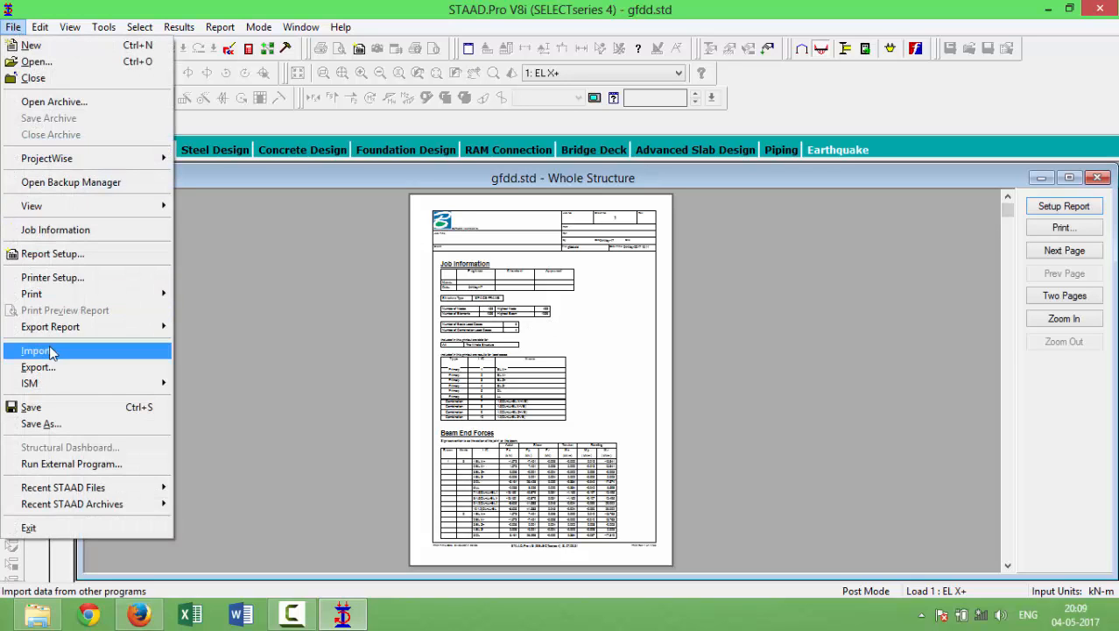
pyautogui.click(86, 369)
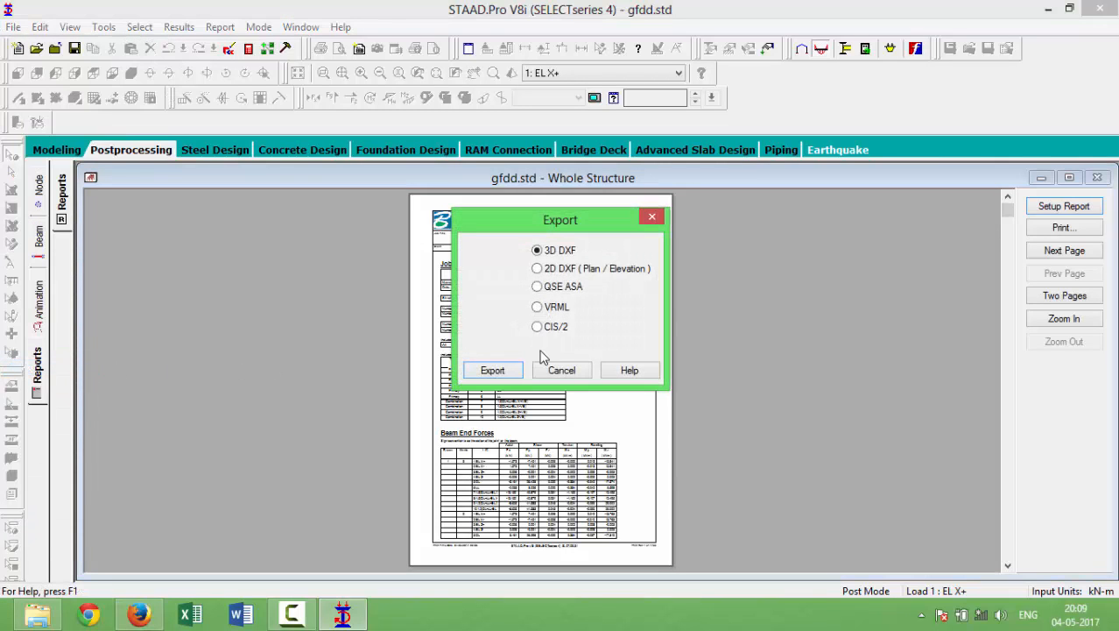
pyautogui.click(566, 373)
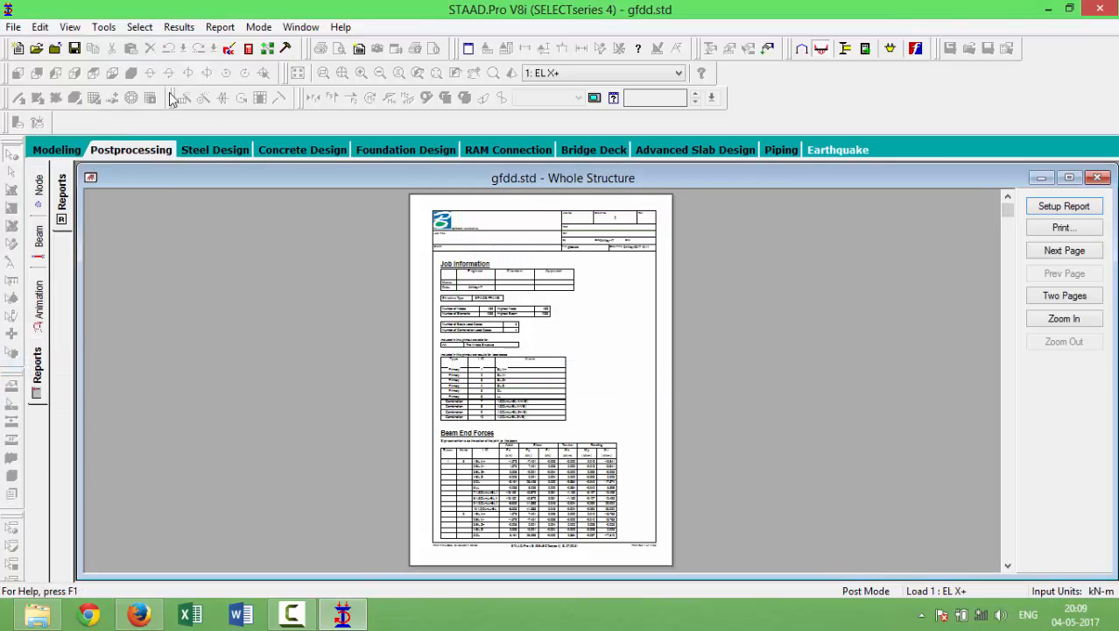
# Export the report as an MS Word file named gfddJl with the STAAD_Pro template, and check the document in Word.
pyautogui.click(13, 26)
pyautogui.moveTo(69, 331)
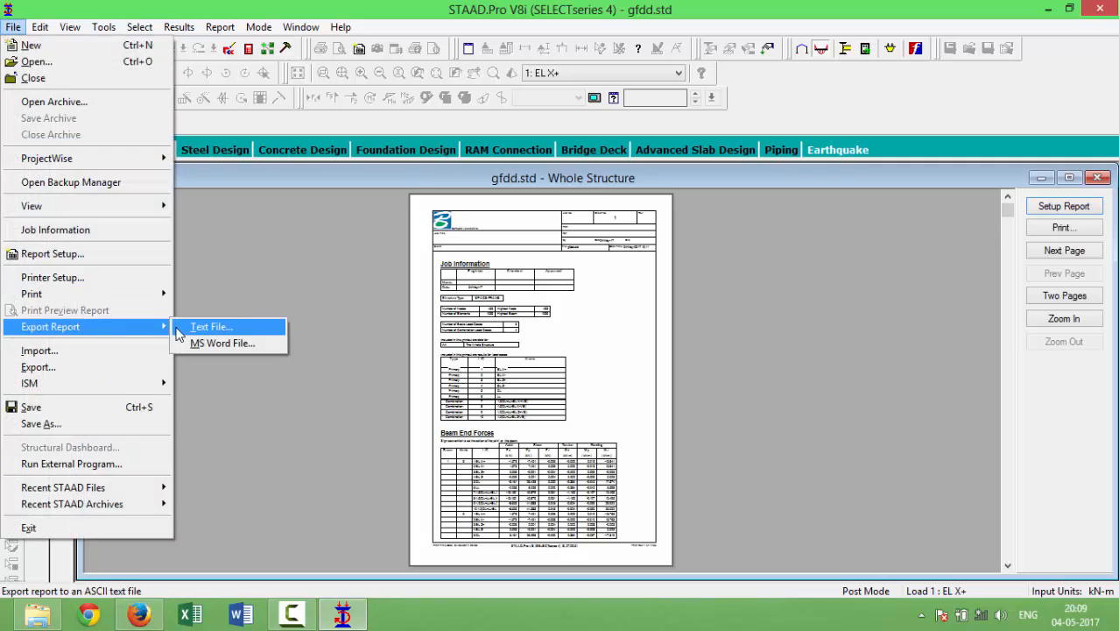
pyautogui.click(227, 348)
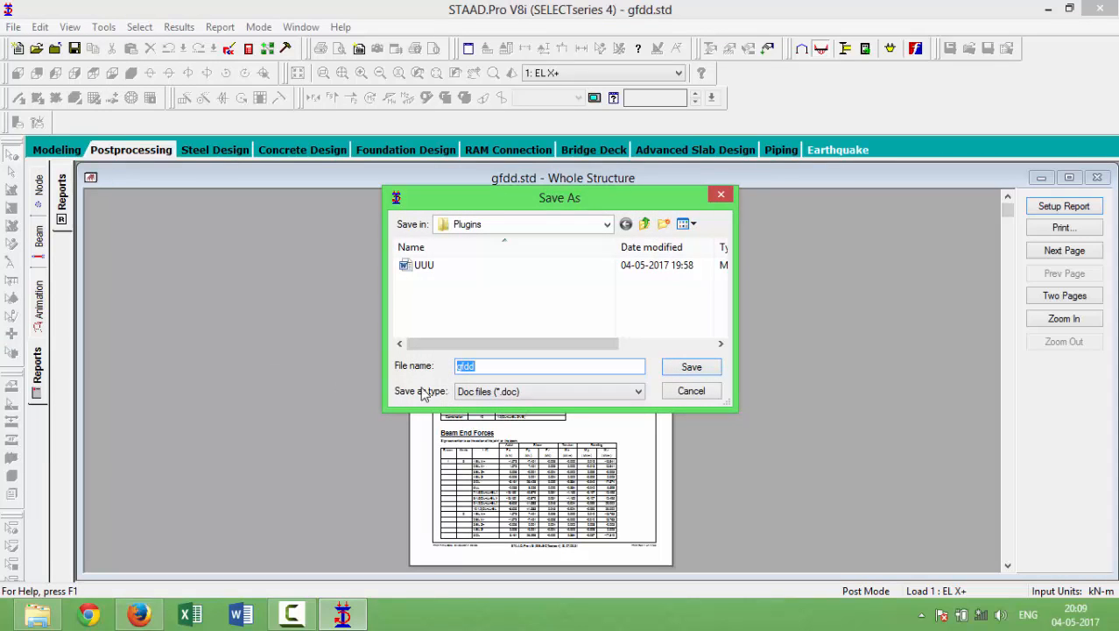
pyautogui.click(492, 366)
pyautogui.click(690, 367)
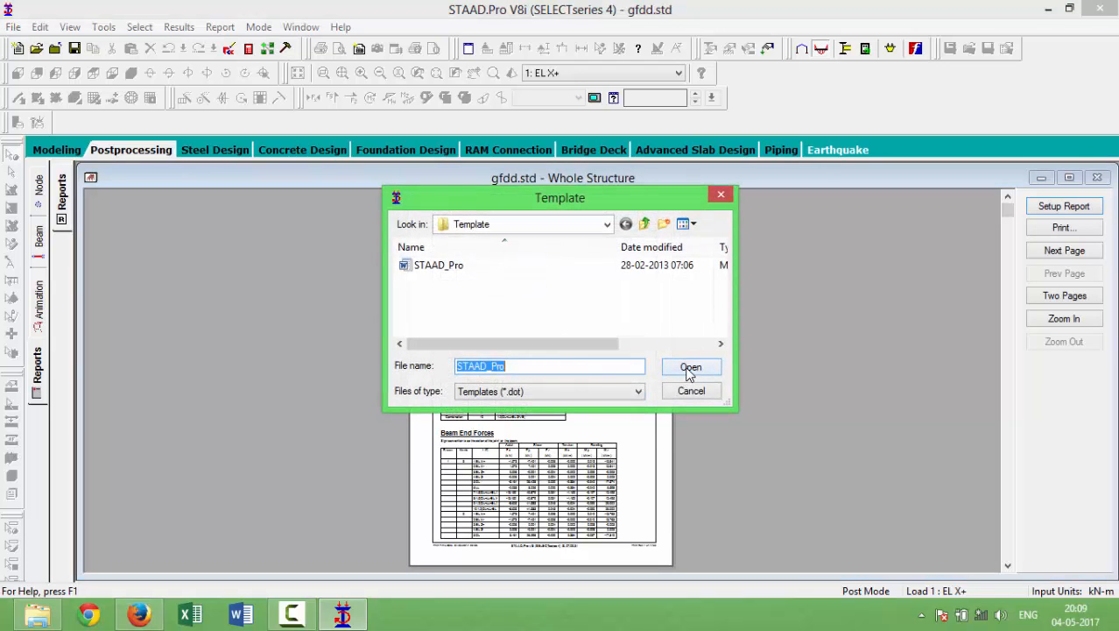
pyautogui.click(690, 368)
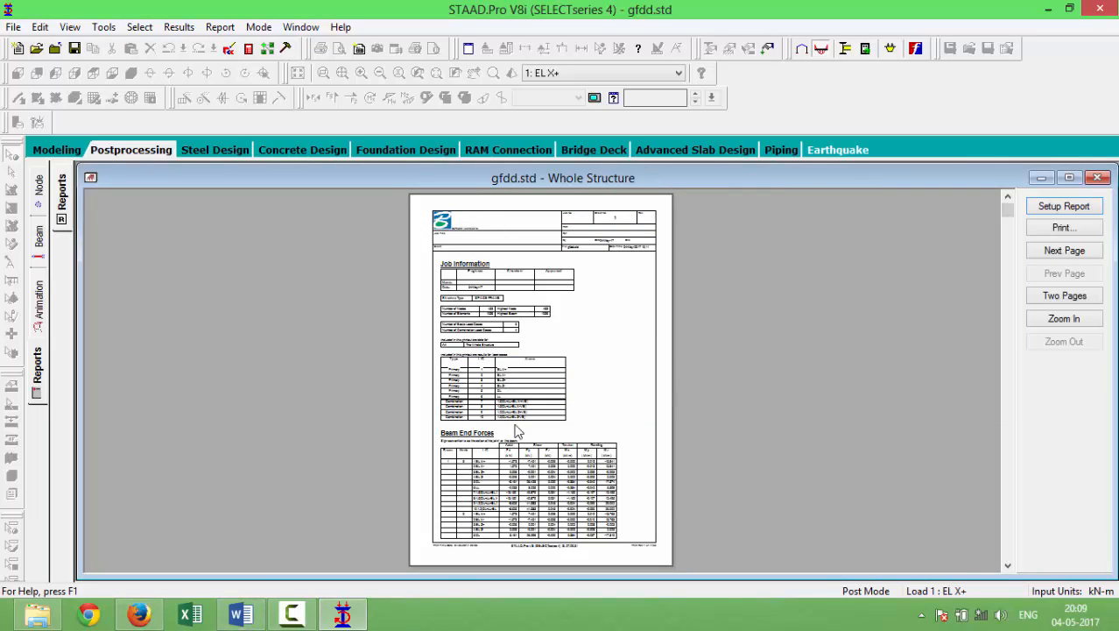
pyautogui.click(245, 616)
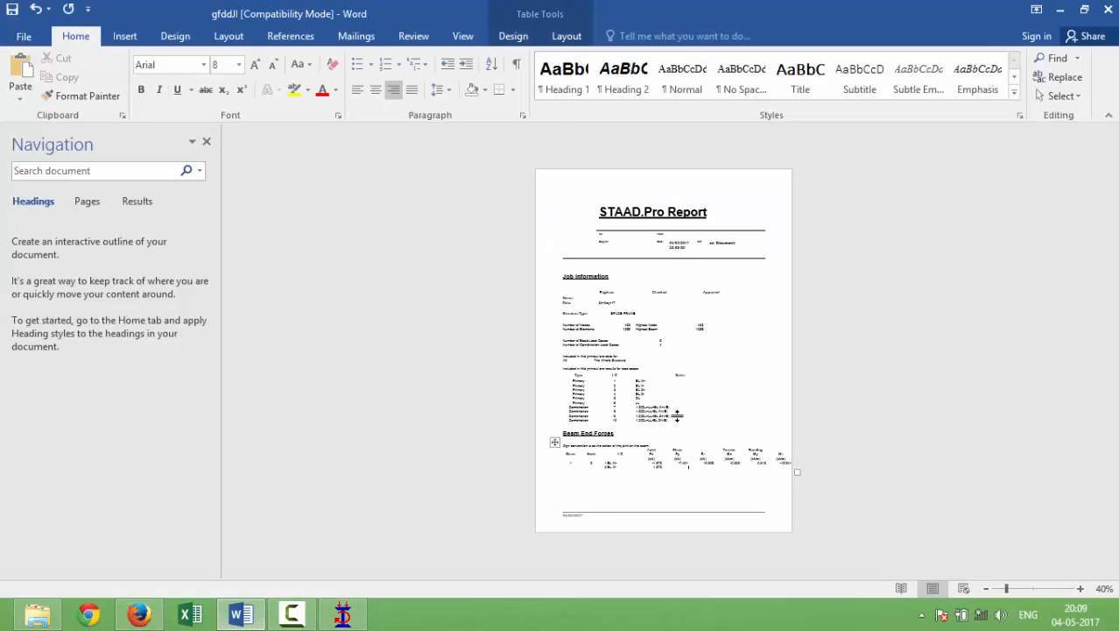
pyautogui.click(1060, 10)
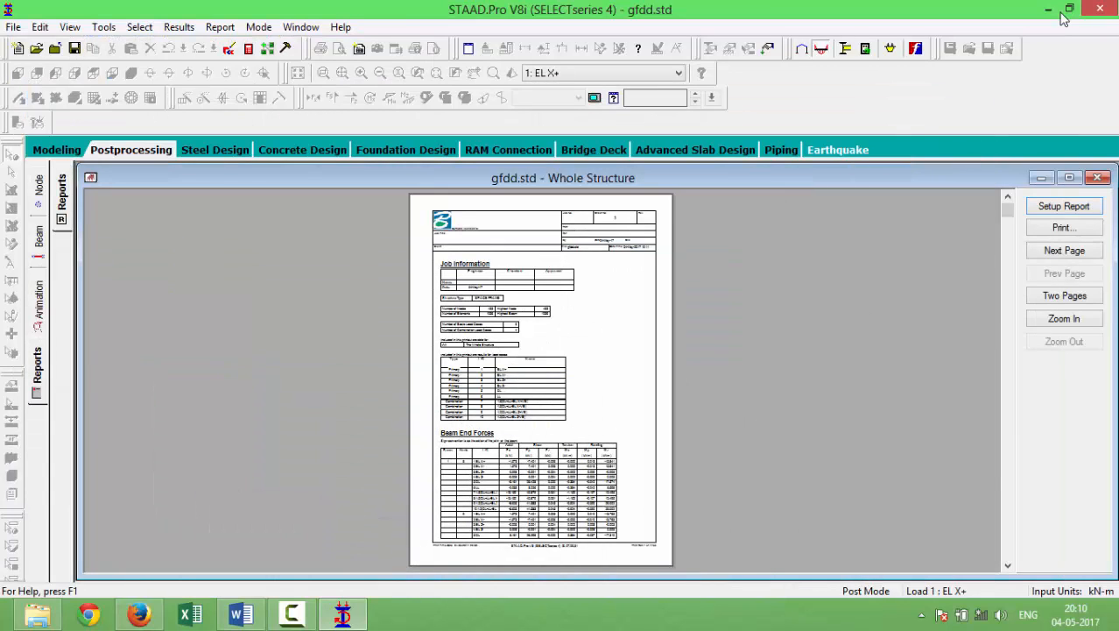